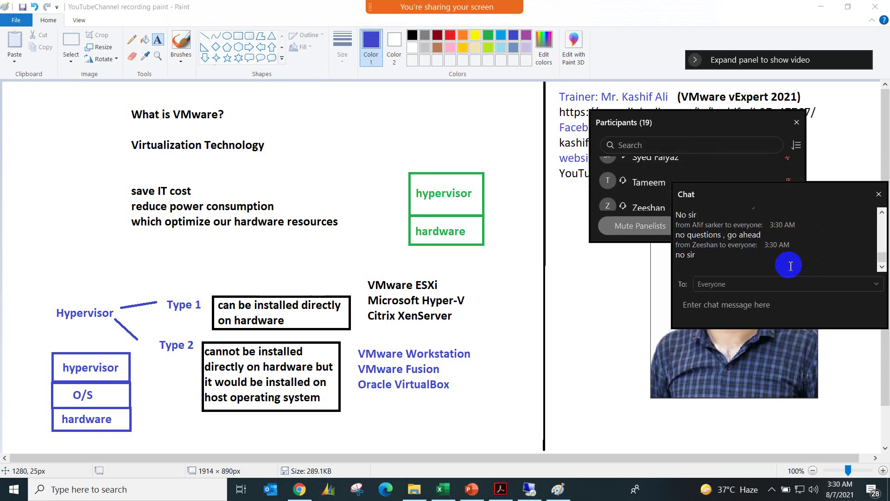
Close the meeting's Chat and Participants panels and switch to the PowerPoint slide listing today's topics
{"action": "left_click", "coordinate": [878, 197]}
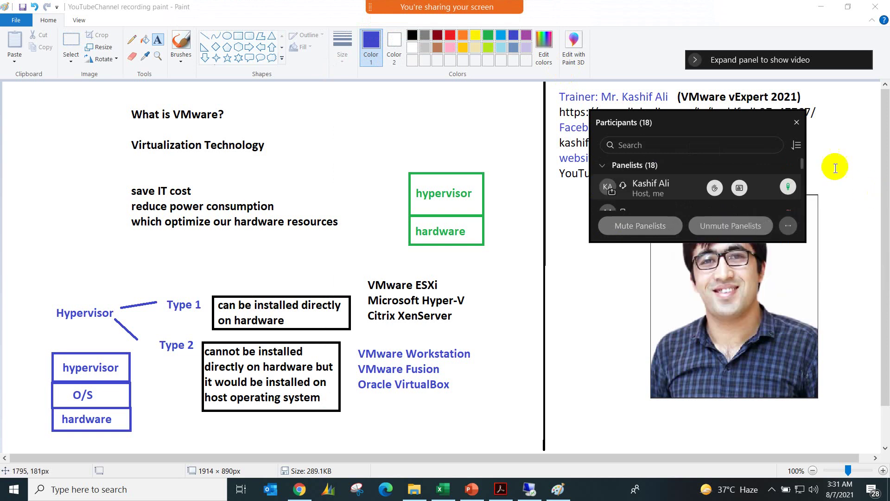
{"action": "left_click", "coordinate": [796, 123]}
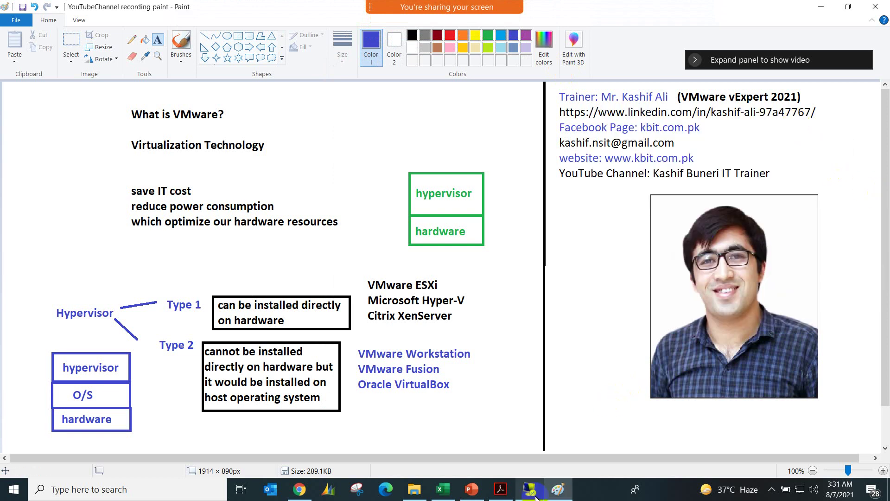
{"action": "mouse_move", "coordinate": [529, 489]}
{"action": "left_click", "coordinate": [500, 489]}
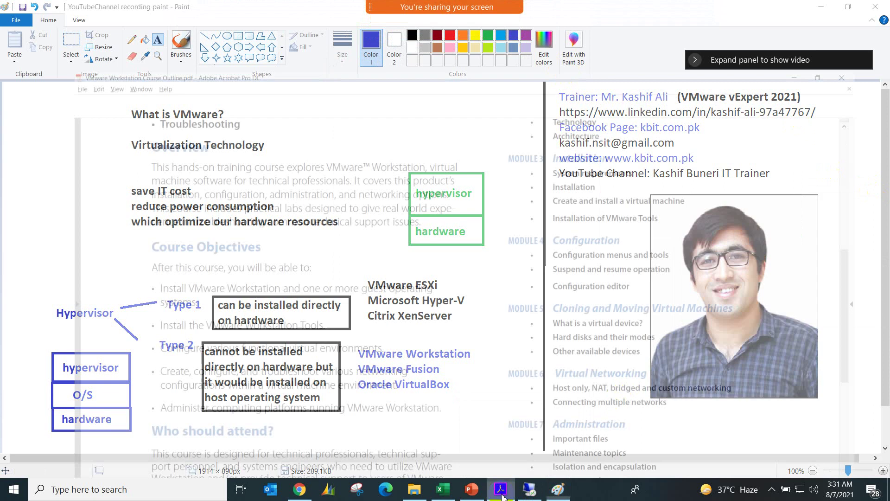
{"action": "left_click", "coordinate": [501, 496]}
{"action": "left_click", "coordinate": [471, 489]}
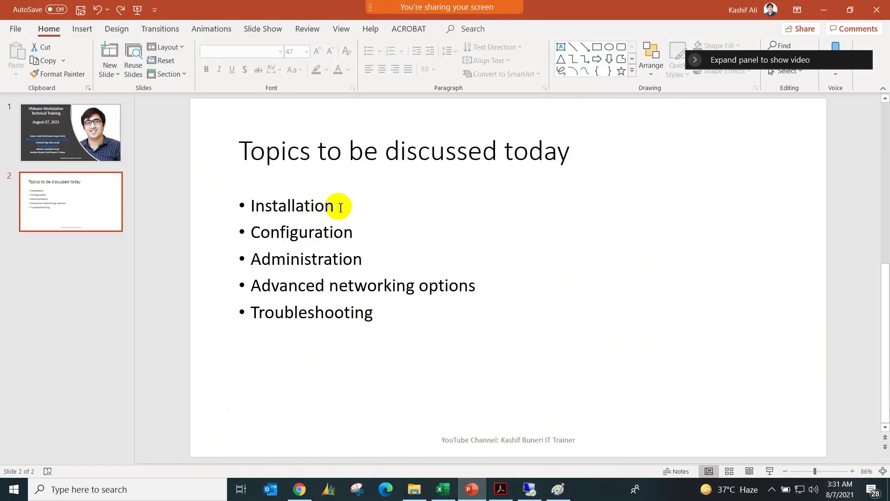
Switch to the remote desktop session, check the machine's memory performance in Task Manager, and close it
{"action": "left_click", "coordinate": [529, 487]}
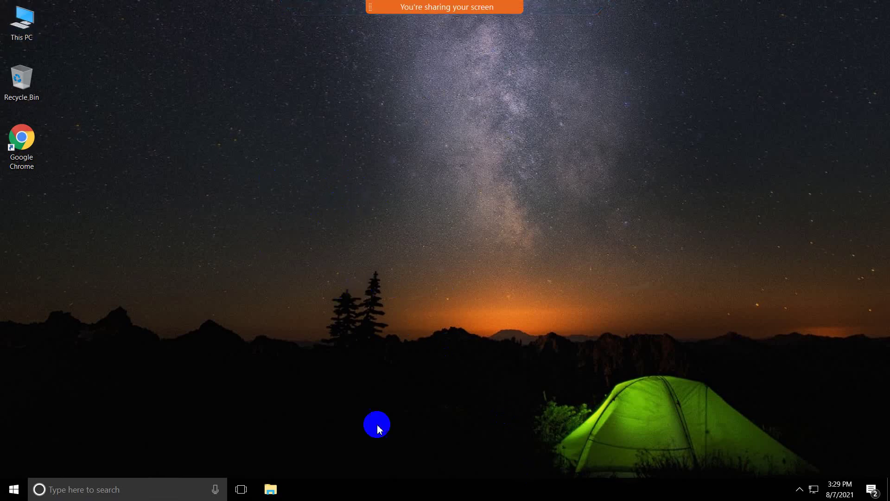
{"action": "right_click", "coordinate": [394, 487]}
{"action": "left_click", "coordinate": [420, 429]}
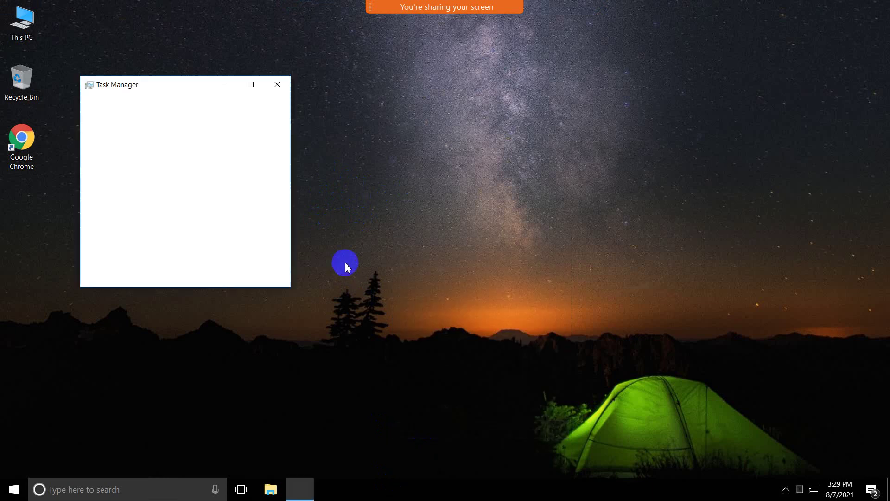
{"action": "left_click", "coordinate": [132, 272]}
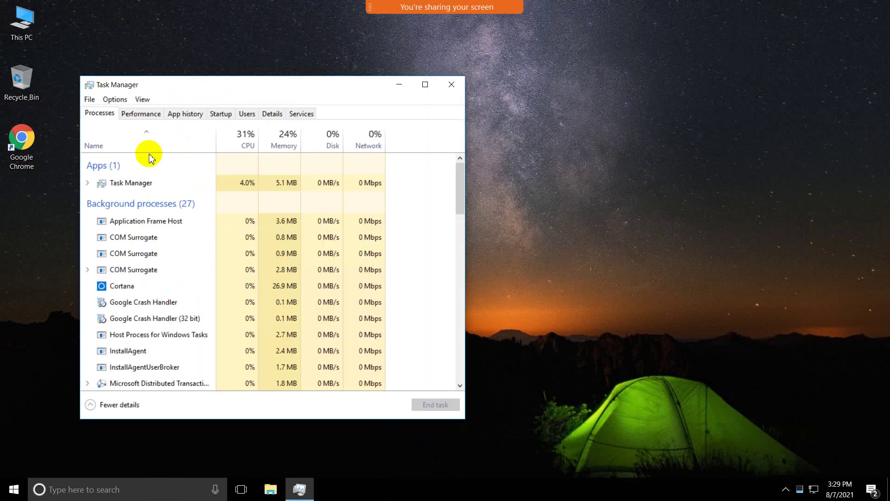
{"action": "left_click", "coordinate": [141, 113]}
{"action": "left_click", "coordinate": [144, 181]}
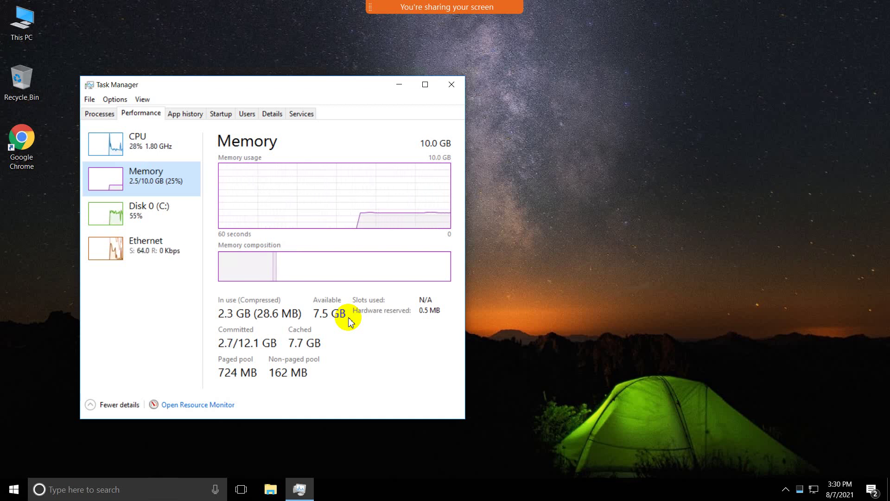
{"action": "left_click", "coordinate": [491, 300]}
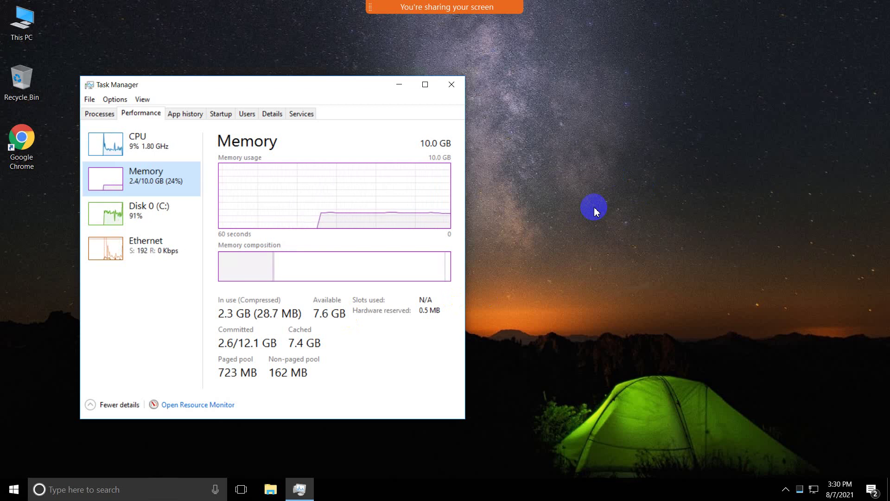
{"action": "left_click", "coordinate": [451, 84]}
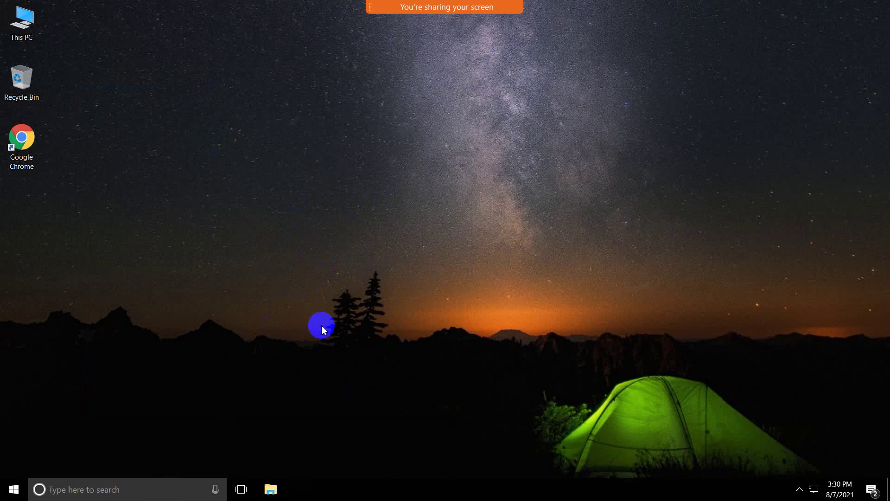
{"action": "double_click", "coordinate": [33, 145]}
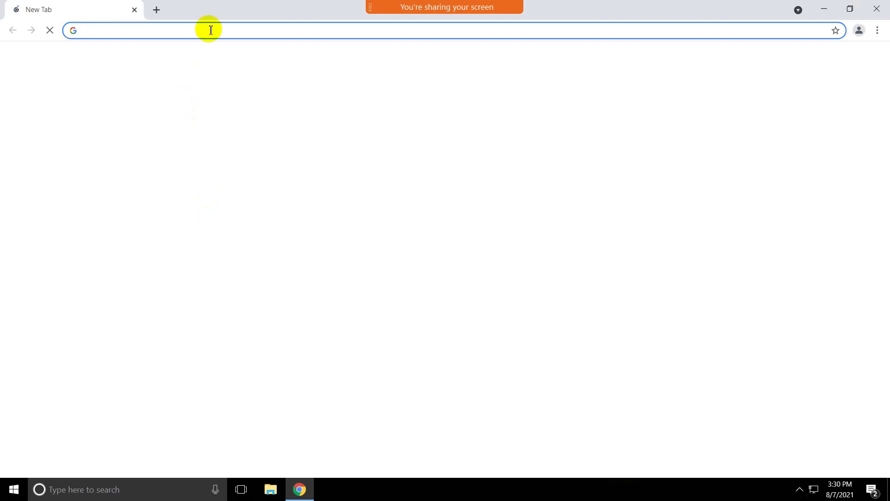
{"action": "left_click", "coordinate": [213, 31]}
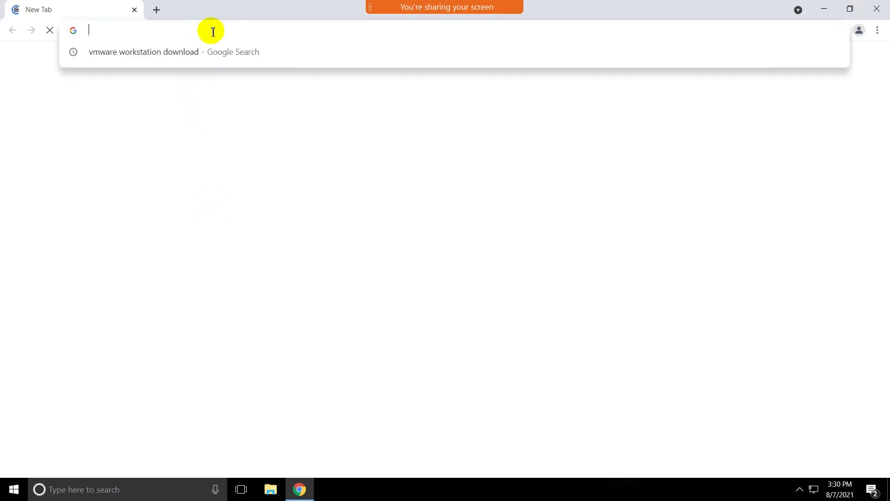
{"action": "type", "text": "w"}
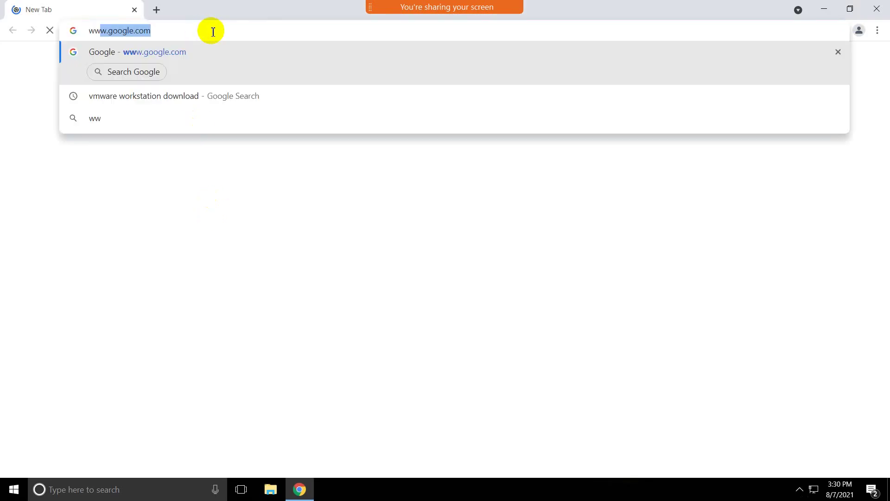
{"action": "key", "text": "BackSpace"}
{"action": "key", "text": "BackSpace"}
{"action": "type", "text": "www.google"}
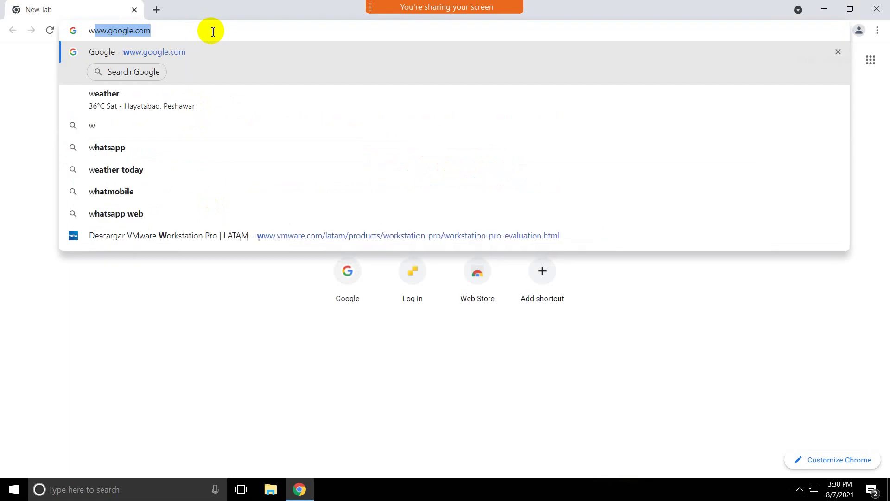
{"action": "type", "text": ".com"}
{"action": "key", "text": "Return"}
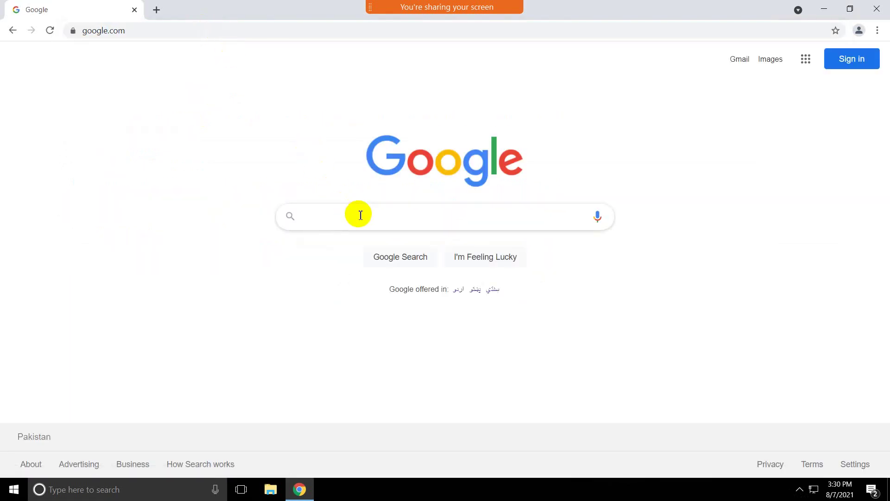
Search Google for "vmware workstation download"
{"action": "left_click", "coordinate": [360, 215]}
{"action": "type", "text": "VMwaer"}
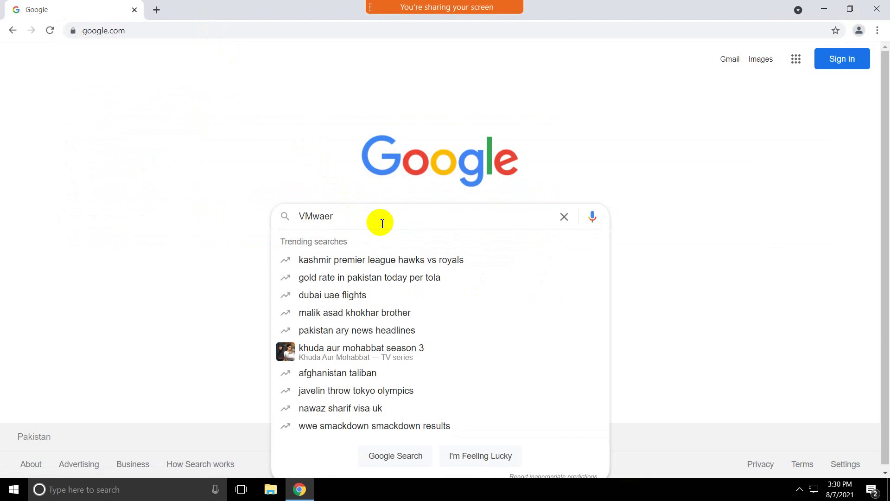
{"action": "key", "text": "BackSpace"}
{"action": "key", "text": "BackSpace"}
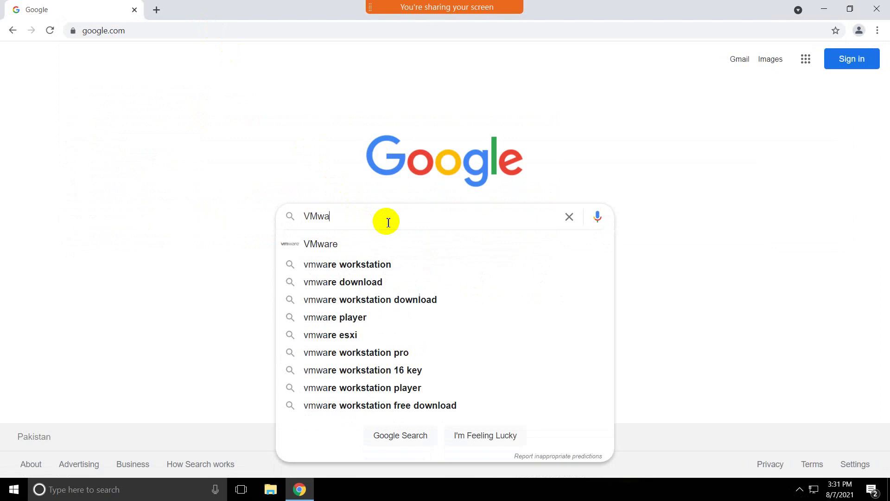
{"action": "type", "text": "re work"}
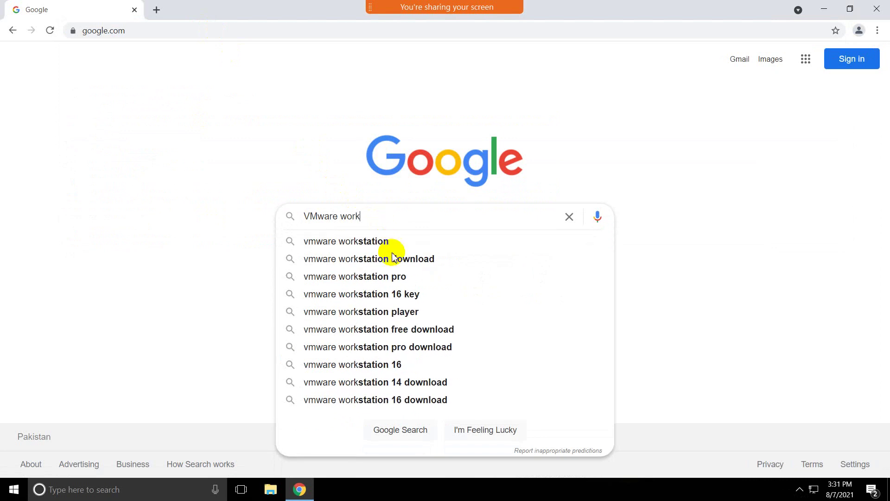
{"action": "left_click", "coordinate": [391, 257]}
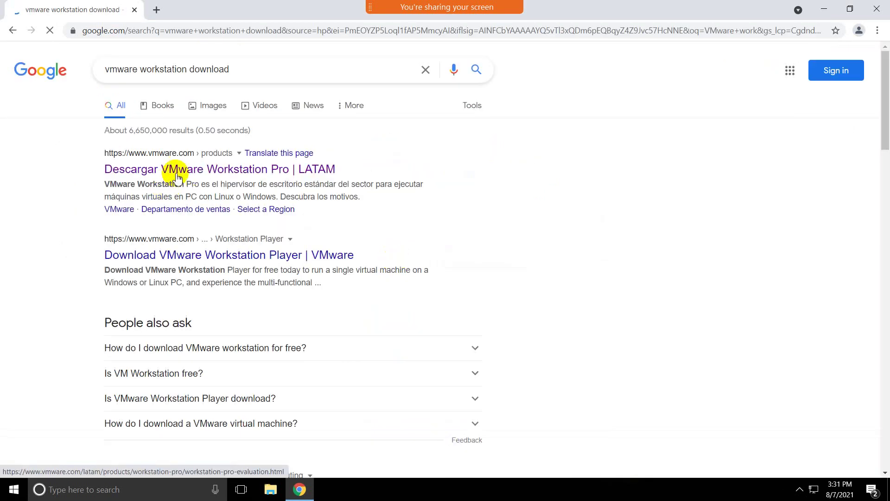
Open the "Descargar VMware Workstation Pro | LATAM" result in a new tab and translate the page into English
{"action": "right_click", "coordinate": [177, 178]}
{"action": "left_click", "coordinate": [95, 221]}
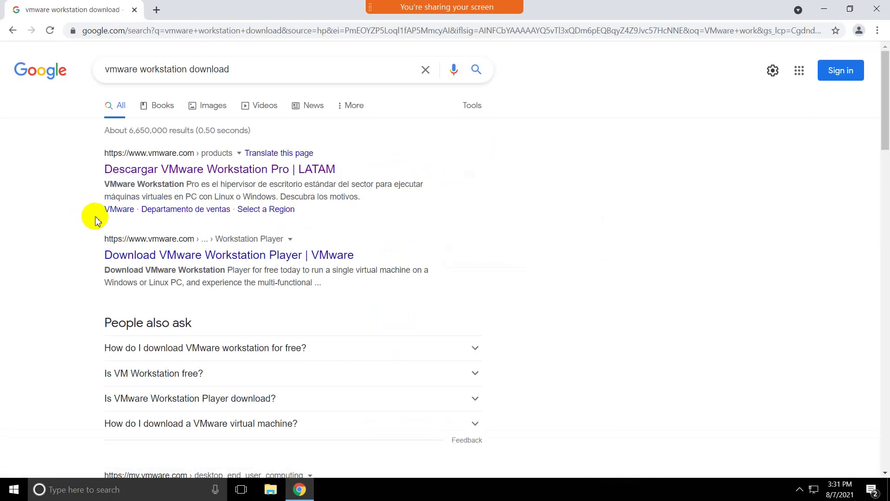
{"action": "right_click", "coordinate": [186, 178]}
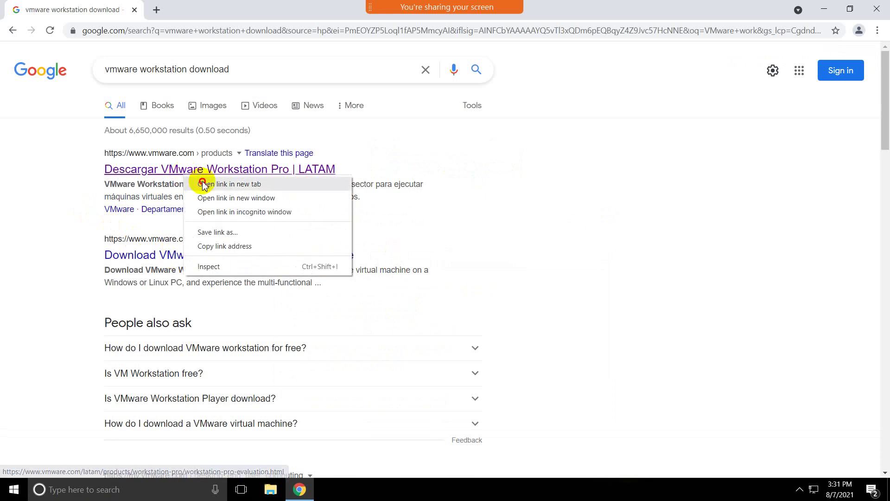
{"action": "left_click", "coordinate": [203, 184]}
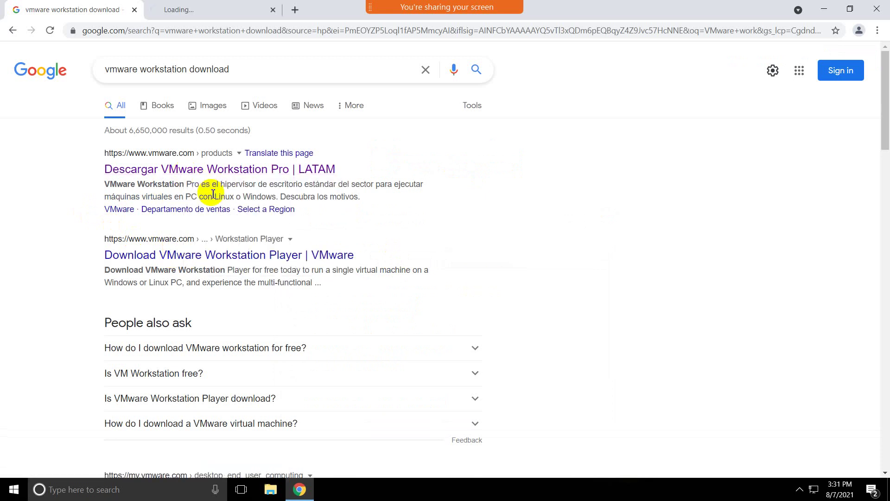
{"action": "left_click", "coordinate": [233, 17]}
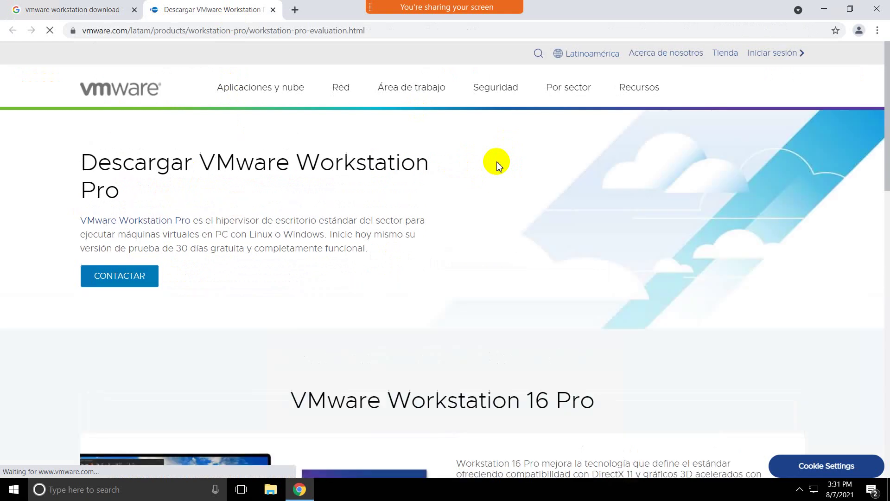
{"action": "left_click", "coordinate": [756, 52]}
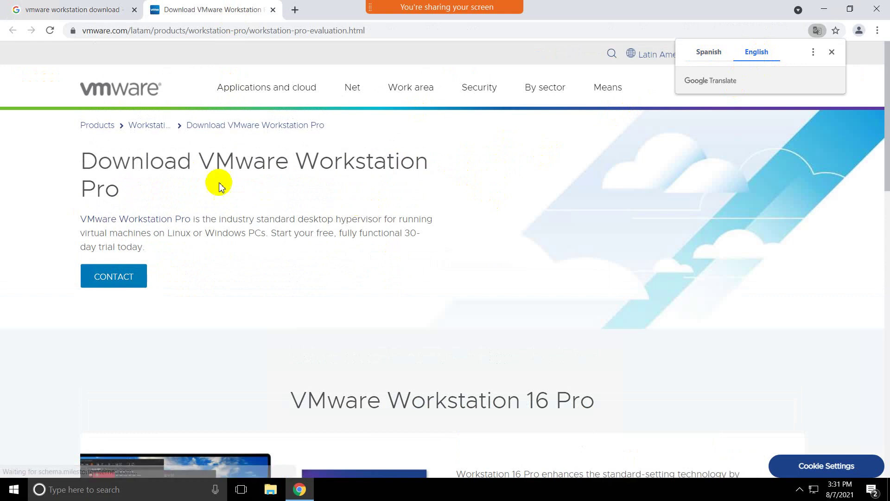
Review the Workstation 16 Pro download options for Windows and Linux, and close the browser
{"action": "scroll", "coordinate": [329, 278], "scroll_direction": "down", "scroll_amount": 7}
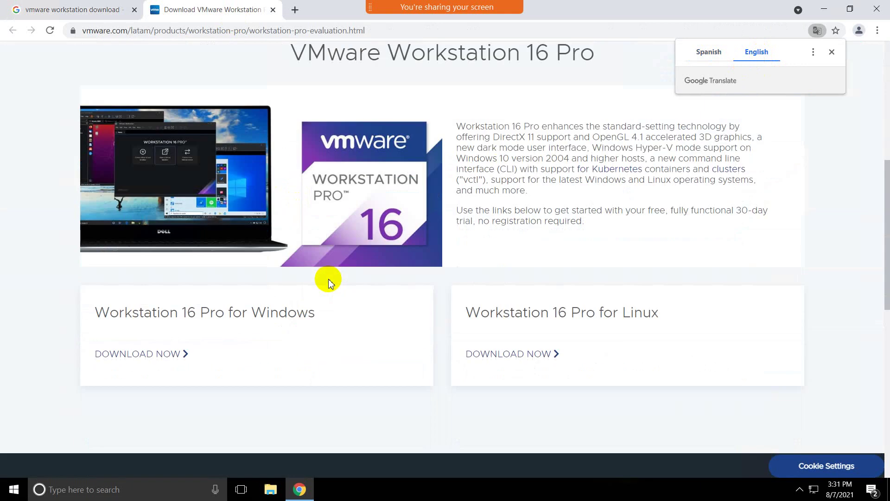
{"action": "scroll", "coordinate": [330, 283], "scroll_direction": "down", "scroll_amount": 3}
{"action": "scroll", "coordinate": [328, 278], "scroll_direction": "up", "scroll_amount": 2}
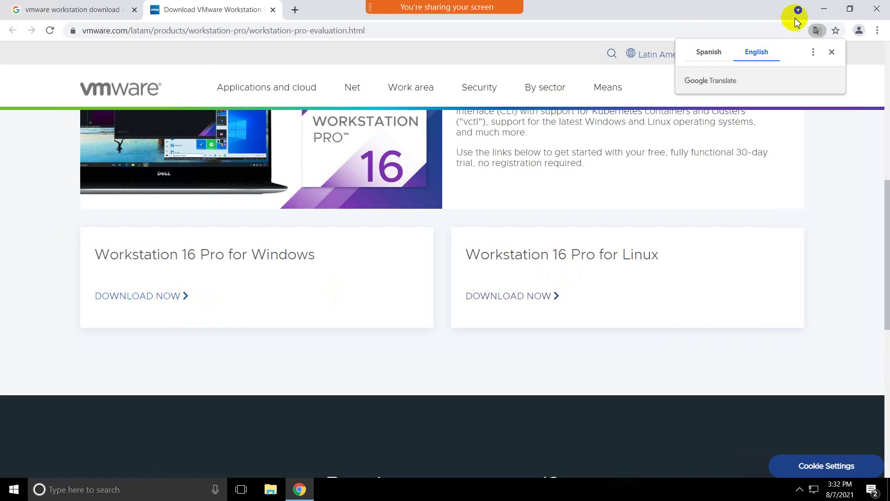
{"action": "left_click", "coordinate": [875, 10]}
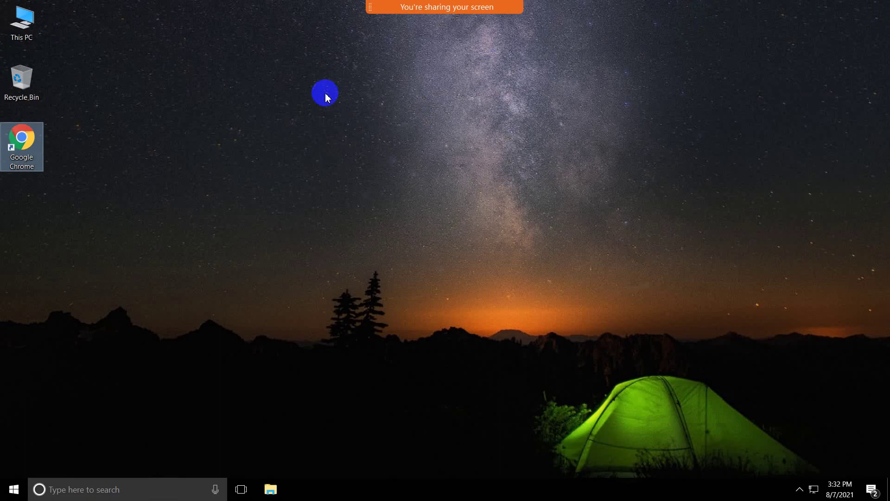
Open the Downloads folder in File Explorer and maximize its window
{"action": "double_click", "coordinate": [31, 38]}
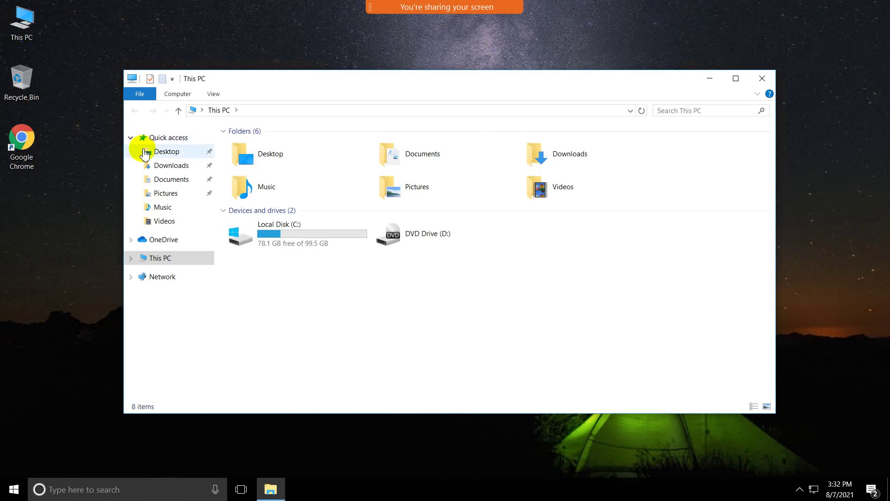
{"action": "left_click", "coordinate": [180, 178]}
{"action": "left_click", "coordinate": [179, 170]}
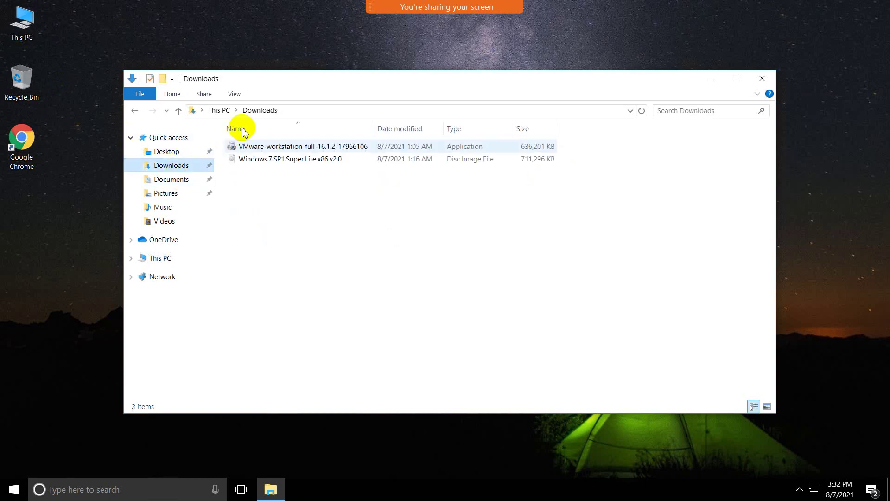
{"action": "double_click", "coordinate": [331, 82]}
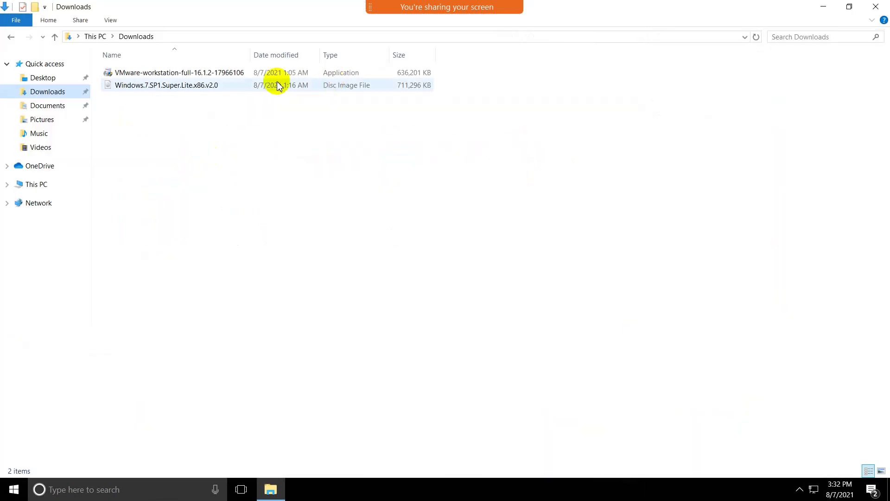
Run the VMware-workstation-full-16.1.2-17966106 installer, allow it to make changes, and close the Downloads window
{"action": "left_click", "coordinate": [228, 73]}
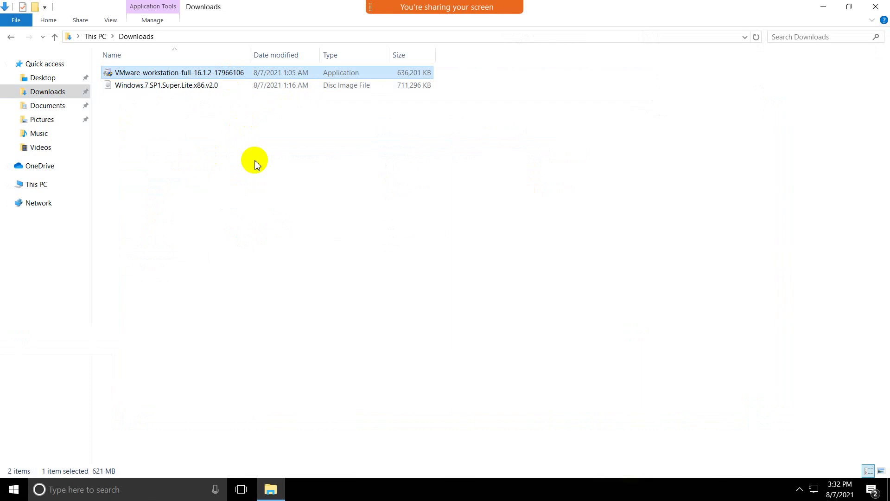
{"action": "double_click", "coordinate": [200, 74]}
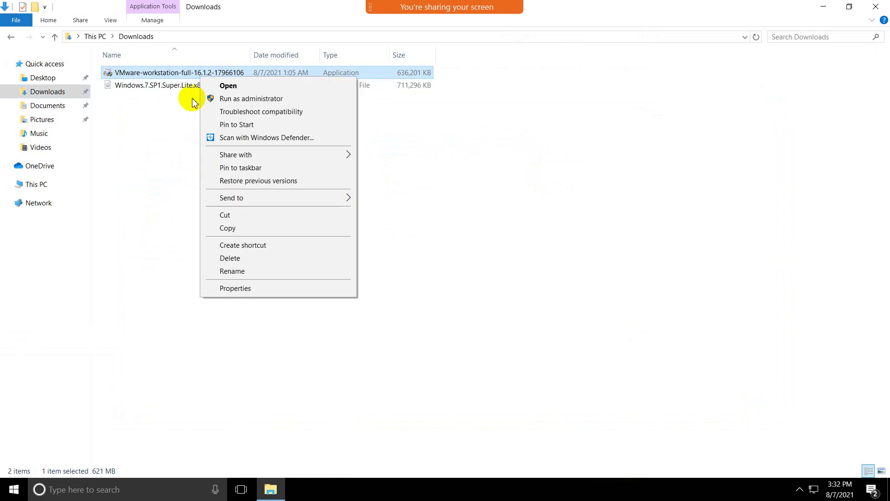
{"action": "left_click", "coordinate": [222, 86]}
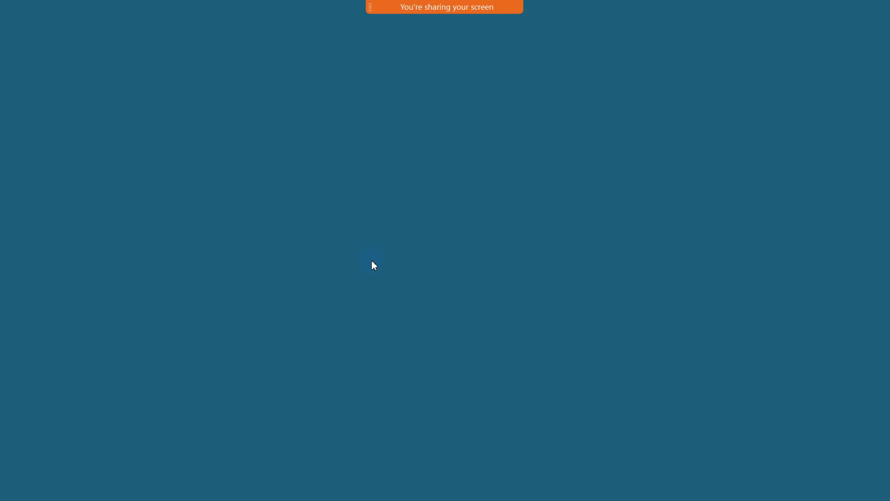
{"action": "left_click", "coordinate": [398, 317]}
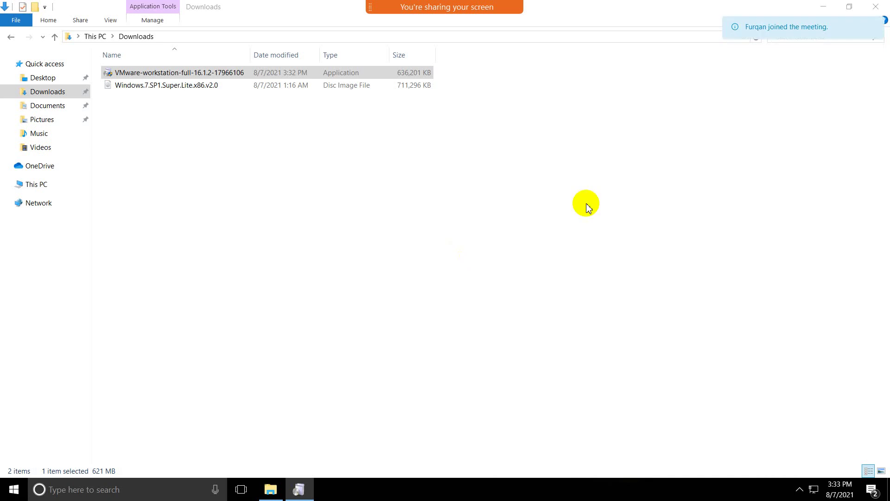
{"action": "left_click", "coordinate": [876, 6]}
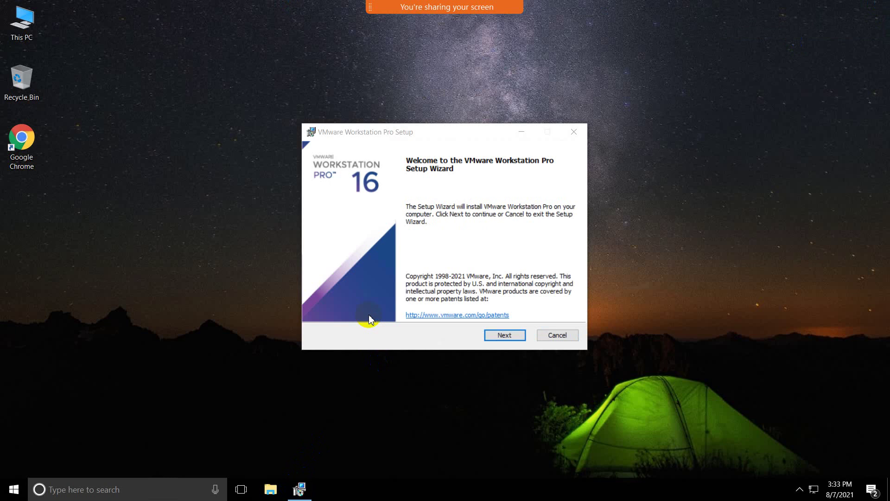
Accept the license agreement and include the Enhanced Keyboard Driver in the custom setup, keeping the default install location
{"action": "left_click", "coordinate": [499, 340]}
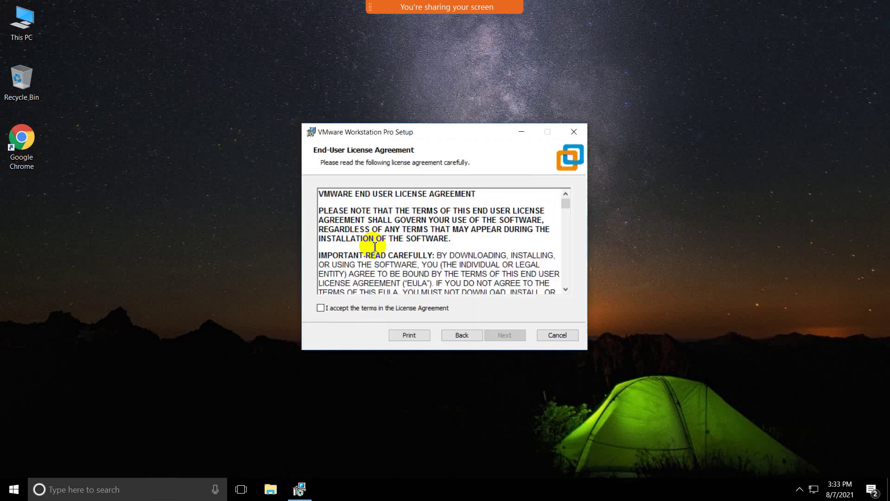
{"action": "left_click", "coordinate": [344, 309]}
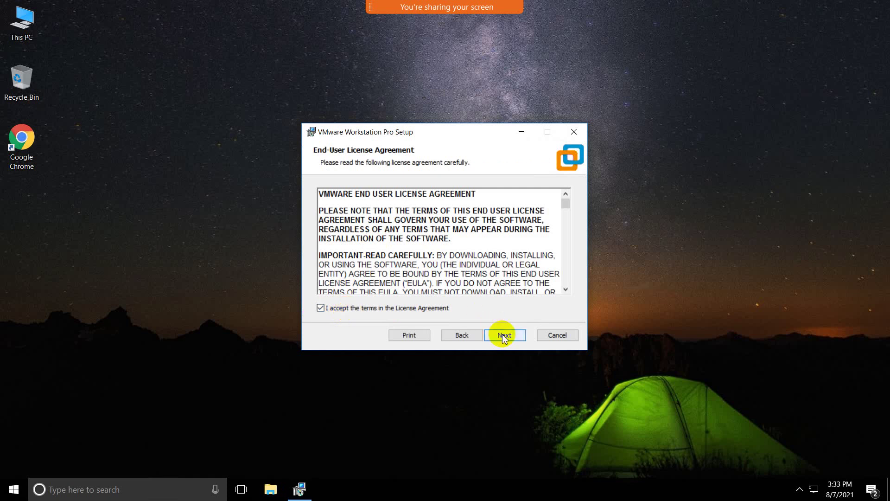
{"action": "left_click", "coordinate": [465, 259]}
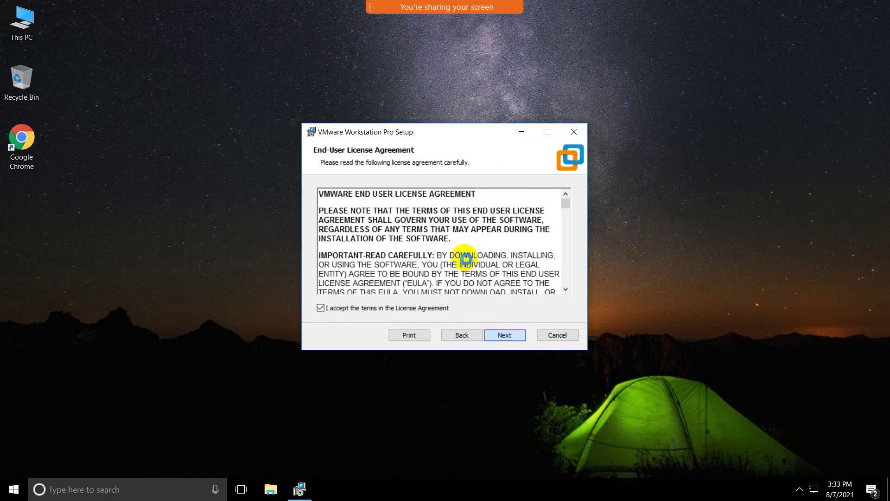
{"action": "key", "text": "Return"}
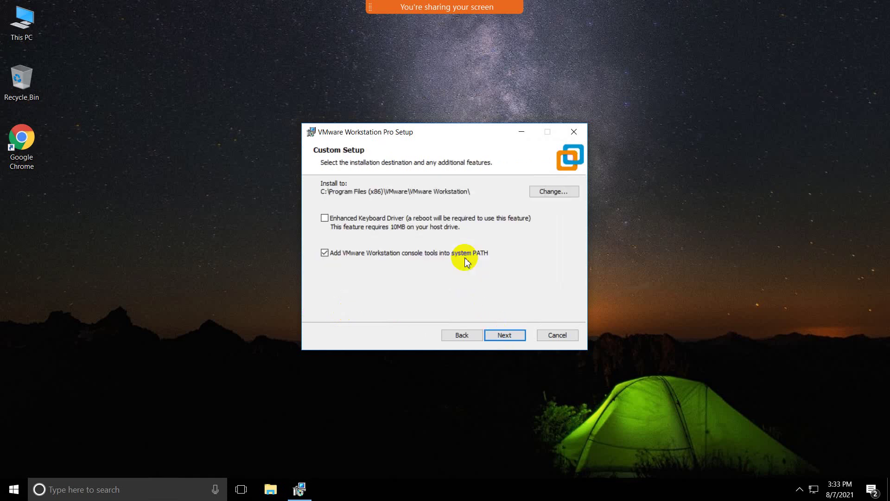
{"action": "left_click", "coordinate": [325, 221]}
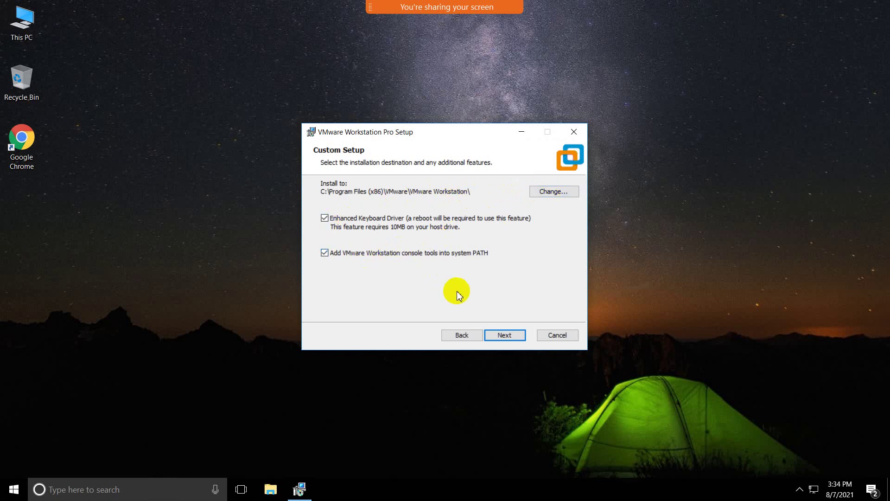
{"action": "left_click", "coordinate": [505, 336]}
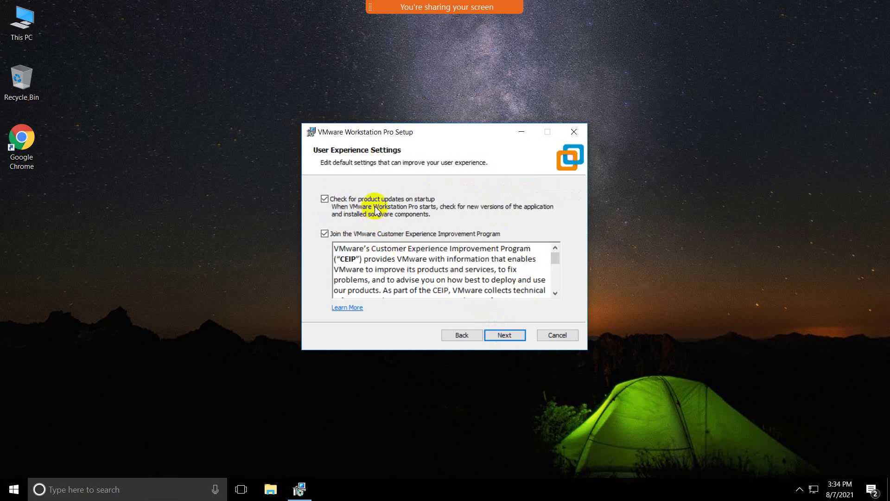
Opt out of startup update checks and the Customer Experience Improvement Program, and start the installation with Desktop and Start Menu shortcuts
{"action": "left_click", "coordinate": [351, 200]}
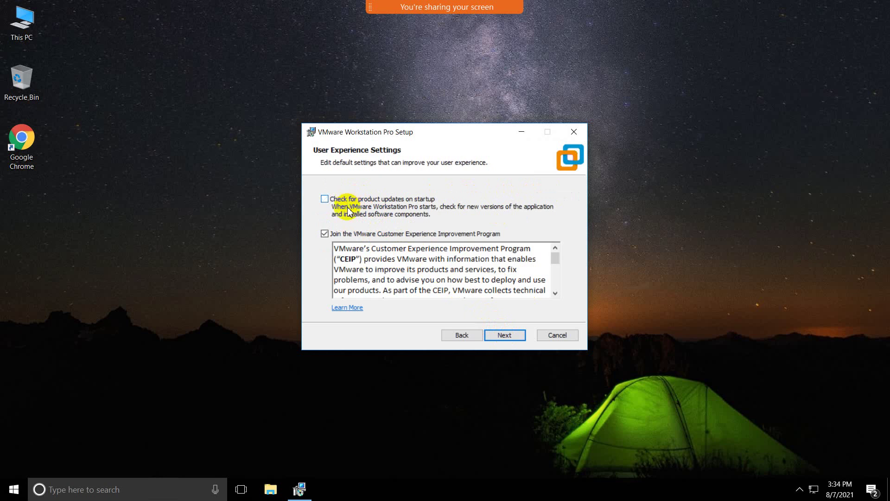
{"action": "left_click", "coordinate": [351, 234]}
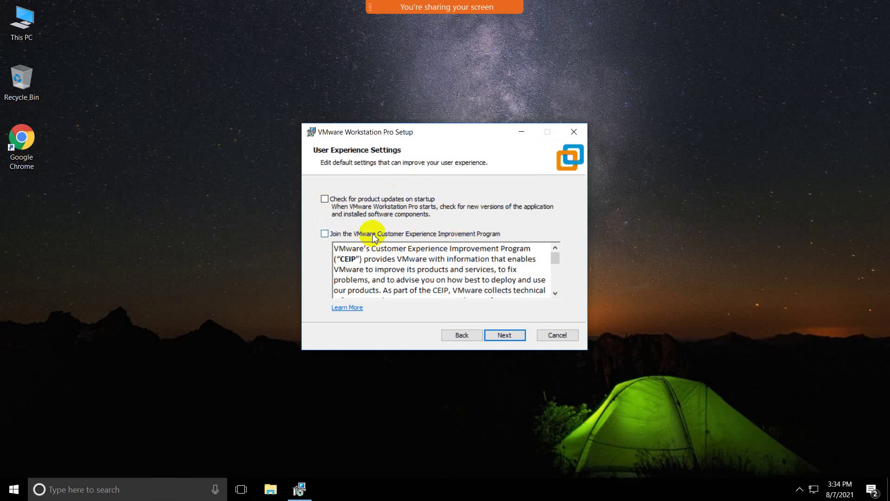
{"action": "left_click", "coordinate": [504, 335]}
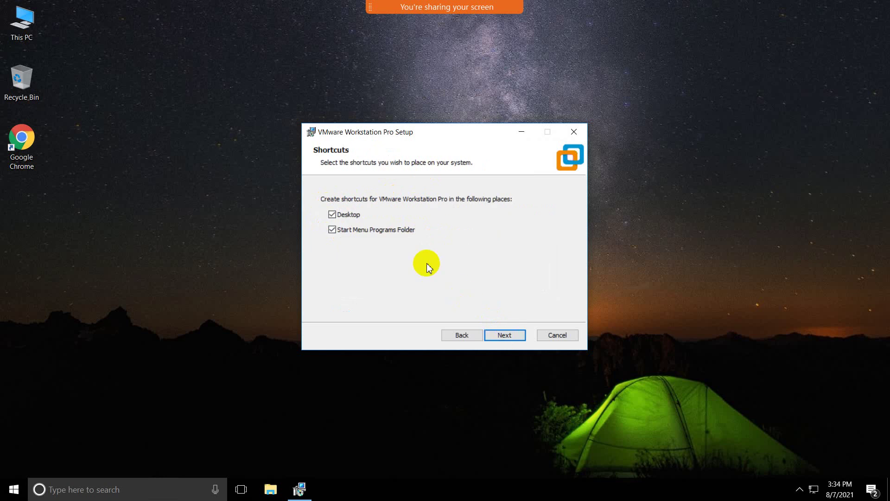
{"action": "left_click", "coordinate": [502, 334]}
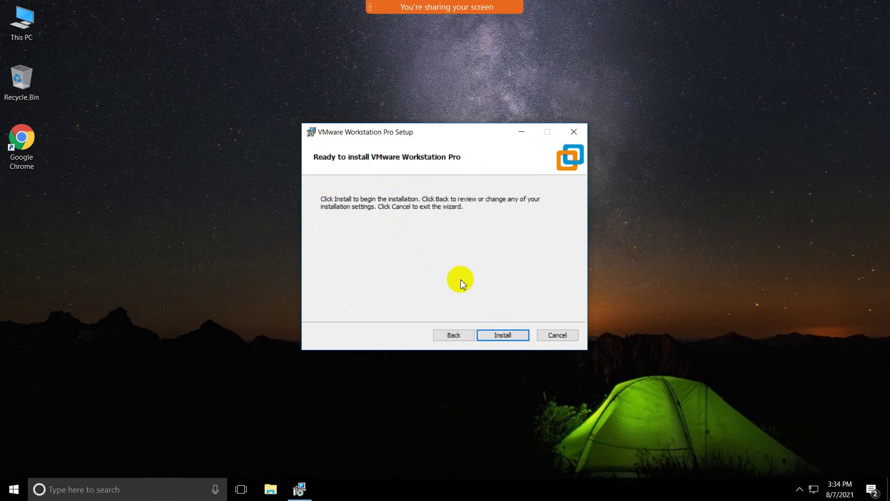
{"action": "left_click", "coordinate": [498, 335]}
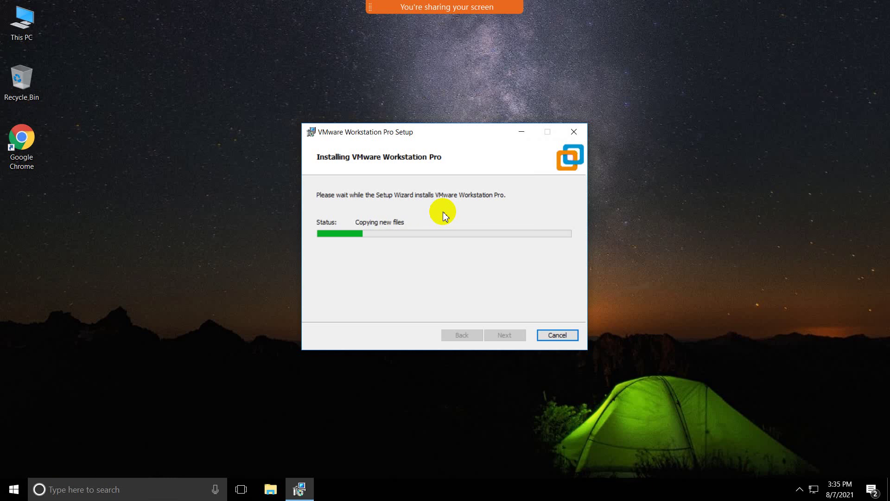
Open the Webex meeting's participants list and display all of its attendees
{"action": "mouse_move", "coordinate": [601, 6]}
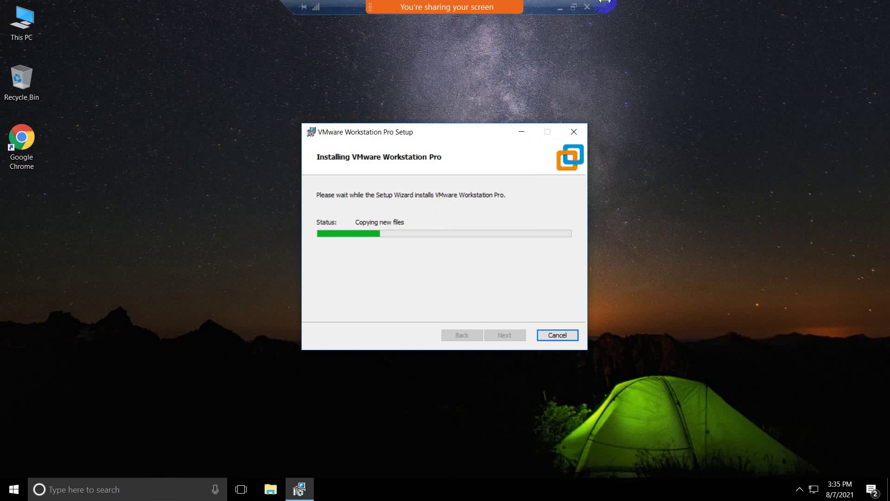
{"action": "mouse_move", "coordinate": [519, 14]}
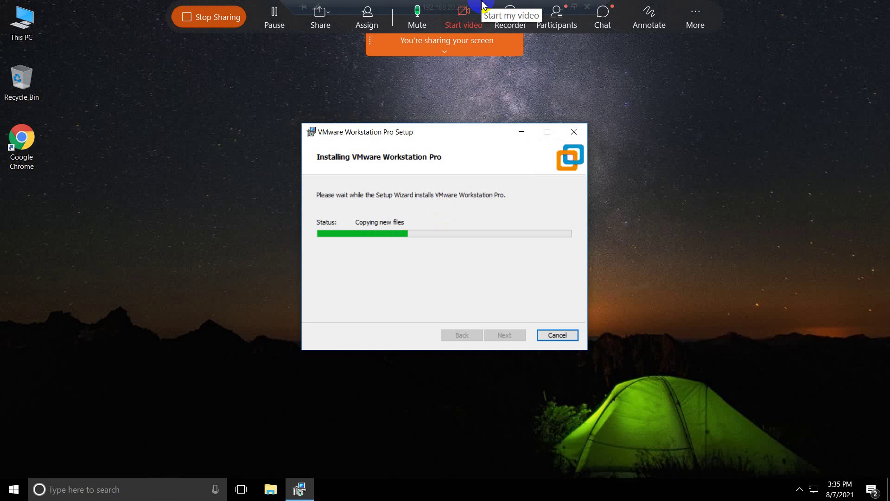
{"action": "left_click", "coordinate": [557, 18]}
{"action": "scroll", "coordinate": [689, 168], "scroll_direction": "down", "scroll_amount": 8}
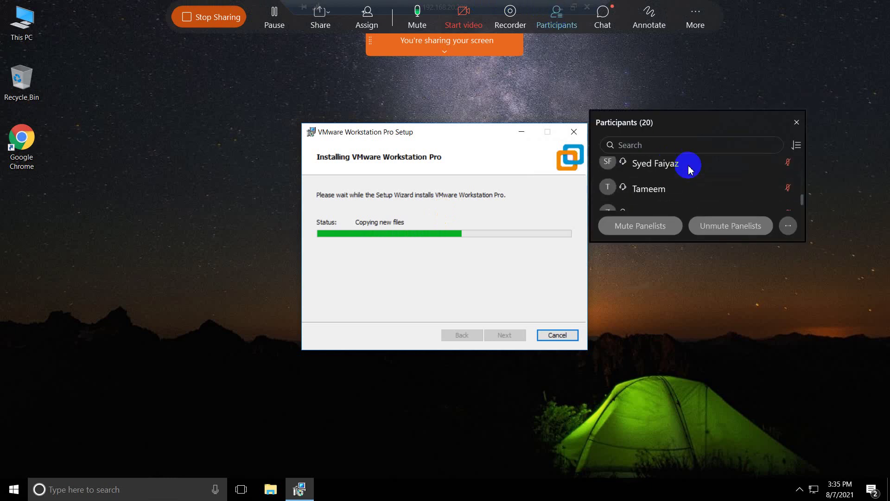
{"action": "left_click", "coordinate": [775, 204]}
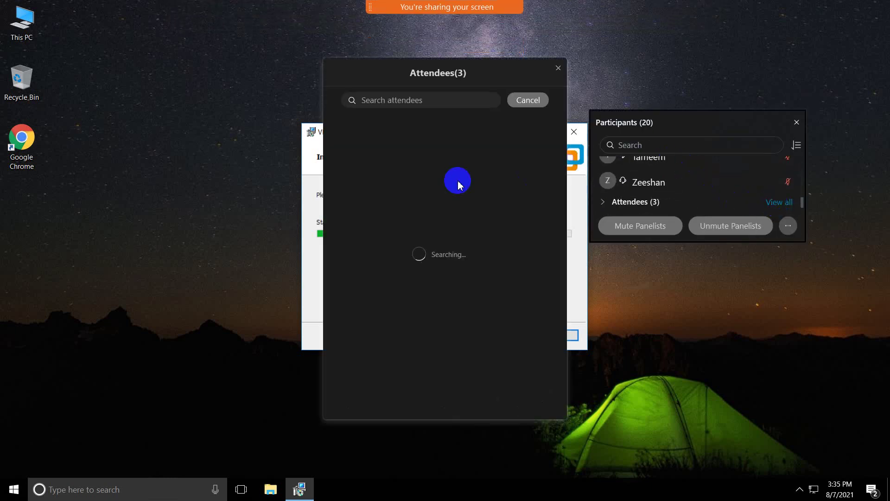
Promote each of the three attendees to panelist and close the attendees window
{"action": "right_click", "coordinate": [435, 132]}
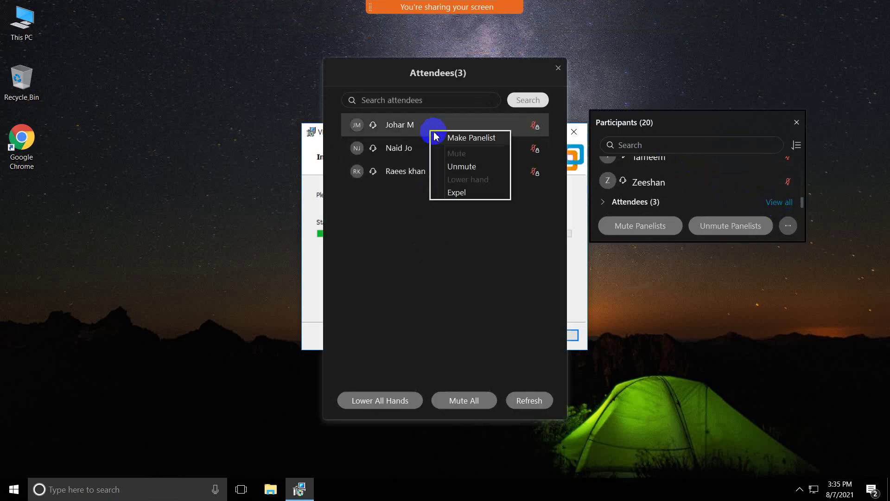
{"action": "left_click", "coordinate": [448, 132]}
{"action": "right_click", "coordinate": [450, 126]}
{"action": "left_click", "coordinate": [466, 132]}
{"action": "right_click", "coordinate": [417, 126]}
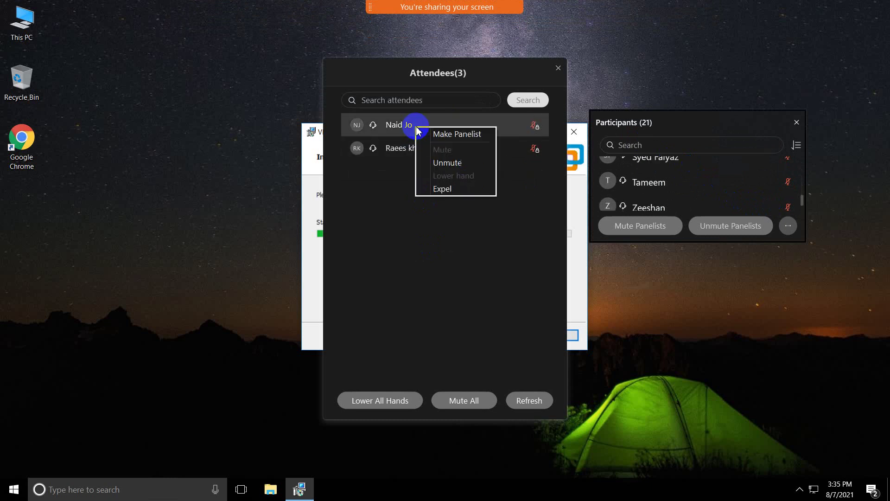
{"action": "left_click", "coordinate": [426, 132]}
{"action": "right_click", "coordinate": [434, 126]}
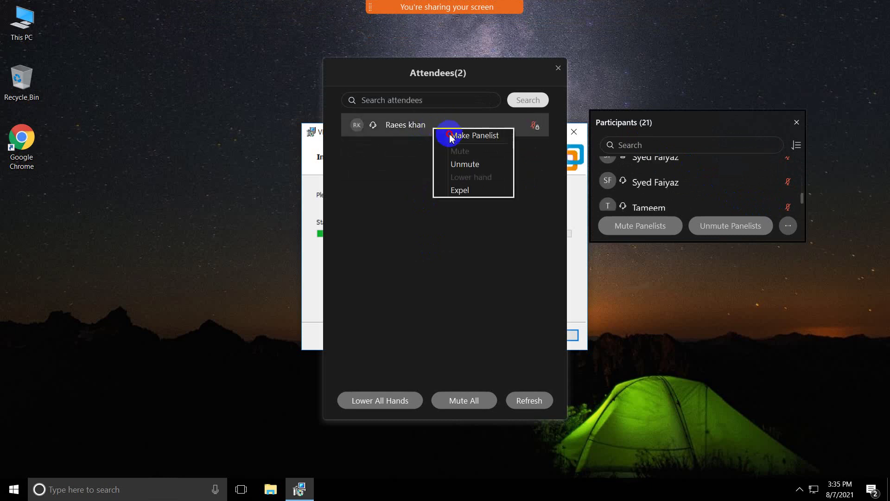
{"action": "left_click", "coordinate": [448, 132]}
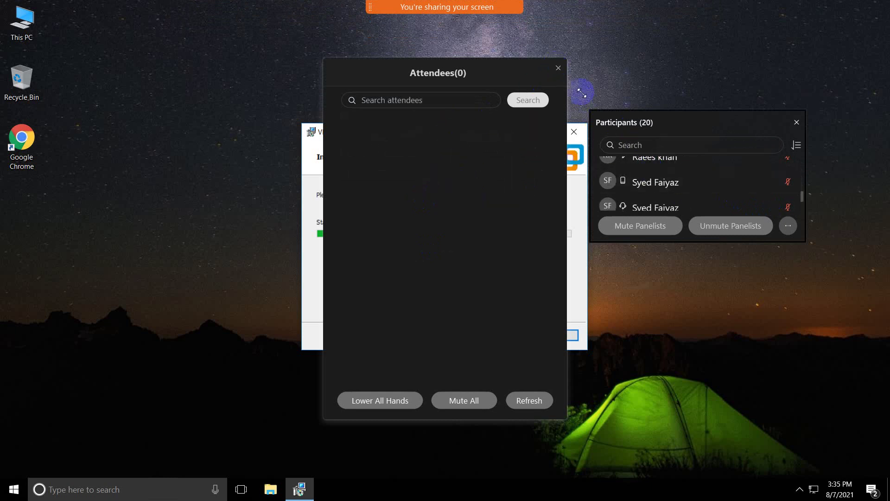
{"action": "left_click", "coordinate": [558, 69]}
Enlarge the participants panel, look through the full list of panelists, and close the panel
{"action": "scroll", "coordinate": [685, 206], "scroll_direction": "up", "scroll_amount": 10}
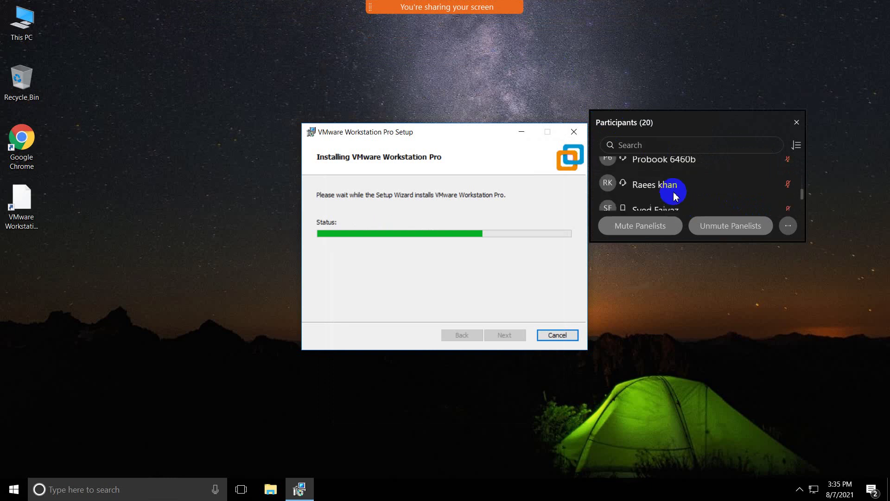
{"action": "scroll", "coordinate": [675, 195], "scroll_direction": "down", "scroll_amount": 3}
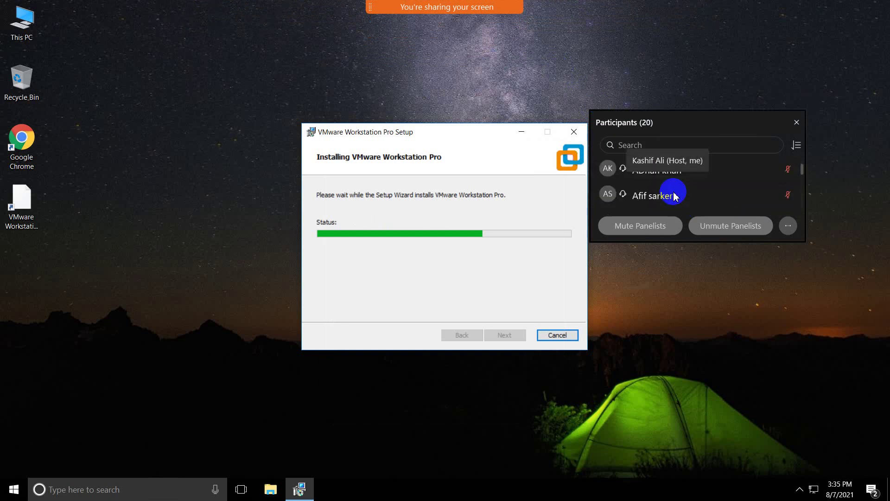
{"action": "left_click_drag", "start_coordinate": [805, 242], "coordinate": [839, 499]}
{"action": "scroll", "coordinate": [750, 335], "scroll_direction": "down", "scroll_amount": 5}
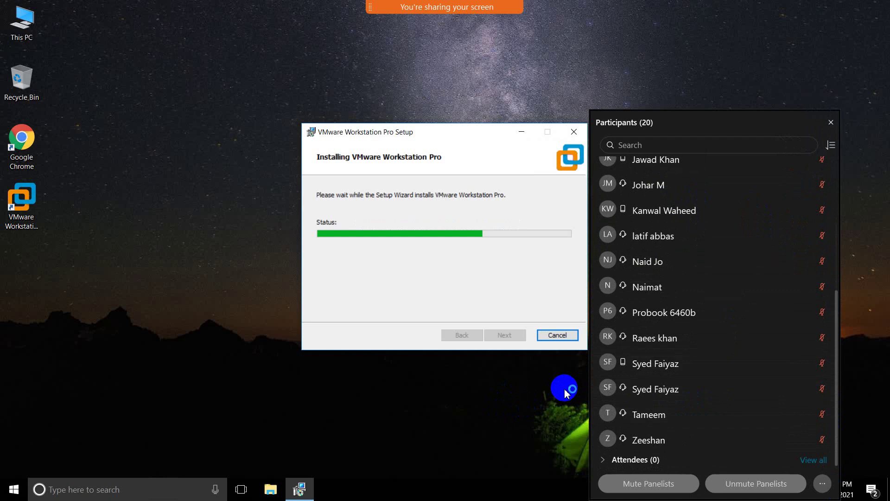
{"action": "scroll", "coordinate": [619, 388], "scroll_direction": "up", "scroll_amount": 5}
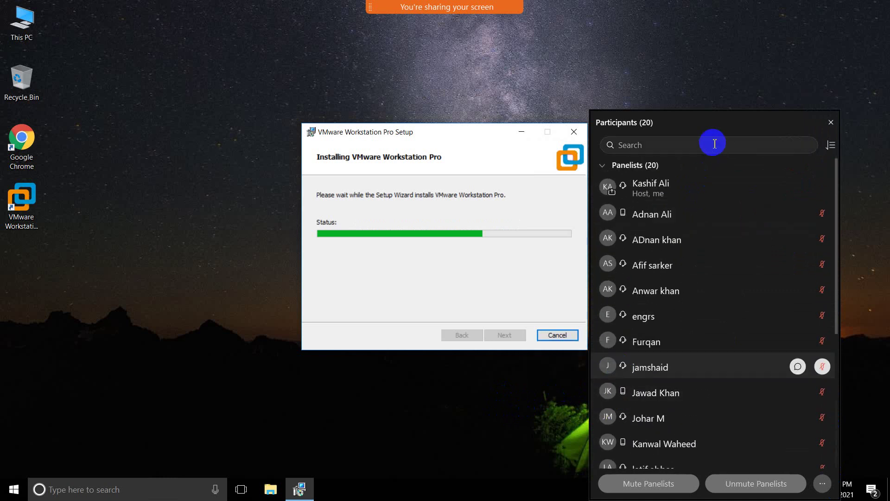
{"action": "left_click_drag", "start_coordinate": [731, 128], "coordinate": [772, 112]}
{"action": "left_click", "coordinate": [872, 104]}
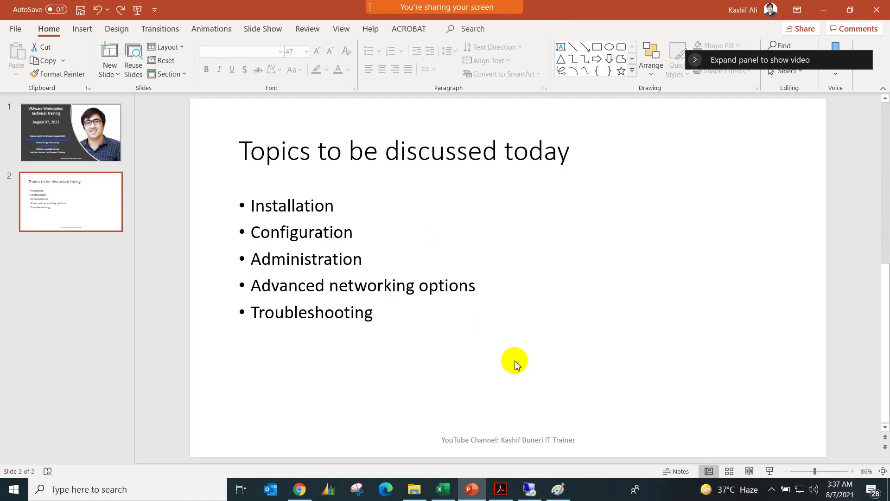
Finish the VMware Workstation Pro setup without entering a license, restart the remote system immediately, and minimize the remote session
{"action": "left_click", "coordinate": [771, 490]}
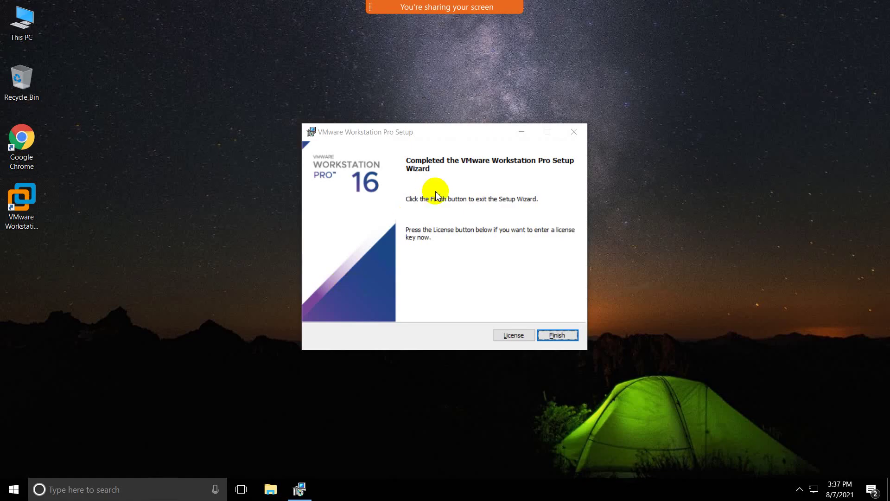
{"action": "left_click", "coordinate": [429, 132]}
{"action": "left_click", "coordinate": [233, 187]}
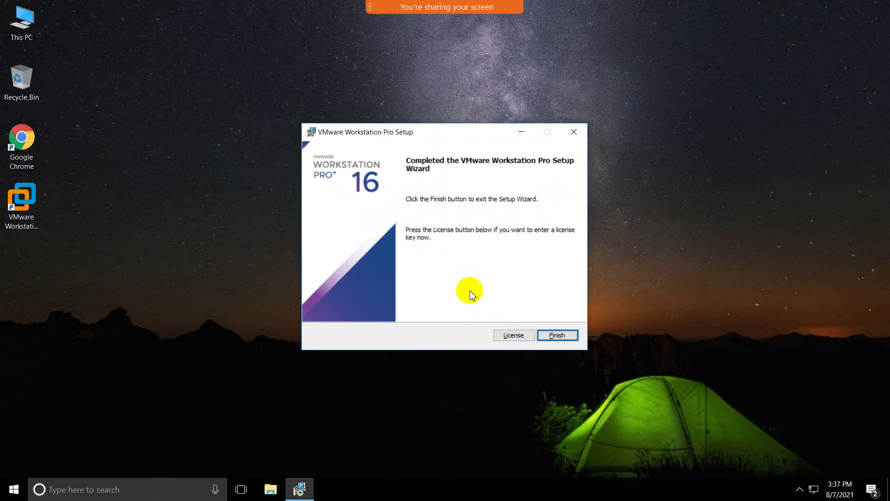
{"action": "left_click", "coordinate": [556, 336]}
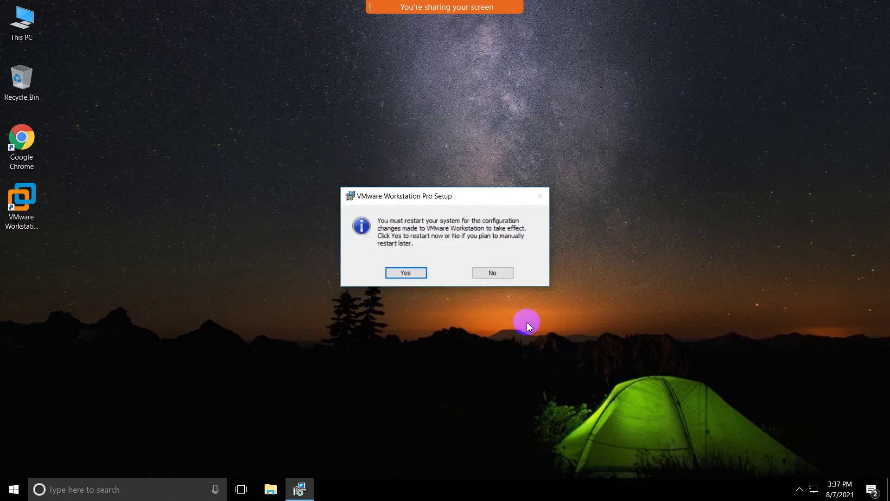
{"action": "left_click", "coordinate": [406, 273]}
{"action": "mouse_move", "coordinate": [560, 10]}
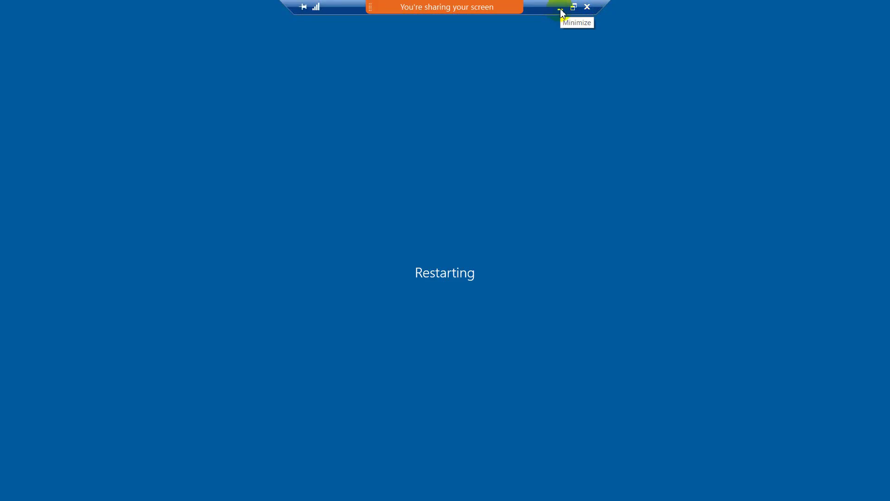
{"action": "left_click", "coordinate": [560, 10]}
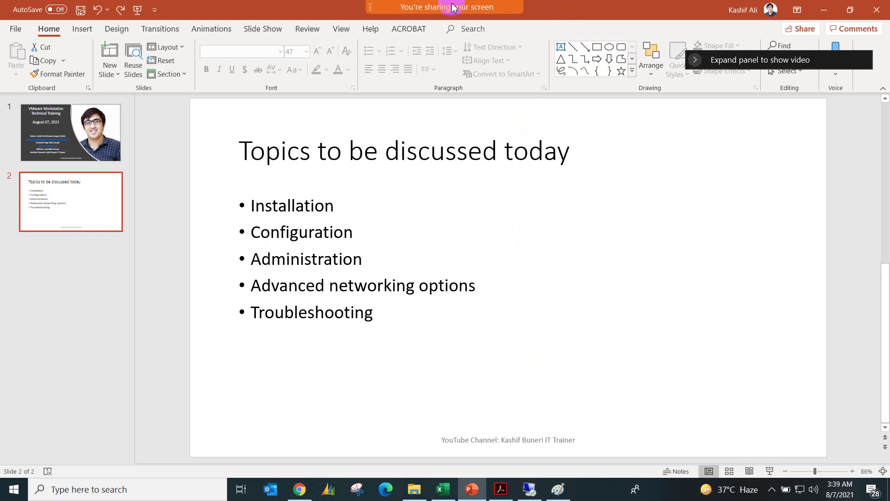
Reopen the meeting's participants panel and check the microphone status of the panelists
{"action": "mouse_move", "coordinate": [445, 6]}
{"action": "left_click", "coordinate": [558, 20]}
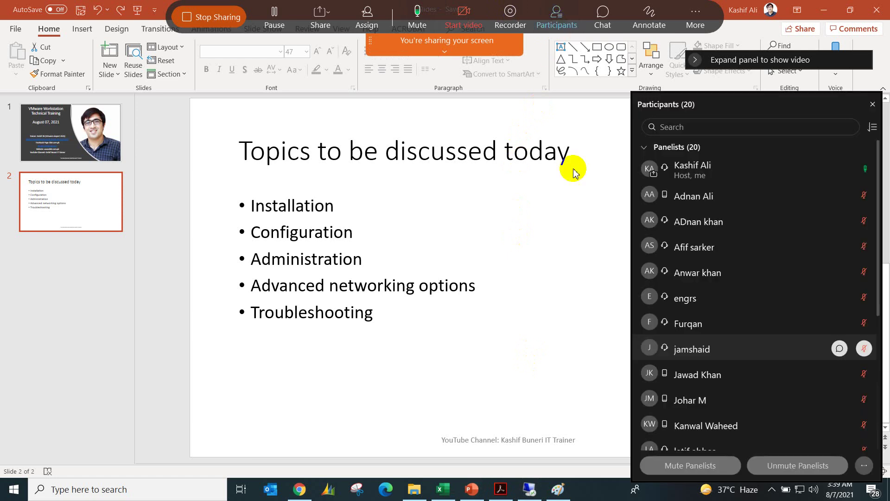
{"action": "scroll", "coordinate": [685, 246], "scroll_direction": "down", "scroll_amount": 5}
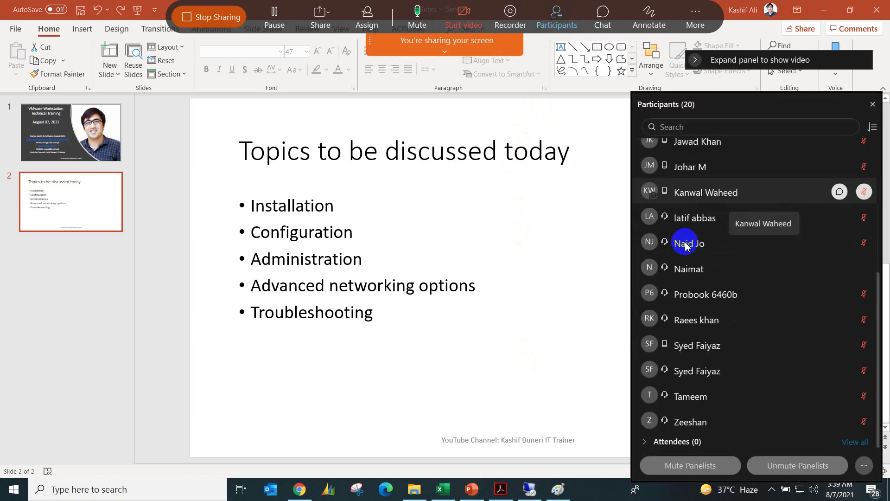
{"action": "left_click", "coordinate": [771, 489]}
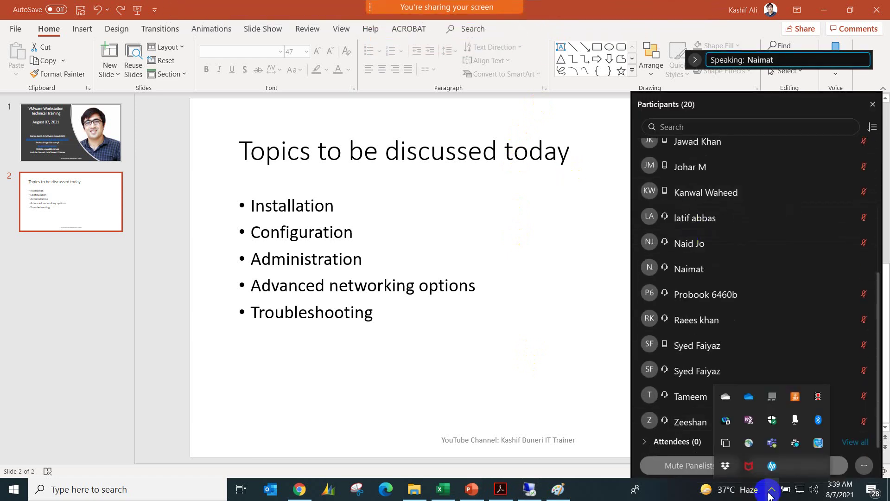
{"action": "left_click", "coordinate": [575, 371]}
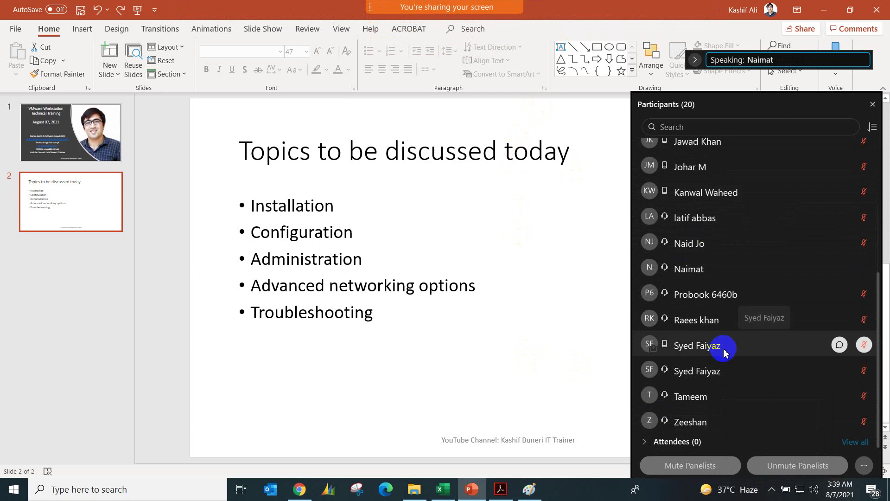
{"action": "scroll", "coordinate": [724, 351], "scroll_direction": "up", "scroll_amount": 3}
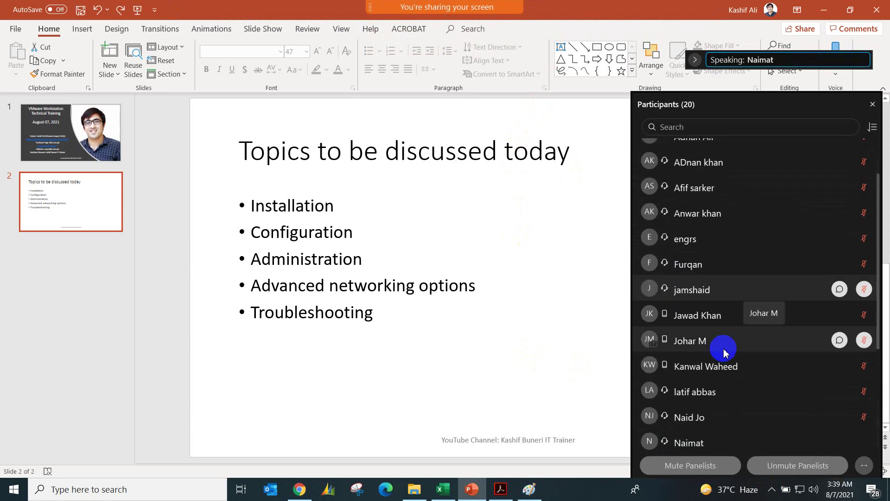
{"action": "scroll", "coordinate": [712, 282], "scroll_direction": "up", "scroll_amount": 1}
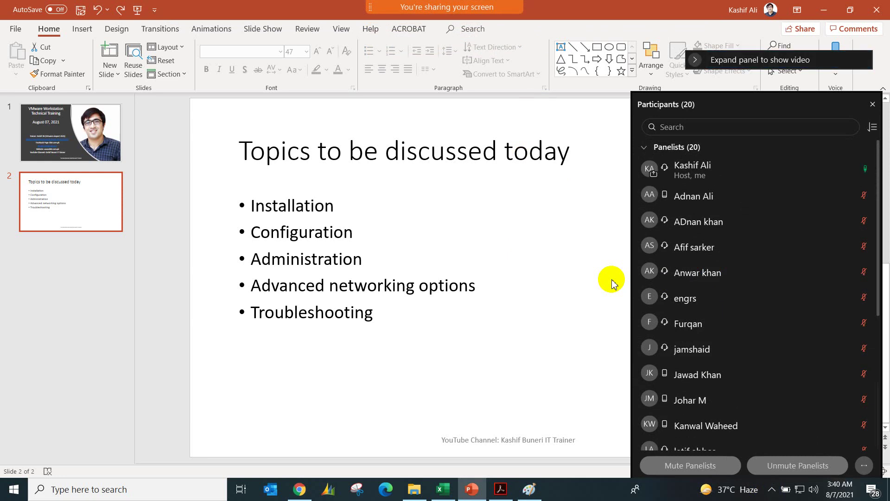
Switch to Paint and add a blue text list beside the IT cost notes reading Domain Controller, Email Server, Web Server
{"action": "left_click", "coordinate": [529, 489]}
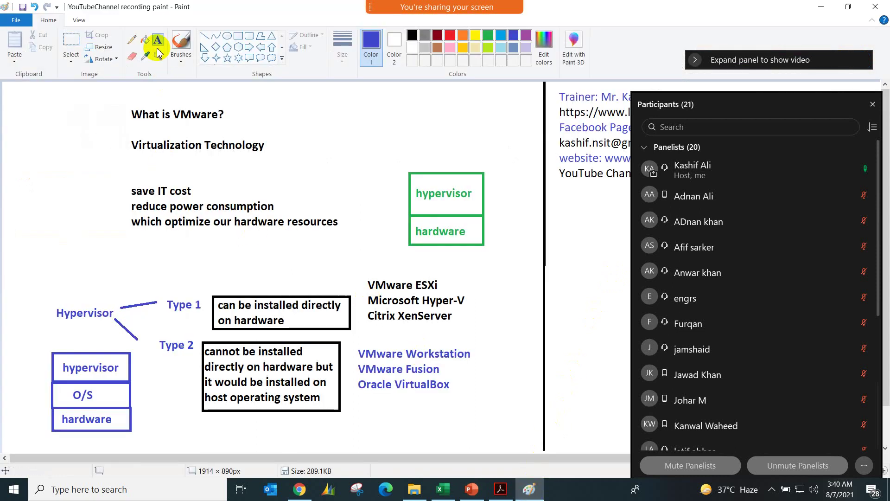
{"action": "left_click", "coordinate": [15, 177]}
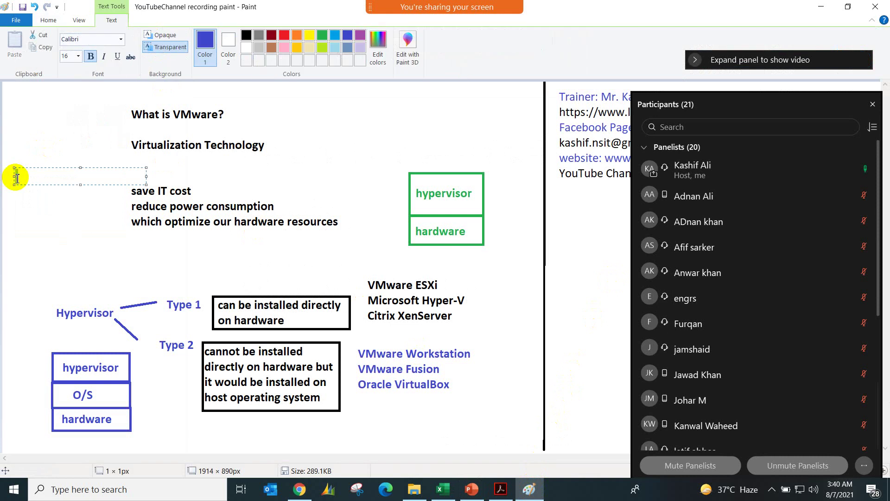
{"action": "type", "text": "Domain Controller"}
{"action": "key", "text": "Return"}
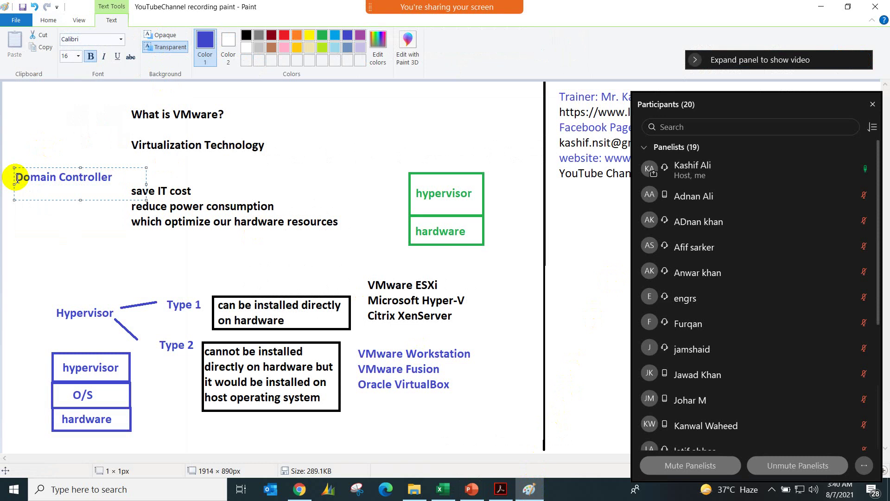
{"action": "type", "text": "Email Server "}
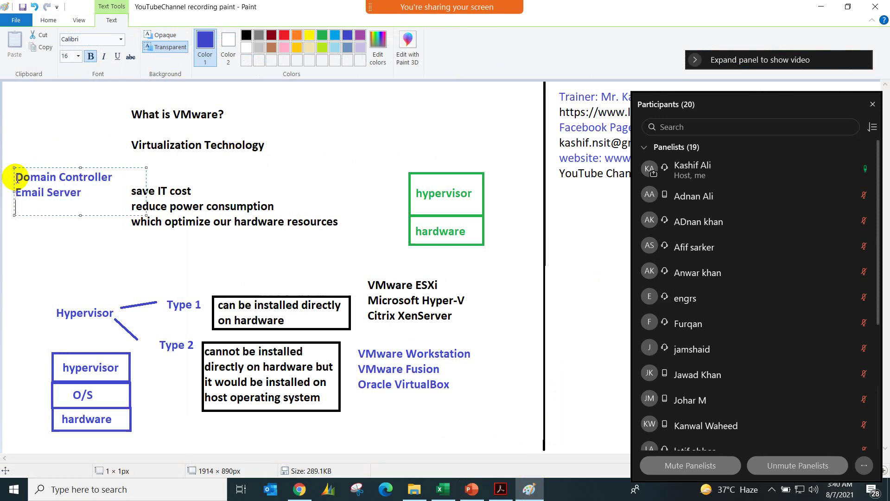
{"action": "type", "text": "Web Server"}
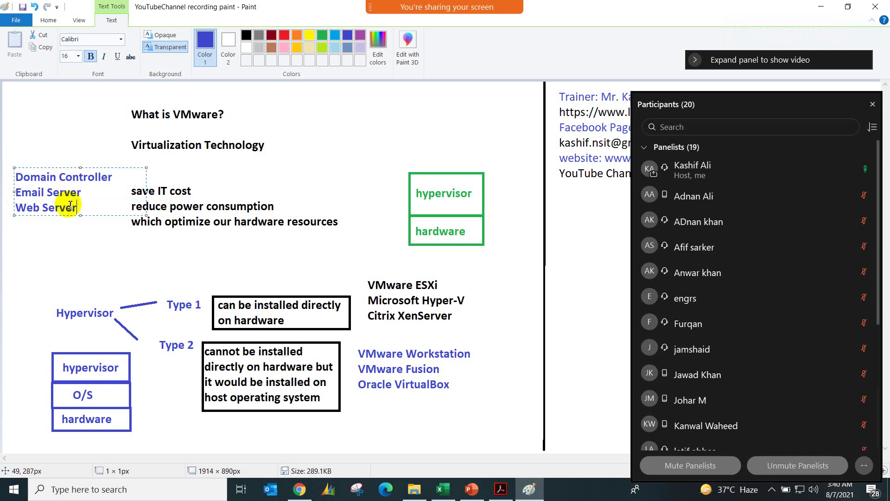
{"action": "left_click", "coordinate": [116, 247]}
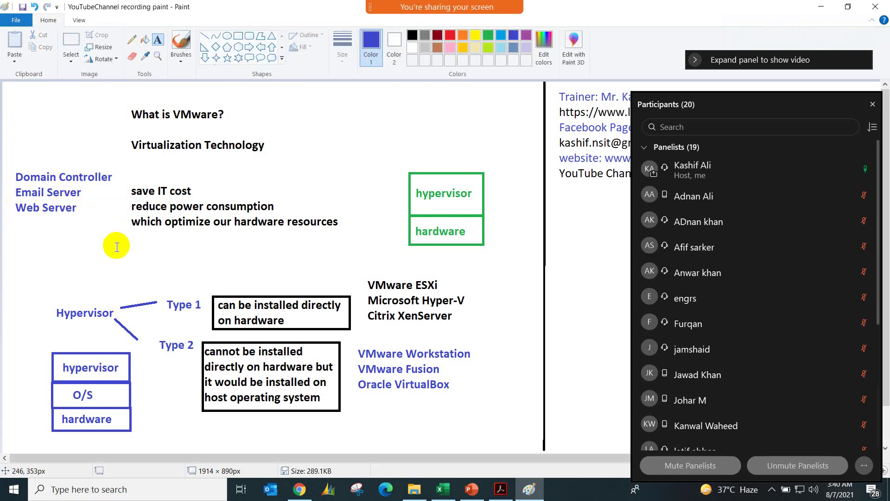
Draw a blue rectangle about 123 × 51 px to the right of the Virtualization Technology text and label it "hardware"
{"action": "left_click", "coordinate": [238, 35]}
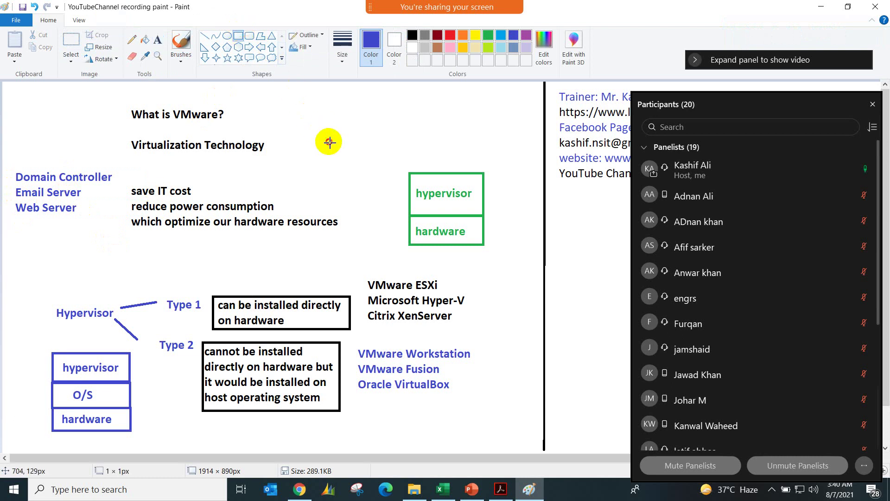
{"action": "left_click_drag", "start_coordinate": [329, 142], "coordinate": [386, 165]}
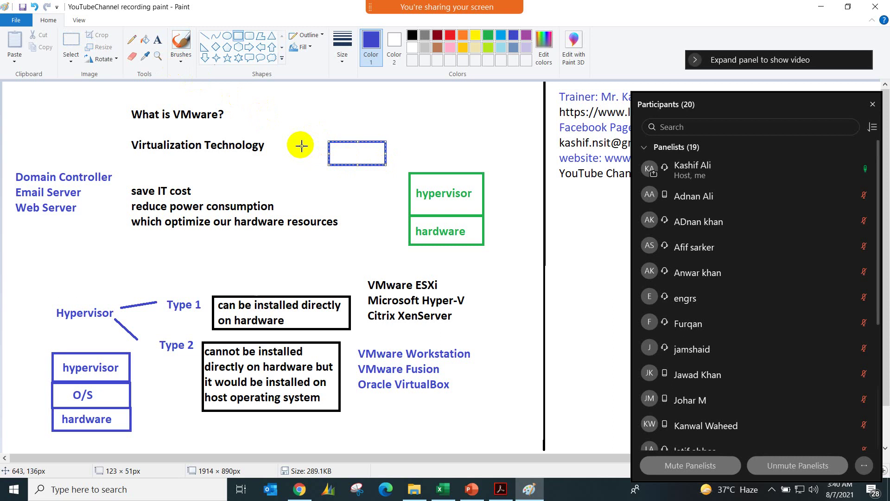
{"action": "left_click", "coordinate": [303, 161]}
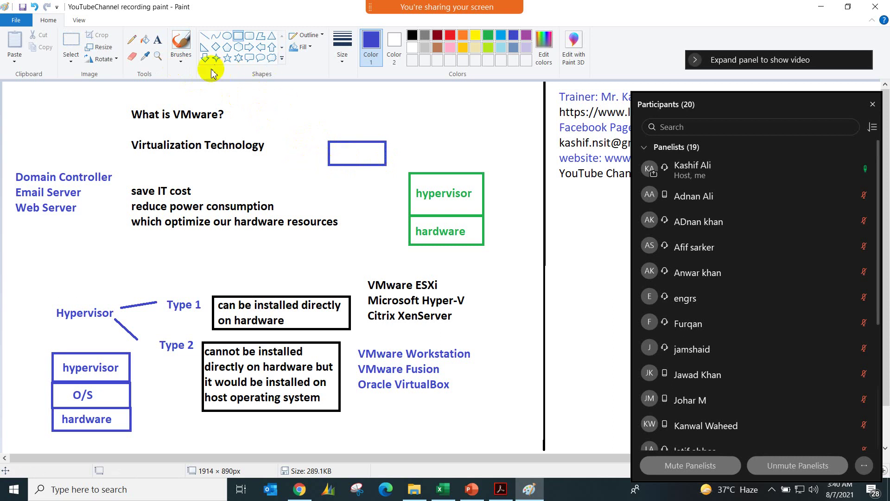
{"action": "left_click", "coordinate": [157, 40]}
{"action": "left_click", "coordinate": [333, 156]}
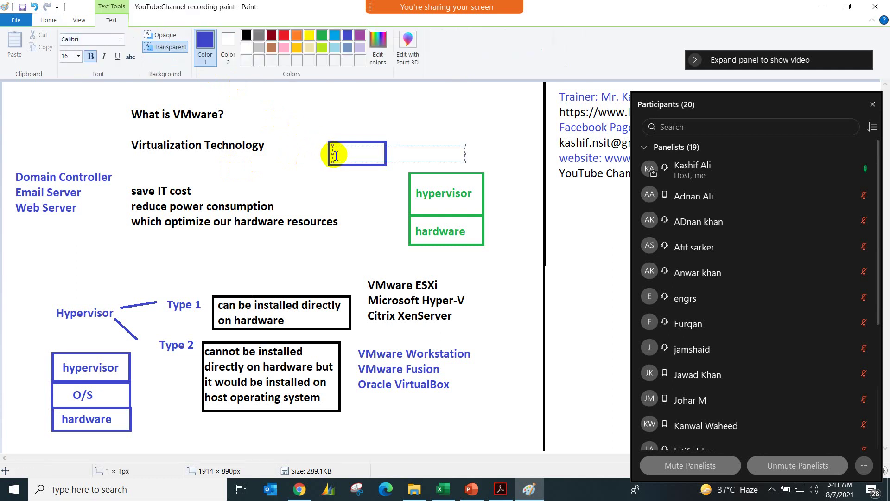
{"action": "type", "text": "hardware"}
{"action": "left_click", "coordinate": [361, 199]}
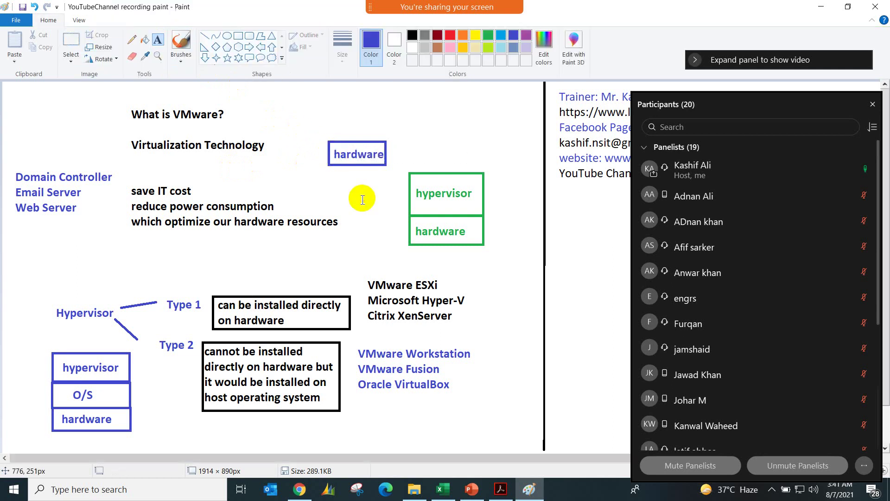
Draw a rectangle about 121 × 67 px directly above the blue hardware box and label it "o/s"
{"action": "left_click", "coordinate": [235, 37]}
{"action": "left_click_drag", "start_coordinate": [329, 141], "coordinate": [384, 110]}
{"action": "left_click", "coordinate": [157, 40]}
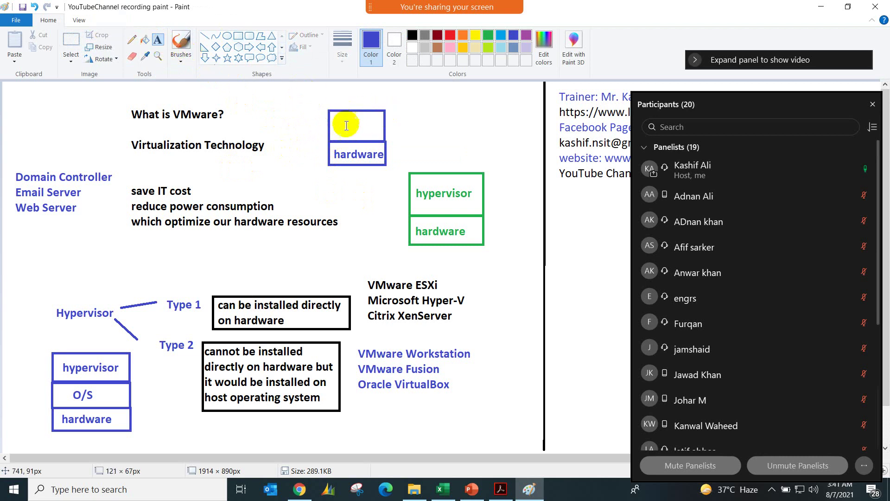
{"action": "left_click", "coordinate": [344, 124]}
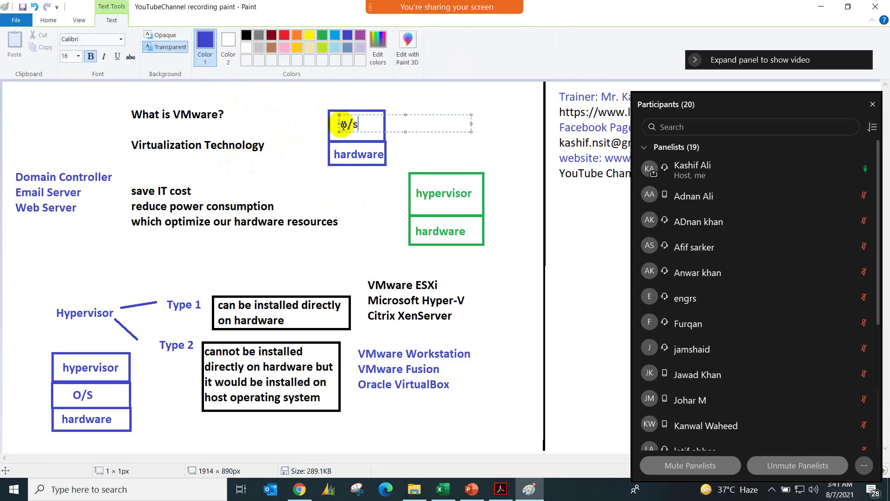
{"action": "left_click", "coordinate": [300, 126]}
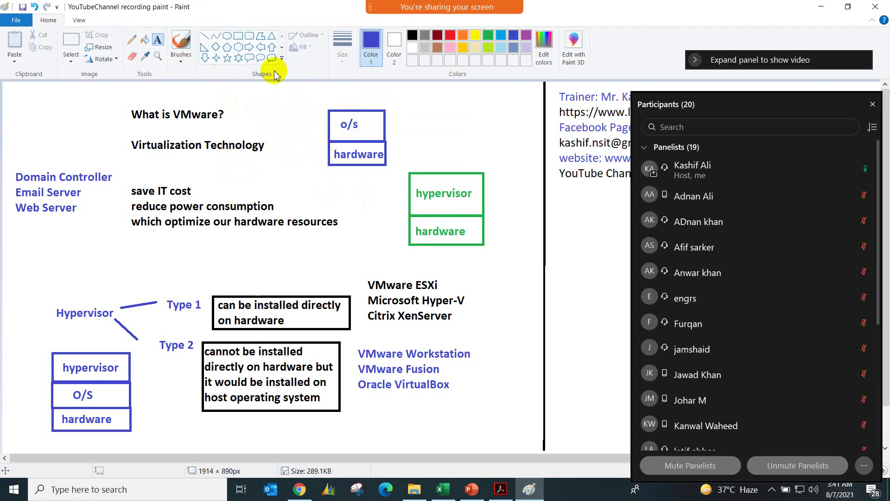
Draw a rectangle about 121 × 51 px on top of the o/s box and label it "app"
{"action": "left_click", "coordinate": [237, 36]}
{"action": "left_click_drag", "start_coordinate": [329, 107], "coordinate": [384, 84]}
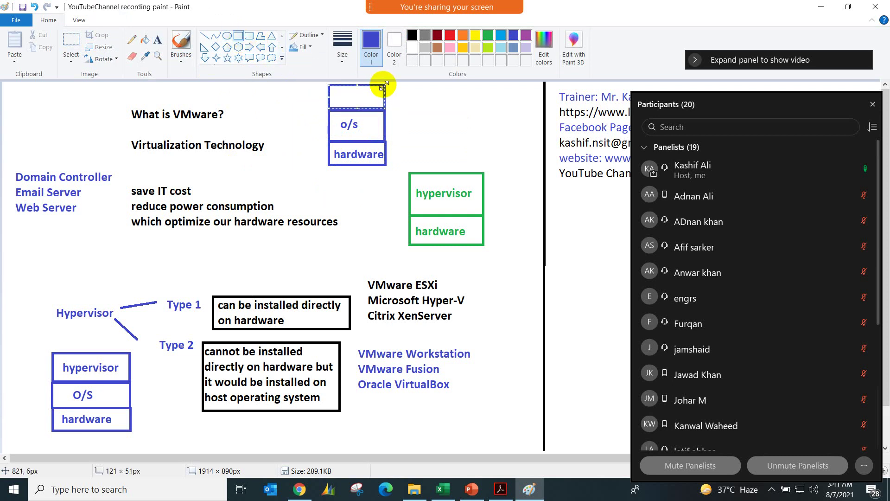
{"action": "left_click", "coordinate": [157, 39]}
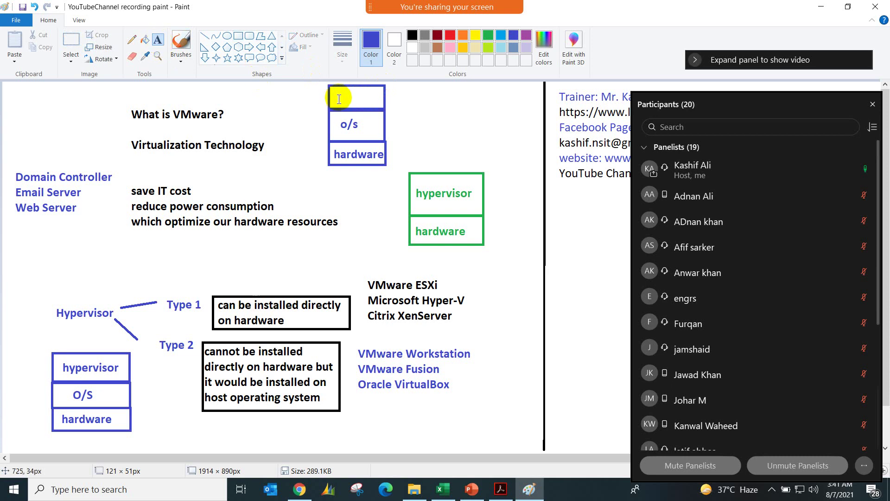
{"action": "left_click", "coordinate": [343, 90]}
{"action": "type", "text": "app"}
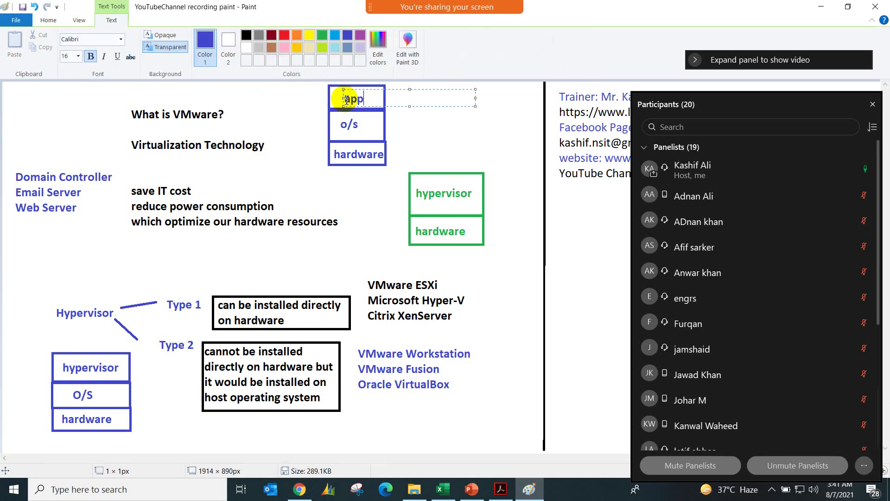
{"action": "left_click", "coordinate": [434, 132]}
Annotate the shared screen in red with crosses beside app, o/s and hardware, an outline around that stack, and an arrow from the green hardware box
{"action": "mouse_move", "coordinate": [403, 4]}
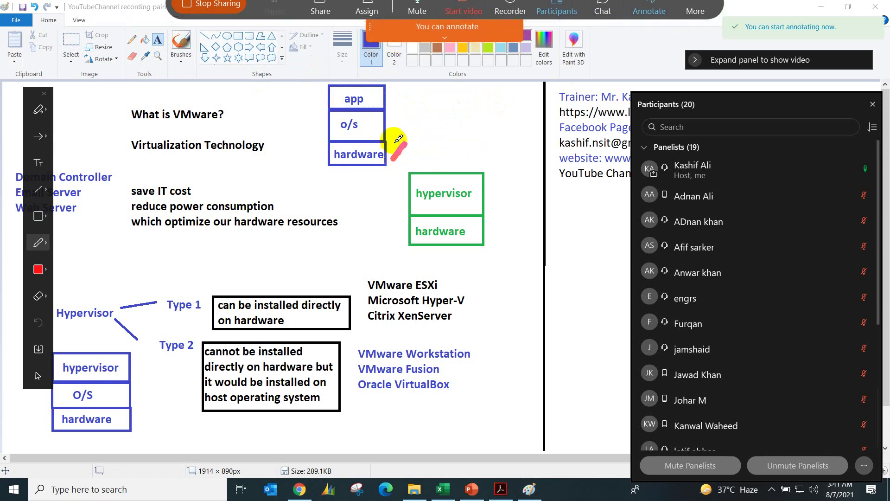
{"action": "left_click_drag", "start_coordinate": [392, 140], "coordinate": [411, 165]}
{"action": "left_click_drag", "start_coordinate": [408, 140], "coordinate": [393, 160]}
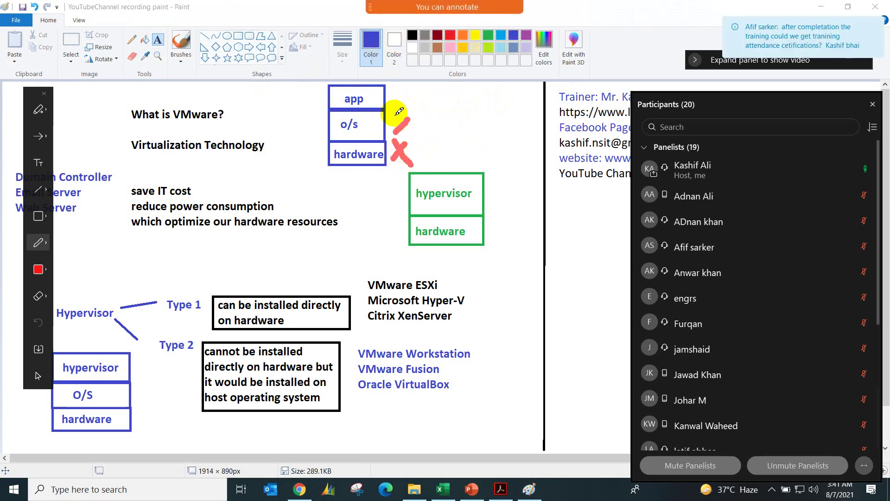
{"action": "mouse_move", "coordinate": [393, 117]}
{"action": "left_mouse_down"}
{"action": "mouse_move", "coordinate": [408, 122]}
{"action": "mouse_move", "coordinate": [395, 134]}
{"action": "left_mouse_up"}
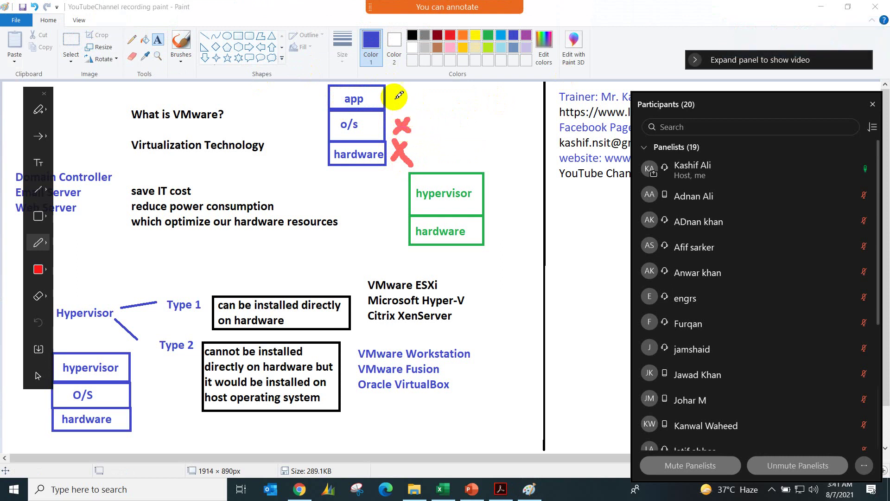
{"action": "mouse_move", "coordinate": [401, 89]}
{"action": "left_mouse_down"}
{"action": "mouse_move", "coordinate": [389, 107]}
{"action": "mouse_move", "coordinate": [400, 101]}
{"action": "left_mouse_up"}
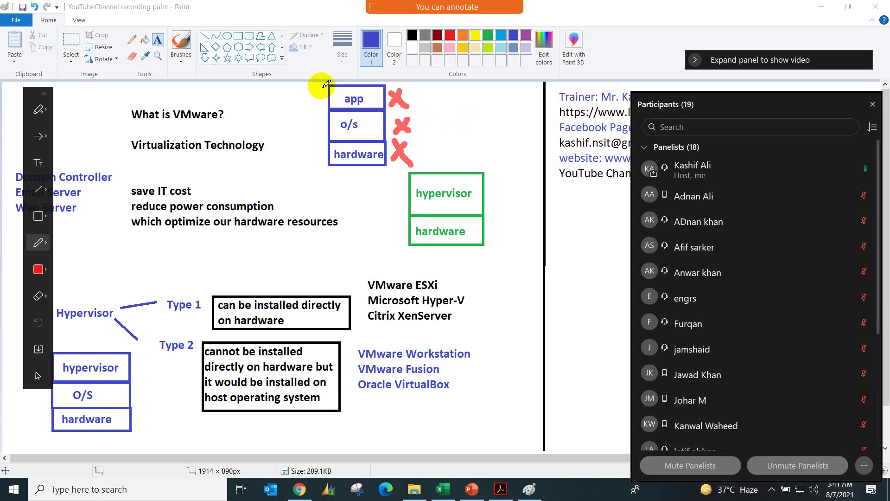
{"action": "mouse_move", "coordinate": [315, 85]}
{"action": "left_mouse_down"}
{"action": "mouse_move", "coordinate": [383, 84]}
{"action": "mouse_move", "coordinate": [424, 147]}
{"action": "mouse_move", "coordinate": [318, 173]}
{"action": "mouse_move", "coordinate": [302, 90]}
{"action": "mouse_move", "coordinate": [314, 85]}
{"action": "left_mouse_up"}
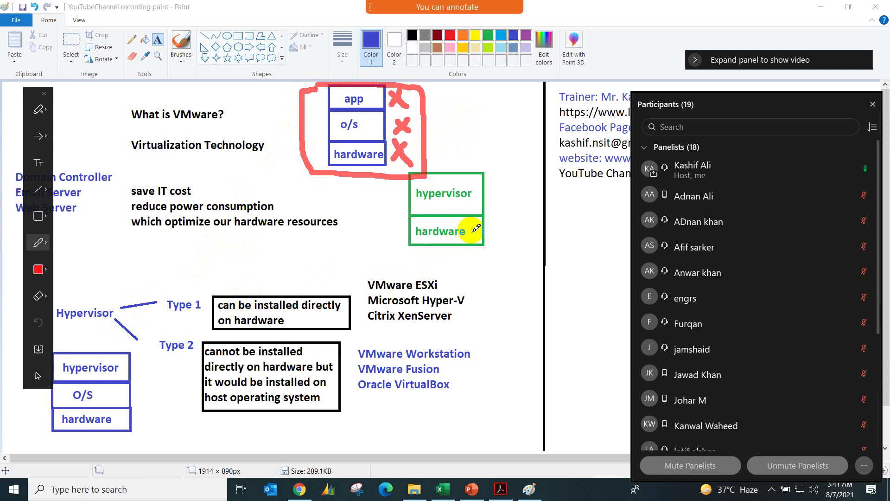
{"action": "mouse_move", "coordinate": [471, 231]}
{"action": "left_mouse_down"}
{"action": "mouse_move", "coordinate": [493, 252]}
{"action": "mouse_move", "coordinate": [465, 252]}
{"action": "left_mouse_up"}
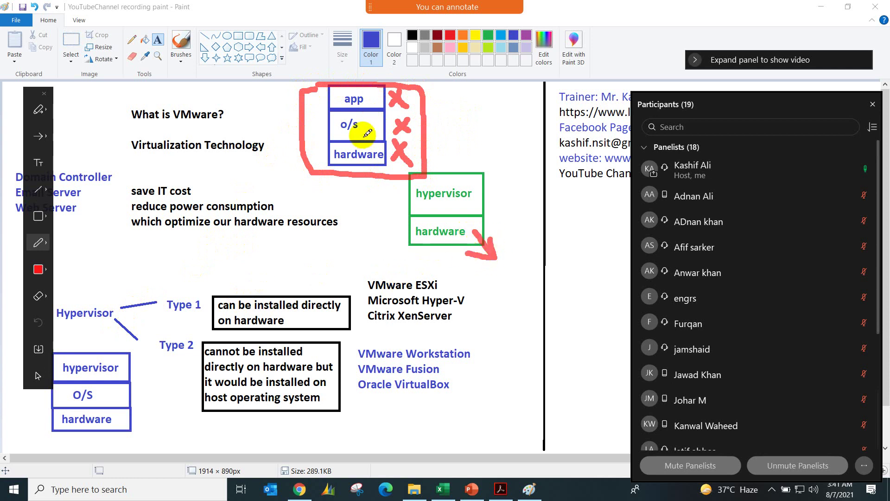
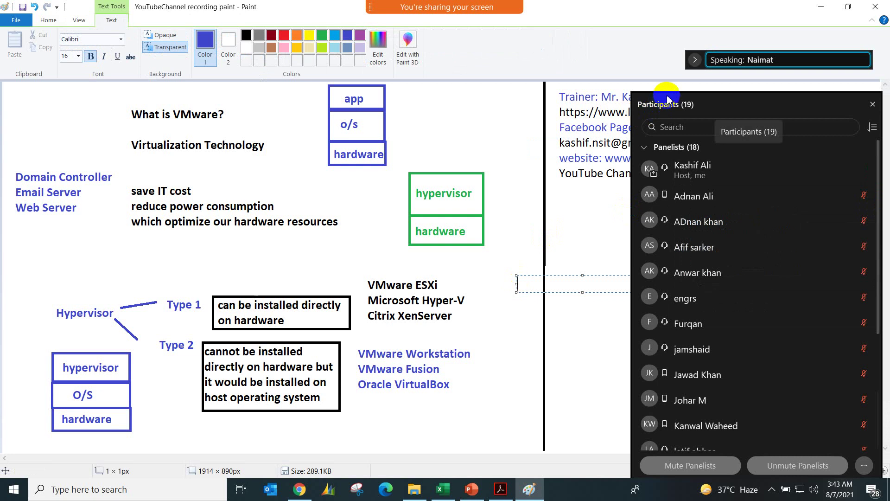
Promote the remaining attendee to panelist, and close the attendees window and the participants panel
{"action": "left_click_drag", "start_coordinate": [641, 114], "coordinate": [661, 84]}
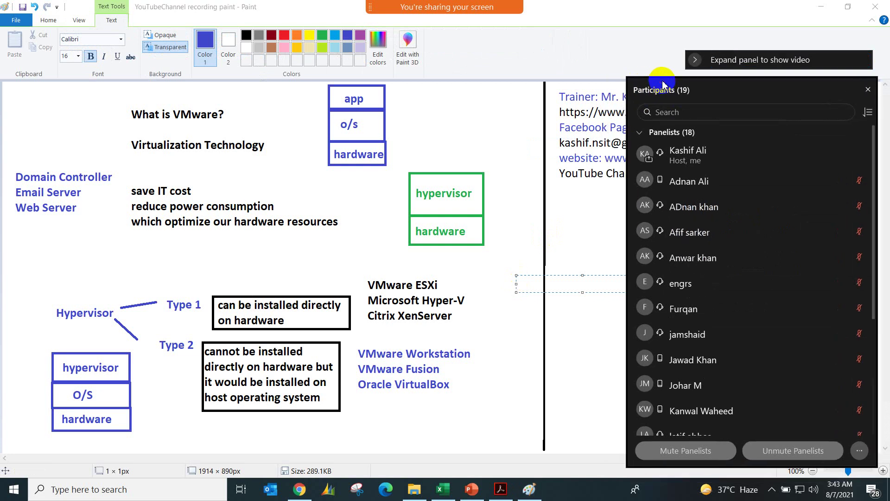
{"action": "scroll", "coordinate": [681, 281], "scroll_direction": "down", "scroll_amount": 3}
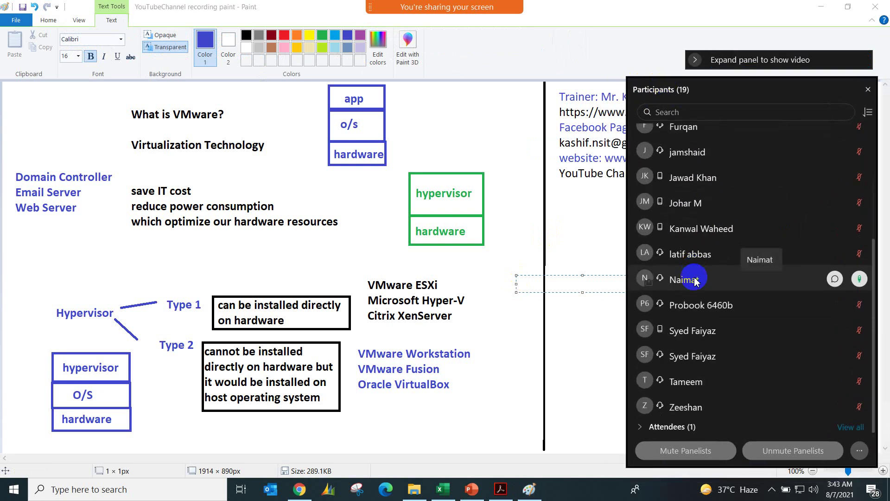
{"action": "left_click", "coordinate": [843, 428]}
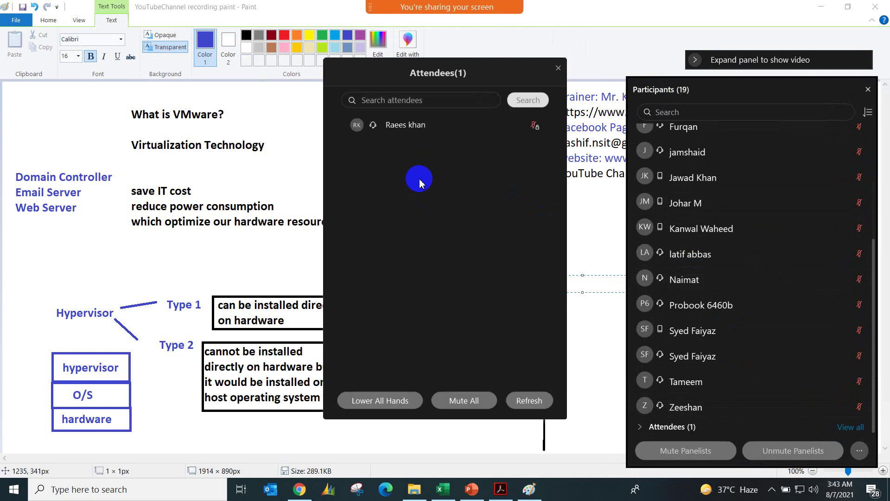
{"action": "right_click", "coordinate": [423, 125]}
{"action": "left_click", "coordinate": [432, 125]}
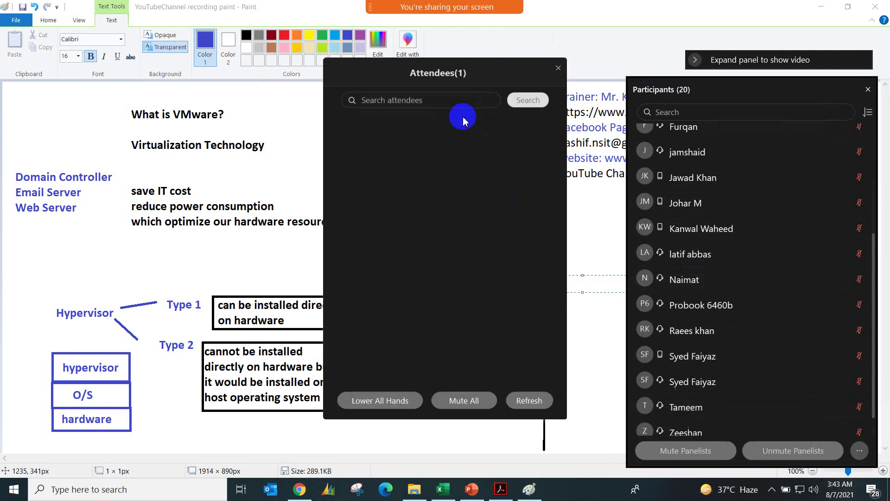
{"action": "left_click", "coordinate": [558, 68]}
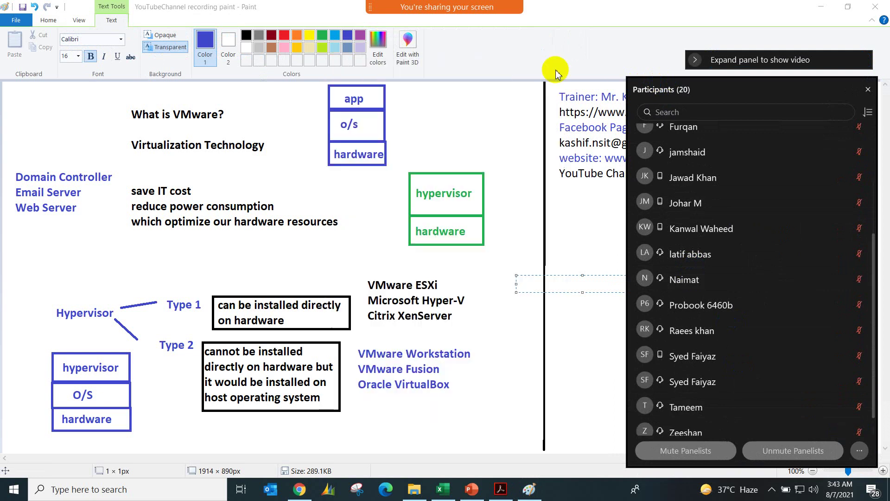
{"action": "left_click", "coordinate": [868, 89]}
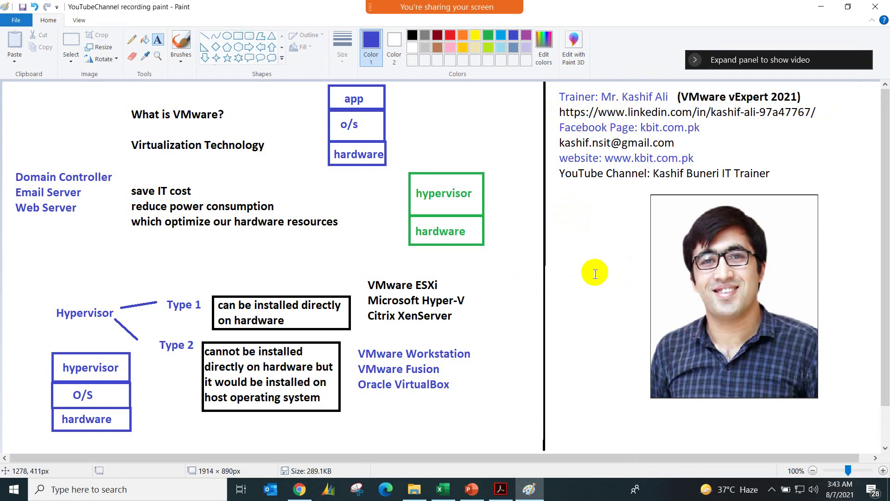
{"action": "left_click", "coordinate": [594, 272]}
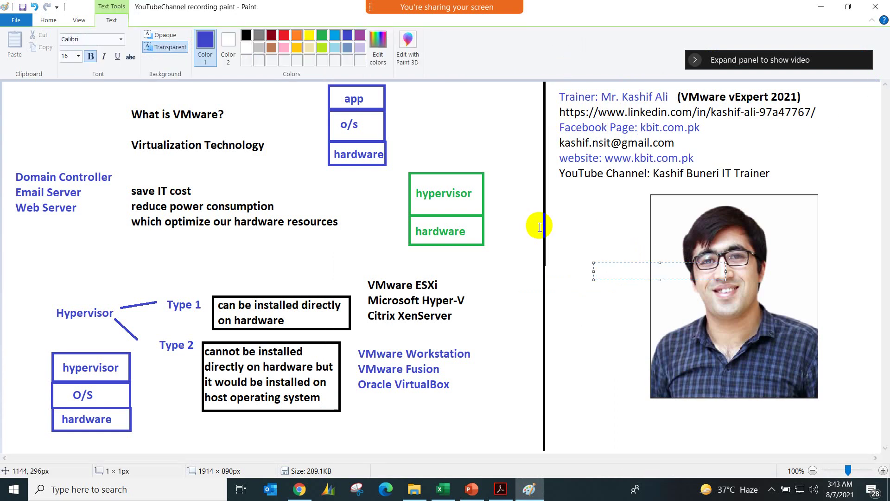
{"action": "left_click", "coordinate": [523, 212]}
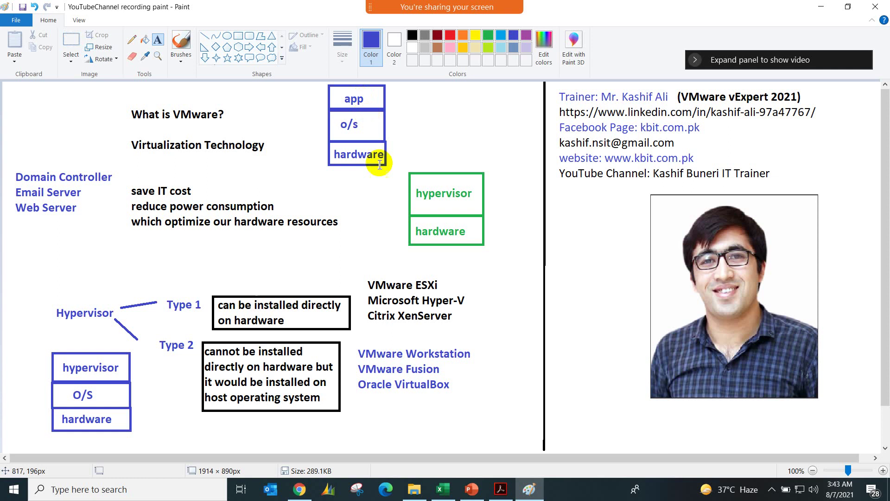
Try to connect to 192.168.20.208 with Remote Desktop Connection, entering the account password
{"action": "left_click", "coordinate": [158, 498]}
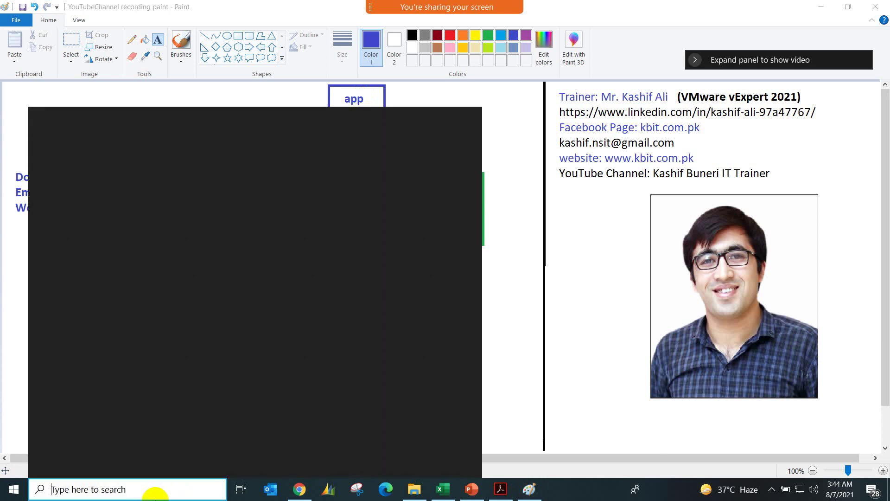
{"action": "left_click", "coordinate": [14, 488]}
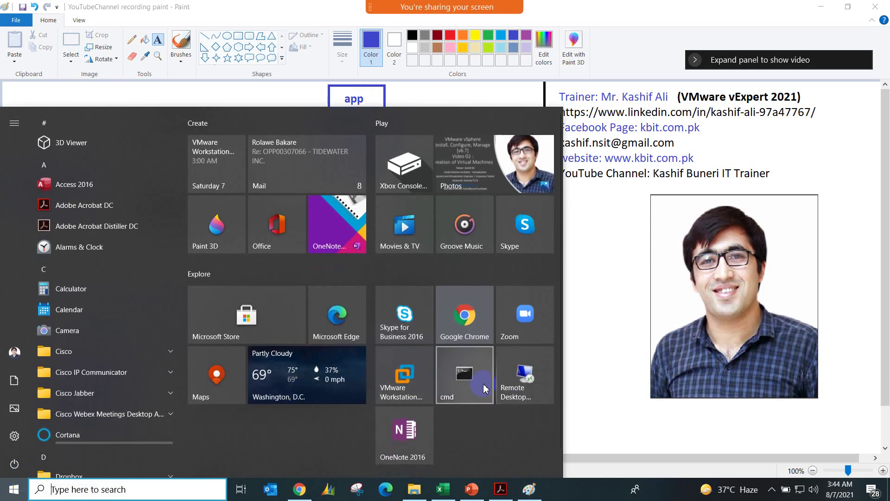
{"action": "left_click", "coordinate": [518, 384]}
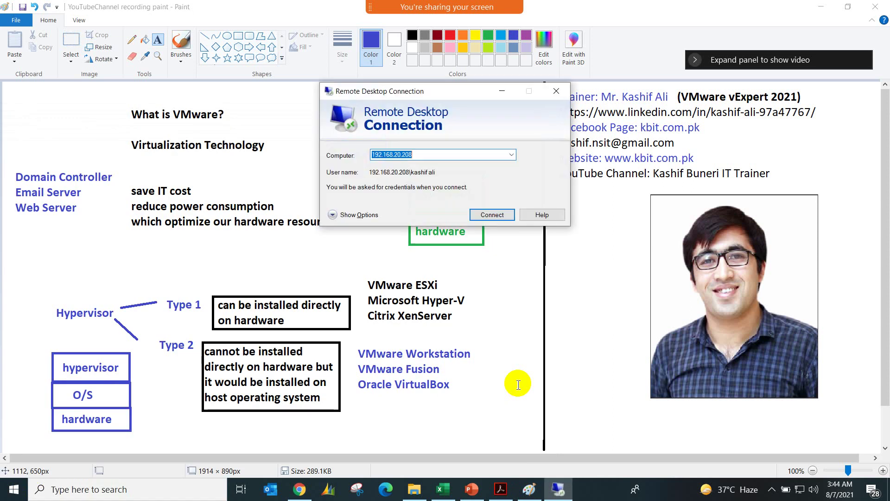
{"action": "left_click", "coordinate": [500, 218]}
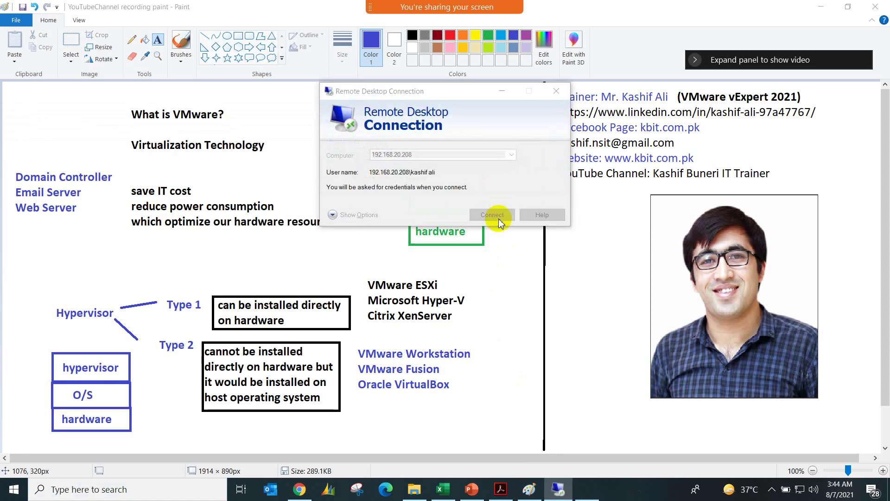
{"action": "type", "text": "***"}
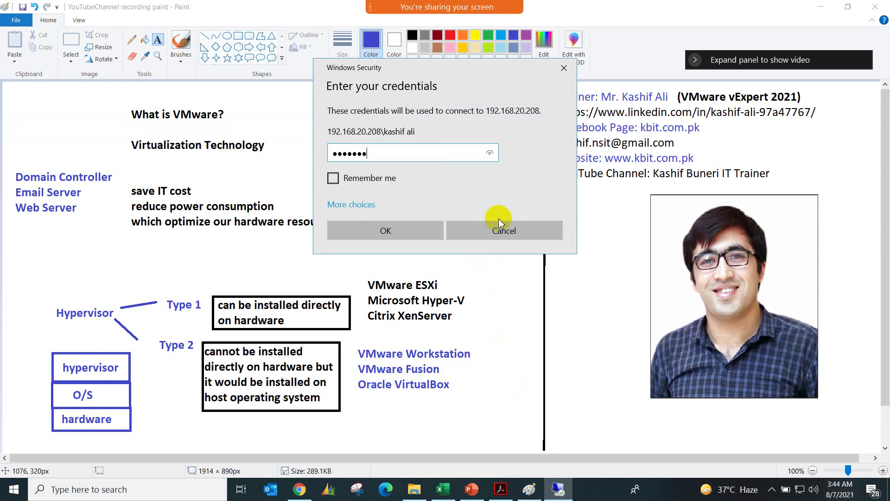
{"action": "left_click", "coordinate": [500, 222]}
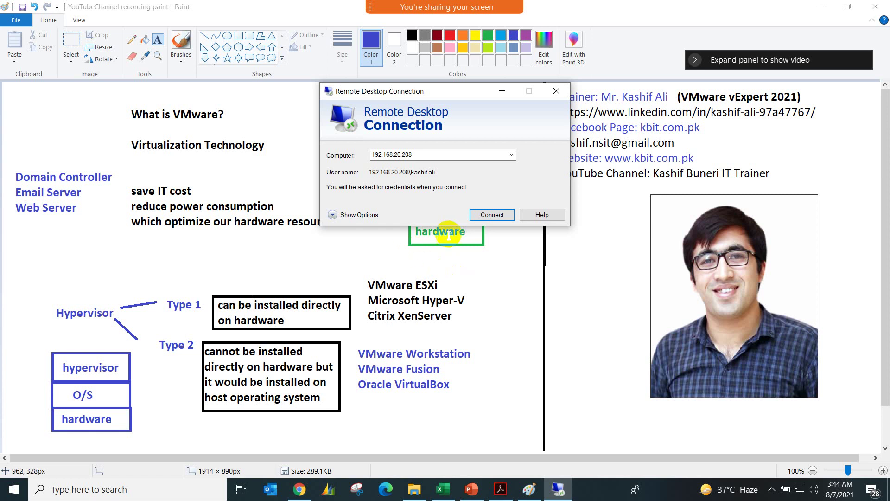
Retry the remote desktop connection to 192.168.20.208, clearing and re-entering the account password
{"action": "left_click", "coordinate": [558, 489]}
{"action": "left_click", "coordinate": [558, 489]}
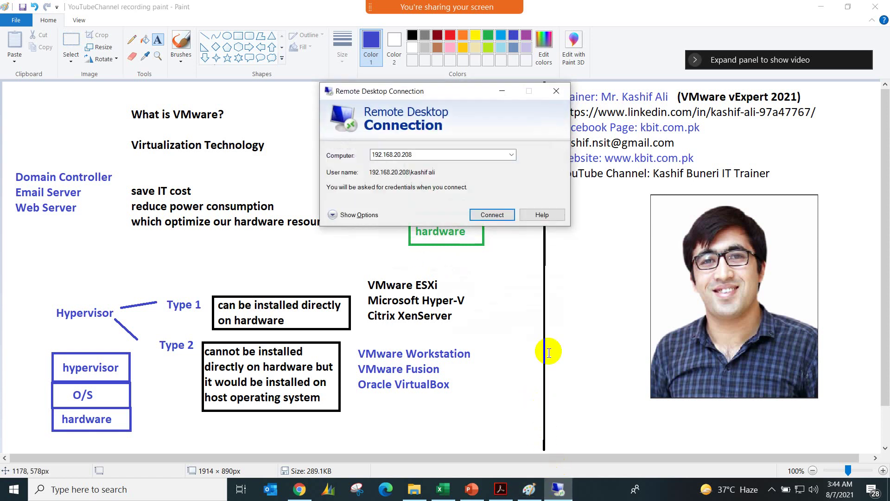
{"action": "left_click", "coordinate": [499, 218]}
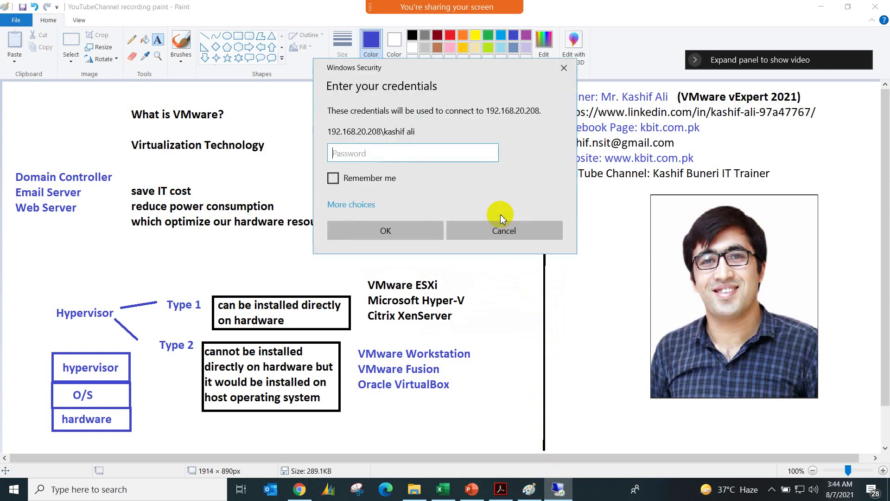
{"action": "type", "text": "•••••"}
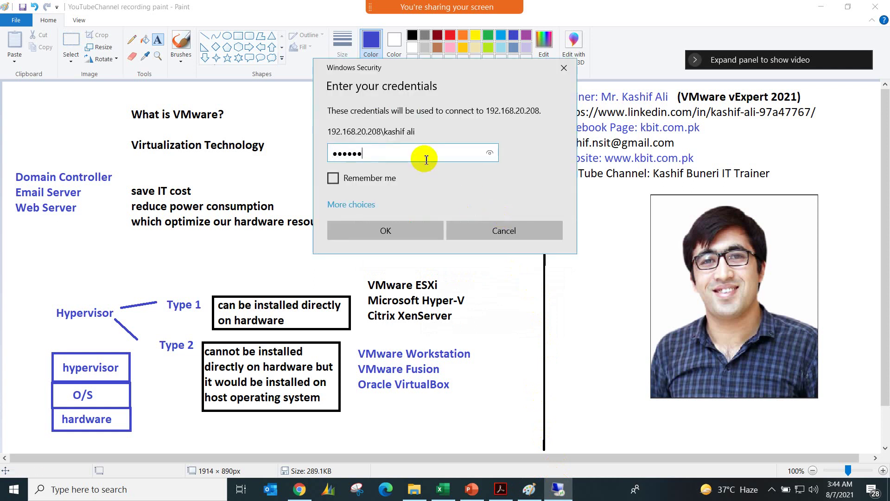
{"action": "key", "text": "BackSpace"}
{"action": "key", "text": "BackSpace"}
{"action": "key", "text": "BackSpace"}
{"action": "key", "text": "BackSpace"}
{"action": "key", "text": "BackSpace"}
{"action": "type", "text": "•••••••••"}
{"action": "key", "text": "Return"}
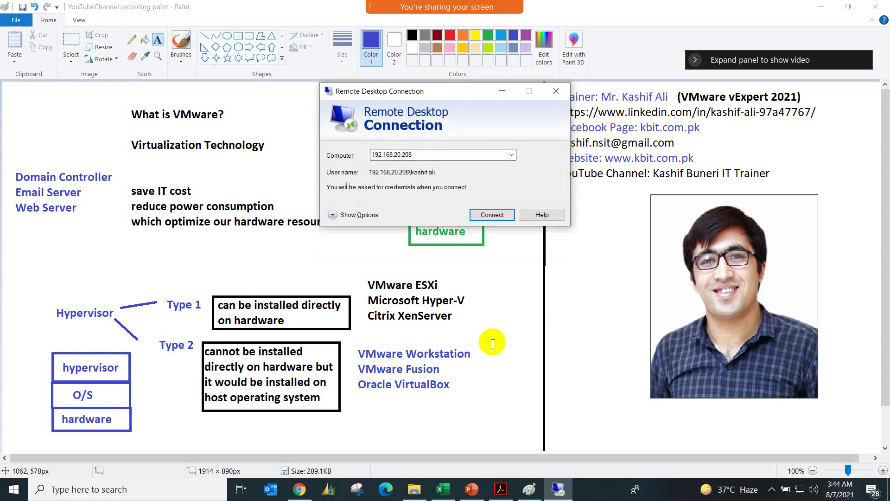
Switch to Chrome and log in to the VMware ESXi host client as root, entering the account password
{"action": "left_click", "coordinate": [299, 489]}
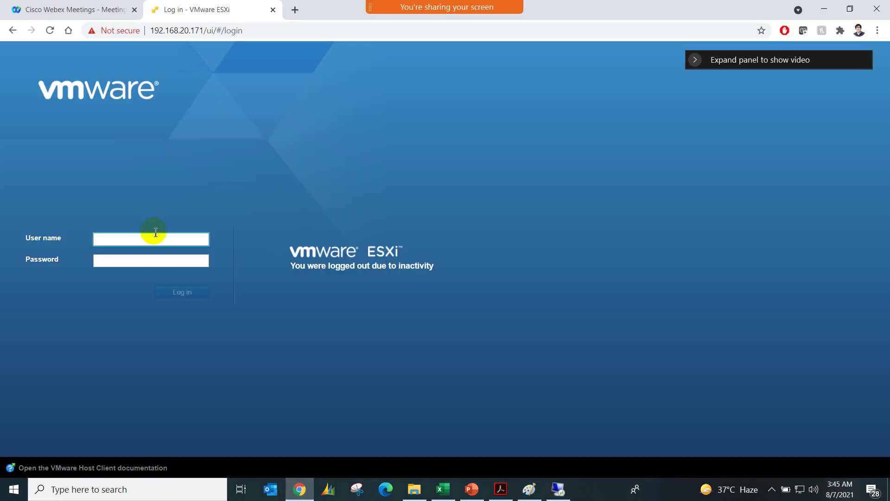
{"action": "type", "text": "root"}
{"action": "key", "text": "Tab"}
{"action": "type", "text": "••"}
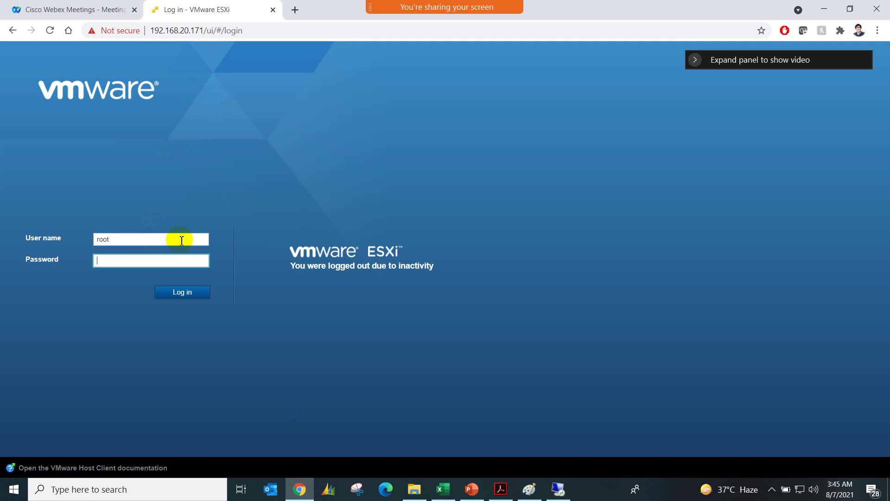
{"action": "key", "text": "Return"}
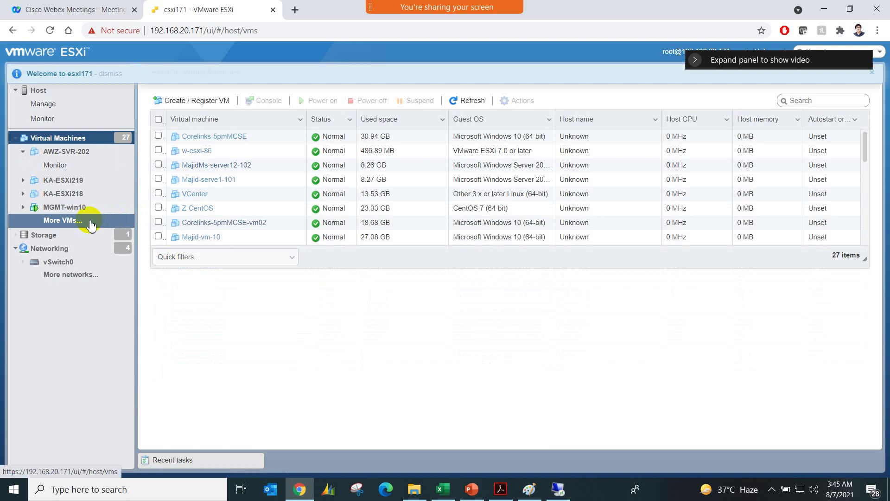
Open the browser console of the VMwareWorkstationPC virtual machine and shift its window slightly upward to check the machine's state
{"action": "scroll", "coordinate": [231, 218], "scroll_direction": "down", "scroll_amount": 5}
{"action": "scroll", "coordinate": [235, 225], "scroll_direction": "down", "scroll_amount": 1}
{"action": "left_click", "coordinate": [262, 238]}
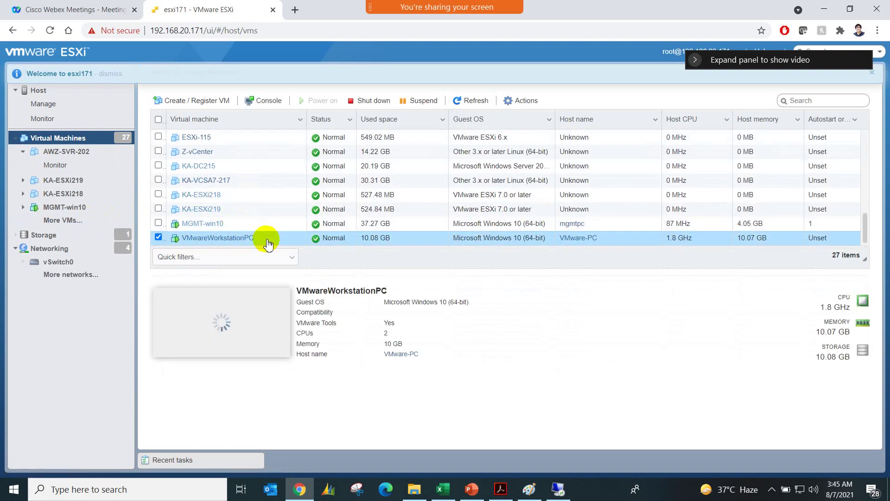
{"action": "left_click", "coordinate": [270, 104]}
{"action": "left_click", "coordinate": [304, 114]}
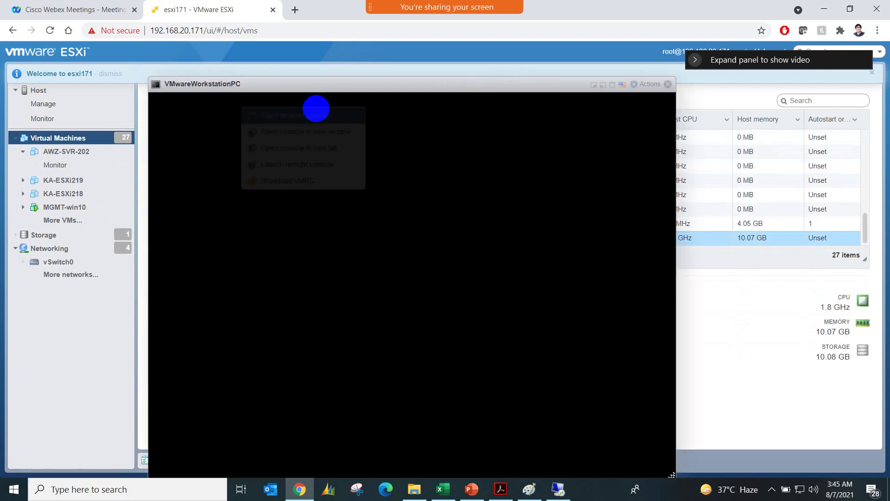
{"action": "left_click", "coordinate": [398, 265]}
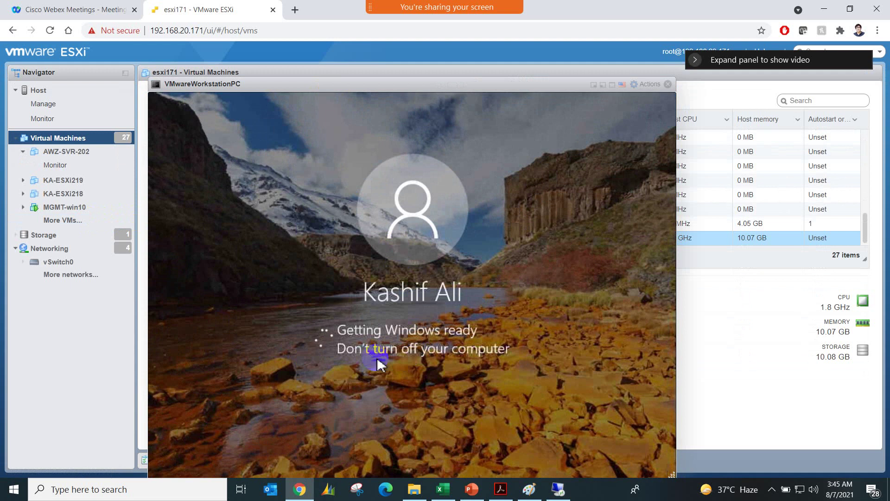
{"action": "left_click_drag", "start_coordinate": [355, 92], "coordinate": [355, 77]}
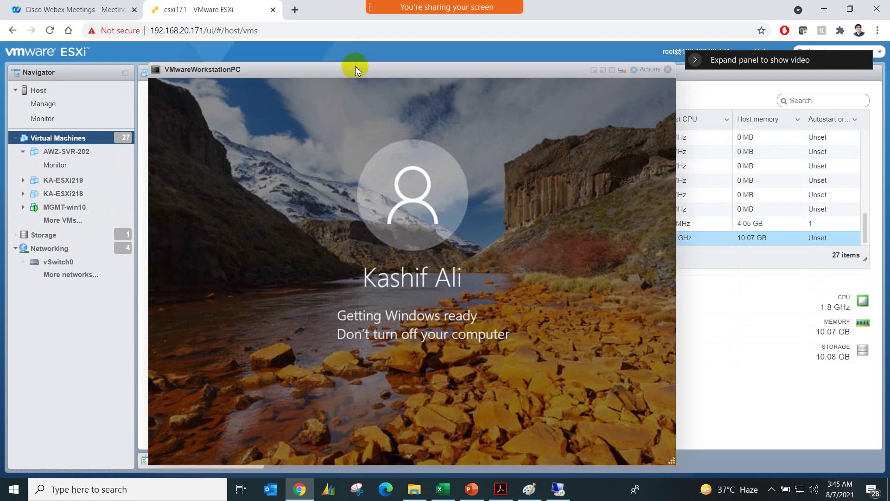
{"action": "left_click", "coordinate": [366, 267]}
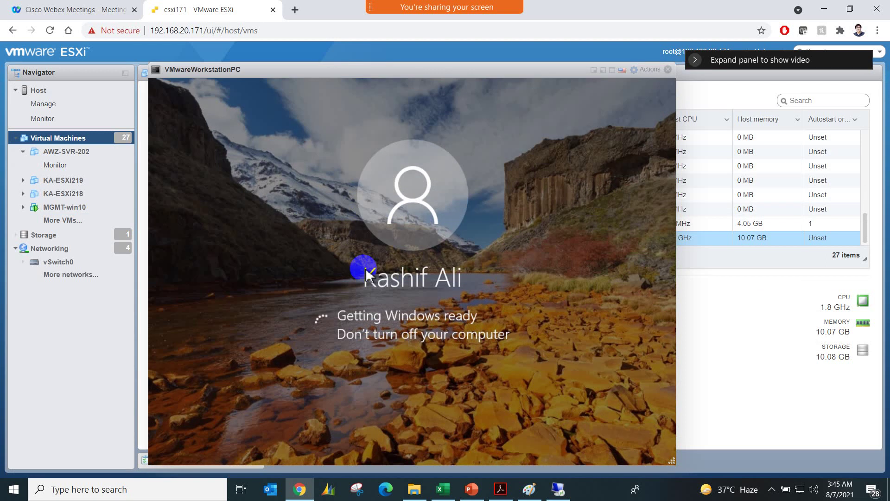
Minimize the browser and close Remote Desktop Connection, and open VMware Workstation on its Home page without the CentOS 8 64-bit tab
{"action": "left_click", "coordinate": [824, 8]}
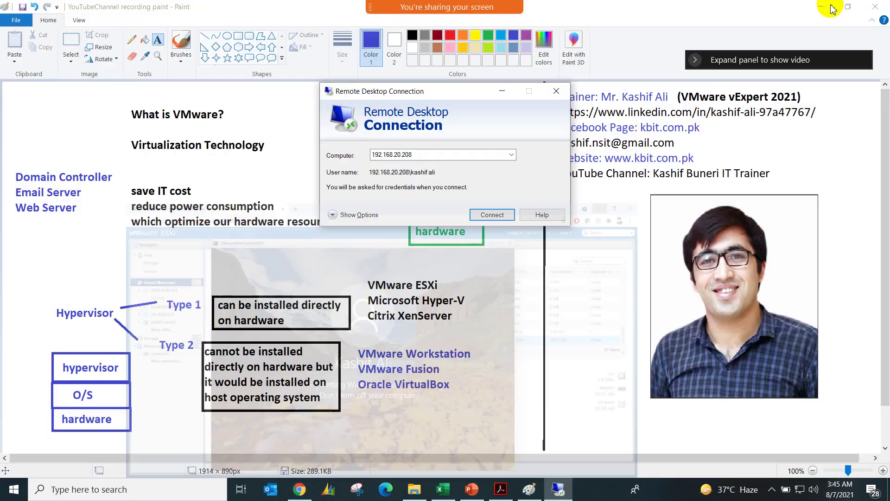
{"action": "left_click", "coordinate": [556, 91]}
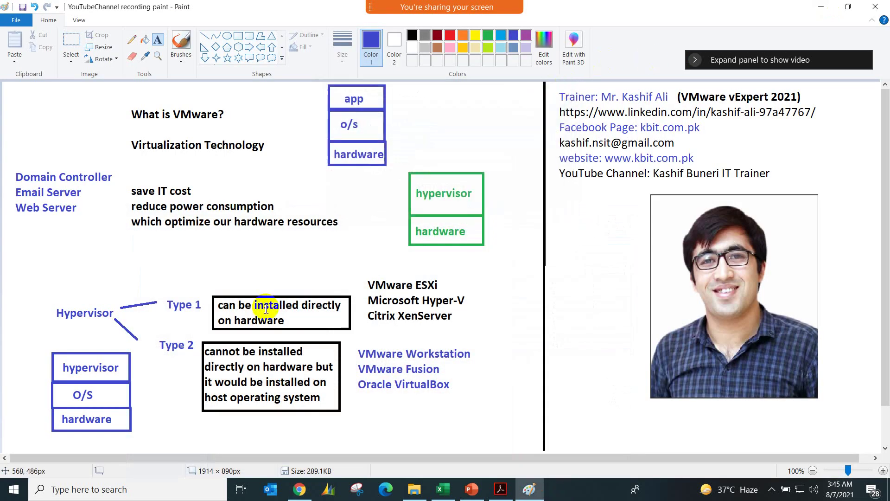
{"action": "left_click", "coordinate": [5, 488]}
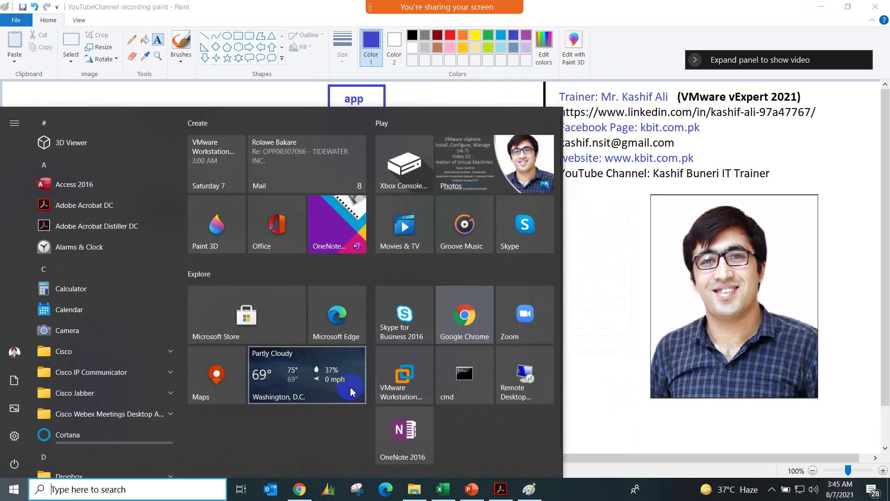
{"action": "left_click", "coordinate": [395, 383]}
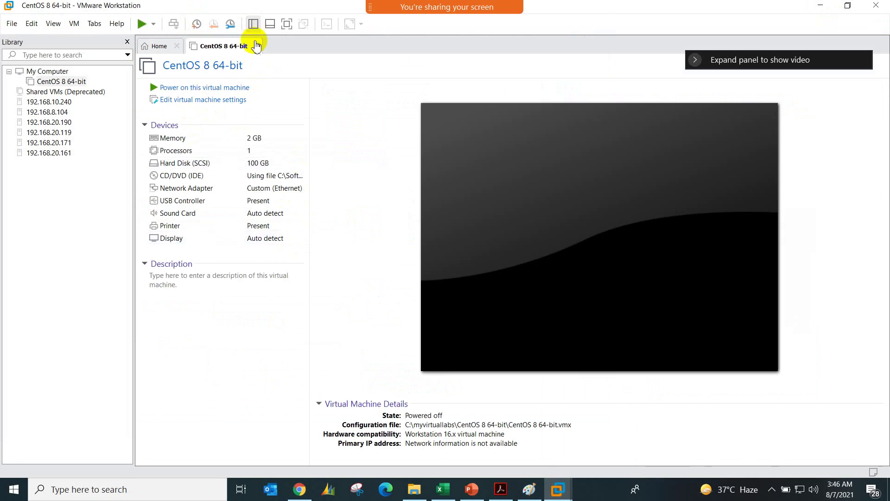
{"action": "left_click", "coordinate": [256, 46]}
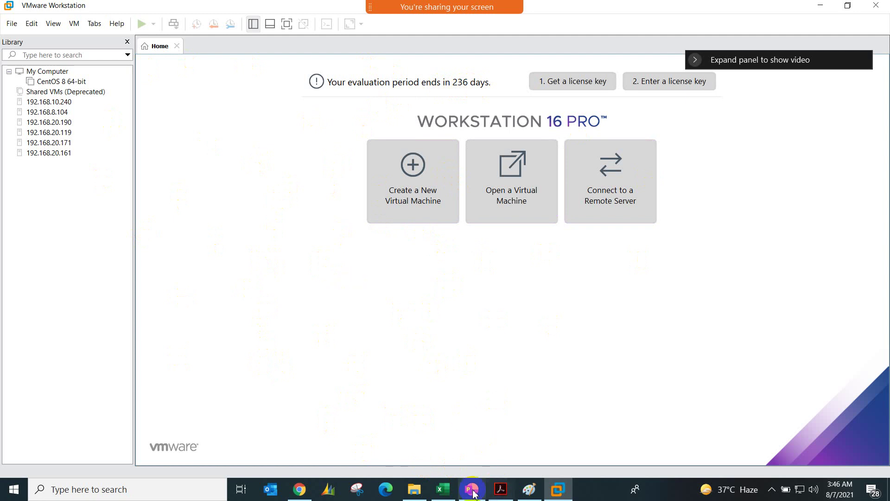
Review the "Topics to be discussed today" slide in PowerPoint and return to the Paint drawing
{"action": "mouse_move", "coordinate": [472, 489]}
{"action": "left_click", "coordinate": [462, 458]}
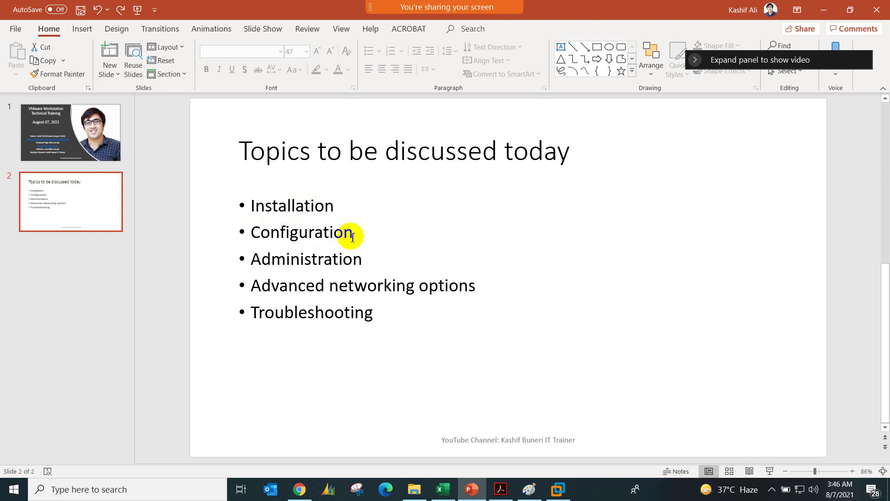
{"action": "left_click", "coordinate": [529, 489]}
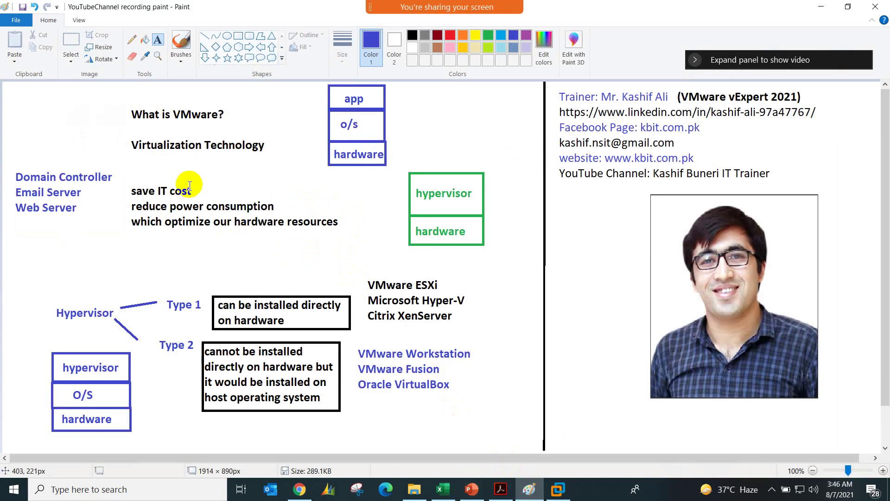
Delete all the hypervisor notes and diagrams beside the vertical black divider, including the leftover blue line, keeping the trainer details
{"action": "left_click", "coordinate": [70, 44]}
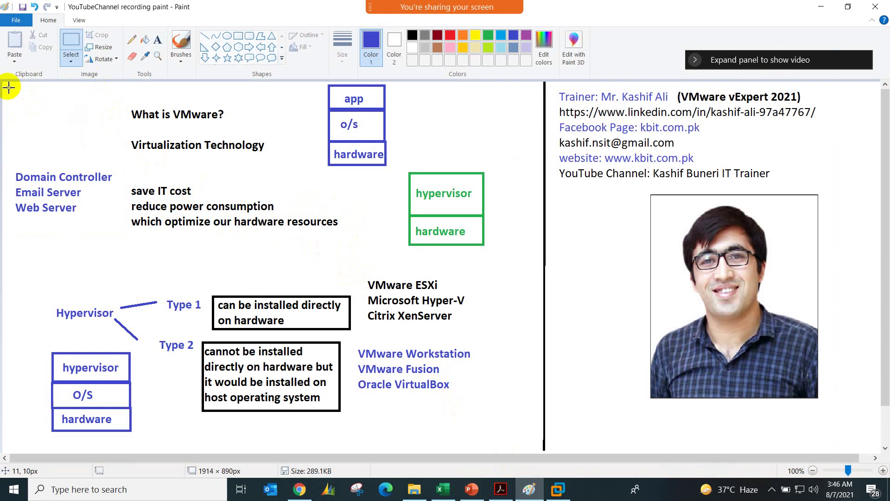
{"action": "left_click_drag", "start_coordinate": [9, 87], "coordinate": [379, 357]}
{"action": "left_click_drag", "start_coordinate": [475, 390], "coordinate": [505, 434]}
{"action": "key", "text": "Delete"}
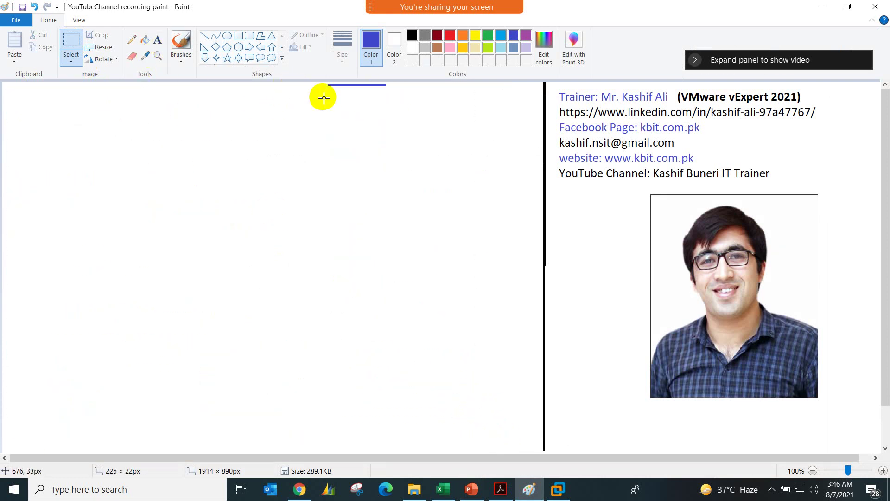
{"action": "left_click_drag", "start_coordinate": [296, 85], "coordinate": [385, 86]}
{"action": "key", "text": "Delete"}
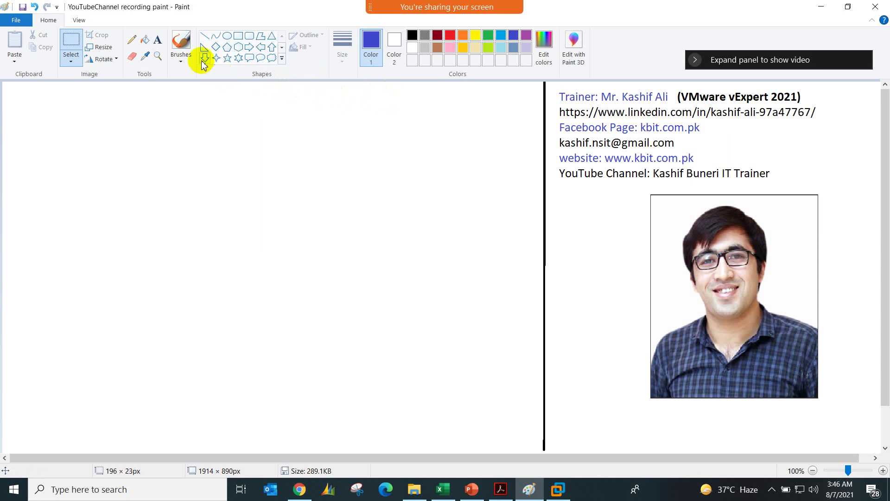
Add the blue text "Step 01: Install VMware Workstation" in the cleared area and enlarge its text box to about 753 × 180 px
{"action": "left_click", "coordinate": [157, 39]}
{"action": "left_click", "coordinate": [56, 86]}
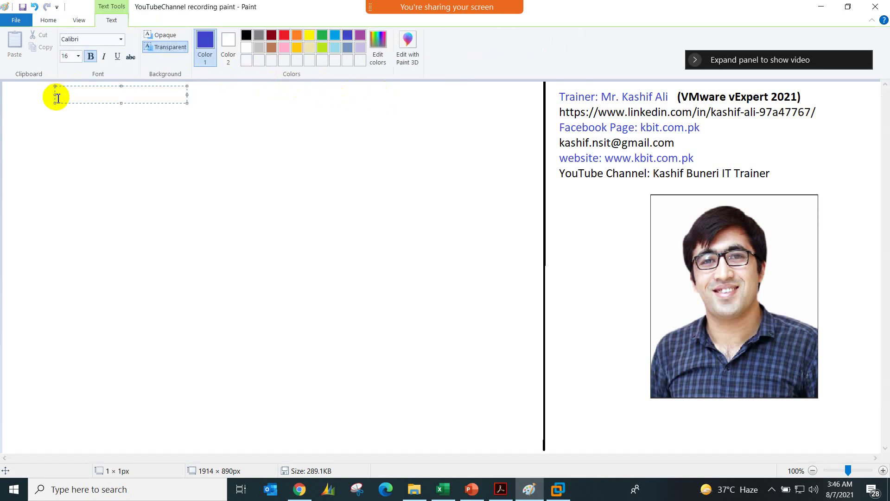
{"action": "type", "text": "Step 01: Instal"}
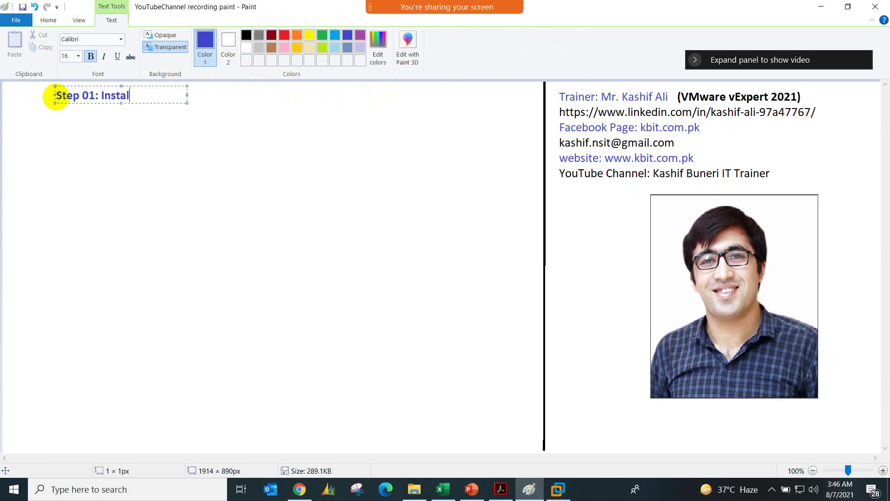
{"action": "type", "text": "l VMware Workstation"}
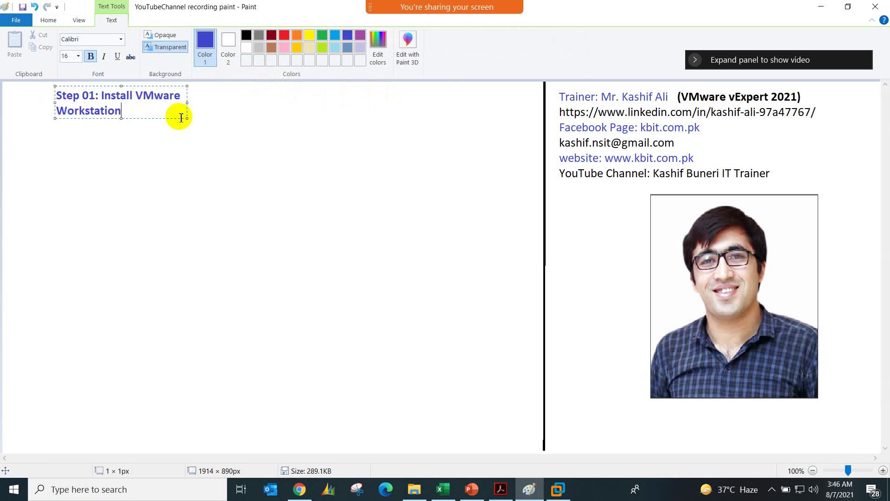
{"action": "left_click_drag", "start_coordinate": [187, 118], "coordinate": [402, 167]}
Add the line "Step 02: create a folder on your disk, and assign that in your VMware workstation" below Step 01, widening the text box to fit one line
{"action": "key", "text": "Return"}
{"action": "type", "text": "Step 2"}
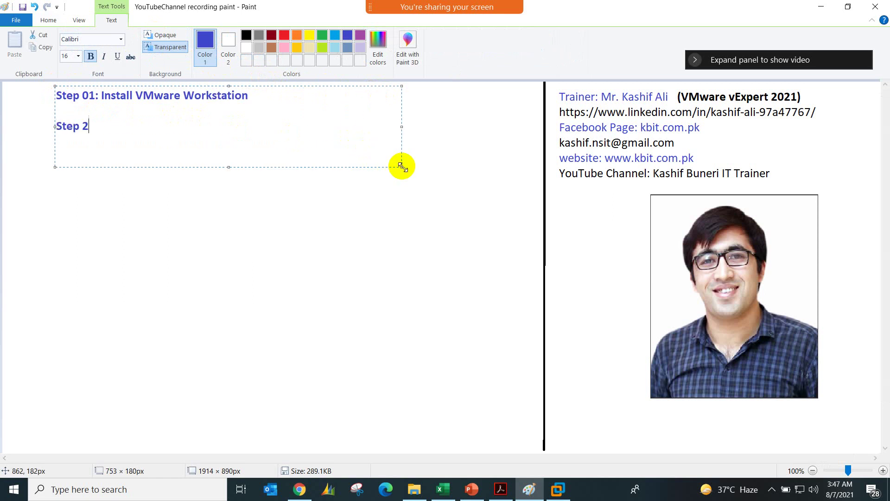
{"action": "key", "text": "BackSpace"}
{"action": "type", "text": "02: create a folder"}
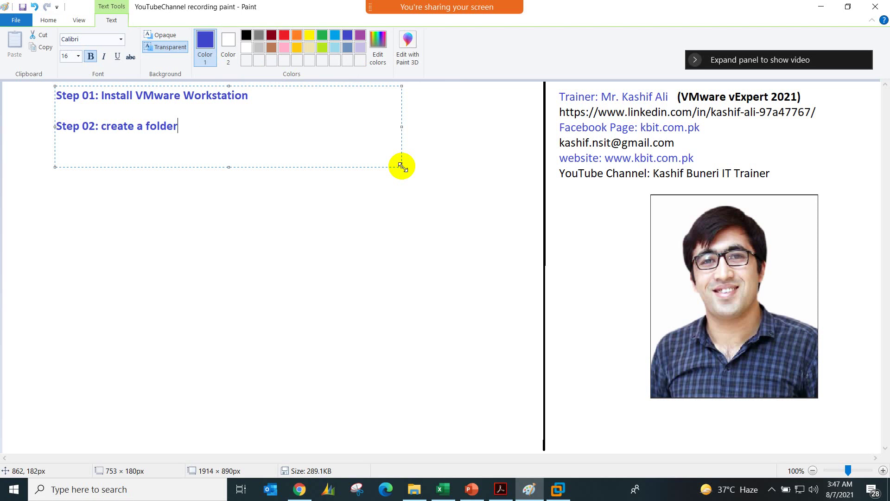
{"action": "type", "text": " on your disk, and "}
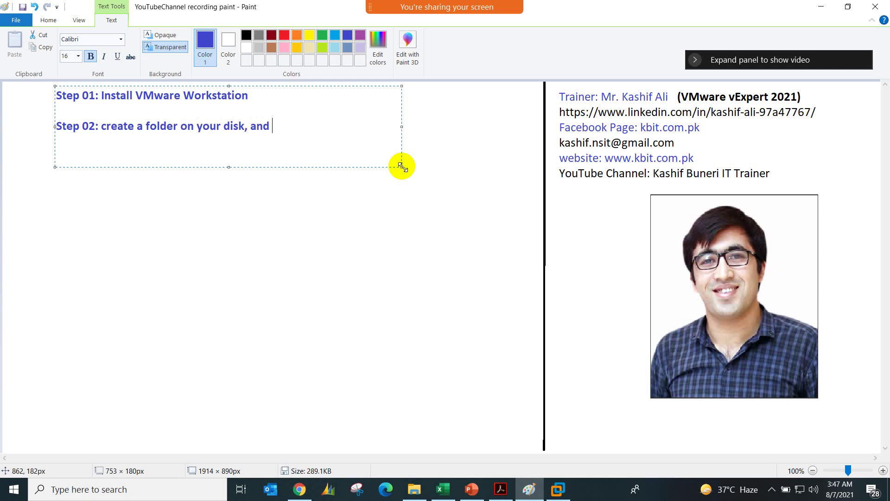
{"action": "type", "text": "assign that in your "}
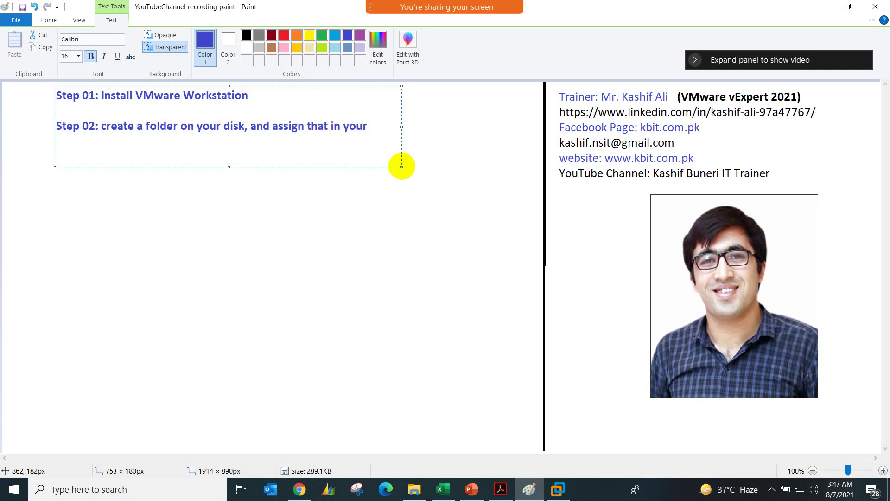
{"action": "type", "text": "VMware workstat"}
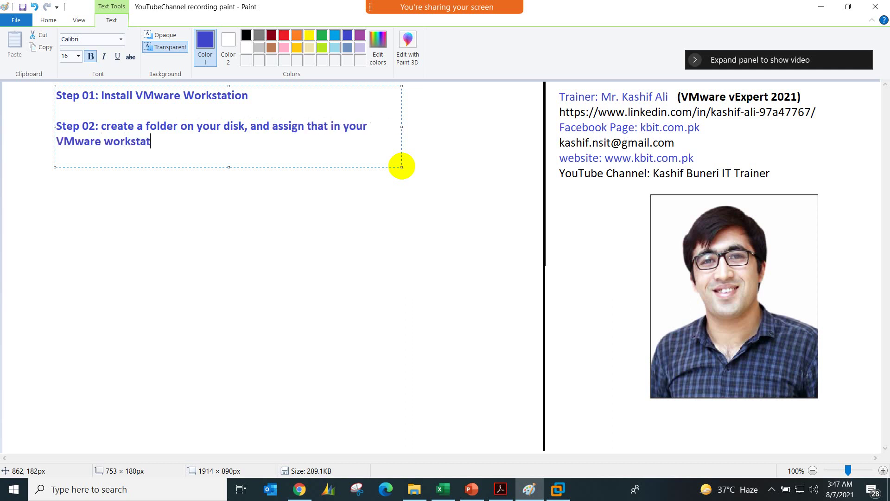
{"action": "type", "text": "ion"}
{"action": "left_click_drag", "start_coordinate": [402, 166], "coordinate": [552, 195]}
{"action": "left_click", "coordinate": [472, 239]}
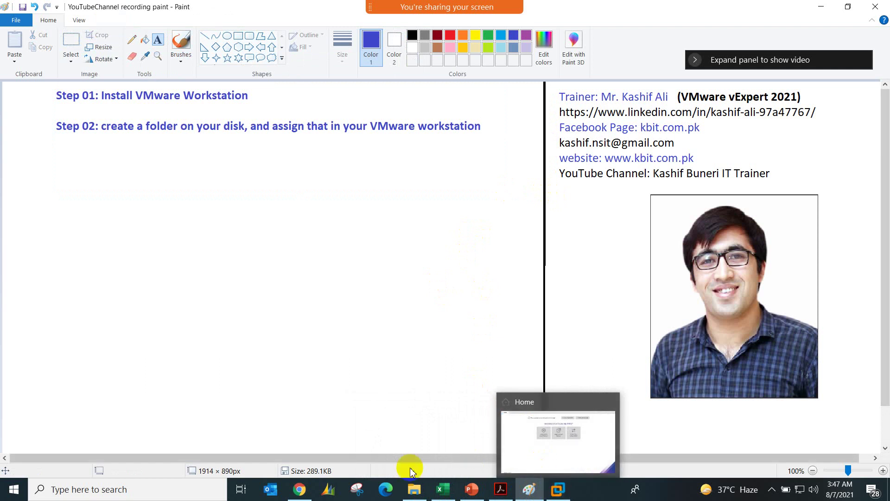
Switch to the ESXi page in Chrome, move the VMwareWorkstationPC console aside, and open a browser console for the MGMT-win10 virtual machine
{"action": "left_click", "coordinate": [308, 452]}
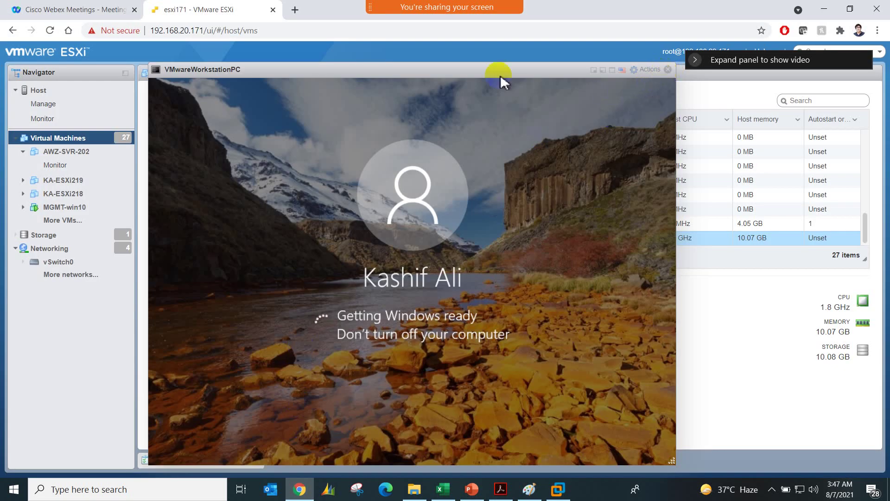
{"action": "left_click_drag", "start_coordinate": [294, 74], "coordinate": [482, 83]}
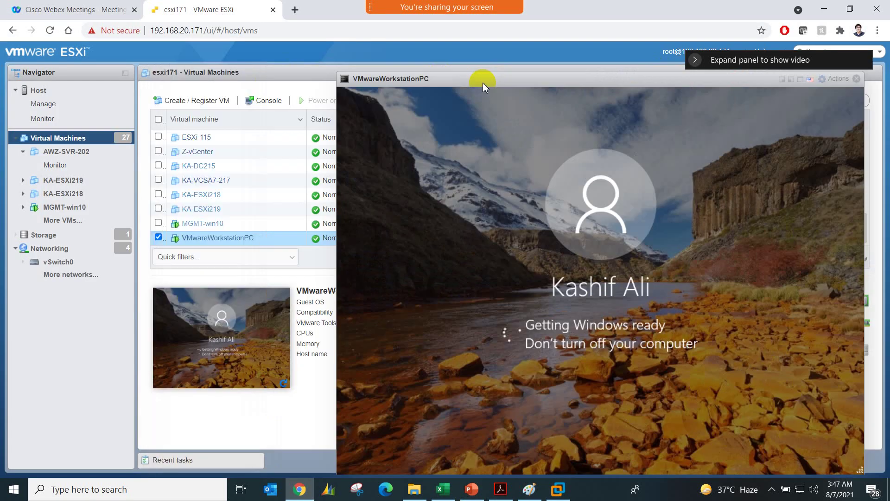
{"action": "left_click", "coordinate": [268, 223]}
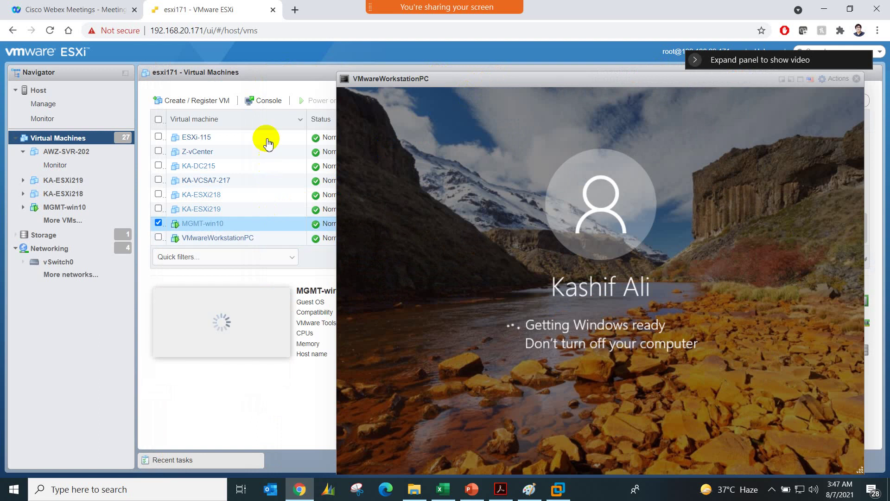
{"action": "left_click", "coordinate": [272, 100]}
{"action": "left_click", "coordinate": [278, 115]}
{"action": "left_click", "coordinate": [311, 91]}
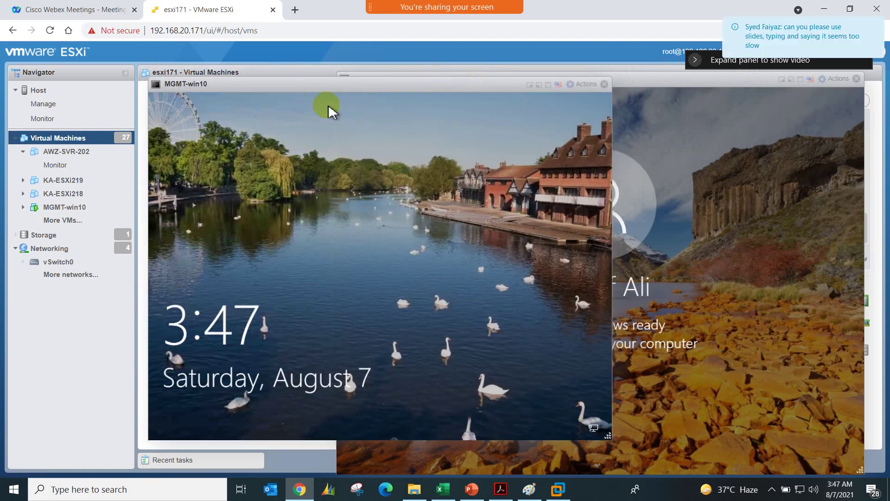
Unlock the MGMT-win10 console and sign in to Windows with the account password
{"action": "left_click", "coordinate": [339, 203]}
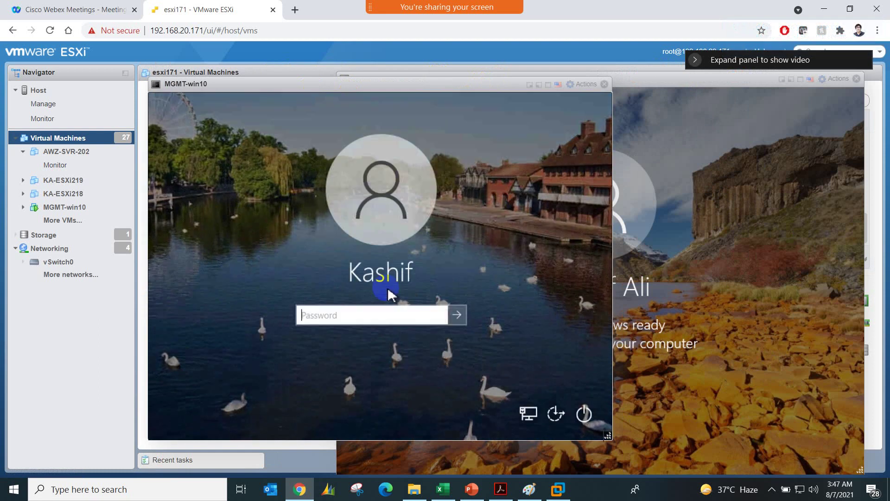
{"action": "type", "text": "*******"}
{"action": "key", "text": "BackSpace"}
{"action": "key", "text": "BackSpace"}
{"action": "key", "text": "BackSpace"}
{"action": "key", "text": "BackSpace"}
{"action": "key", "text": "BackSpace"}
{"action": "key", "text": "BackSpace"}
{"action": "type", "text": "*********"}
{"action": "key", "text": "Return"}
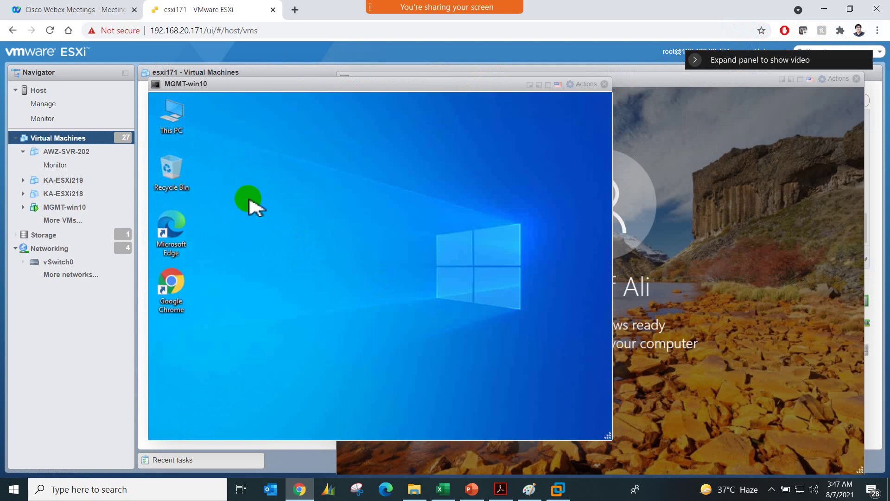
Show the drives in This PC on MGMT-win10 and open Local Disk (C:)
{"action": "double_click", "coordinate": [178, 125]}
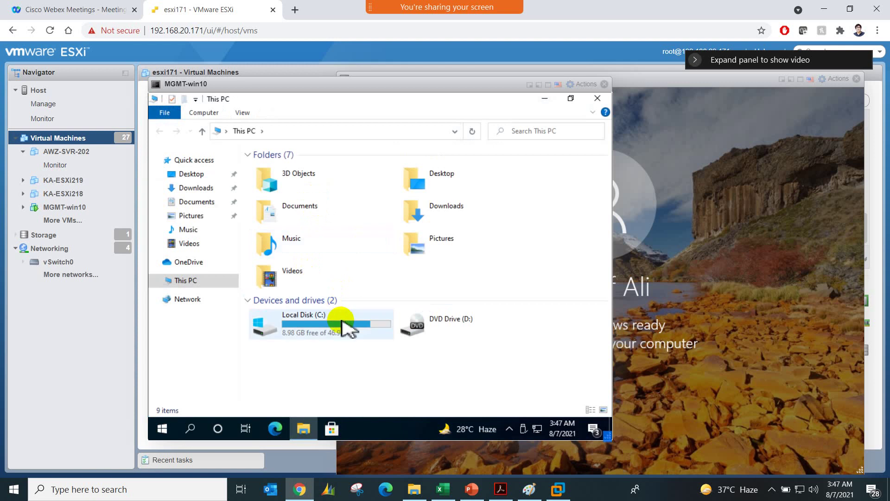
{"action": "left_click", "coordinate": [482, 325]}
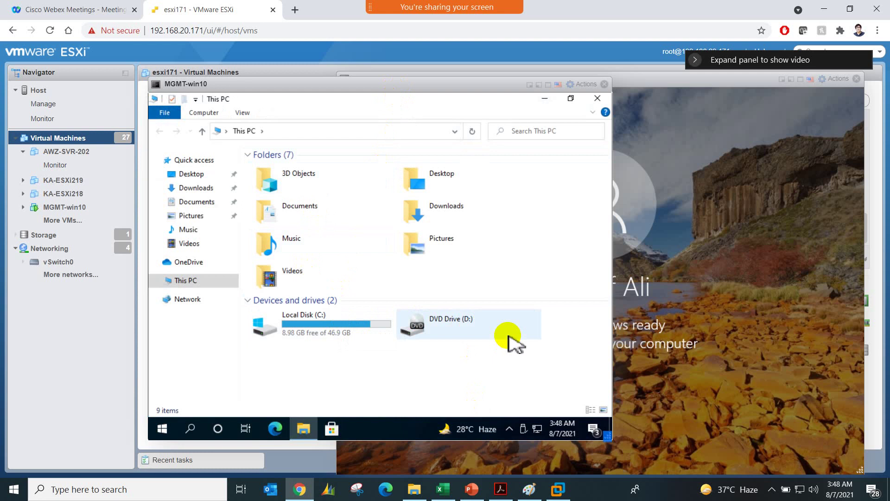
{"action": "left_click", "coordinate": [505, 366]}
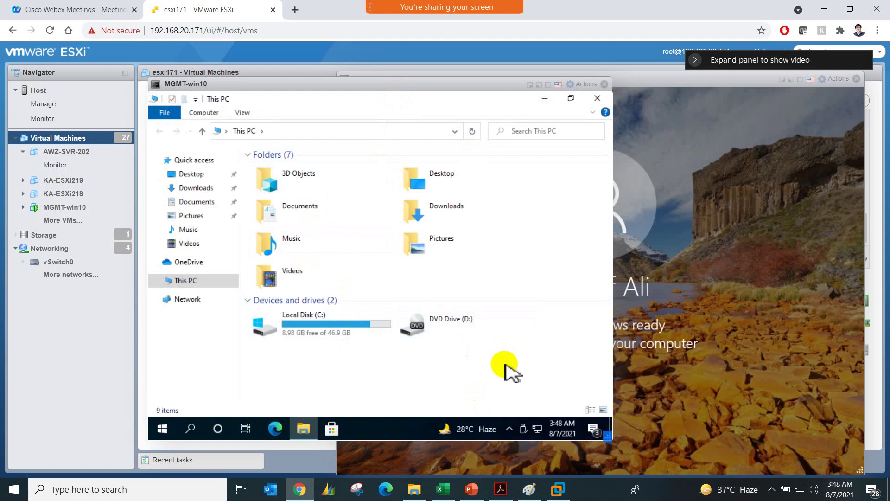
{"action": "double_click", "coordinate": [364, 328]}
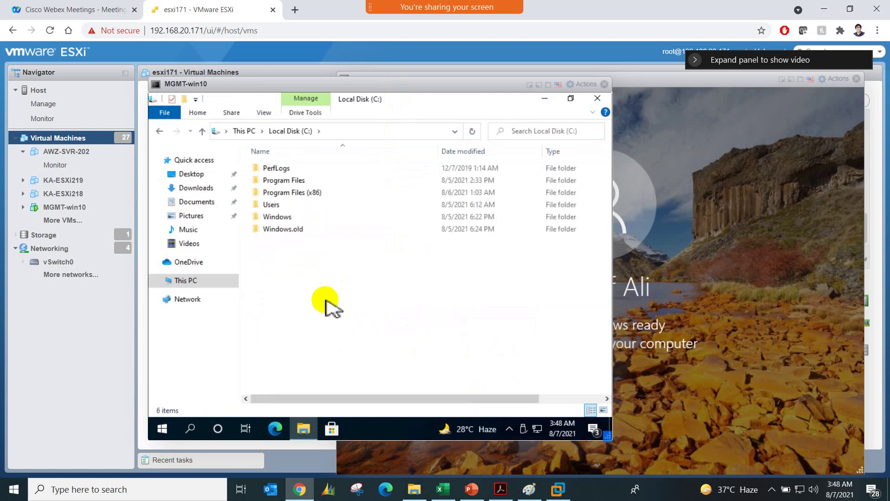
Create a new folder named "myvms" in the root of Local Disk (C:)
{"action": "right_click", "coordinate": [324, 303]}
{"action": "mouse_move", "coordinate": [367, 275]}
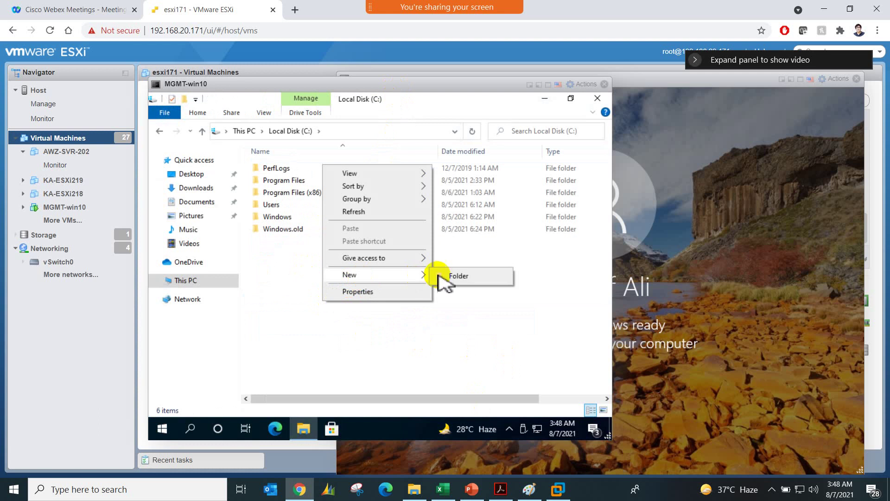
{"action": "left_click", "coordinate": [452, 276]}
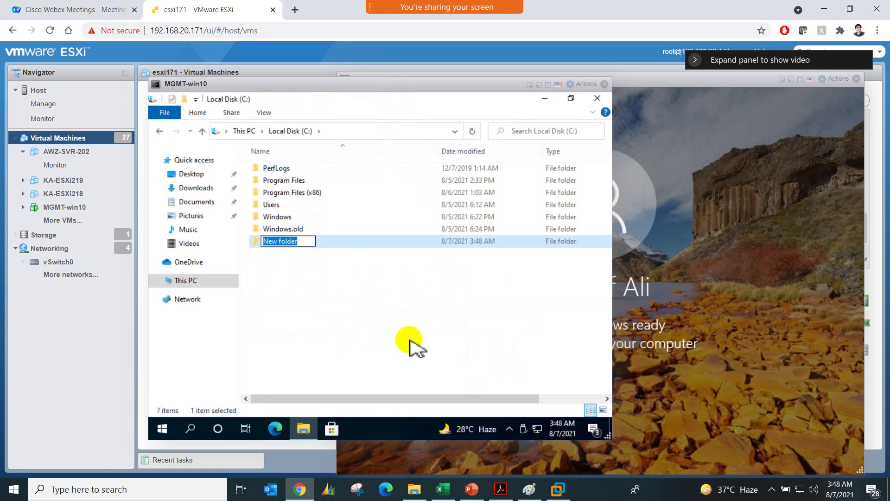
{"action": "type", "text": "myfol"}
{"action": "key", "text": "BackSpace"}
{"action": "key", "text": "BackSpace"}
{"action": "key", "text": "BackSpace"}
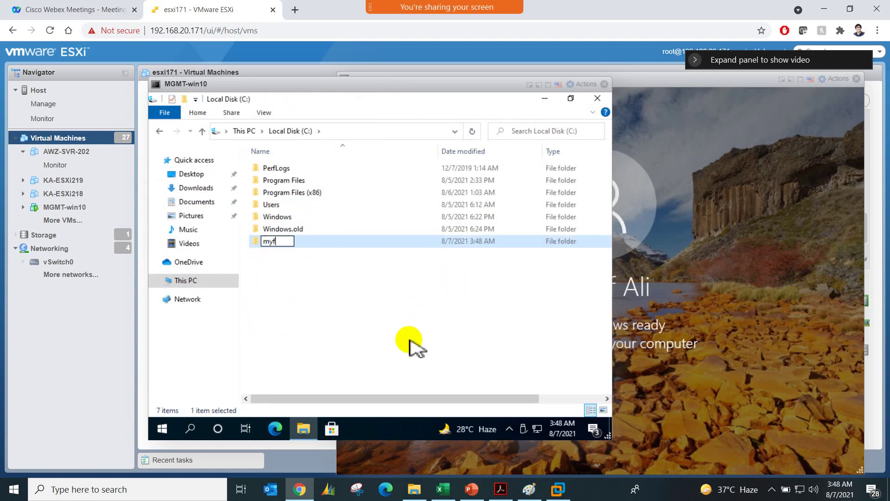
{"action": "type", "text": "vms"}
{"action": "left_click", "coordinate": [410, 340]}
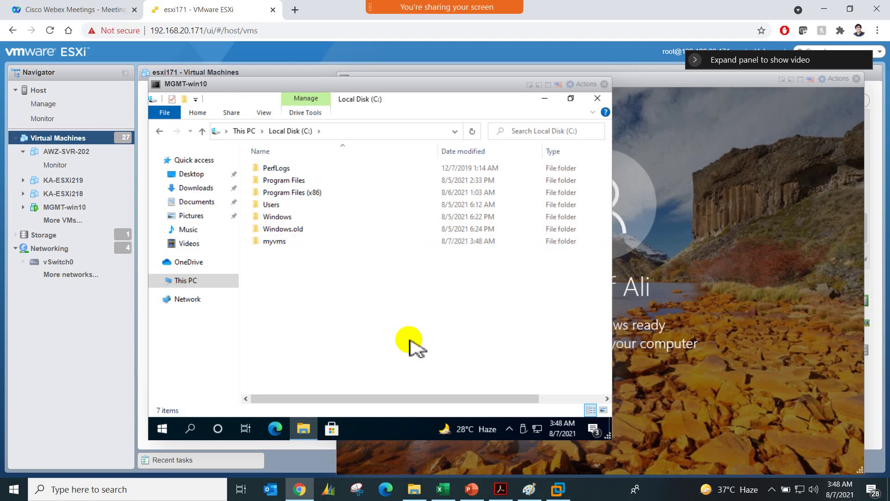
Review the default location for virtual machines in the VMware Workstation preferences and leave them without saving changes
{"action": "left_click", "coordinate": [558, 489]}
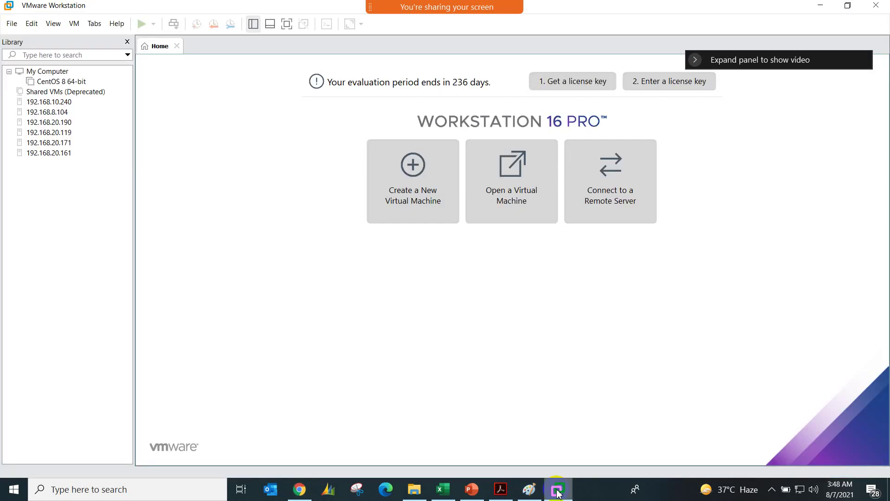
{"action": "left_click", "coordinate": [31, 23]}
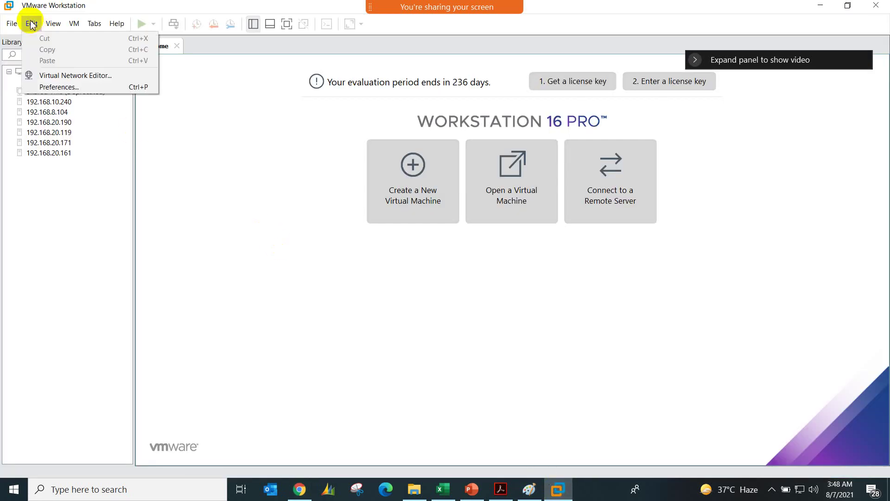
{"action": "left_click", "coordinate": [94, 87]}
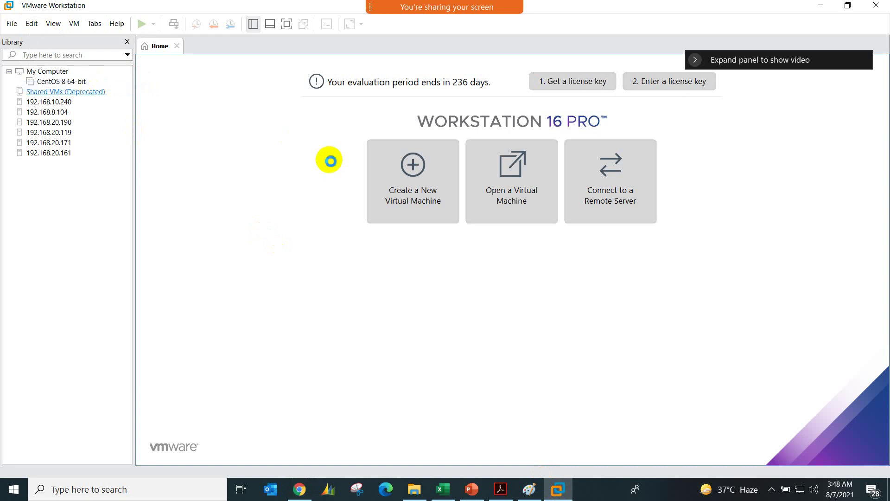
{"action": "left_click", "coordinate": [414, 126]}
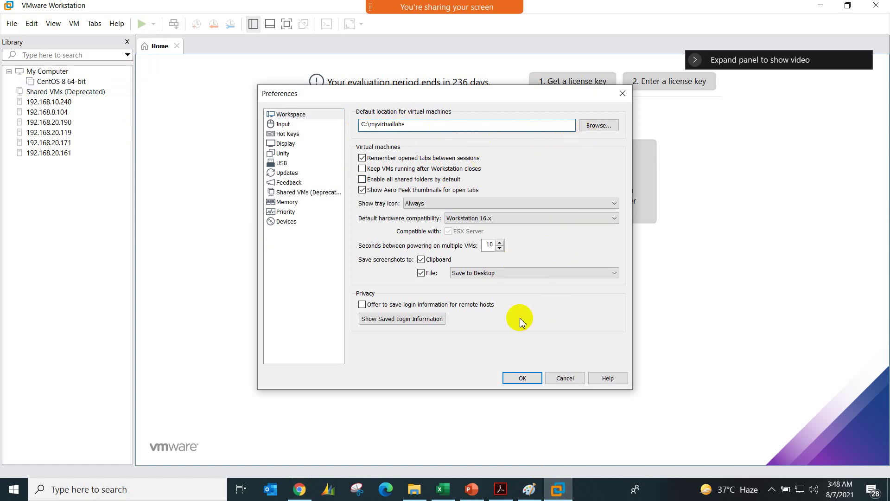
{"action": "left_click", "coordinate": [558, 378]}
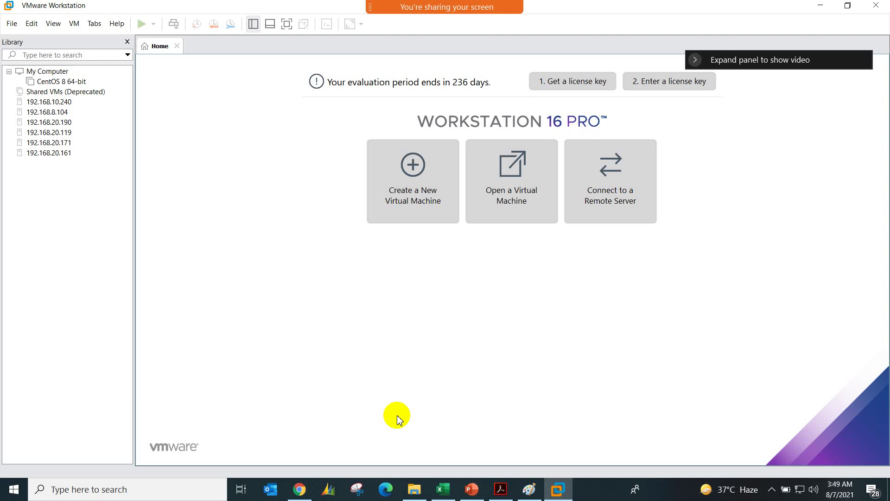
Glance at the PowerPoint topics slide, and add "Step 03: Creation of Virtual Machine" below Step 02 in Paint, in a text box about 556 × 103 px
{"action": "left_click", "coordinate": [469, 487]}
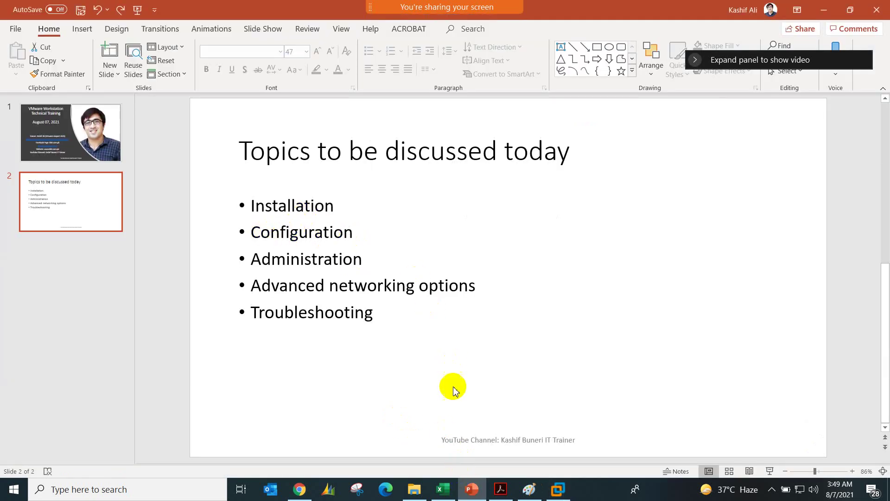
{"action": "left_click", "coordinate": [529, 489]}
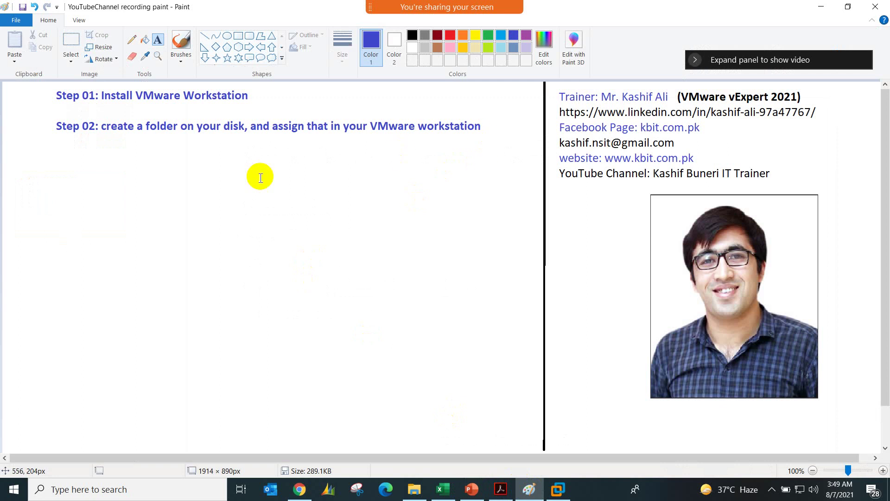
{"action": "left_click", "coordinate": [56, 163]}
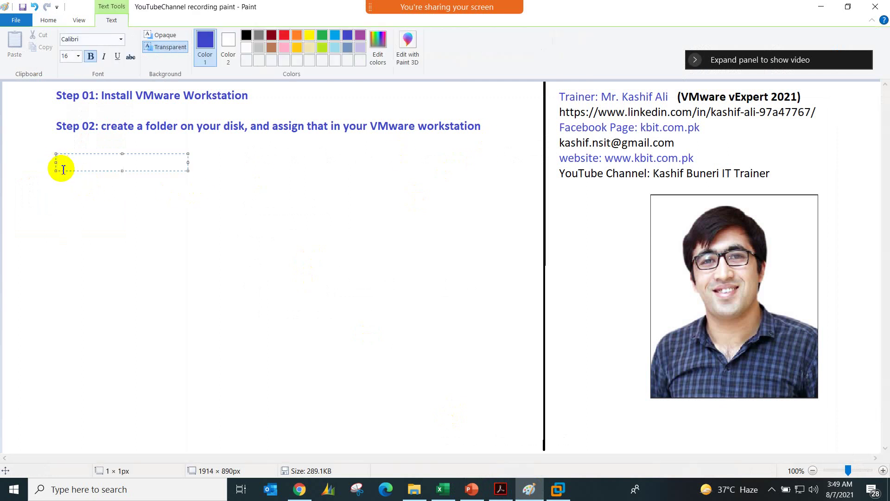
{"action": "type", "text": "Step 03: Creation of Virt"}
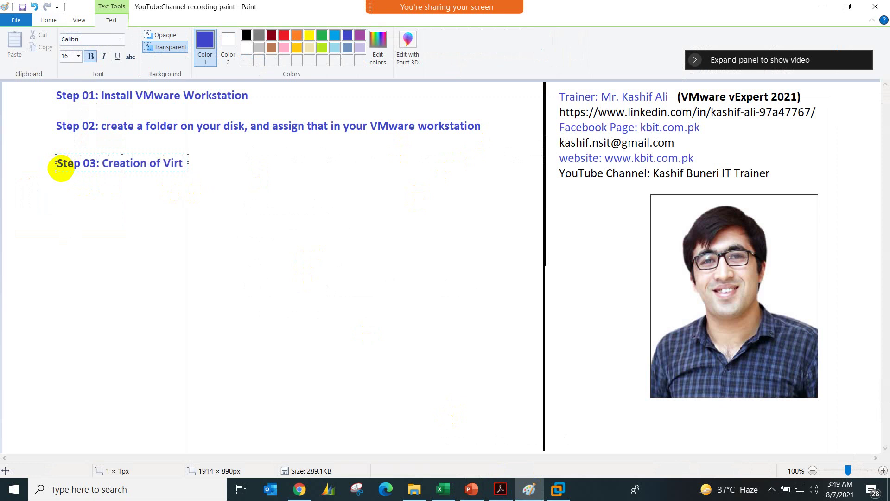
{"action": "type", "text": "ual Machine"}
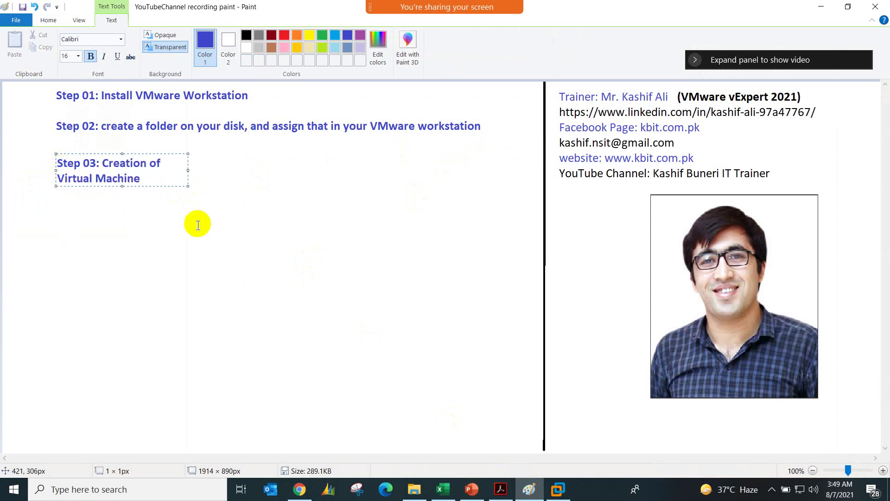
{"action": "left_click_drag", "start_coordinate": [187, 185], "coordinate": [311, 198]}
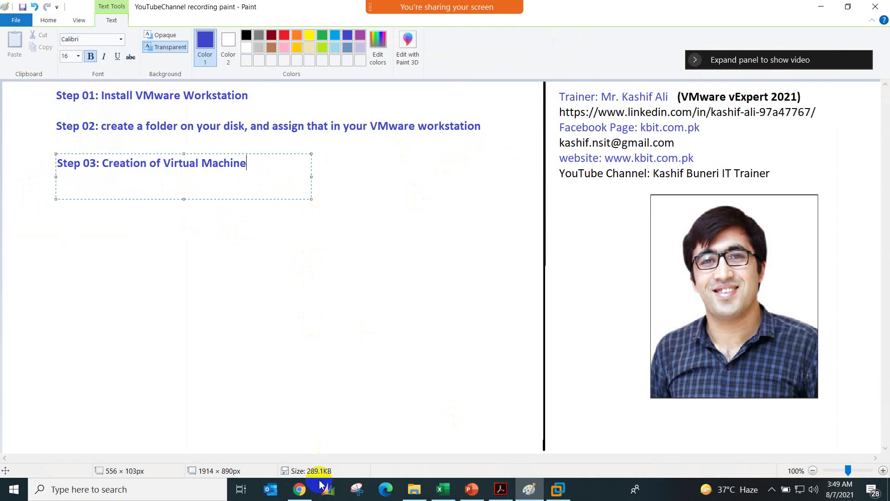
Search Google in a new Chrome tab for "what is virtual machine?" and open the Microsoft Azure result in a new window
{"action": "left_click", "coordinate": [304, 489]}
{"action": "left_click", "coordinate": [292, 10]}
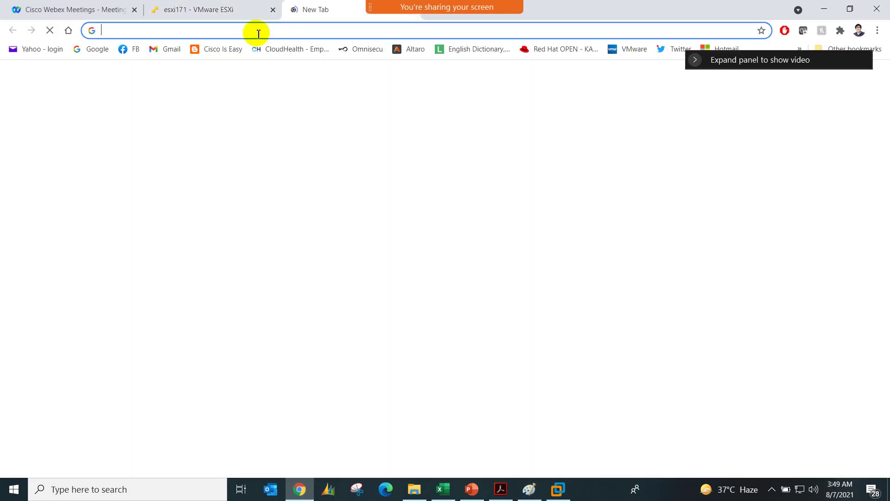
{"action": "type", "text": "what is vi"}
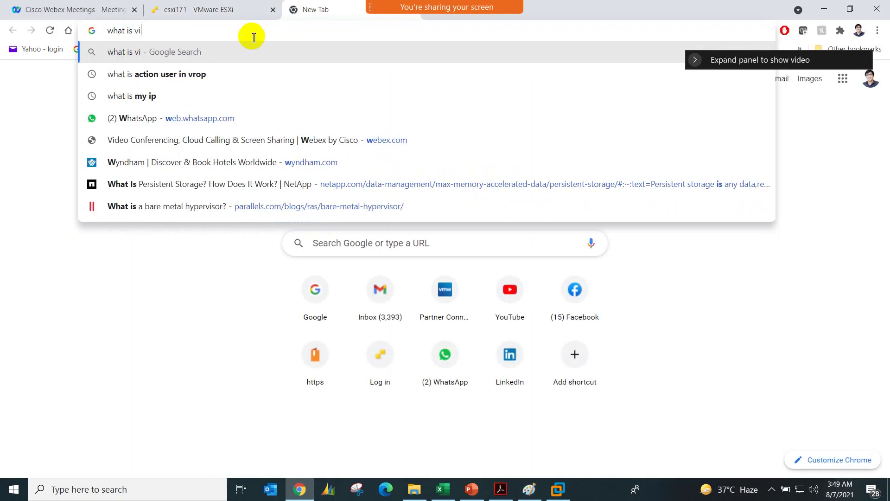
{"action": "type", "text": "rtual machine?"}
{"action": "key", "text": "Return"}
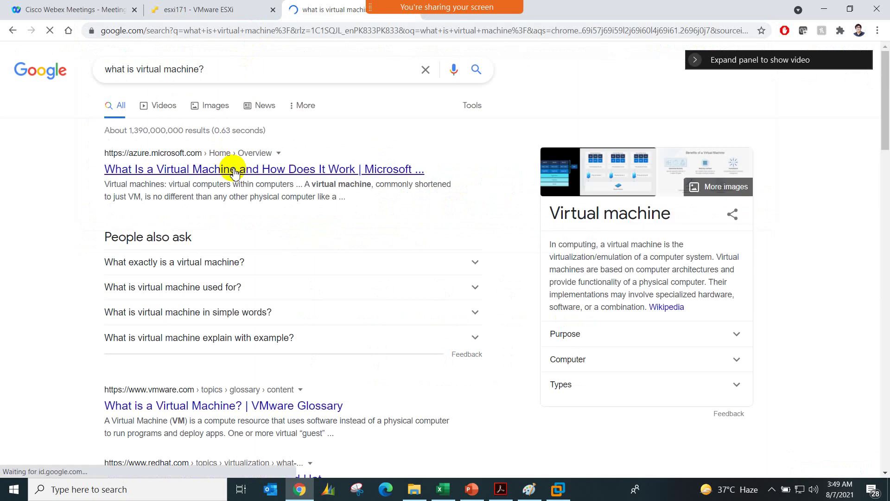
{"action": "right_click", "coordinate": [234, 171]}
{"action": "left_click", "coordinate": [253, 187]}
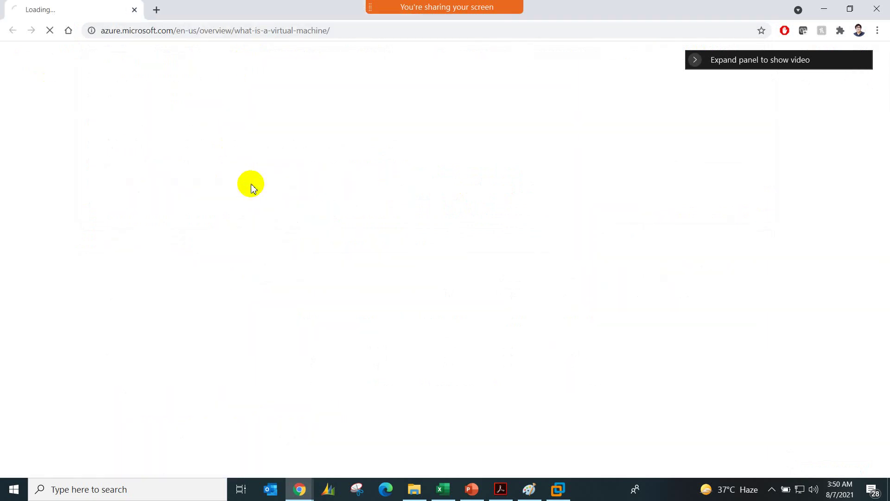
Move the Azure page's tab into the main Chrome window and read its virtual machine definition and diagram
{"action": "double_click", "coordinate": [168, 10]}
{"action": "double_click", "coordinate": [209, 28]}
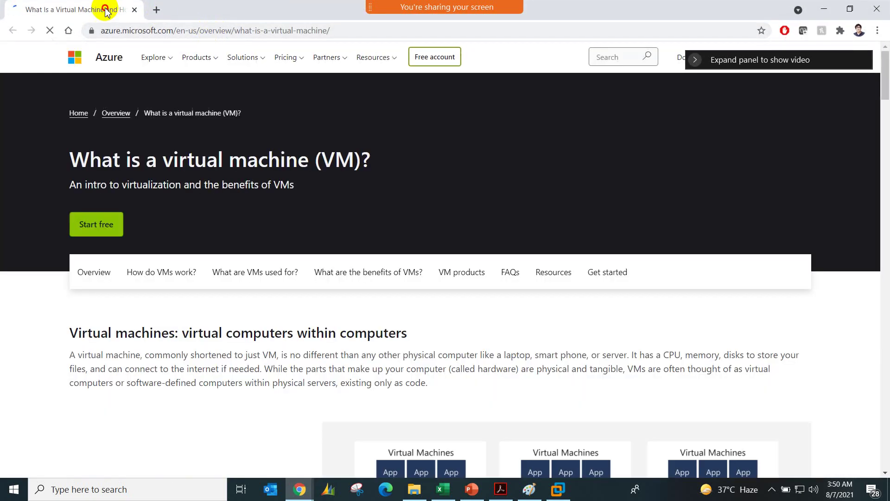
{"action": "left_click_drag", "start_coordinate": [189, 6], "coordinate": [313, 33]}
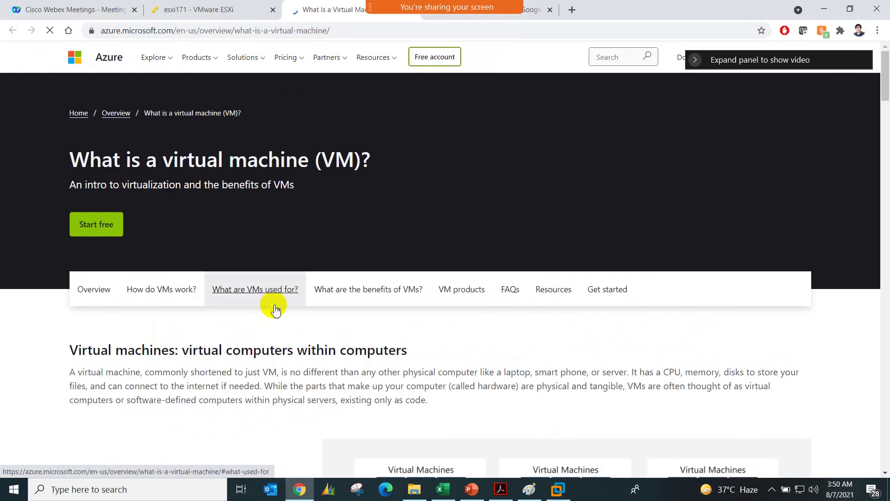
{"action": "scroll", "coordinate": [272, 303], "scroll_direction": "down", "scroll_amount": 1}
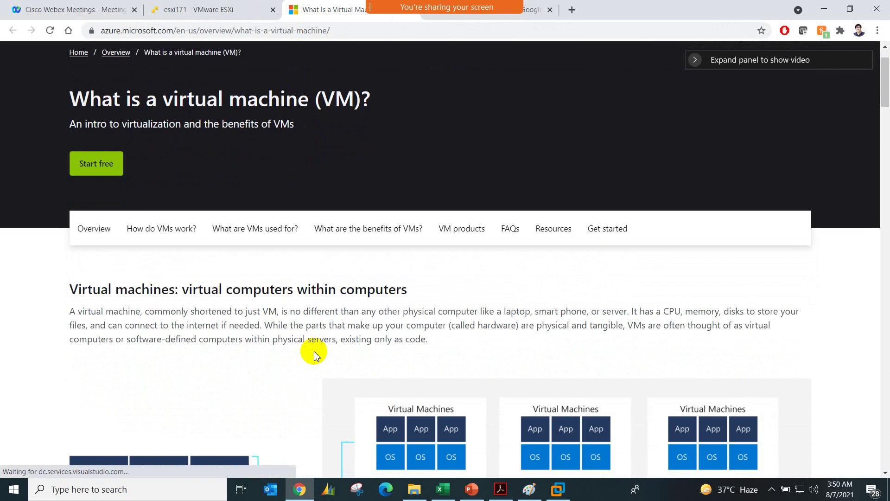
{"action": "scroll", "coordinate": [313, 354], "scroll_direction": "down", "scroll_amount": 1}
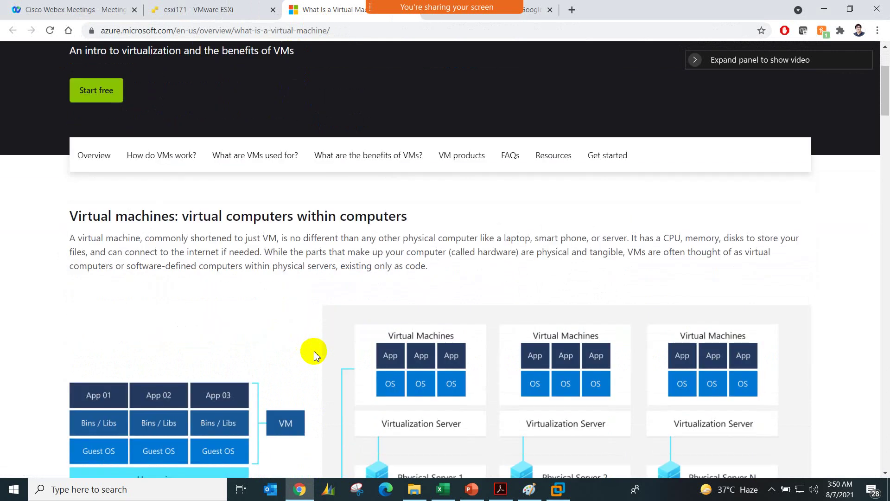
{"action": "scroll", "coordinate": [314, 355], "scroll_direction": "down", "scroll_amount": 1}
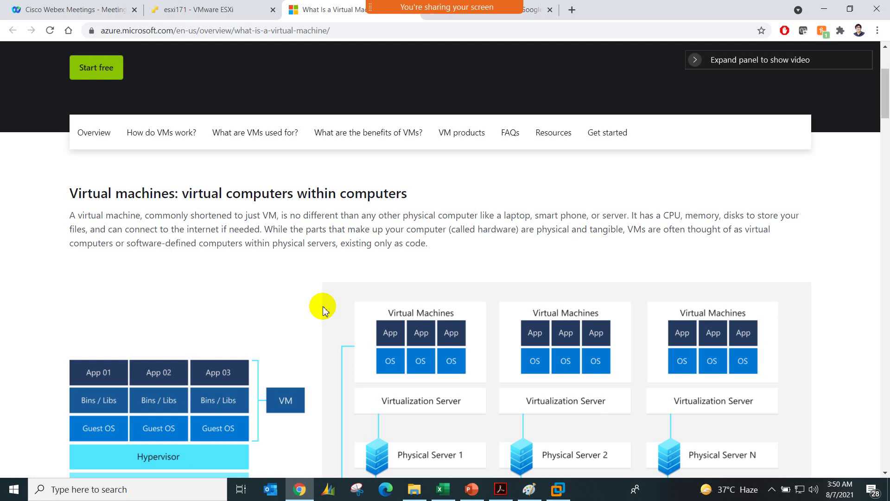
{"action": "scroll", "coordinate": [323, 310], "scroll_direction": "down", "scroll_amount": 2}
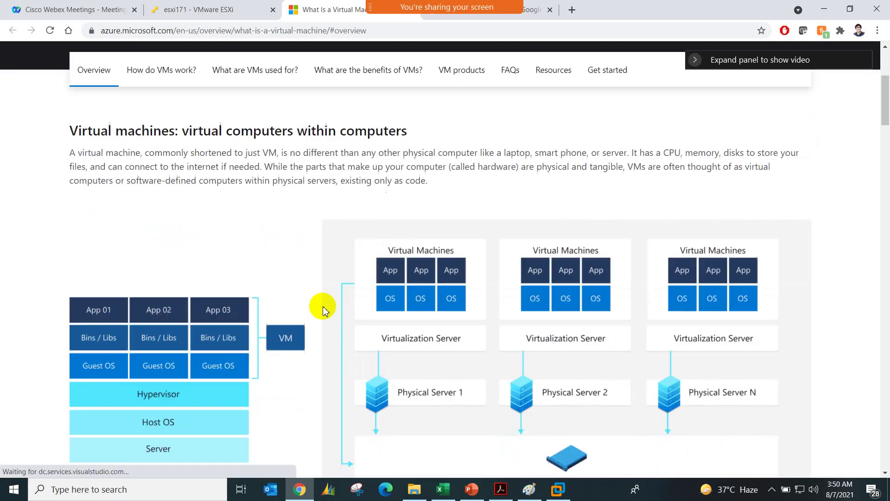
{"action": "scroll", "coordinate": [323, 310], "scroll_direction": "up", "scroll_amount": 3}
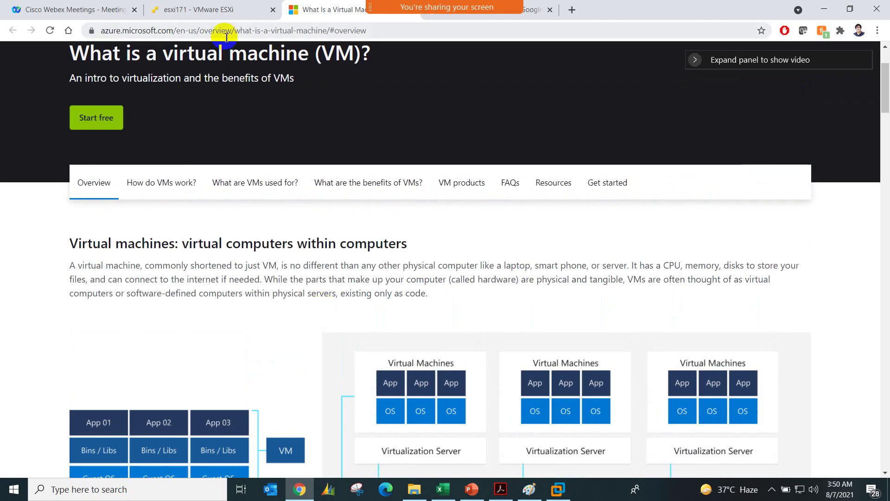
Open the VMware Glossary result from the Google search in a new tab and read its virtual machine definition
{"action": "left_click", "coordinate": [537, 11]}
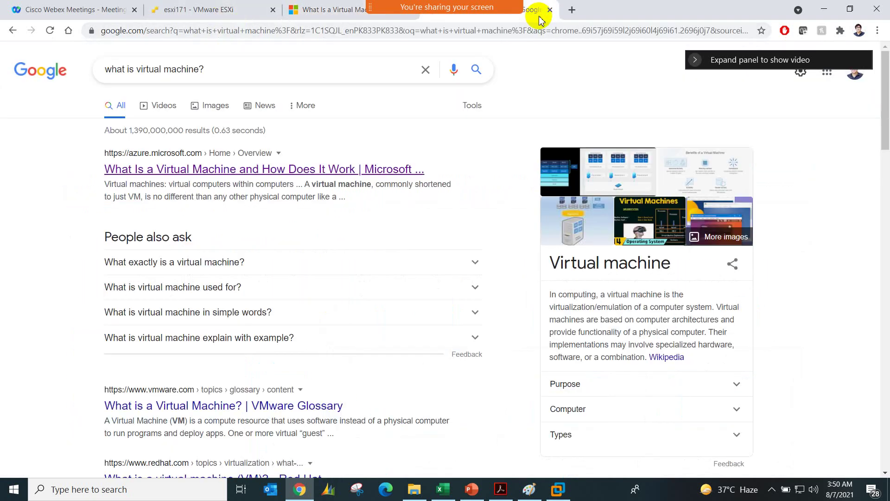
{"action": "right_click", "coordinate": [233, 406]}
{"action": "left_click", "coordinate": [312, 273]}
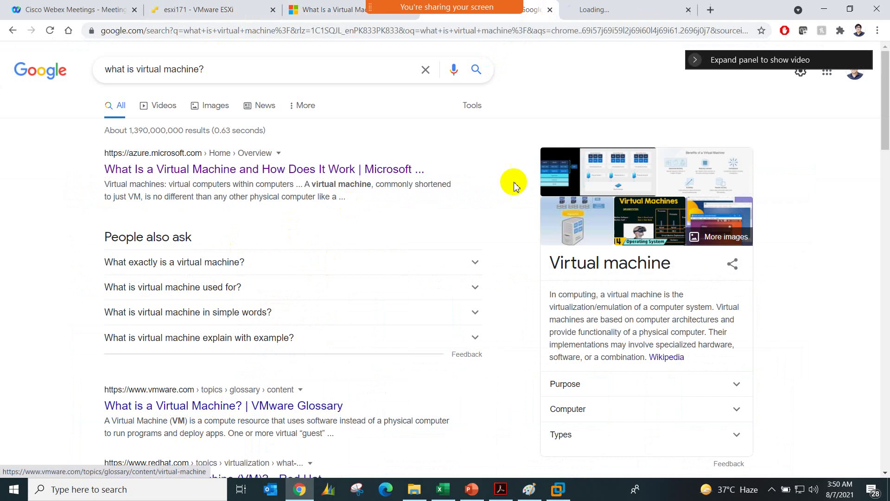
{"action": "left_click", "coordinate": [596, 10]}
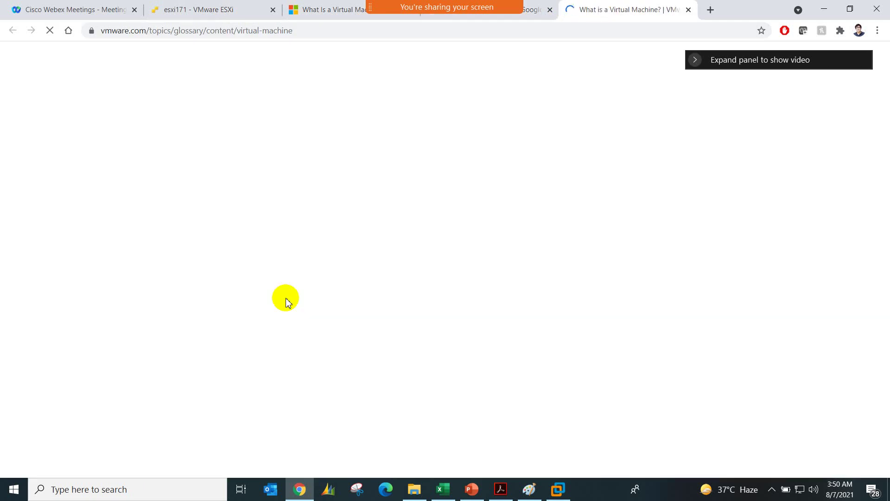
{"action": "scroll", "coordinate": [338, 258], "scroll_direction": "down", "scroll_amount": 1}
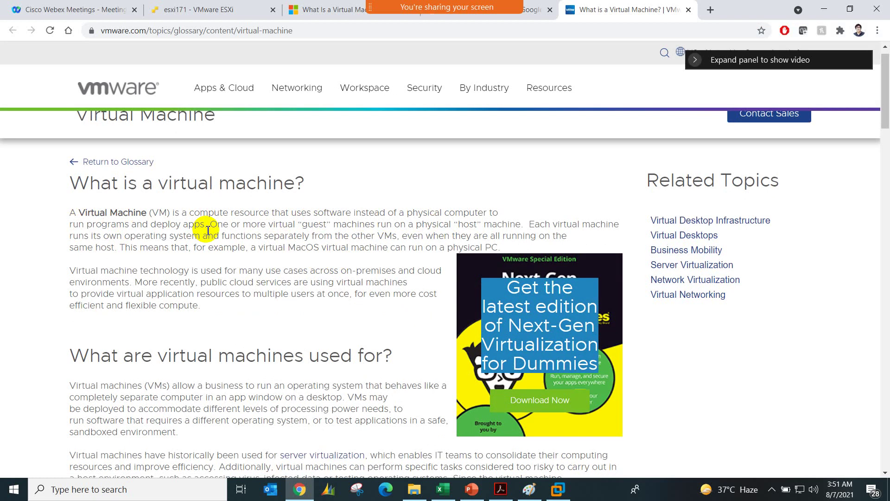
Switch to Paint and add a text block near the lower middle with the lines "create VM", "install Guest OS" and "install Applications"
{"action": "left_click", "coordinate": [531, 490]}
{"action": "left_click", "coordinate": [416, 330]}
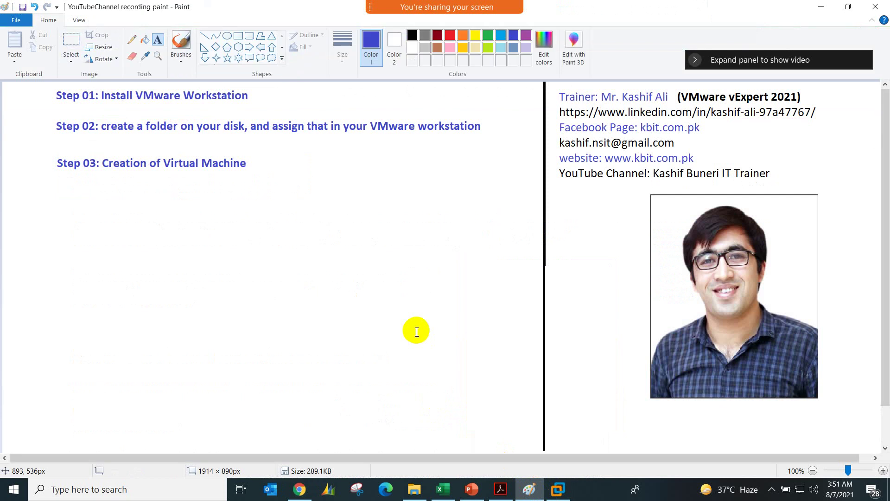
{"action": "left_click", "coordinate": [356, 305]}
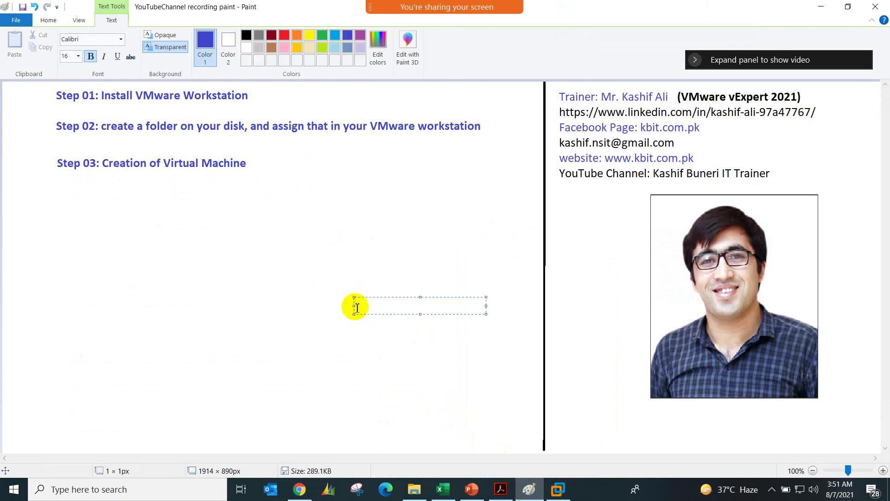
{"action": "type", "text": "Insta"}
{"action": "key", "text": "BackSpace"}
{"action": "key", "text": "BackSpace"}
{"action": "key", "text": "BackSpace"}
{"action": "key", "text": "BackSpace"}
{"action": "key", "text": "BackSpace"}
{"action": "type", "text": "create VM"}
{"action": "key", "text": "Return"}
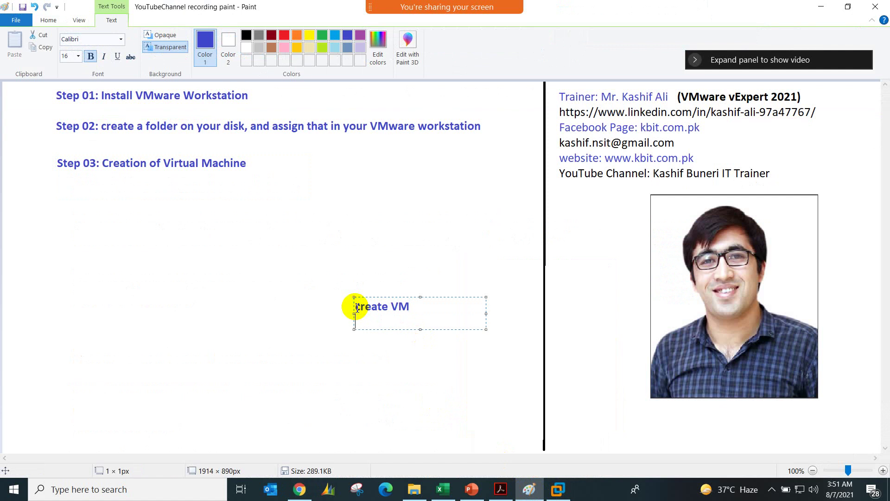
{"action": "type", "text": "install Guest OS"}
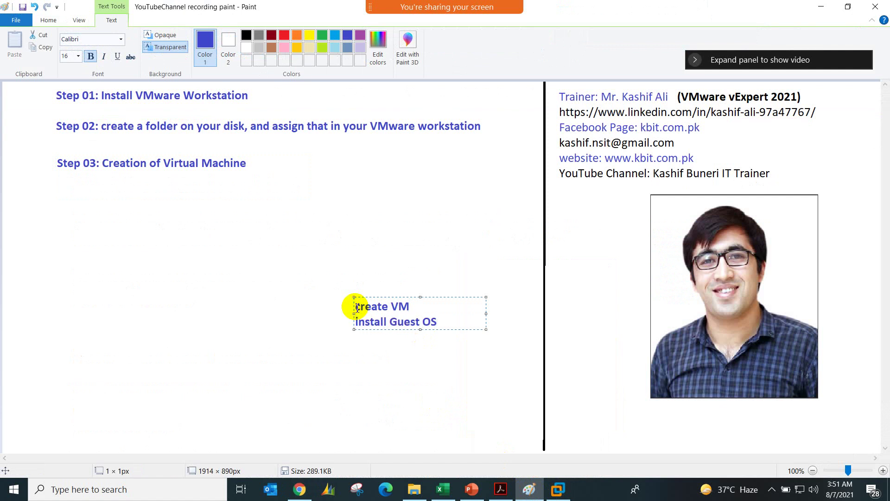
{"action": "key", "text": "Return"}
{"action": "type", "text": "install A"}
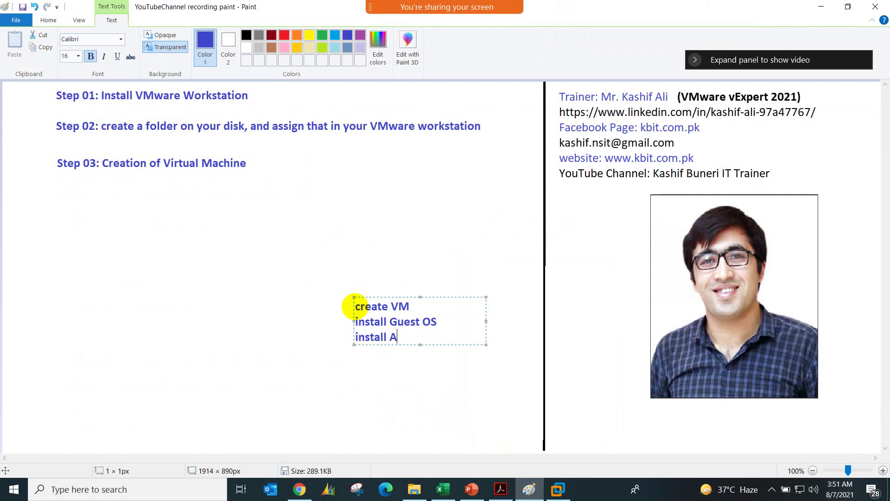
{"action": "type", "text": "pplications"}
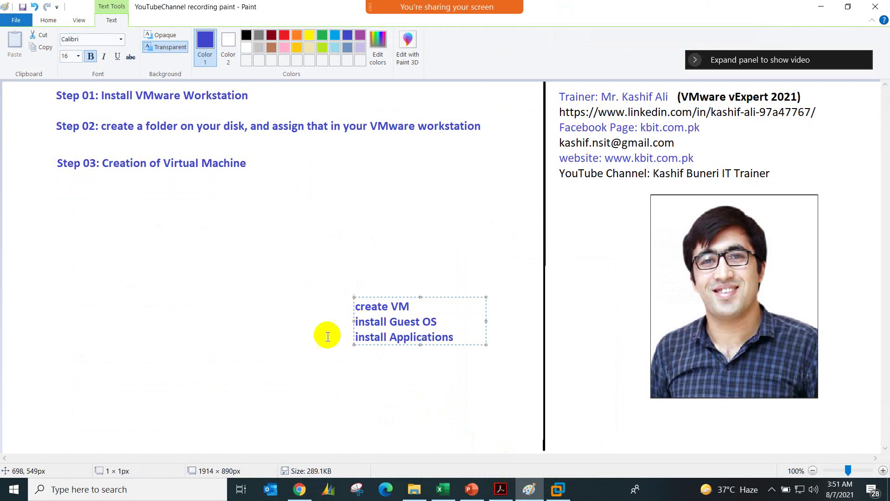
{"action": "left_click", "coordinate": [328, 337]}
Add the text "Deploy VM from Virtual Appliance" beside the create VM list, widening its text box to about 523 × 74 px
{"action": "left_click", "coordinate": [165, 311]}
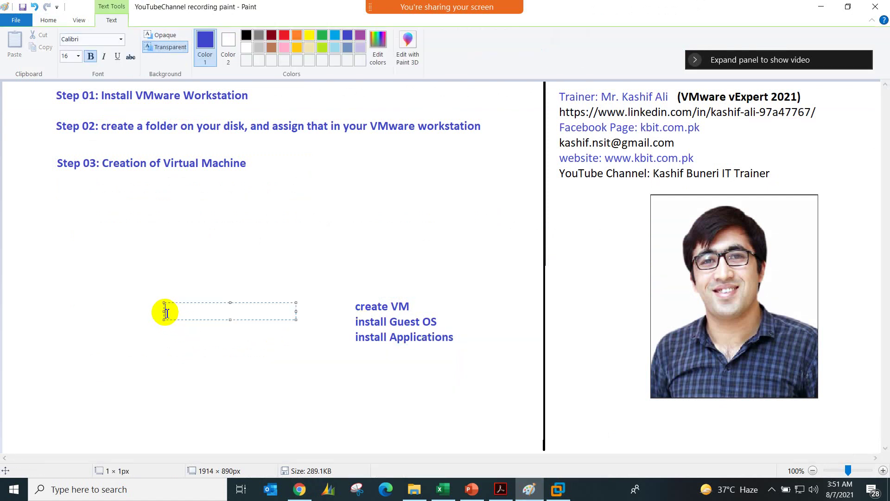
{"action": "type", "text": "Deploy VM from V"}
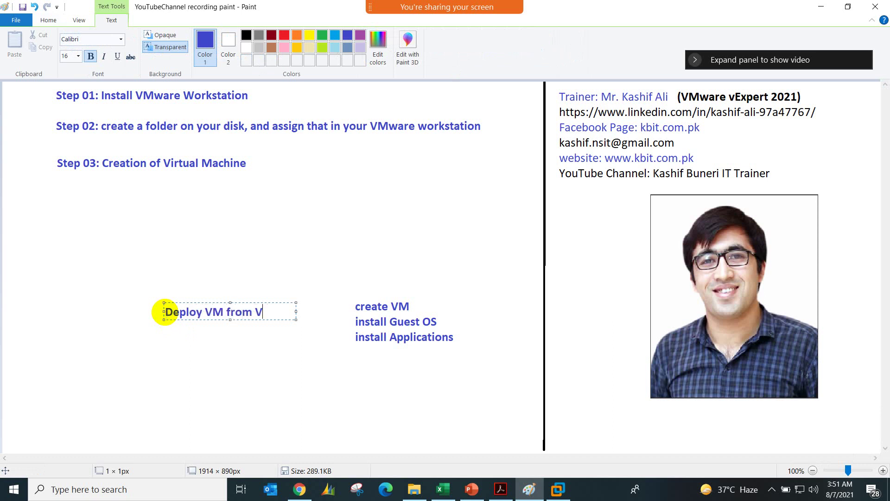
{"action": "type", "text": "irtual Appliance"}
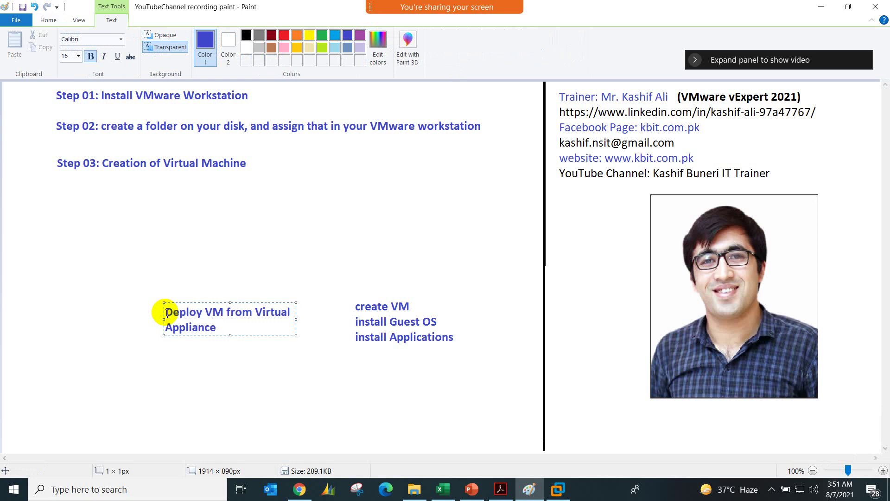
{"action": "left_click_drag", "start_coordinate": [165, 304], "coordinate": [56, 304]}
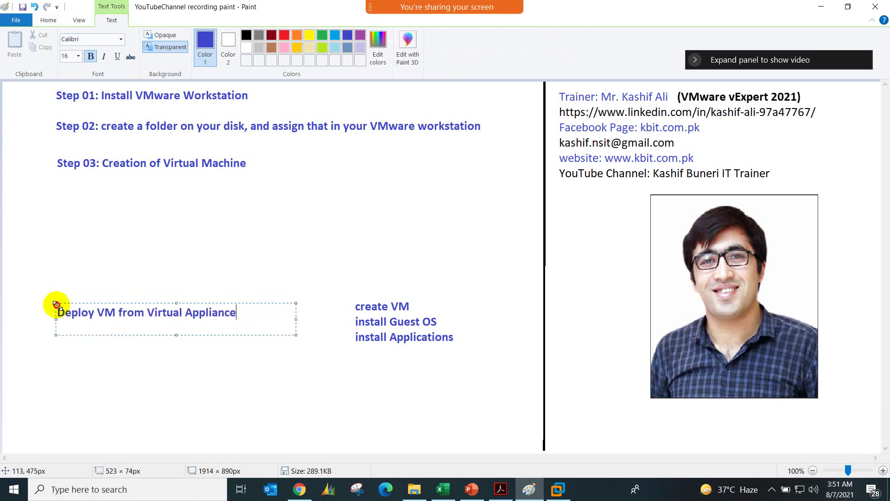
{"action": "left_click", "coordinate": [76, 360]}
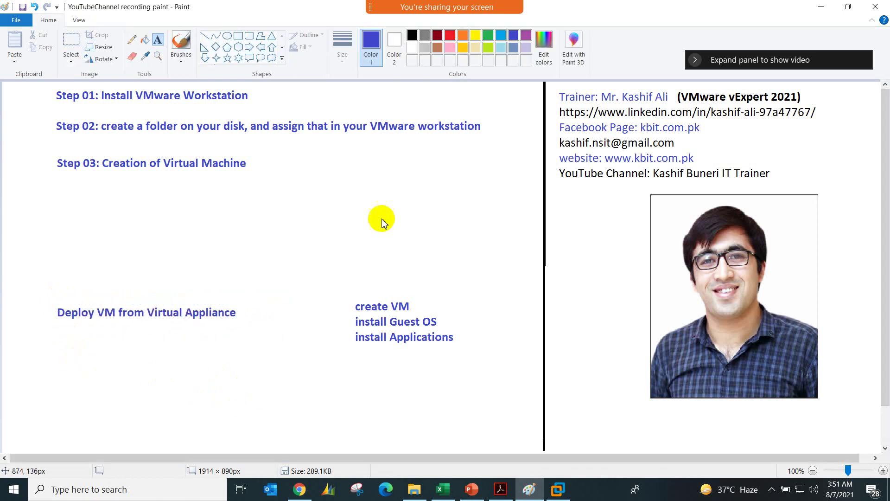
Promote the two attendees to panelists in the Webex meeting, close the attendee list and check the panelist list
{"action": "left_click", "coordinate": [557, 17]}
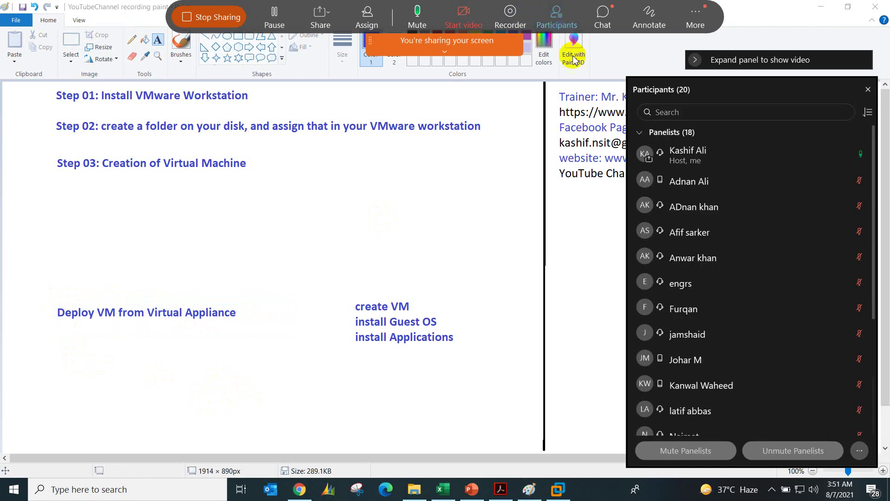
{"action": "scroll", "coordinate": [737, 319], "scroll_direction": "down", "scroll_amount": 6}
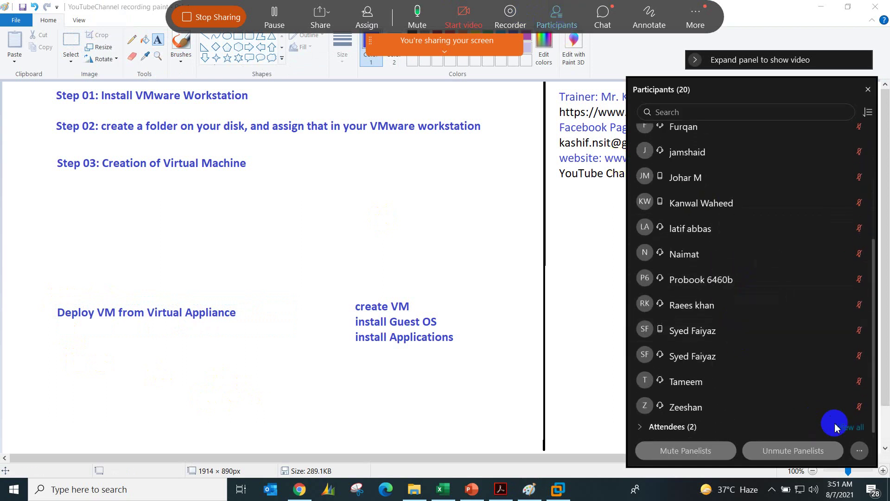
{"action": "left_click", "coordinate": [836, 427]}
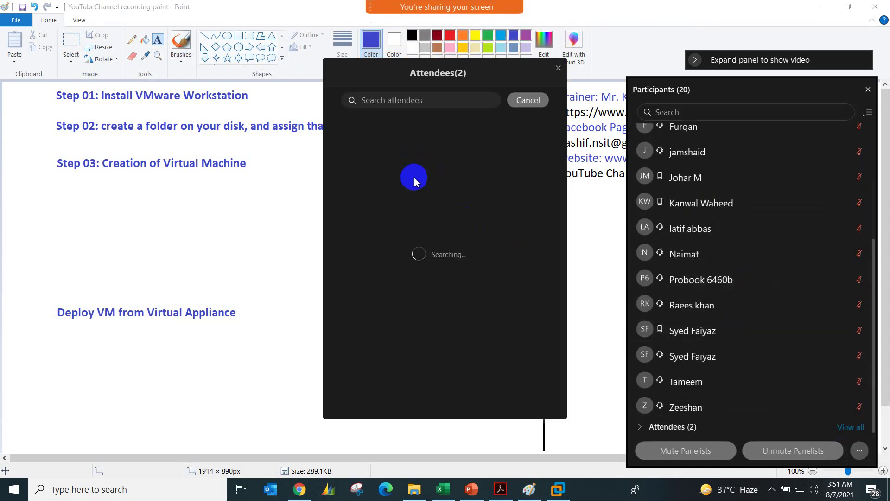
{"action": "right_click", "coordinate": [415, 137]}
{"action": "left_click", "coordinate": [419, 139]}
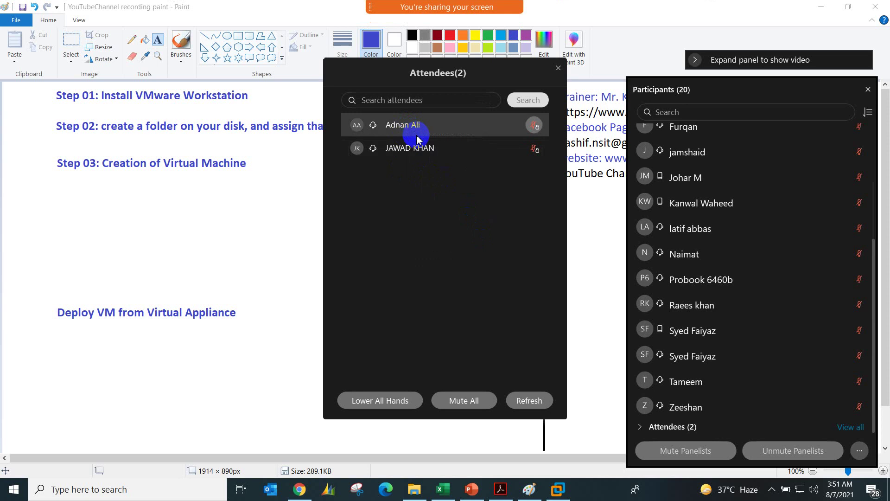
{"action": "right_click", "coordinate": [412, 132]}
{"action": "left_click", "coordinate": [461, 134]}
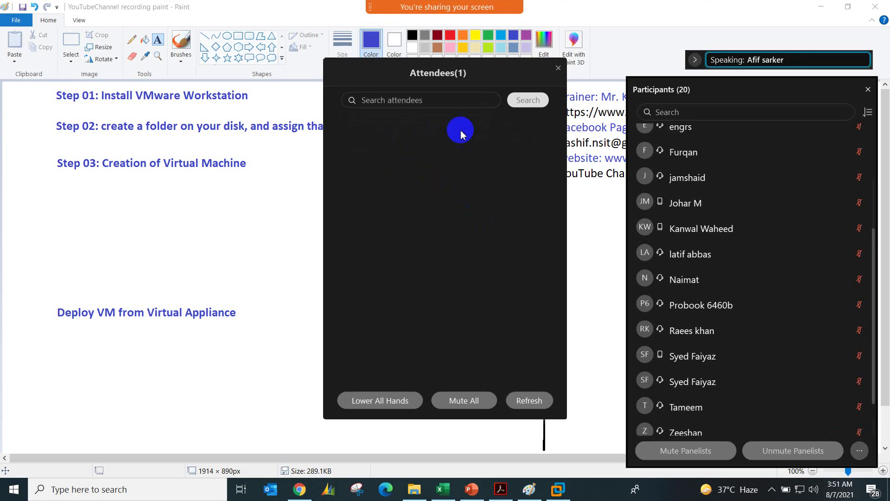
{"action": "left_click", "coordinate": [558, 68]}
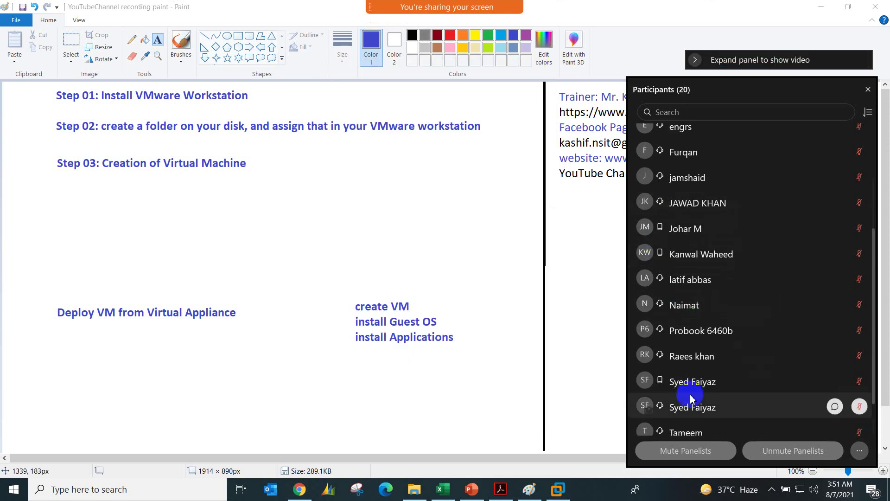
{"action": "scroll", "coordinate": [668, 310], "scroll_direction": "down", "scroll_amount": 1}
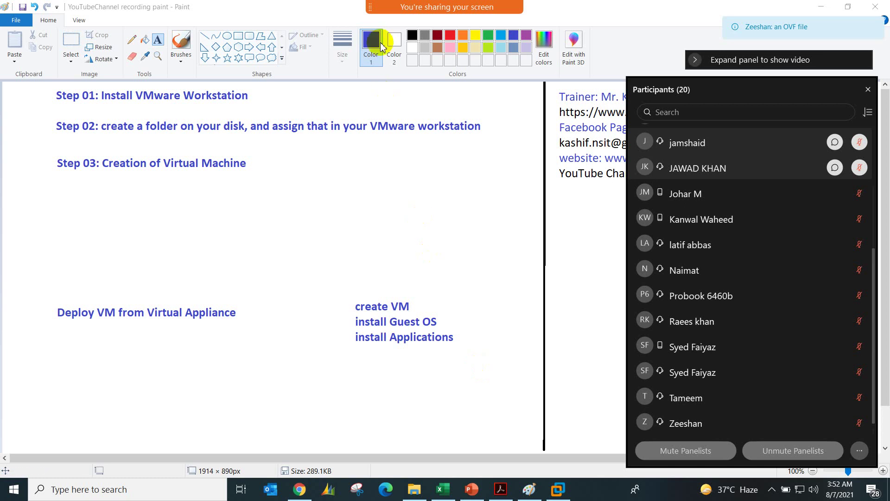
Read the latest messages in the Webex meeting chat, move the chat window aside and close it
{"action": "mouse_move", "coordinate": [389, 5]}
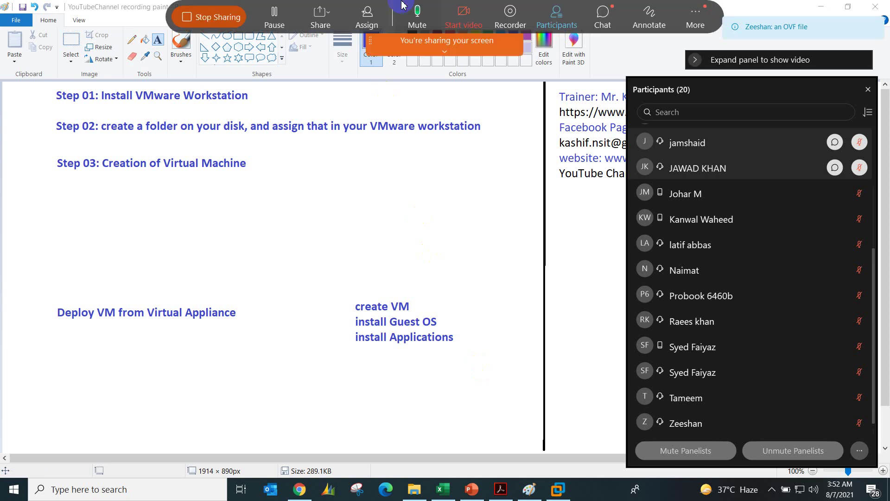
{"action": "left_click", "coordinate": [608, 21]}
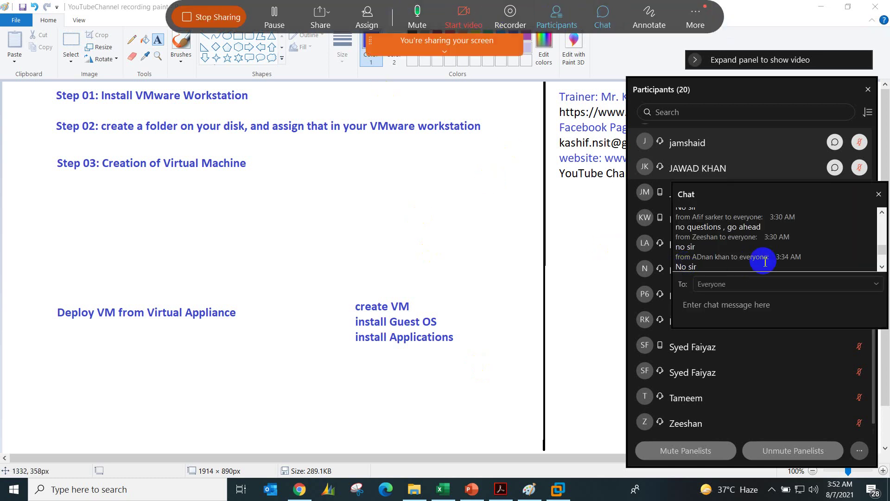
{"action": "scroll", "coordinate": [777, 245], "scroll_direction": "down", "scroll_amount": 5}
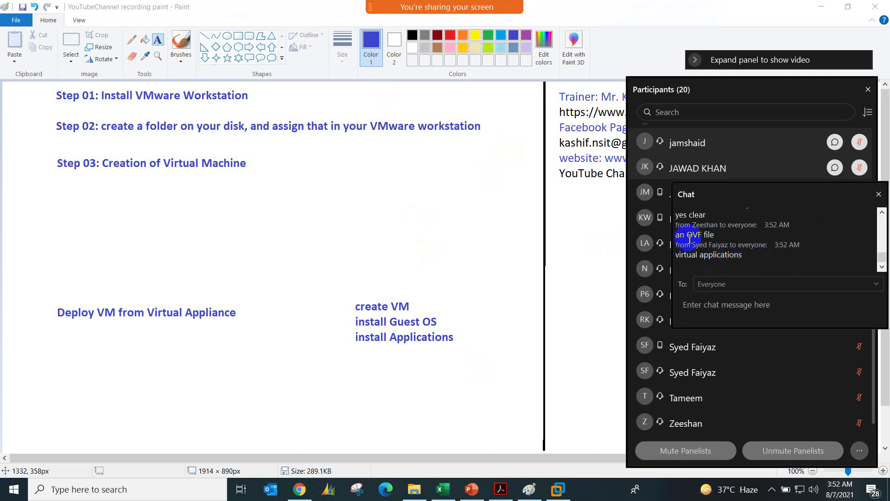
{"action": "double_click", "coordinate": [708, 236]}
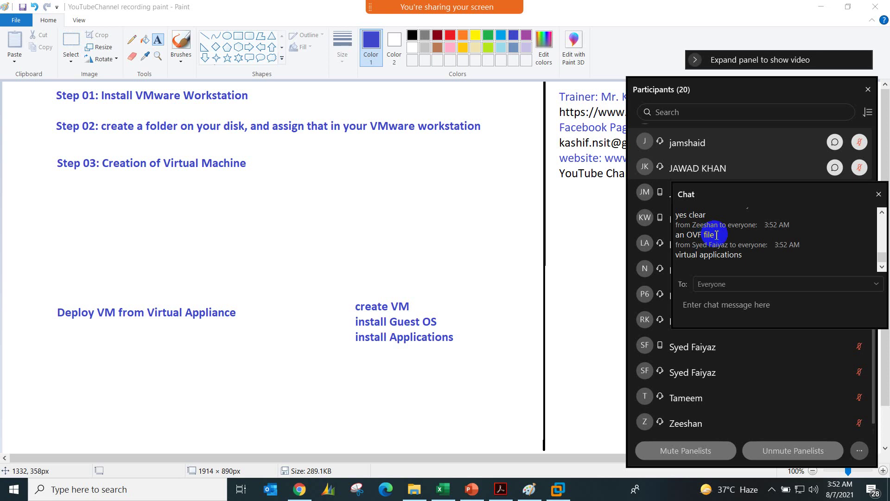
{"action": "left_click", "coordinate": [731, 227]}
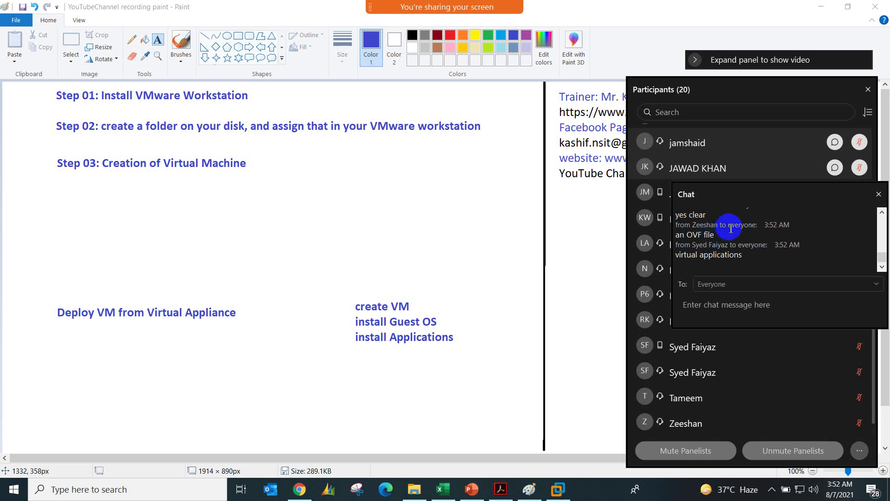
{"action": "left_click_drag", "start_coordinate": [775, 194], "coordinate": [538, 181]}
{"action": "left_click", "coordinate": [641, 181]}
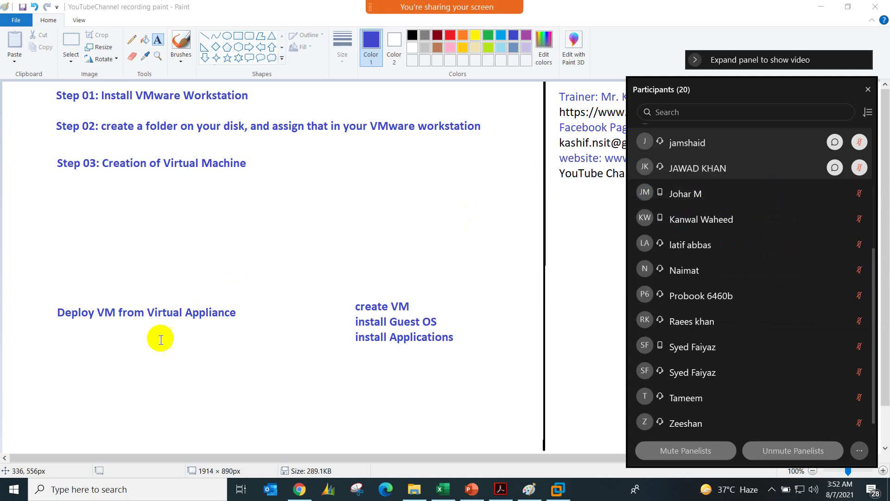
Add the text "Ready-made virtual machine" below the "Deploy VM from Virtual Appliance" line
{"action": "left_click", "coordinate": [148, 353]}
{"action": "left_click", "coordinate": [148, 354]}
{"action": "type", "text": "Read-made"}
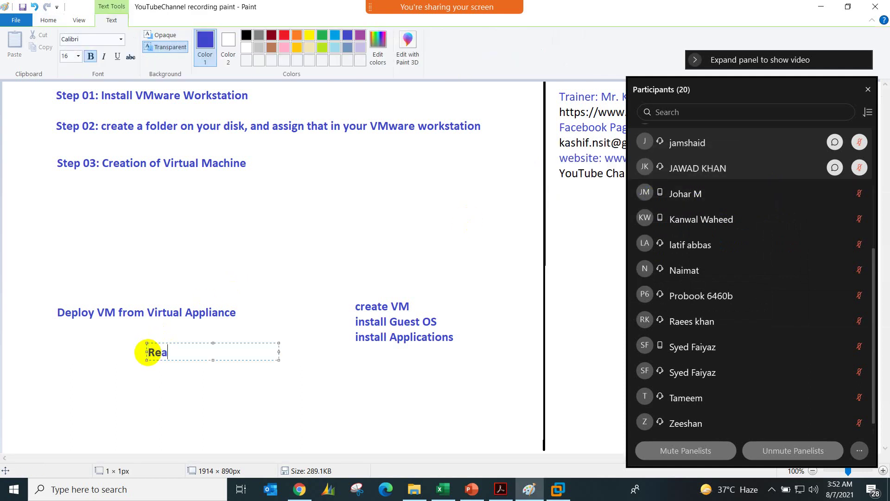
{"action": "key", "text": "BackSpace"}
{"action": "key", "text": "BackSpace"}
{"action": "key", "text": "BackSpace"}
{"action": "key", "text": "BackSpace"}
{"action": "key", "text": "BackSpace"}
{"action": "type", "text": "y-made virtual machine"}
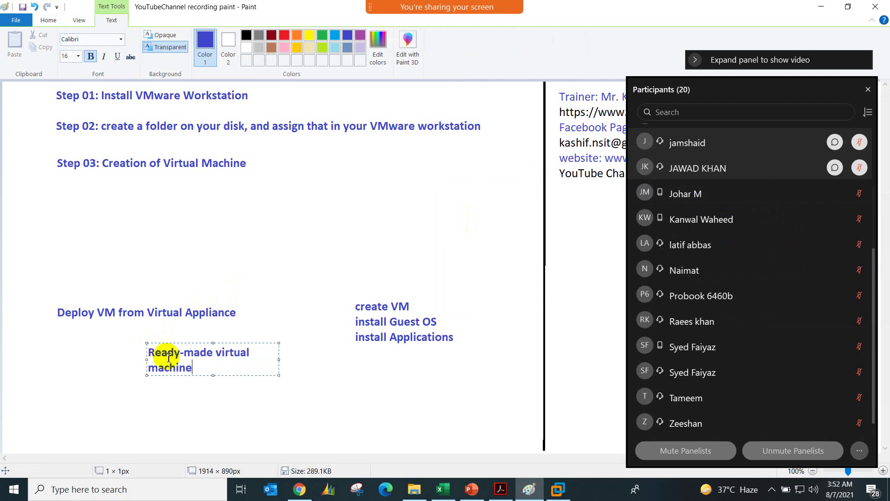
{"action": "left_click", "coordinate": [260, 392]}
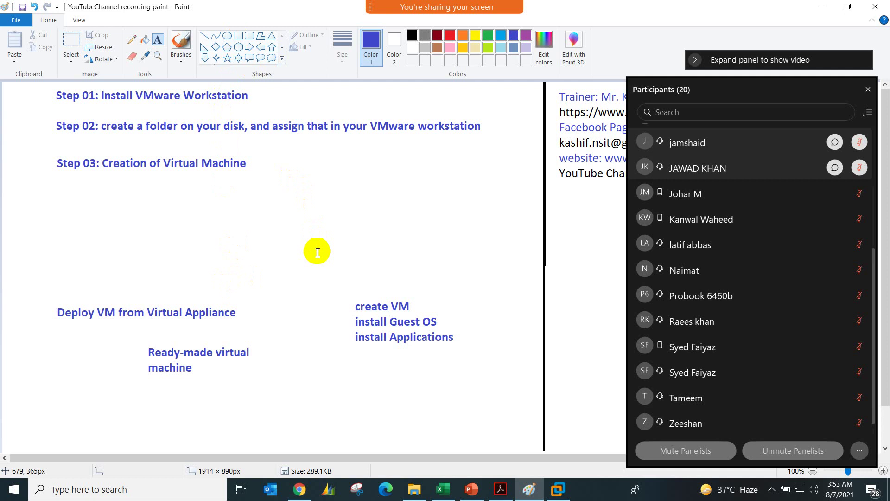
{"action": "left_click", "coordinate": [299, 489]}
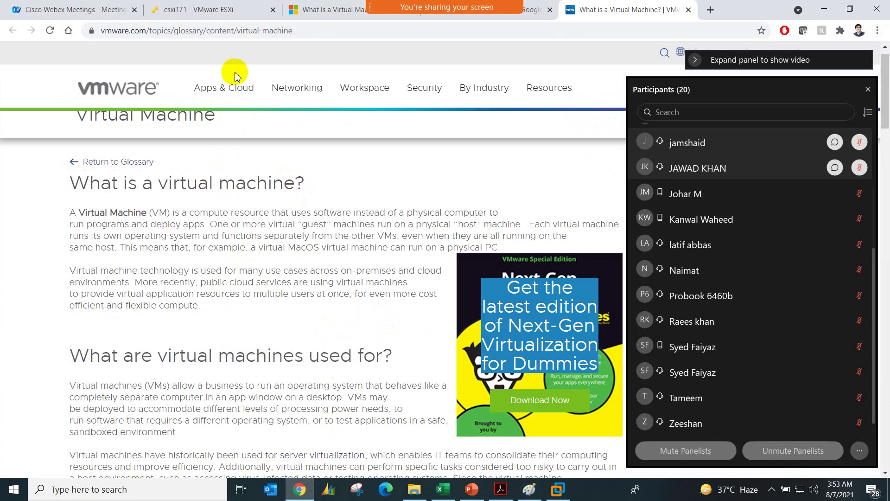
{"action": "left_click", "coordinate": [361, 35]}
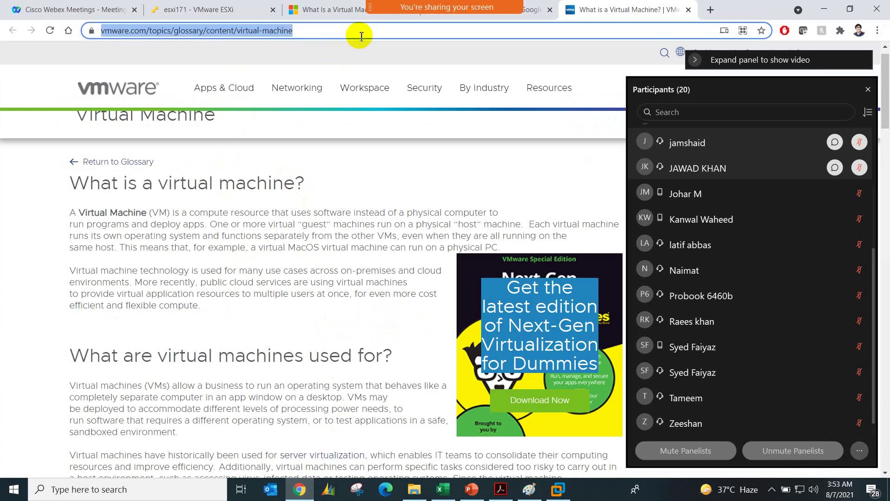
{"action": "type", "text": "www.google.com"}
{"action": "key", "text": "Return"}
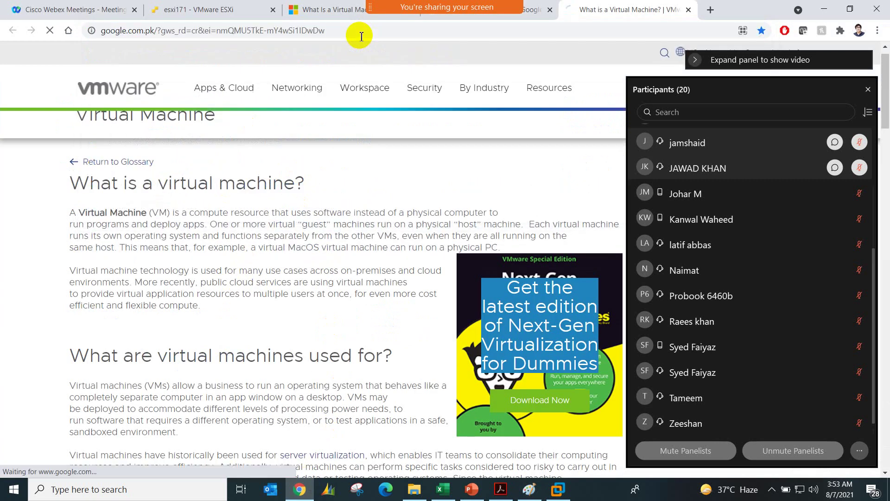
Search Google for "download virtual machine oracle database" and try to open the Pre-Built Developer VMs for Oracle VM VirtualBox result
{"action": "left_click", "coordinate": [319, 215]}
{"action": "type", "text": "do"}
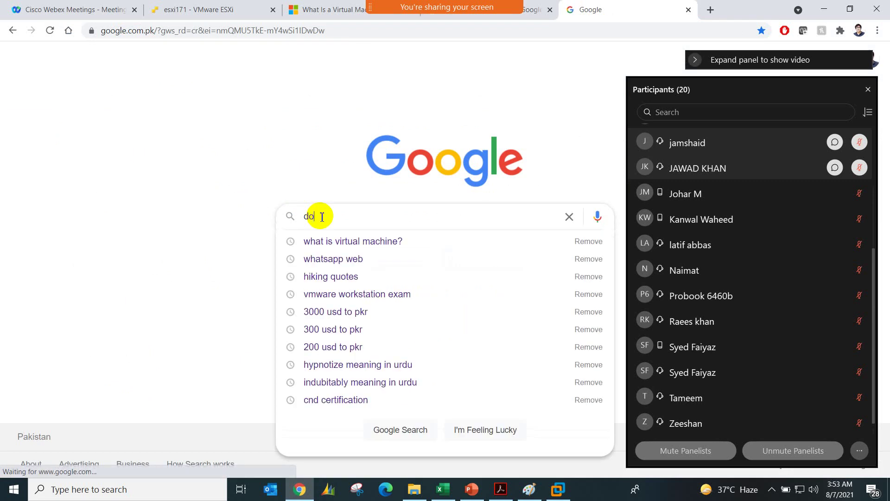
{"action": "type", "text": "wnload virt"}
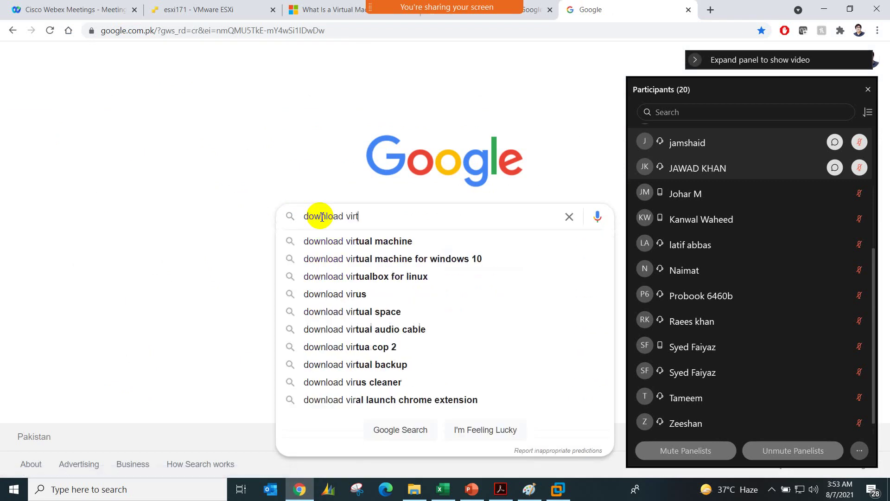
{"action": "type", "text": "ual applian"}
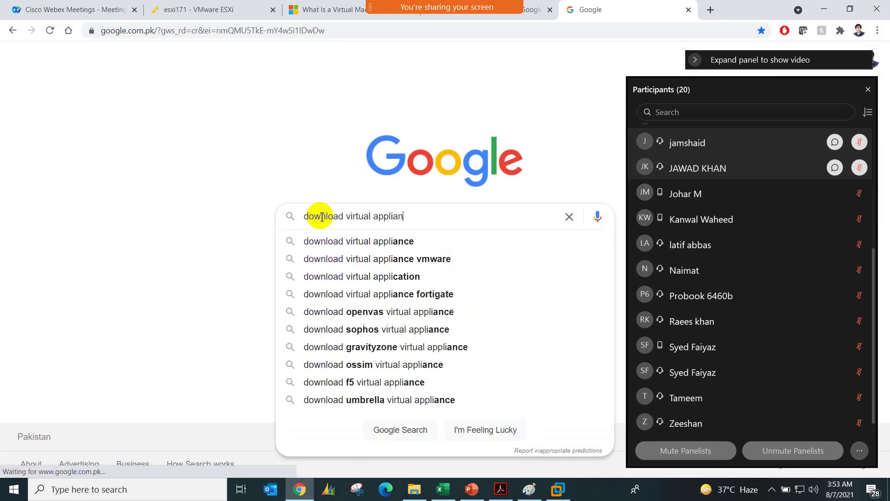
{"action": "type", "text": "ce for oracl"}
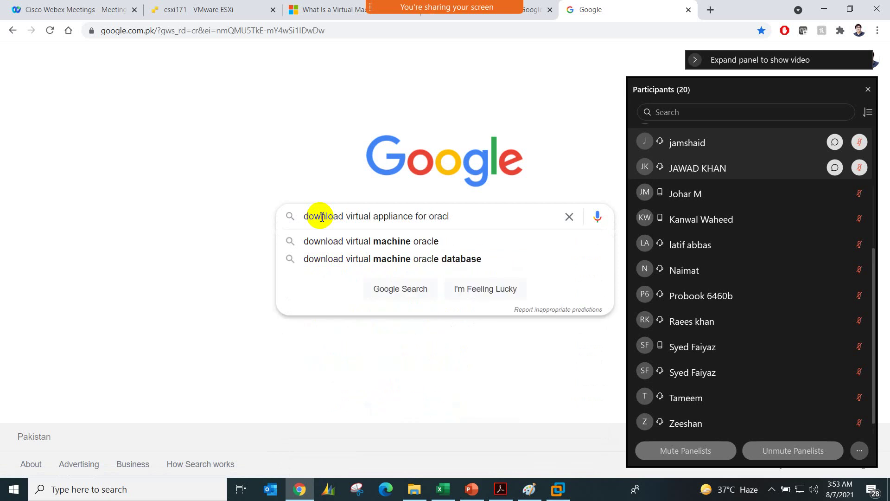
{"action": "key", "text": "Down"}
{"action": "key", "text": "Down"}
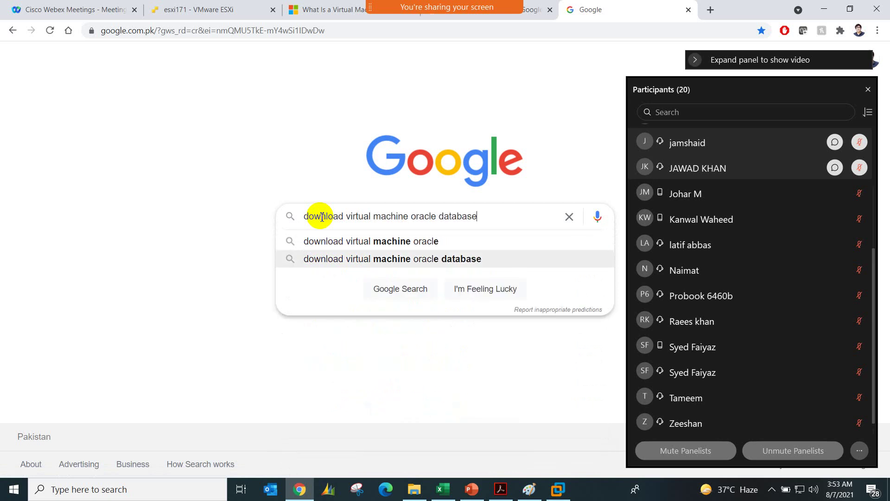
{"action": "key", "text": "Return"}
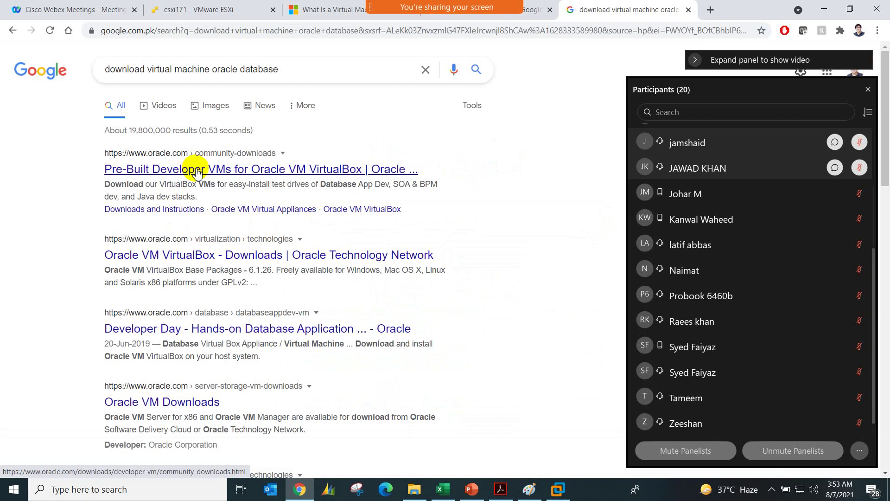
{"action": "left_click", "coordinate": [197, 170]}
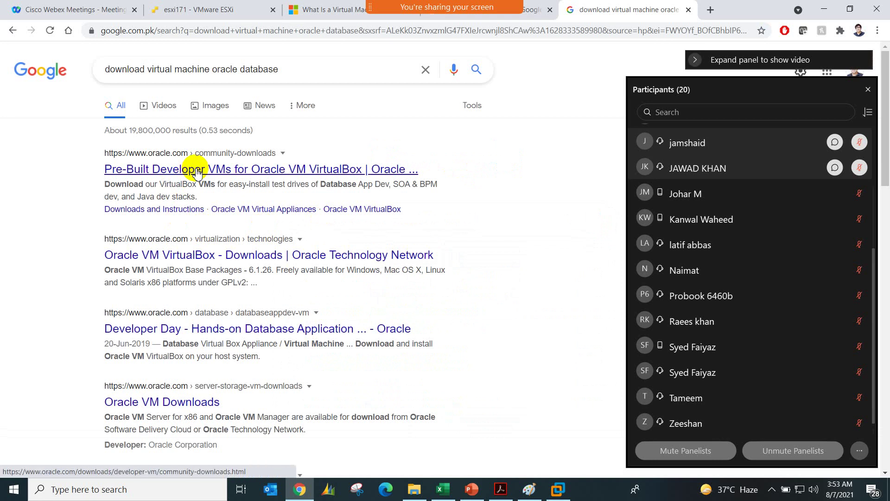
Switch to VMware Workstation's Home page and close the Webex participants list covering it
{"action": "mouse_move", "coordinate": [556, 486]}
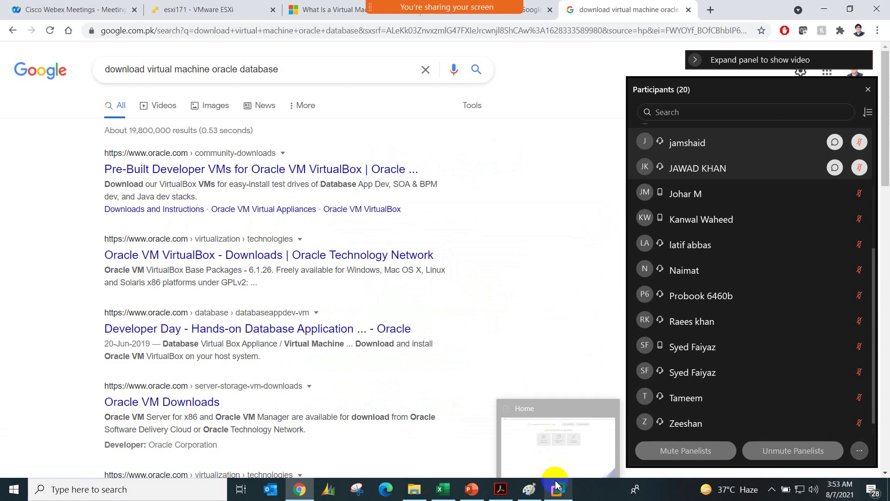
{"action": "left_click", "coordinate": [551, 447]}
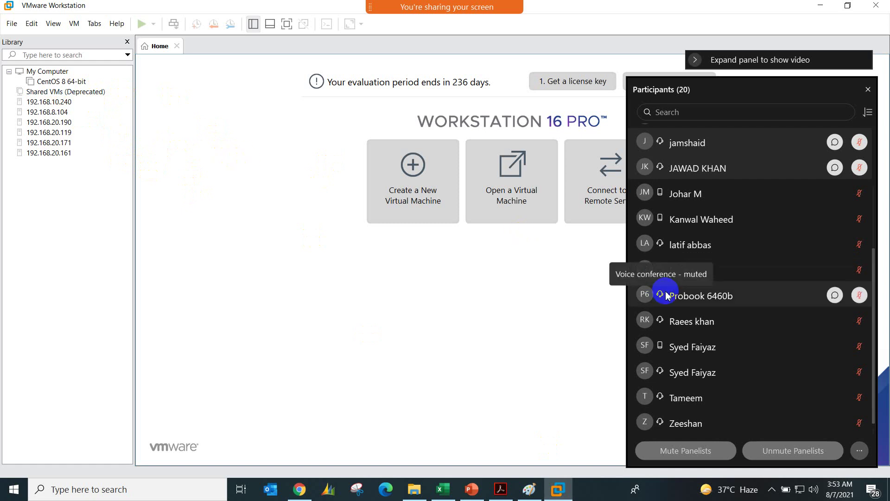
{"action": "left_click", "coordinate": [867, 91]}
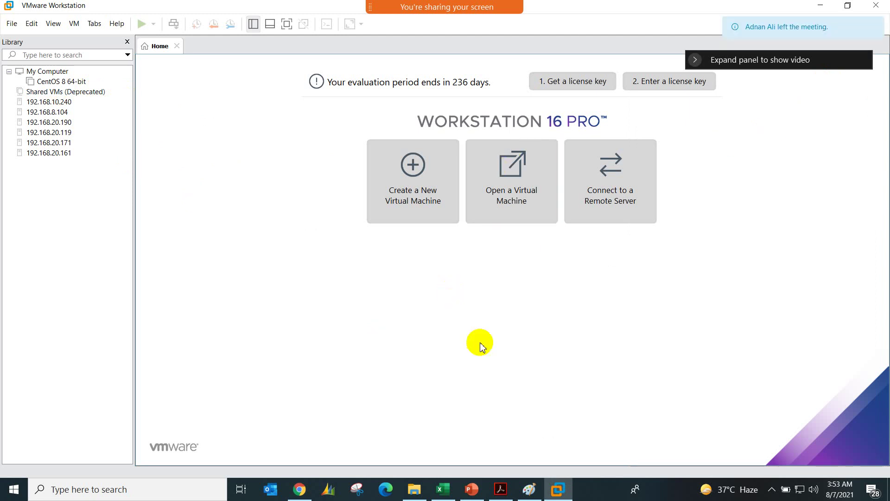
Switch to Paint and frame the Deploy VM note and the create VM list with green rectangles, about 483 × 193 px and 347 × 160 px
{"action": "left_click", "coordinate": [527, 491]}
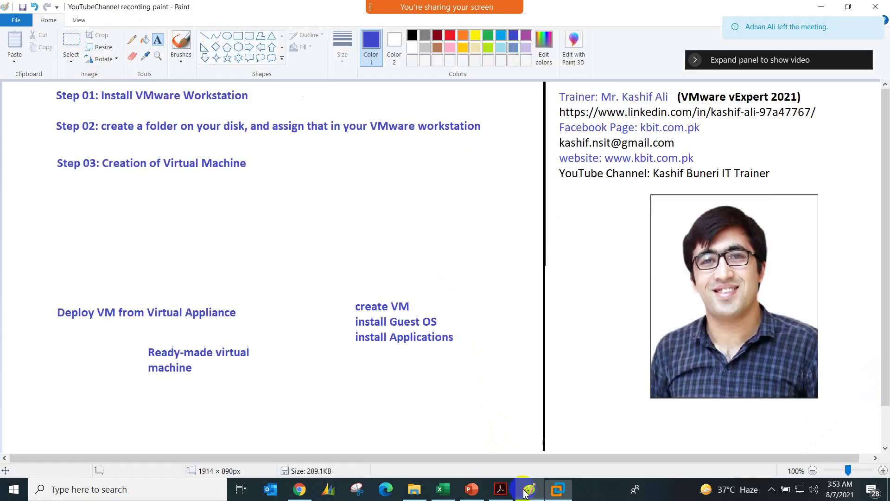
{"action": "left_click", "coordinate": [210, 251]}
{"action": "left_click", "coordinate": [233, 210]}
{"action": "left_click", "coordinate": [237, 36]}
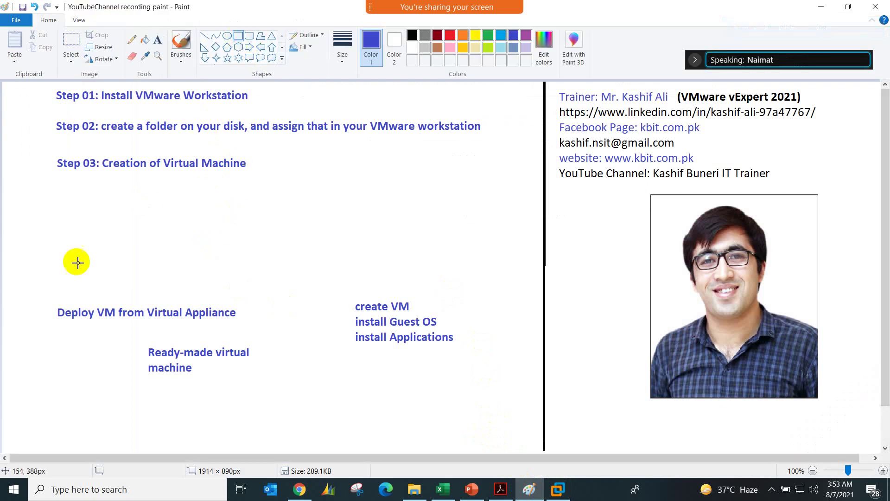
{"action": "left_click_drag", "start_coordinate": [45, 295], "coordinate": [270, 385]}
{"action": "left_click", "coordinate": [487, 35]}
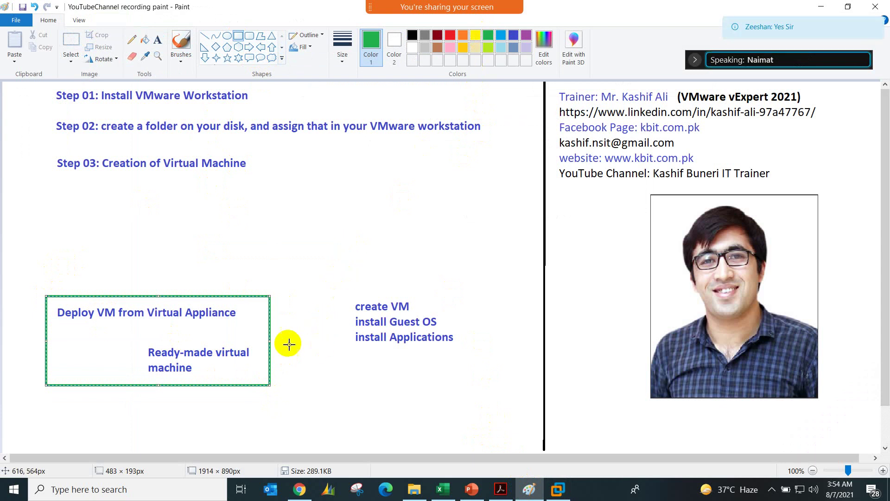
{"action": "left_click", "coordinate": [327, 360]}
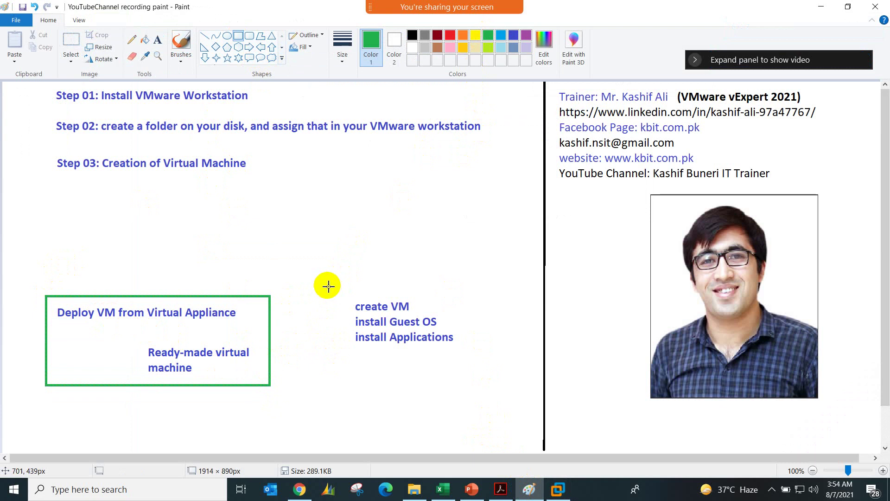
{"action": "left_click_drag", "start_coordinate": [327, 285], "coordinate": [486, 358]}
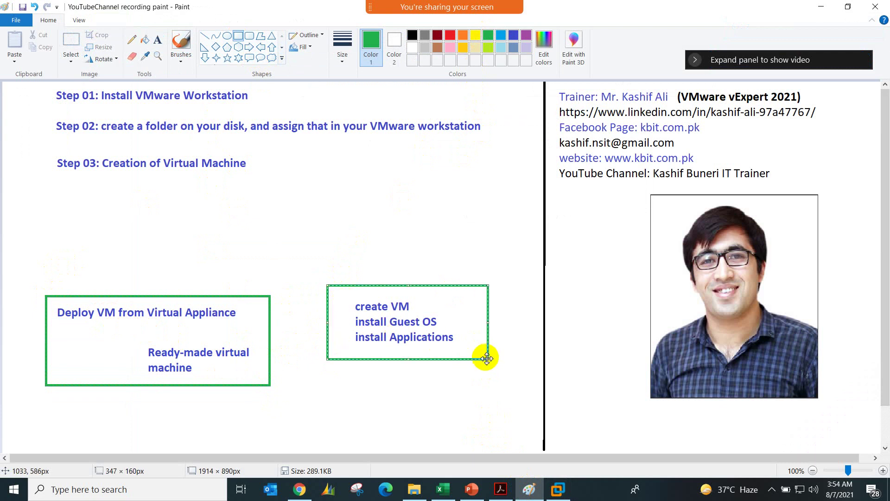
{"action": "left_click", "coordinate": [416, 377]}
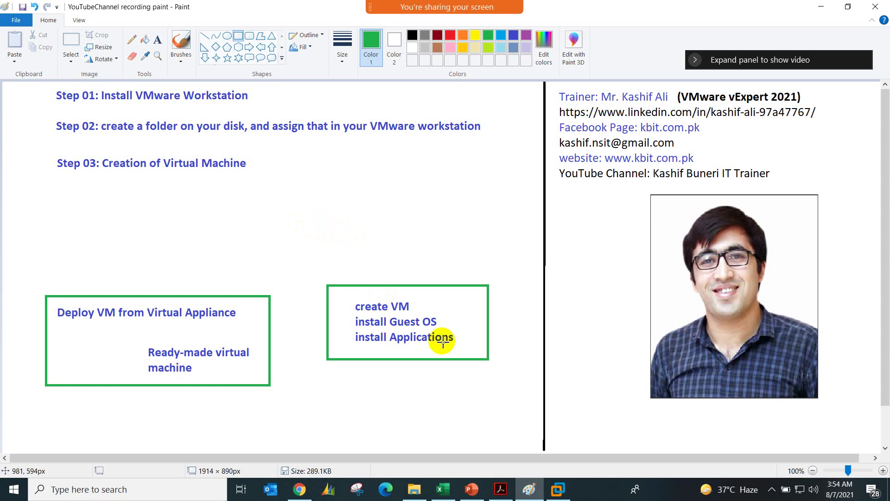
Switch to VMware Workstation and start a new virtual machine with the Typical configuration, choosing to install the operating system later
{"action": "left_click", "coordinate": [557, 490]}
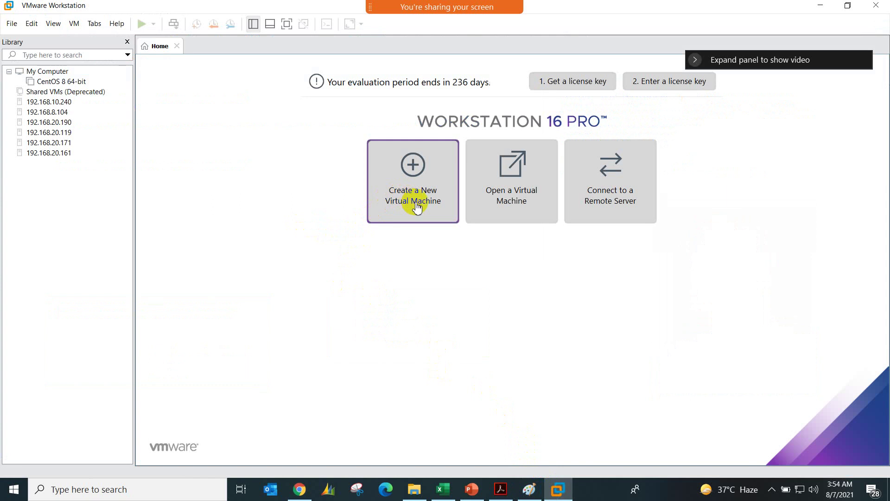
{"action": "left_click", "coordinate": [410, 177]}
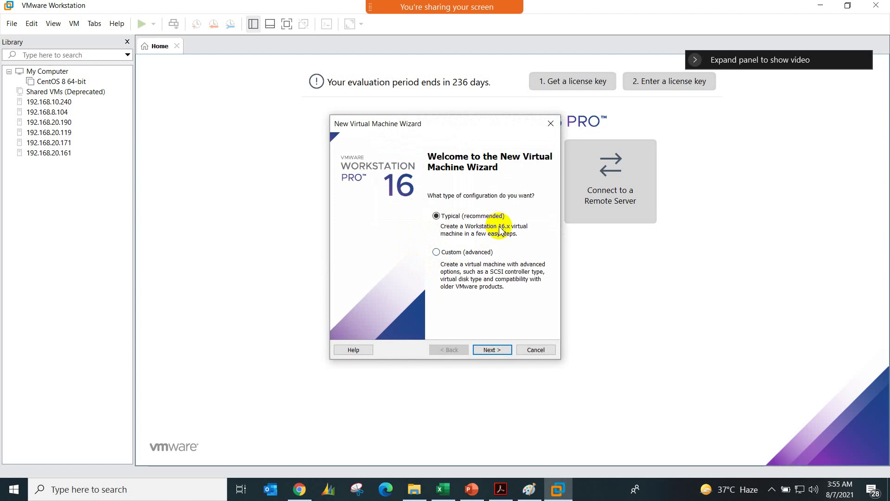
{"action": "left_click", "coordinate": [437, 252]}
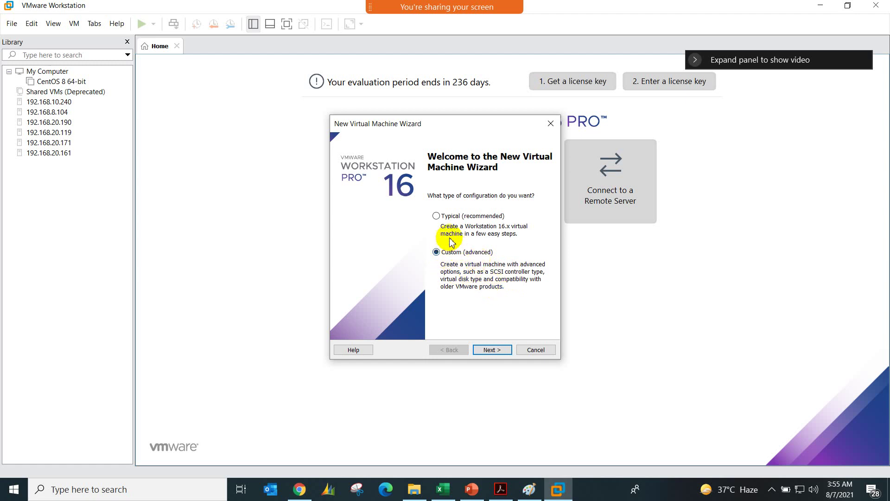
{"action": "left_click", "coordinate": [439, 217]}
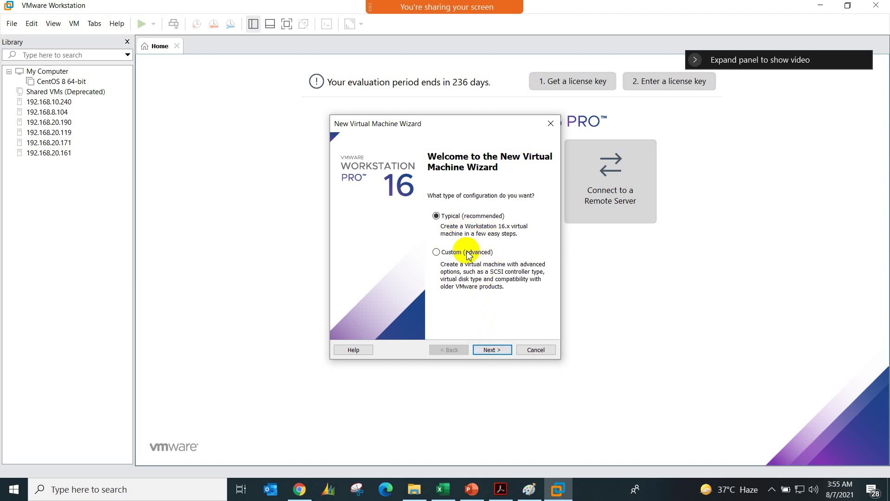
{"action": "left_click", "coordinate": [488, 353]}
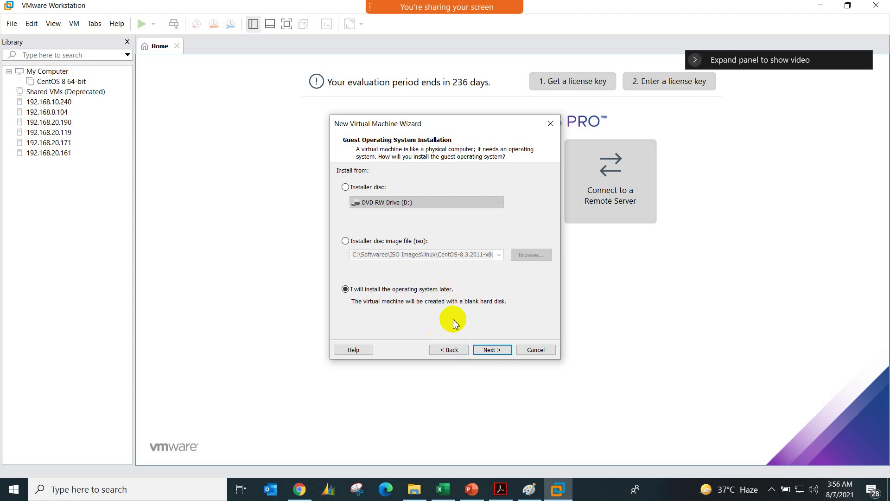
{"action": "left_click", "coordinate": [491, 349]}
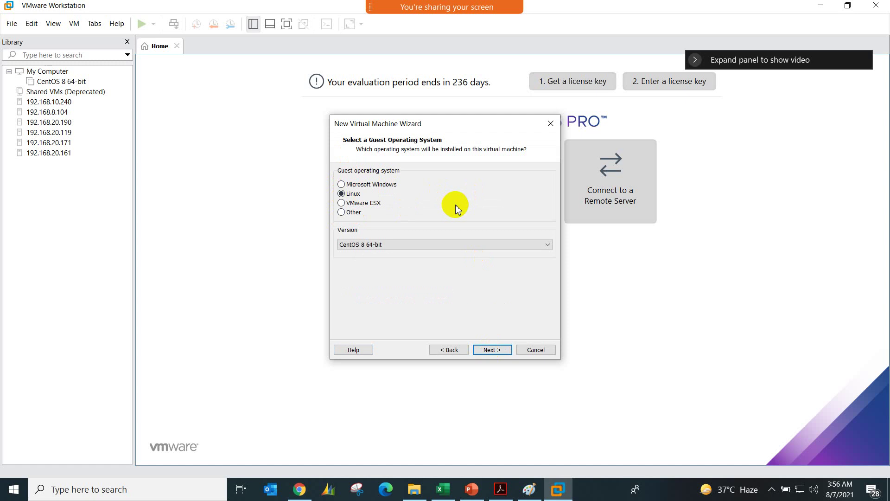
Set the guest operating system to Microsoft Windows with version Windows 7
{"action": "left_click", "coordinate": [385, 185]}
{"action": "left_click", "coordinate": [411, 244]}
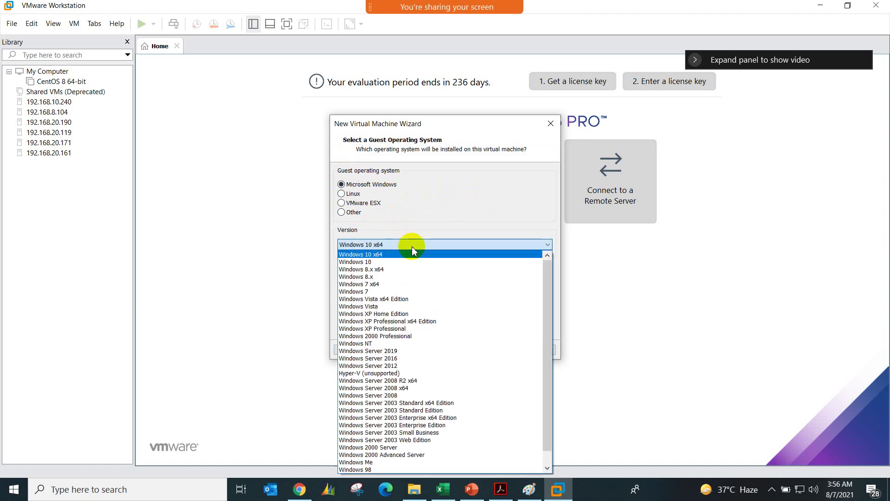
{"action": "left_click", "coordinate": [398, 291]}
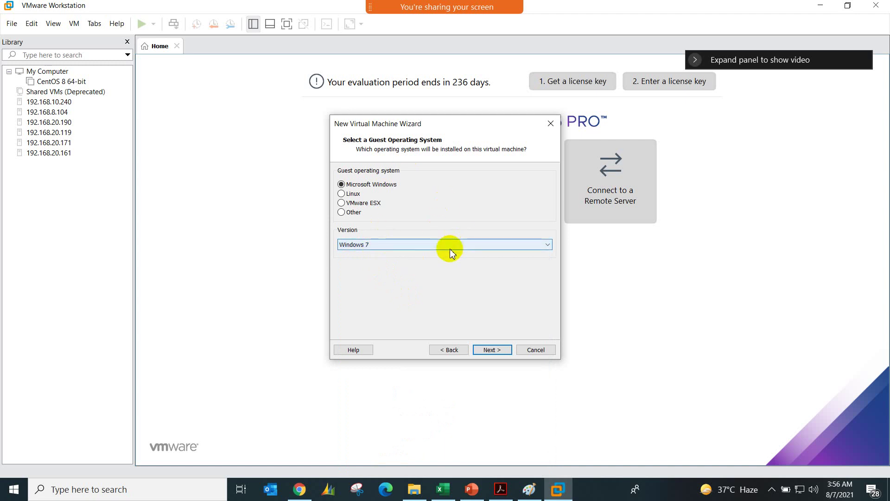
Switch to Paint, draw a green rectangle about 167 × 48 px above the create VM box, and label it "hardware" inside
{"action": "left_click", "coordinate": [528, 491]}
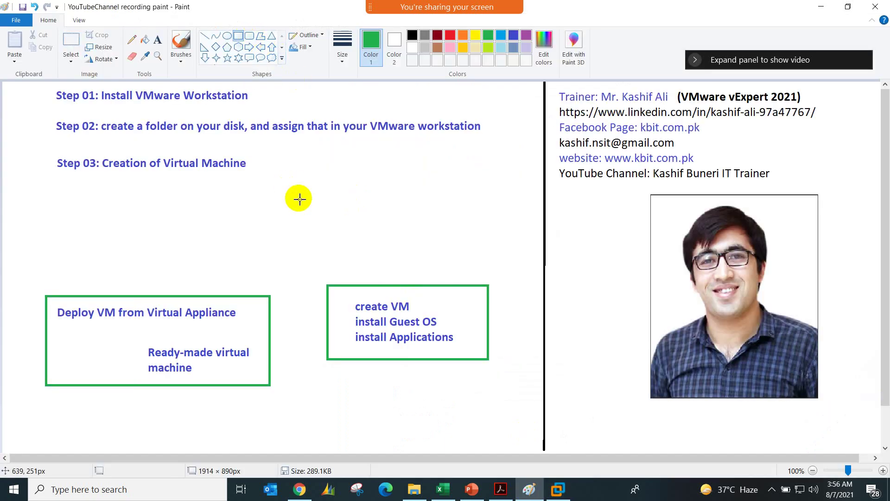
{"action": "left_click_drag", "start_coordinate": [341, 212], "coordinate": [418, 234]}
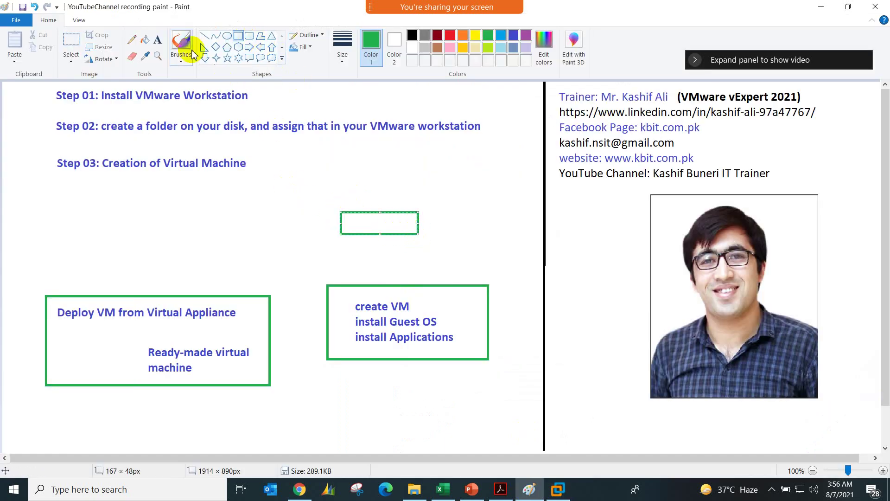
{"action": "left_click", "coordinate": [157, 40]}
{"action": "left_click", "coordinate": [351, 225]}
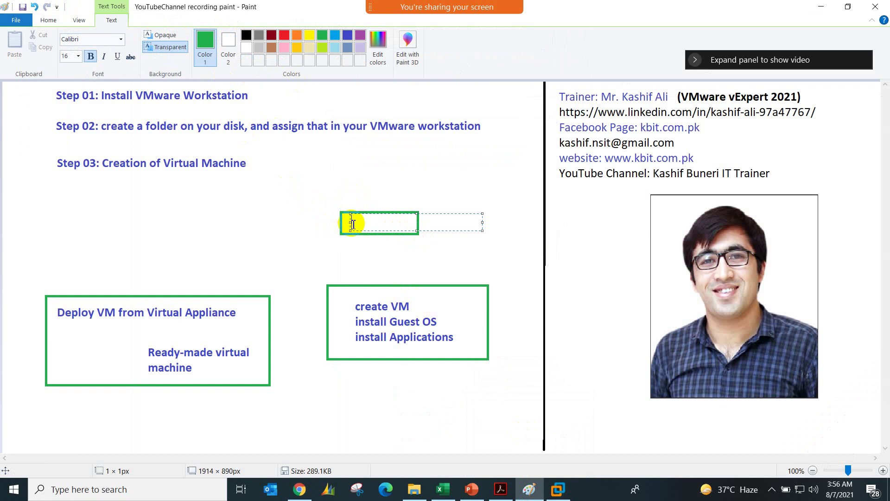
{"action": "type", "text": "hardware"}
{"action": "left_click", "coordinate": [383, 252]}
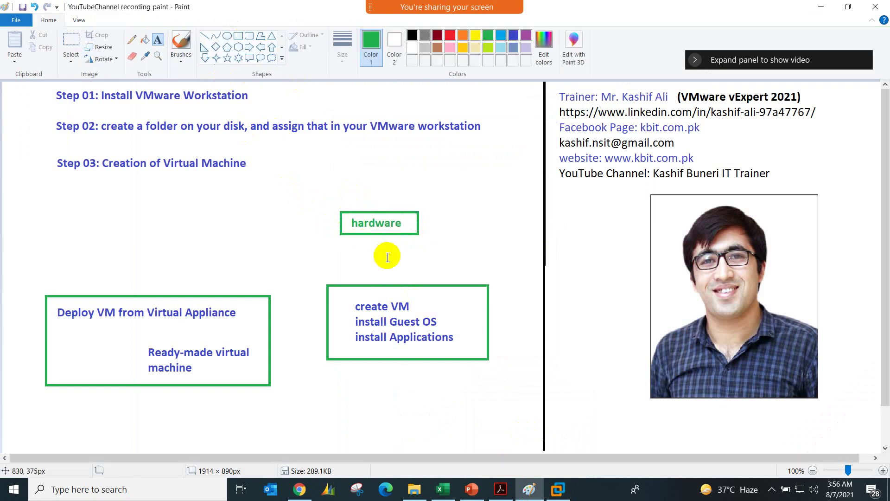
Add the green text "VT enabled from BIOS" beside the hardware box
{"action": "left_click", "coordinate": [424, 225]}
{"action": "type", "text": "VT"}
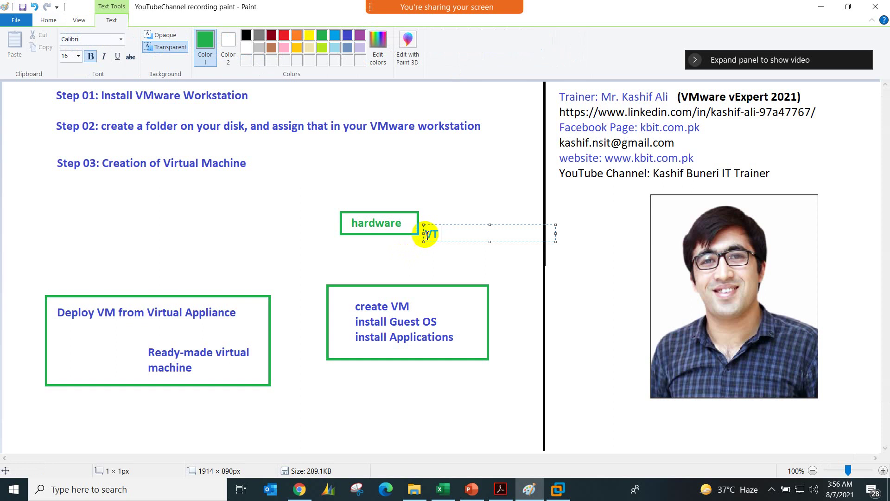
{"action": "type", "text": " enabled from VIO"}
{"action": "key", "text": "BackSpace"}
{"action": "key", "text": "BackSpace"}
{"action": "key", "text": "BackSpace"}
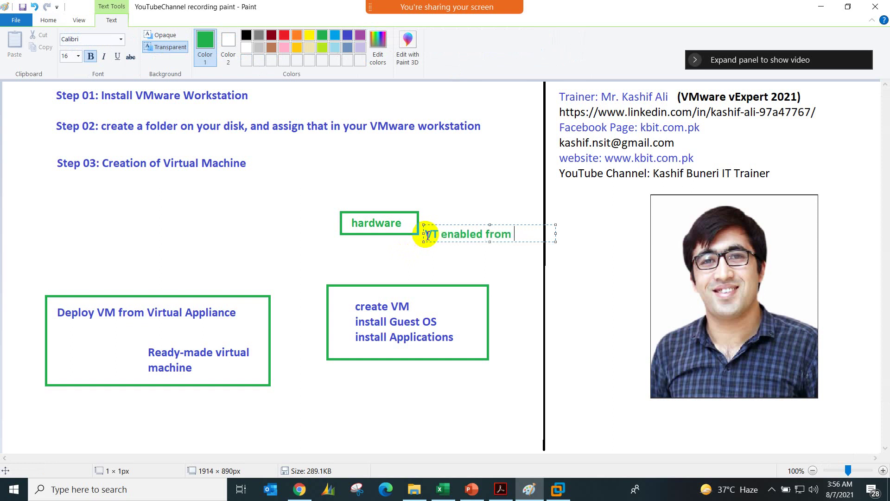
{"action": "type", "text": "BIOS"}
{"action": "left_click", "coordinate": [452, 258]}
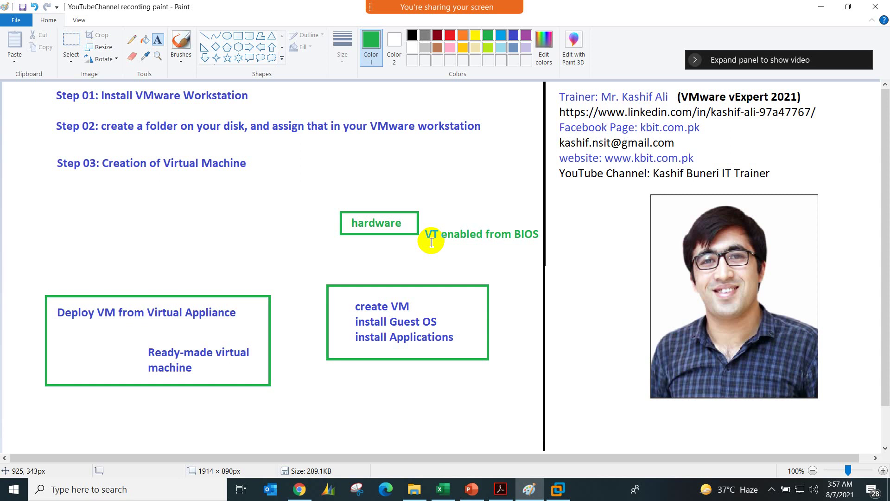
{"action": "left_click", "coordinate": [772, 489]}
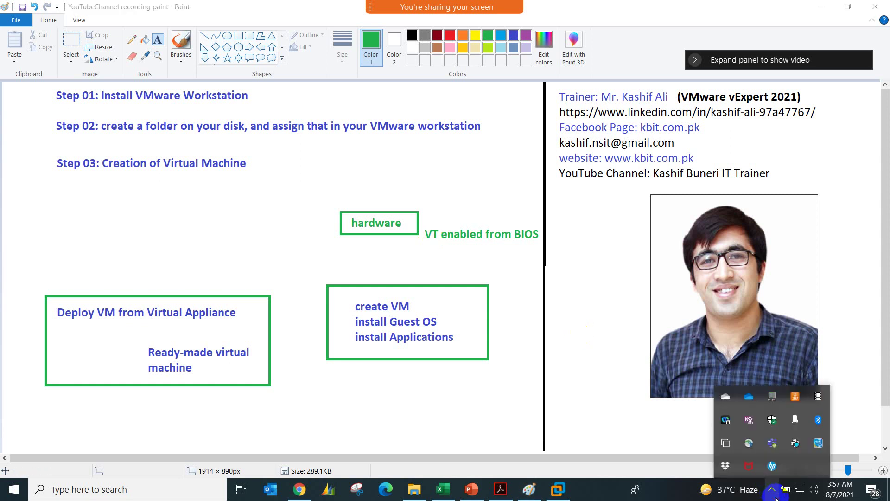
{"action": "left_click", "coordinate": [399, 418]}
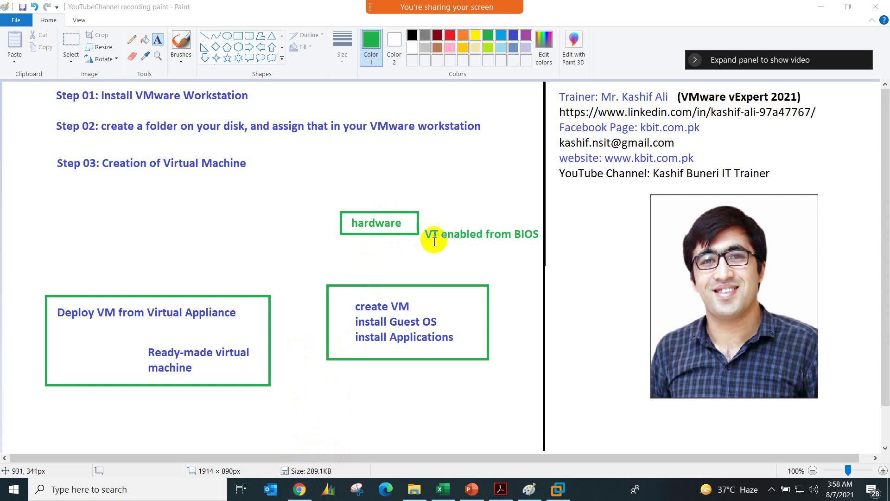
Switch to Chrome, close the MGMT-win10 console on the esxi171 page to view the VMwareWorkstationPC console, and return to Paint
{"action": "left_click", "coordinate": [300, 489]}
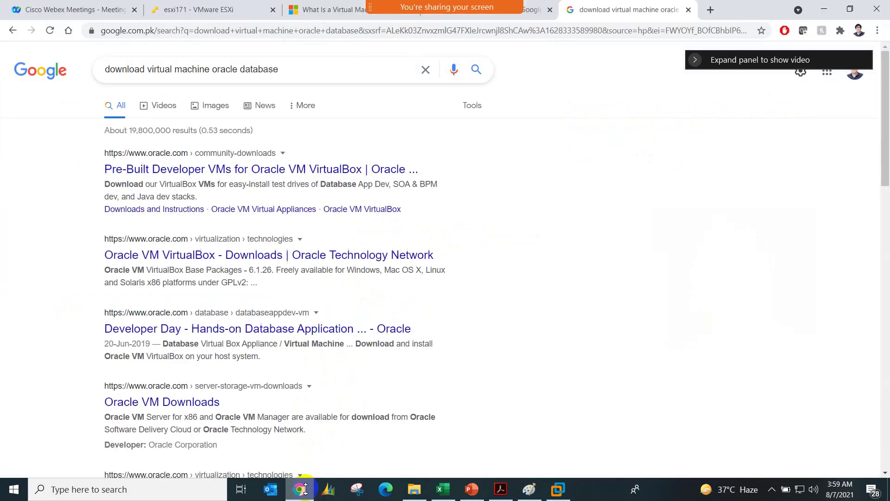
{"action": "left_click", "coordinate": [194, 9]}
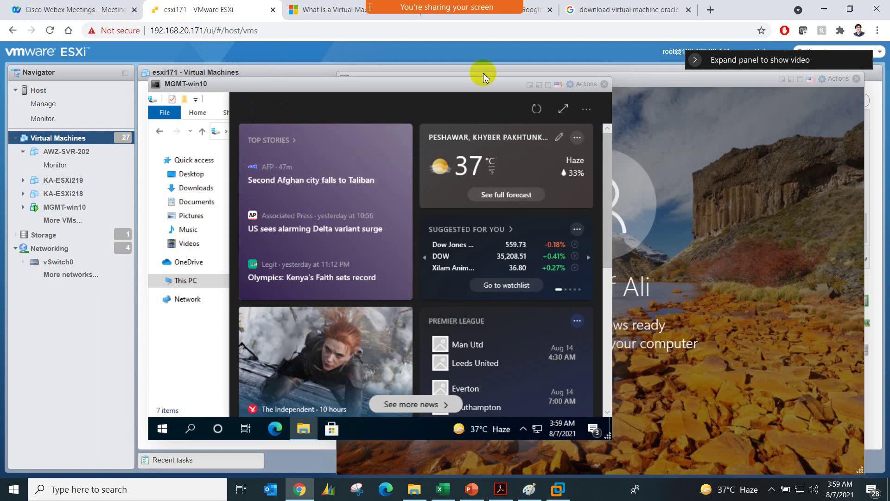
{"action": "left_click", "coordinate": [604, 85]}
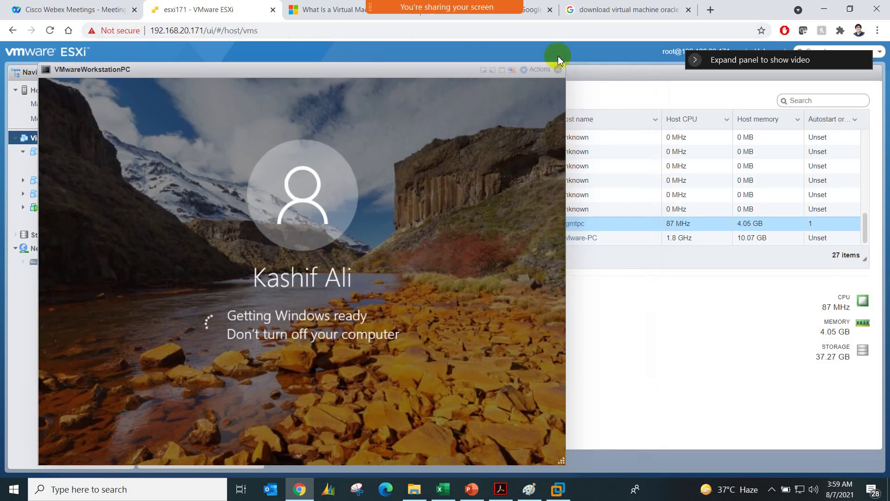
{"action": "left_click", "coordinate": [821, 10]}
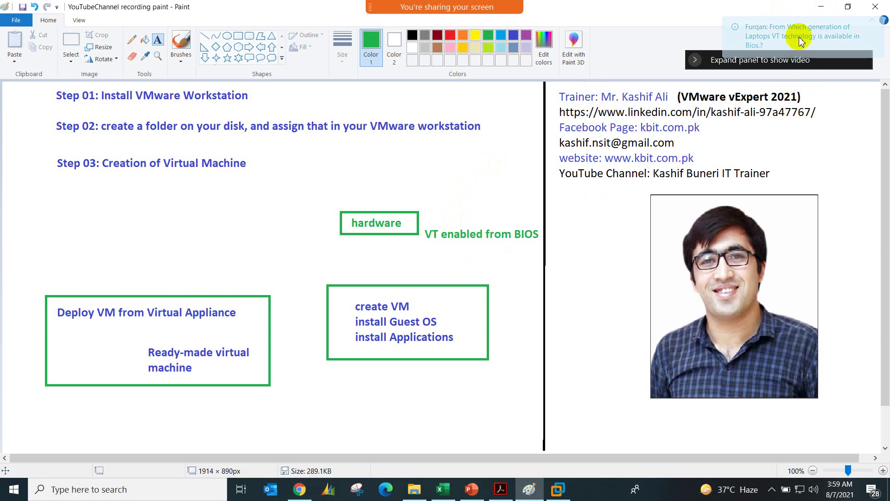
Open the meeting chat, read through the recent attendee messages, and close it
{"action": "mouse_move", "coordinate": [463, 7]}
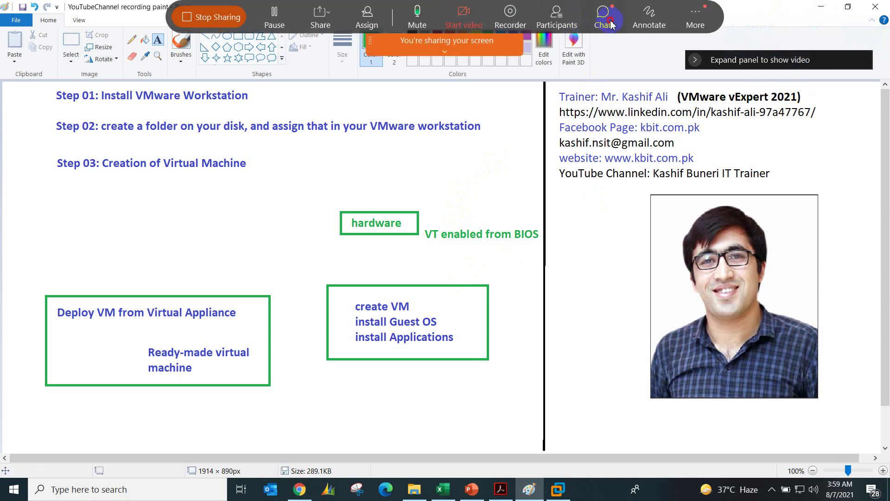
{"action": "left_click", "coordinate": [611, 24]}
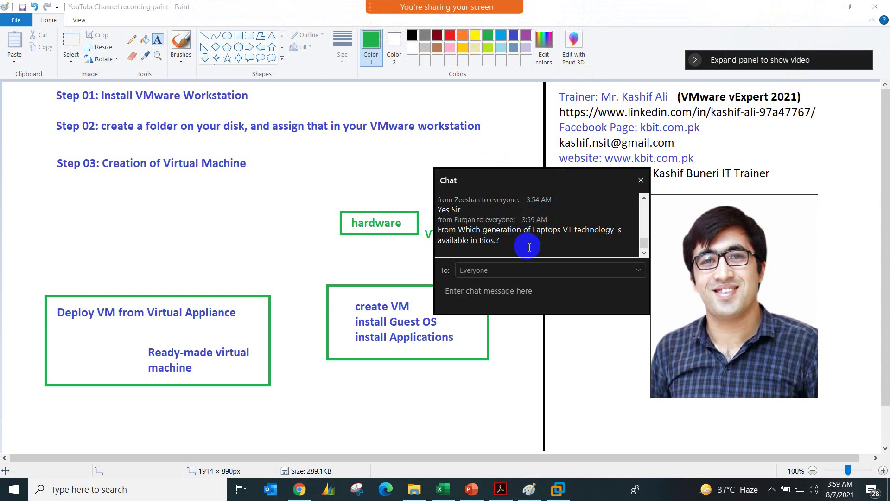
{"action": "scroll", "coordinate": [529, 246], "scroll_direction": "up", "scroll_amount": 2}
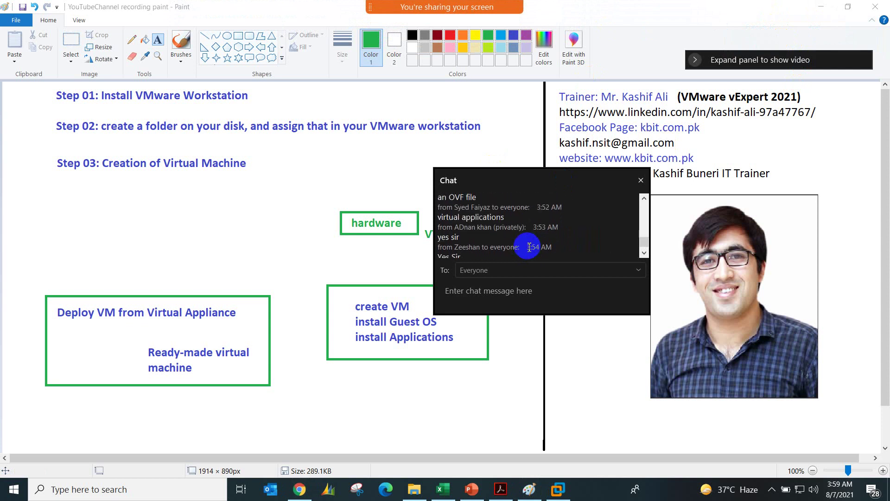
{"action": "scroll", "coordinate": [528, 247], "scroll_direction": "down", "scroll_amount": 2}
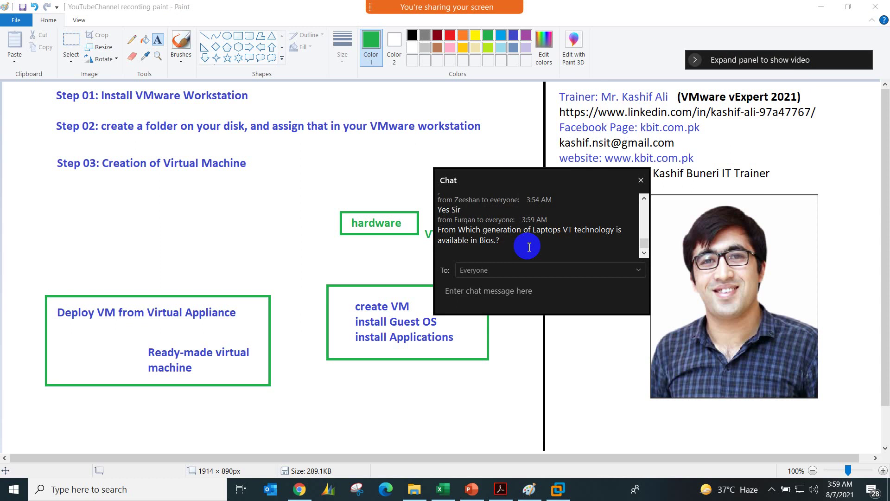
{"action": "left_click", "coordinate": [640, 179]}
Open the event's Q & A window and review the questions submitted by attendees
{"action": "mouse_move", "coordinate": [466, 9]}
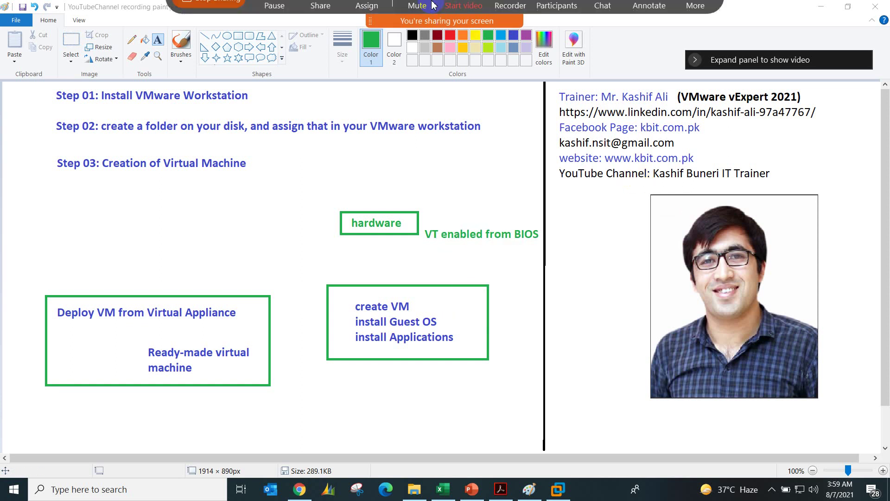
{"action": "left_click", "coordinate": [696, 19]}
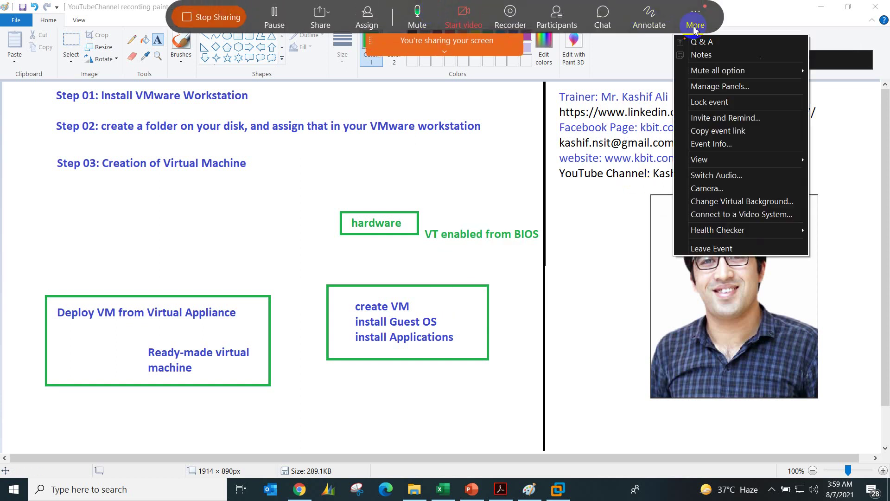
{"action": "left_click", "coordinate": [703, 44]}
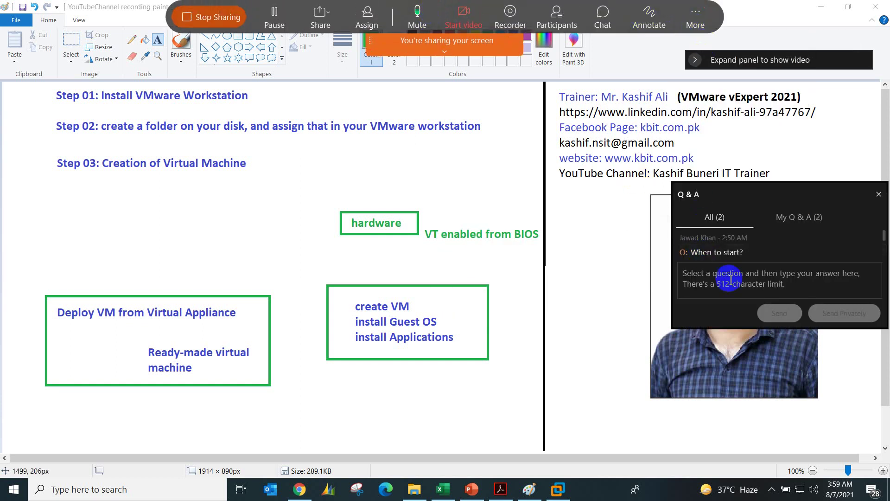
{"action": "left_click", "coordinate": [712, 261]}
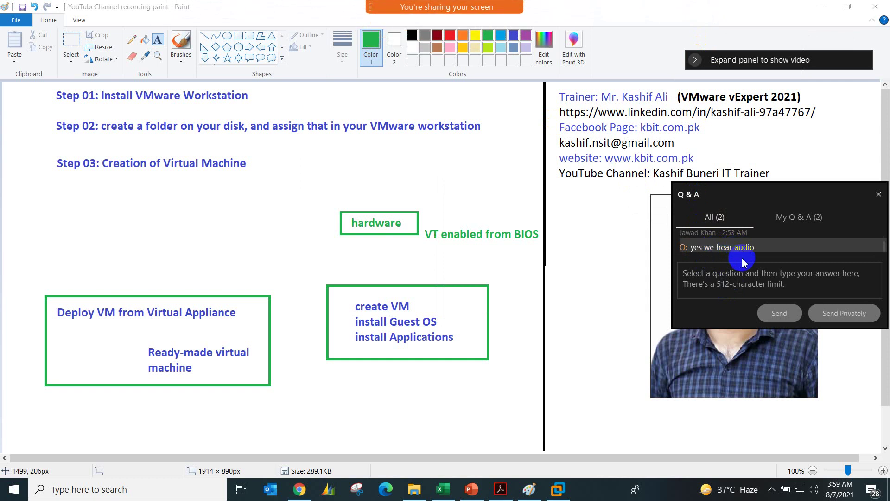
Close the Q & A window, look through the meeting's participant list, and return to the New Virtual Machine Wizard in VMware Workstation
{"action": "left_click", "coordinate": [879, 194]}
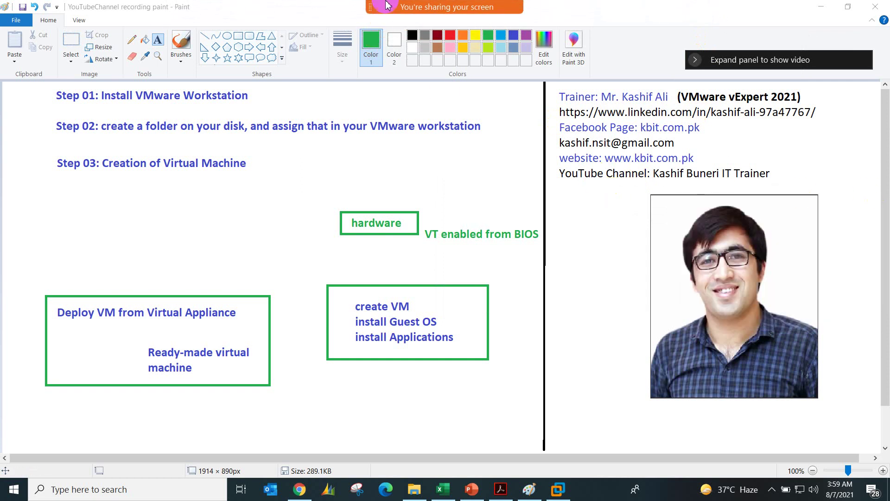
{"action": "mouse_move", "coordinate": [385, 7]}
{"action": "left_click", "coordinate": [553, 15]}
{"action": "scroll", "coordinate": [686, 232], "scroll_direction": "down", "scroll_amount": 10}
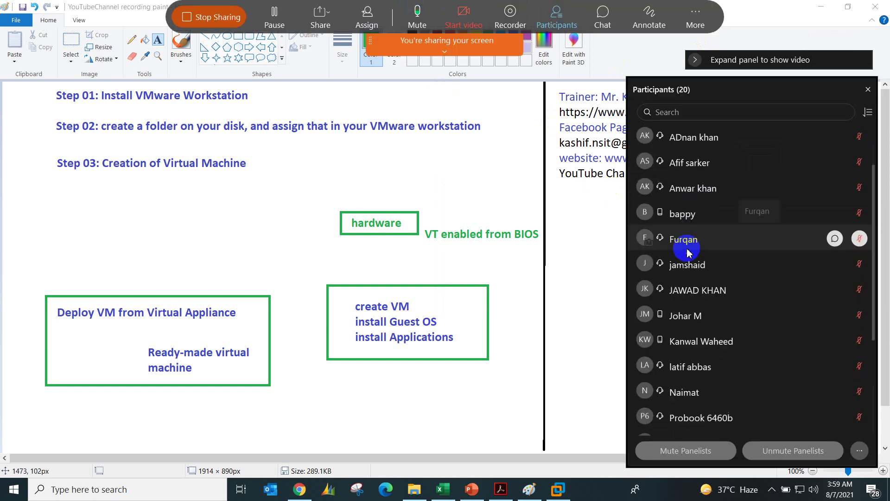
{"action": "left_click", "coordinate": [868, 89]}
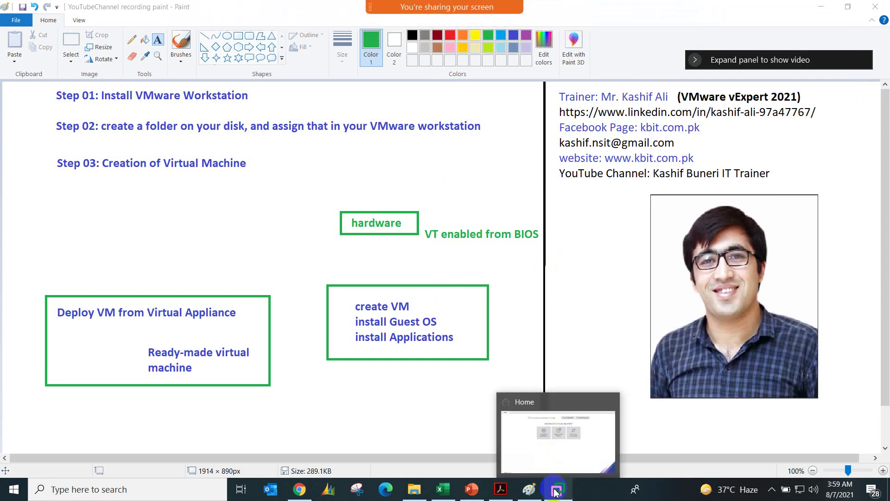
{"action": "left_click", "coordinate": [533, 443]}
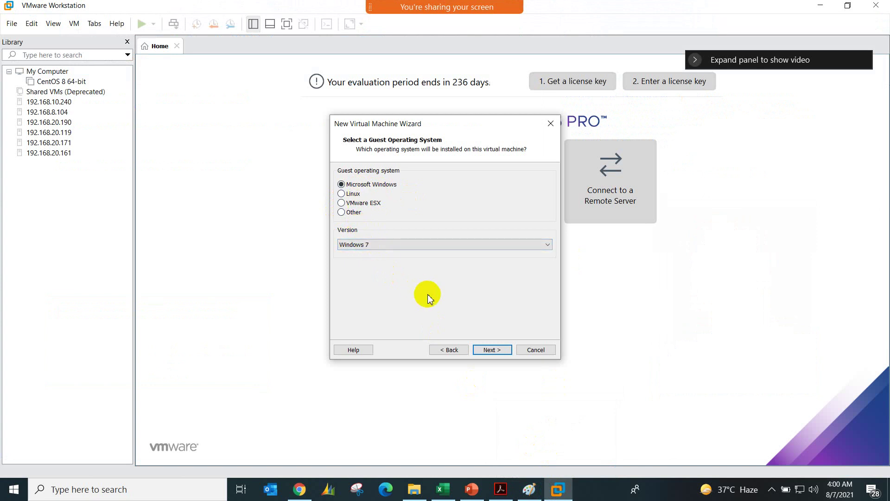
Look through the available Windows guest versions and select Windows 10 x64
{"action": "left_click", "coordinate": [392, 244]}
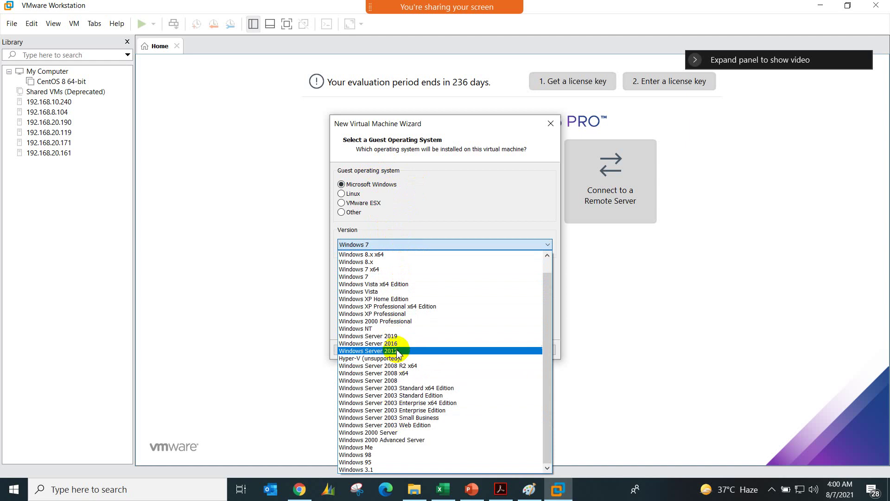
{"action": "scroll", "coordinate": [396, 352], "scroll_direction": "up", "scroll_amount": 1}
{"action": "left_click", "coordinate": [387, 254]}
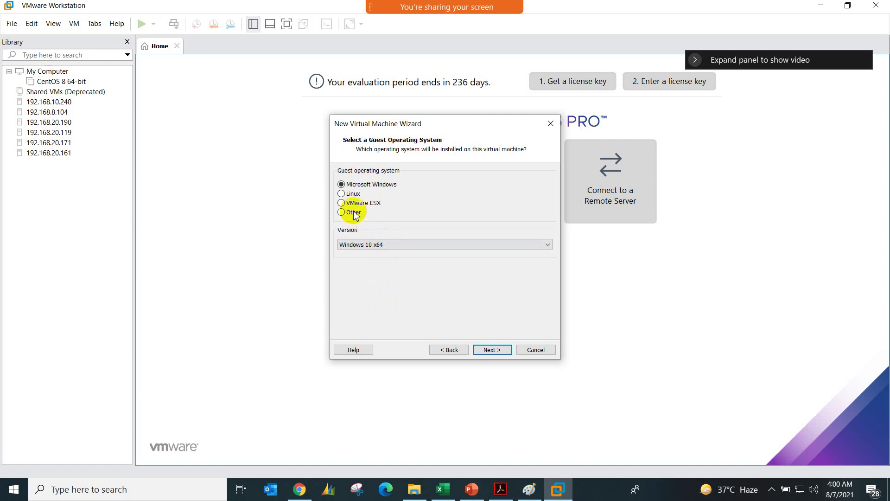
Select Linux as the guest operating system, browse its full list of supported versions, and select VMware ESX
{"action": "left_click", "coordinate": [351, 193]}
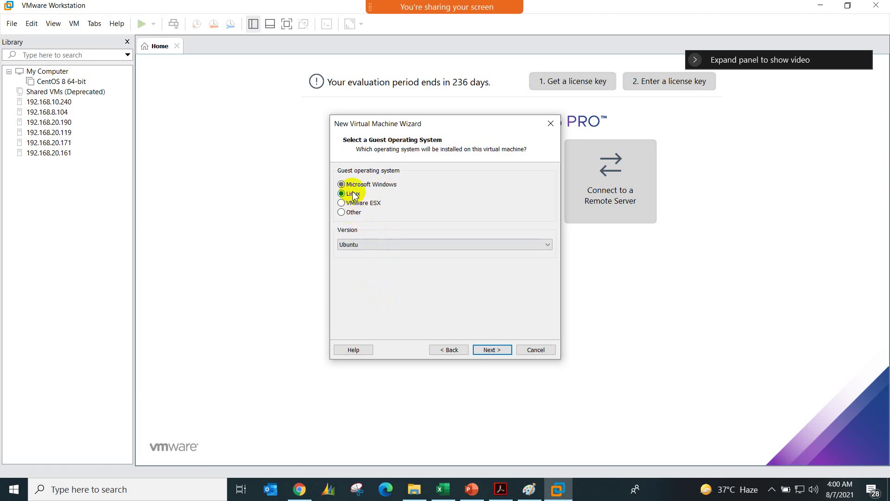
{"action": "left_click", "coordinate": [392, 244]}
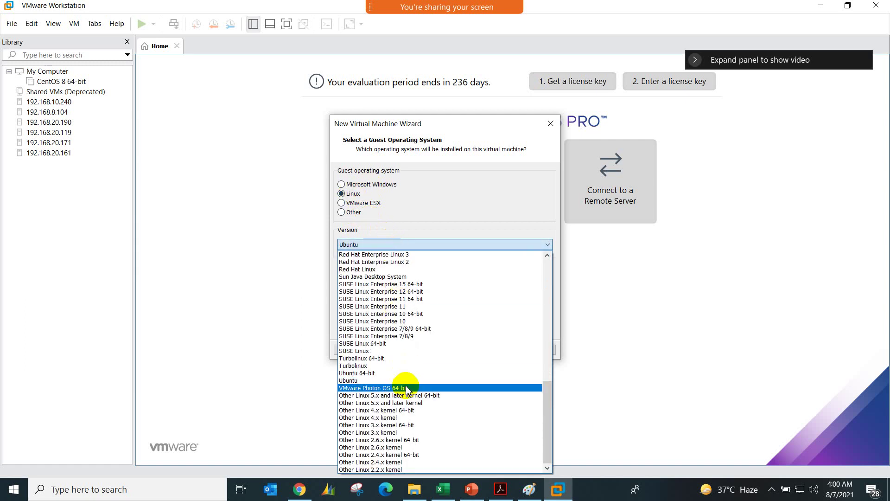
{"action": "scroll", "coordinate": [406, 390], "scroll_direction": "up", "scroll_amount": 15}
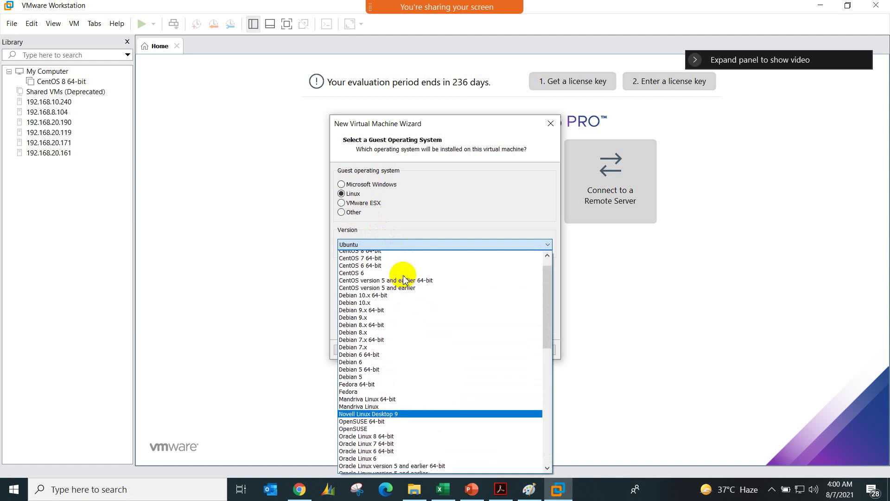
{"action": "scroll", "coordinate": [399, 345], "scroll_direction": "up", "scroll_amount": 1}
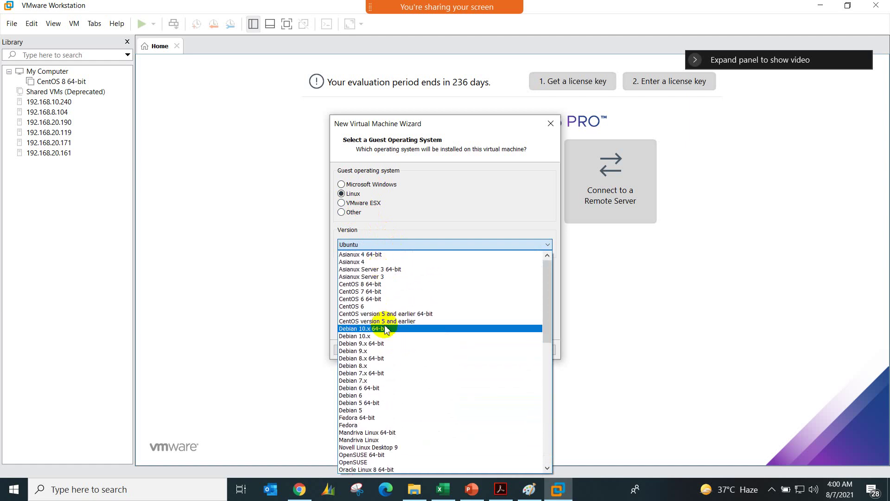
{"action": "scroll", "coordinate": [385, 329], "scroll_direction": "down", "scroll_amount": 15}
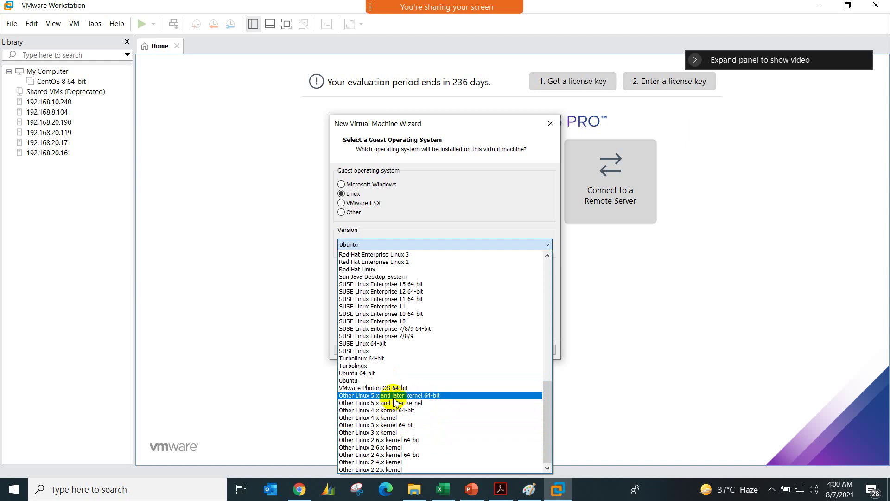
{"action": "left_click", "coordinate": [439, 208]}
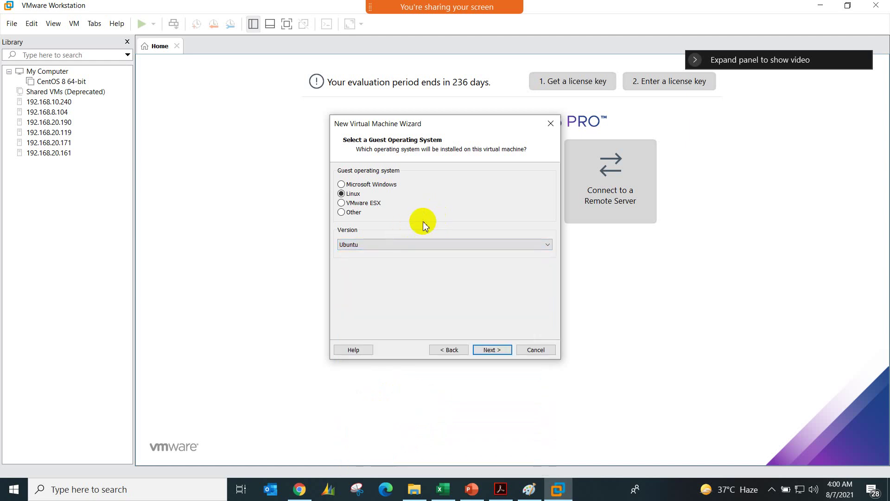
{"action": "left_click", "coordinate": [387, 245]}
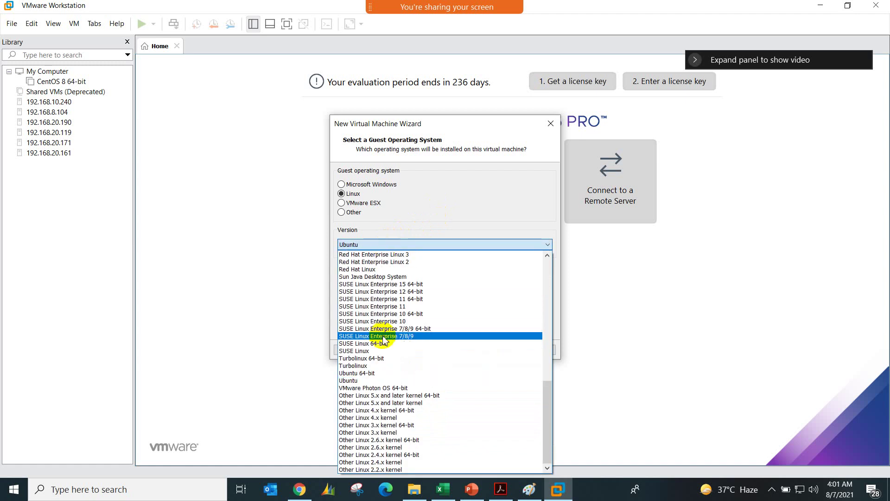
{"action": "scroll", "coordinate": [383, 340], "scroll_direction": "up", "scroll_amount": 7}
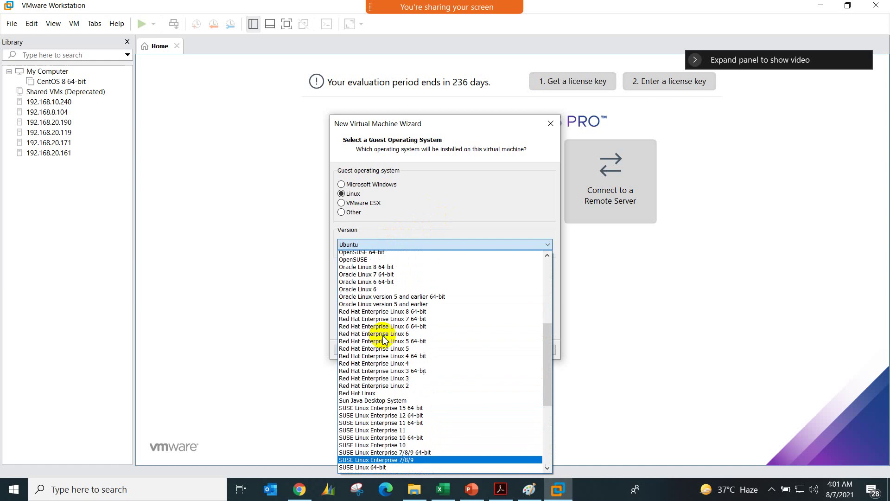
{"action": "scroll", "coordinate": [384, 340], "scroll_direction": "up", "scroll_amount": 6}
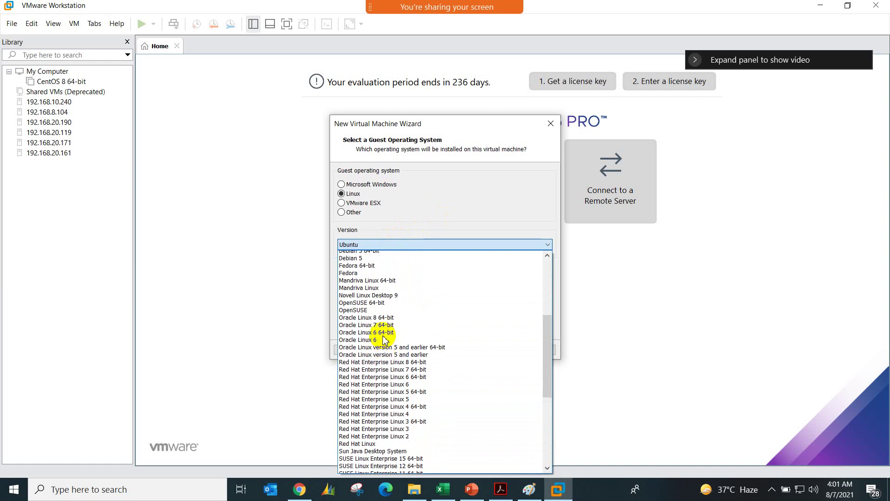
{"action": "scroll", "coordinate": [384, 340], "scroll_direction": "up", "scroll_amount": 1}
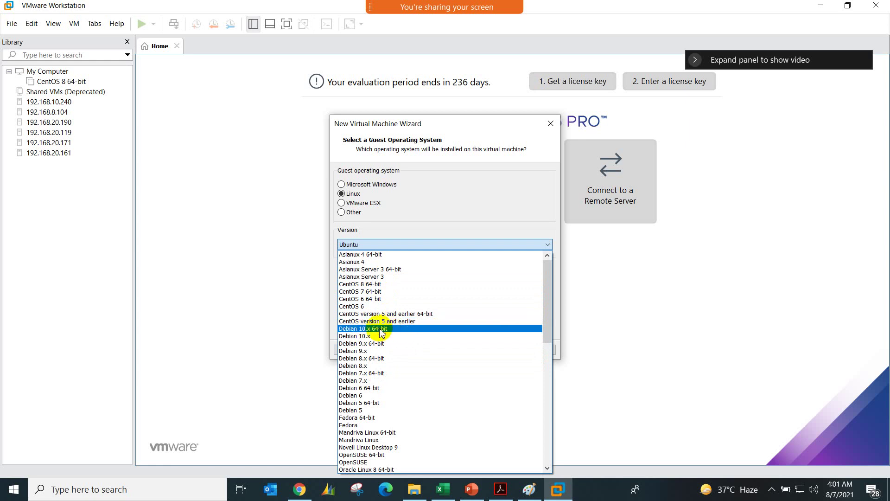
{"action": "left_click", "coordinate": [416, 220]}
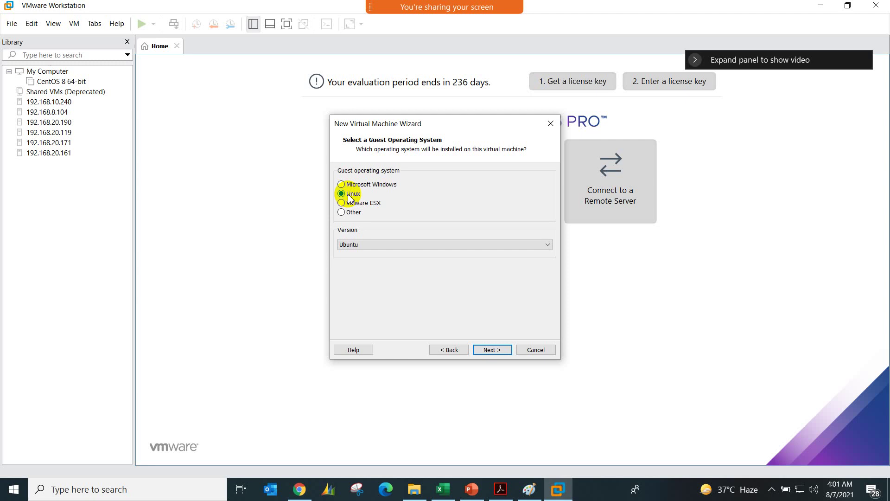
{"action": "left_click", "coordinate": [377, 208]}
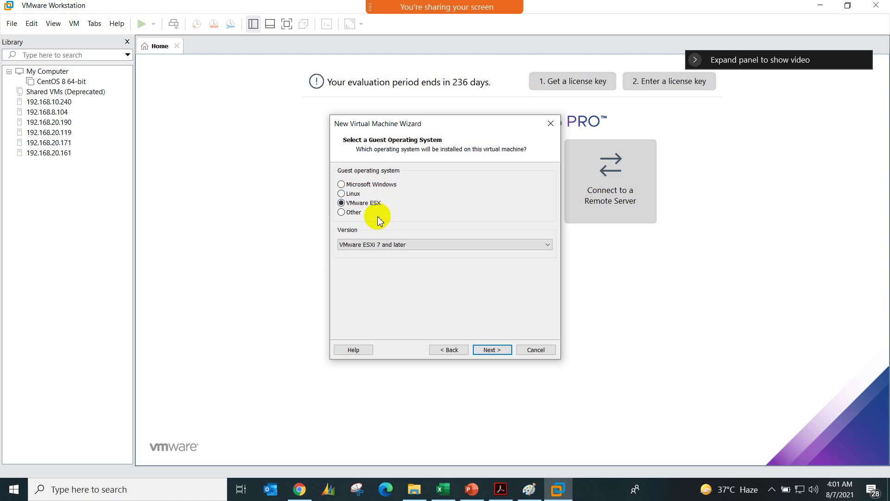
Set the guest operating system to Microsoft Windows with version Windows 7, and continue to the virtual machine naming page
{"action": "left_click", "coordinate": [380, 185]}
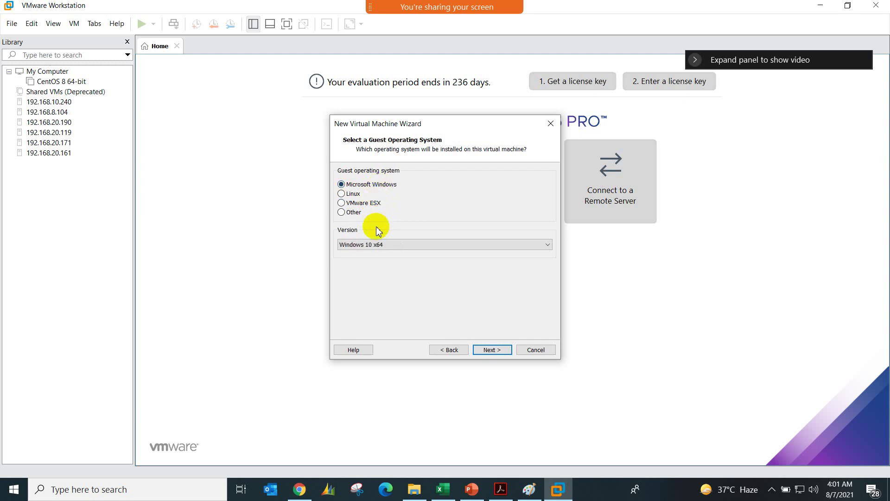
{"action": "left_click", "coordinate": [377, 244]}
{"action": "left_click", "coordinate": [373, 291]}
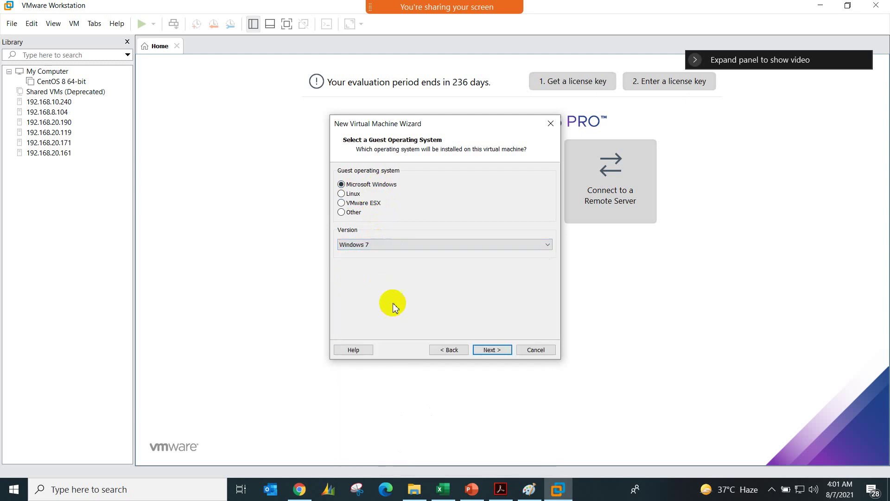
{"action": "left_click", "coordinate": [493, 350]}
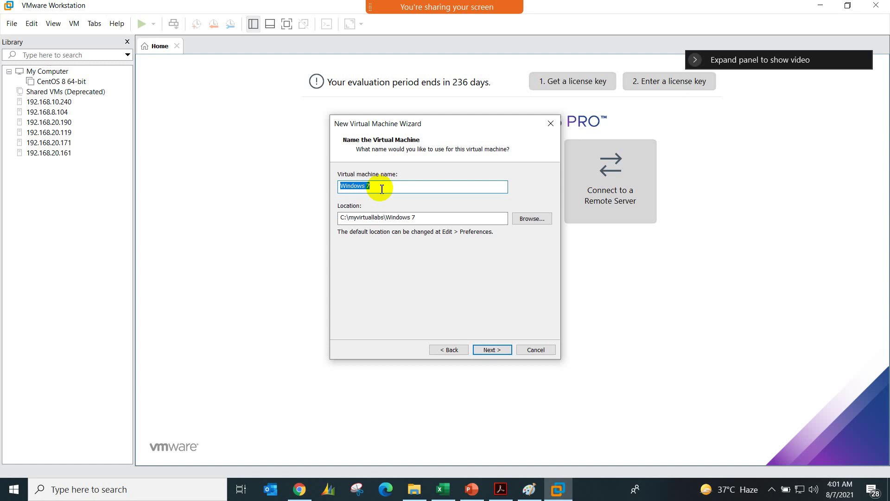
Name the virtual machine vm01-win7, keep its location at C:\myvirtuallabs\vm01-win7, and continue to the disk capacity page
{"action": "type", "text": "vm01-win7"}
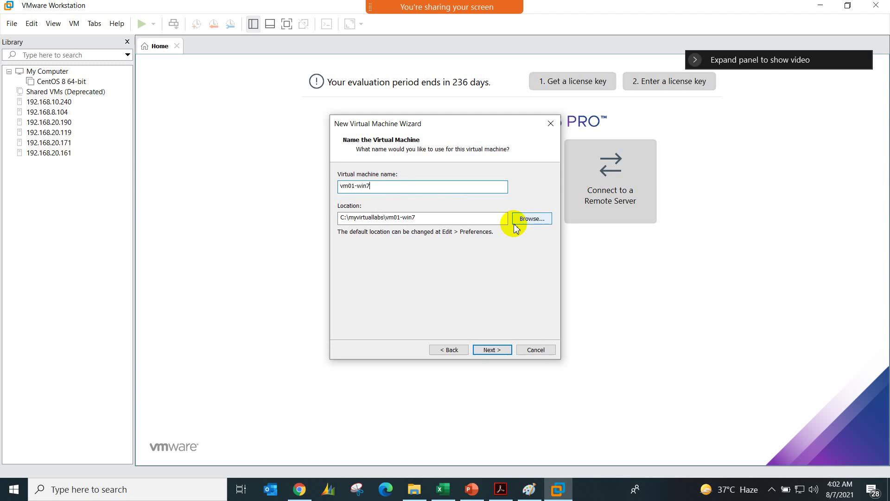
{"action": "left_click", "coordinate": [456, 219]}
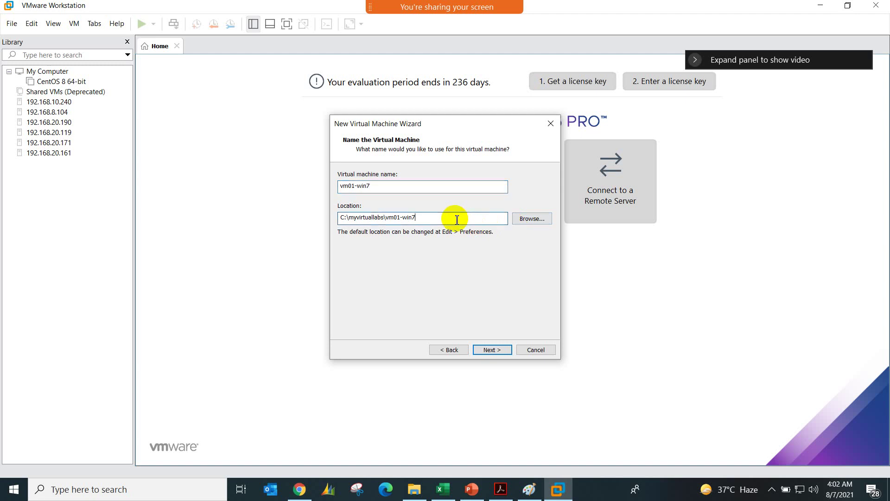
{"action": "left_click", "coordinate": [492, 349]}
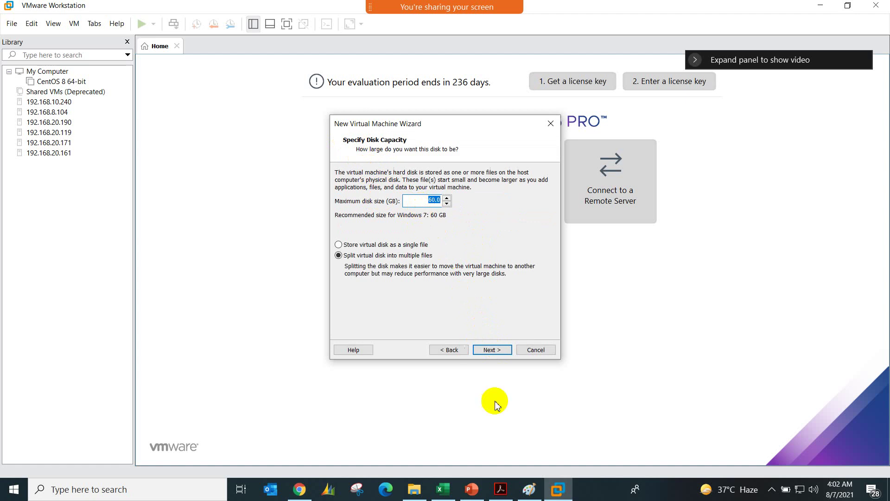
Switch to Paint, draw a green rectangle about 171 × 58 px directly above the hardware box, and label it "o/s"
{"action": "left_click", "coordinate": [529, 489]}
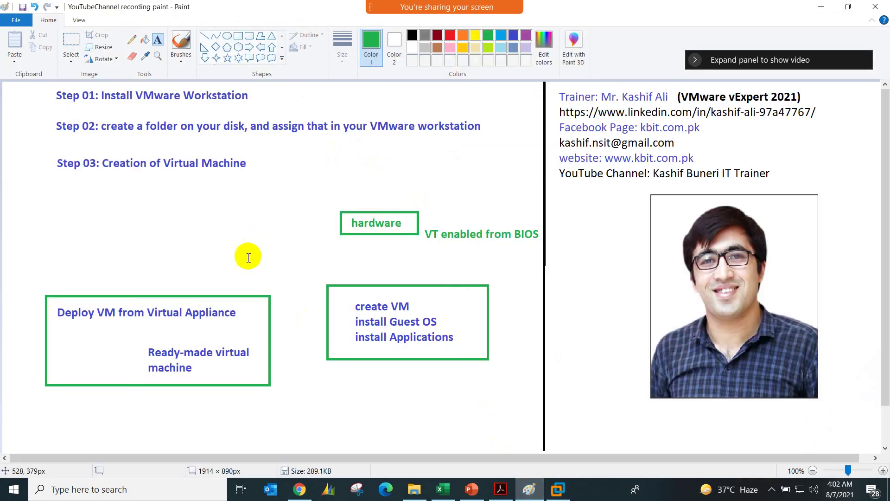
{"action": "left_click", "coordinate": [238, 35]}
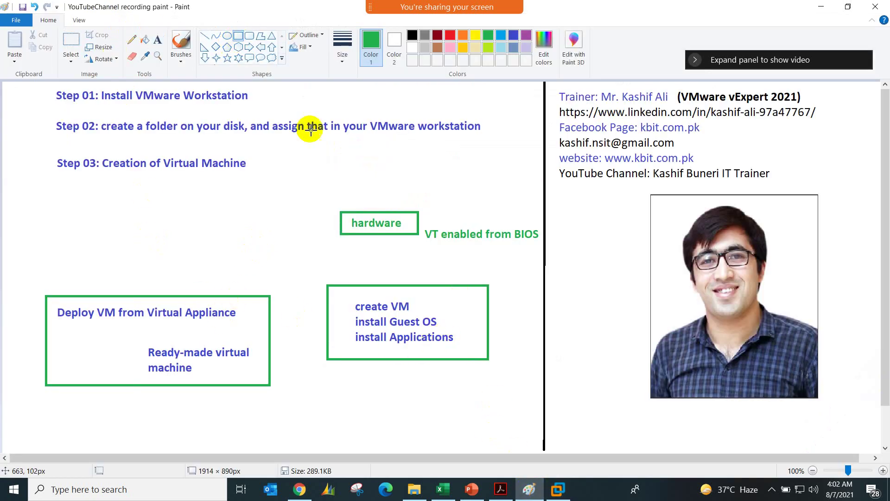
{"action": "left_click_drag", "start_coordinate": [339, 211], "coordinate": [419, 184]}
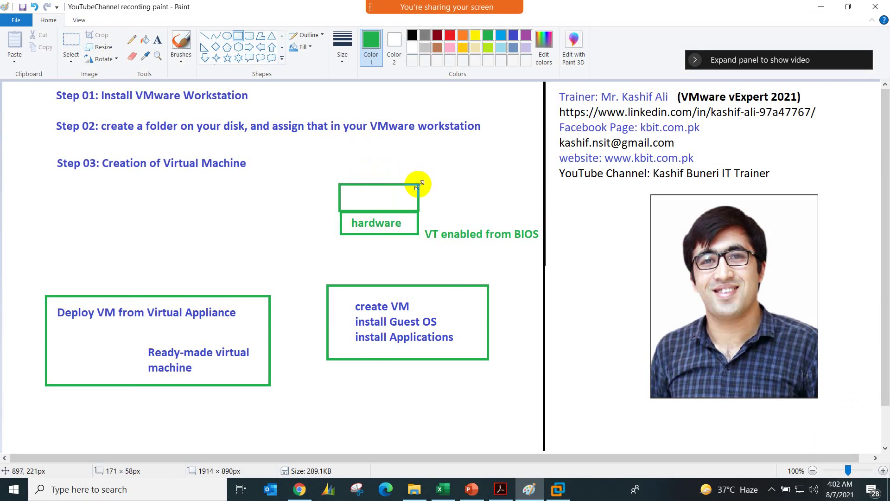
{"action": "left_click", "coordinate": [158, 39]}
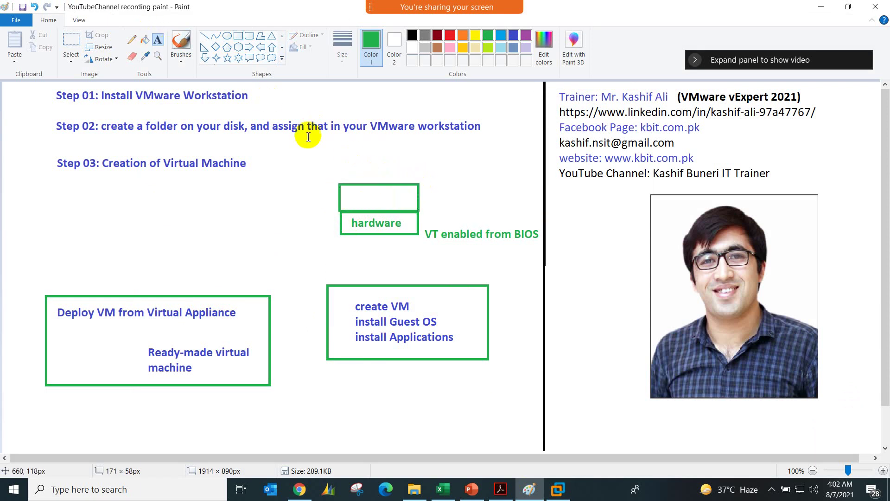
{"action": "left_click", "coordinate": [348, 190]}
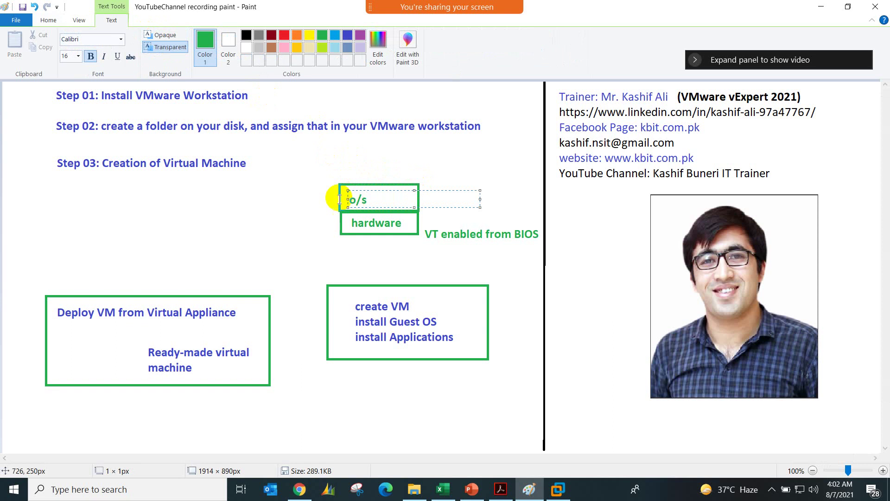
{"action": "left_click", "coordinate": [331, 202]}
Draw a green rectangle about 174 × 44 px above the o/s box and add the text "VMware workstation" on two lines
{"action": "left_click", "coordinate": [237, 36]}
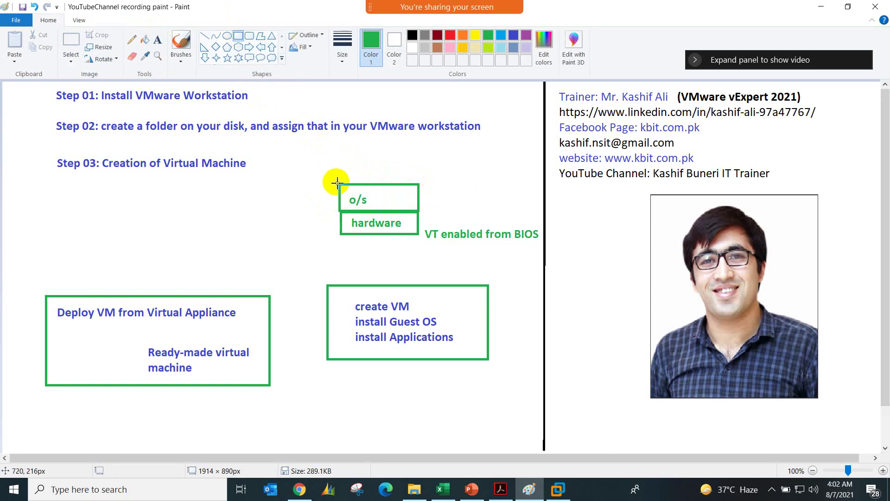
{"action": "left_click_drag", "start_coordinate": [338, 183], "coordinate": [418, 162]}
{"action": "left_click", "coordinate": [157, 39]}
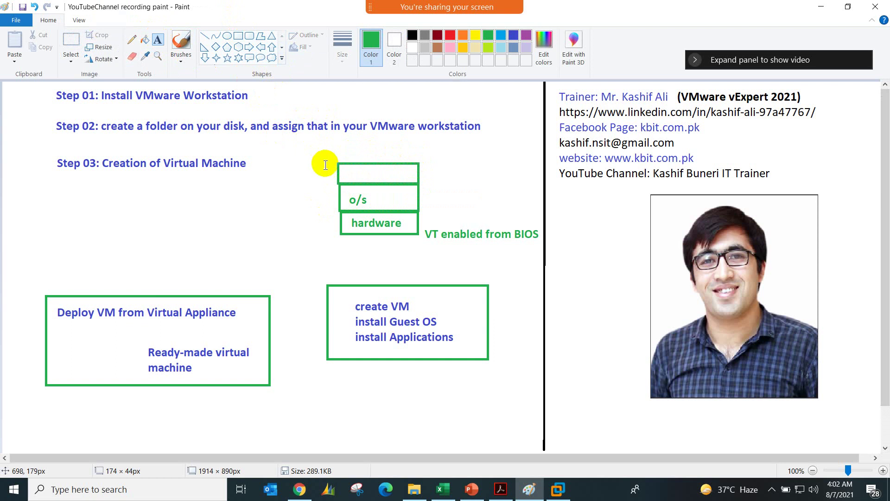
{"action": "left_click", "coordinate": [342, 162]}
{"action": "type", "text": "VMware"}
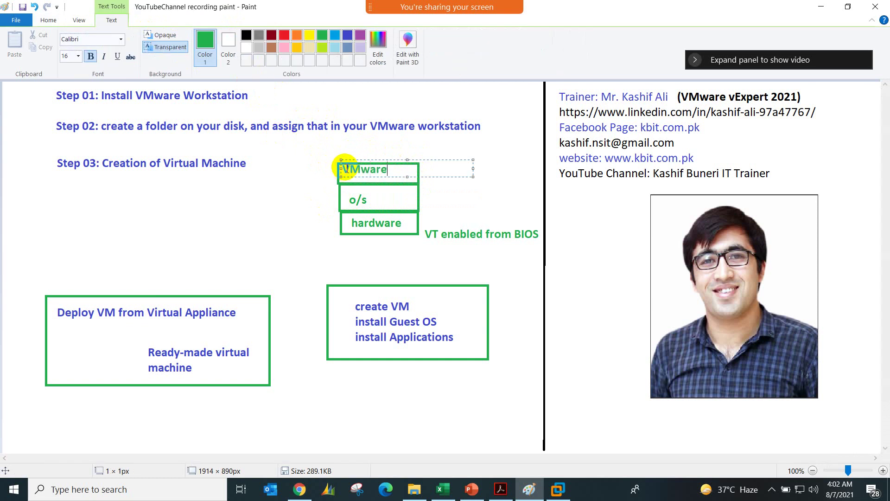
{"action": "key", "text": "Return"}
{"action": "type", "text": "workstation"}
{"action": "left_click", "coordinate": [294, 223]}
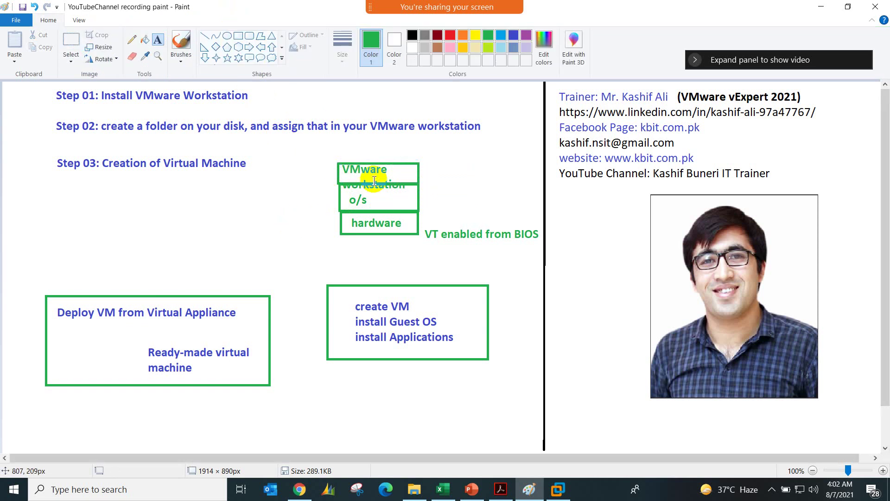
Move the stacked VMware workstation, o/s and hardware boxes down to just above the "Deploy VM from Virtual Appliance" box
{"action": "left_click", "coordinate": [72, 41]}
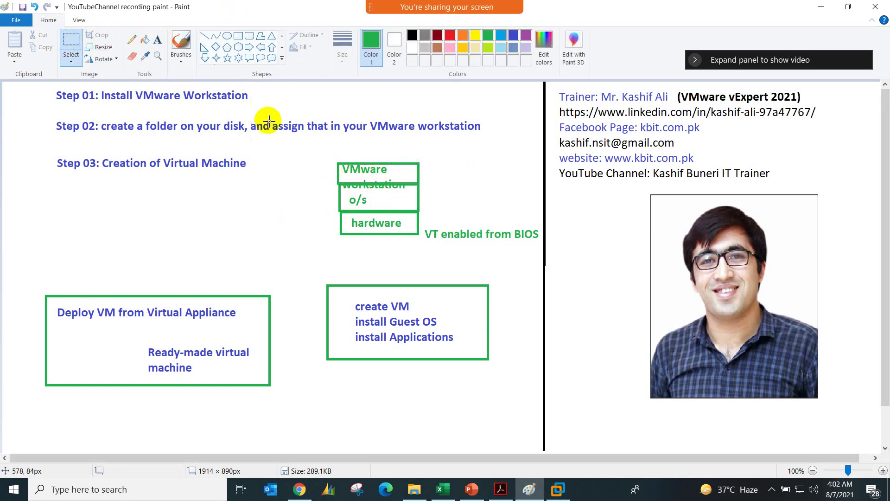
{"action": "left_click_drag", "start_coordinate": [330, 157], "coordinate": [423, 238]}
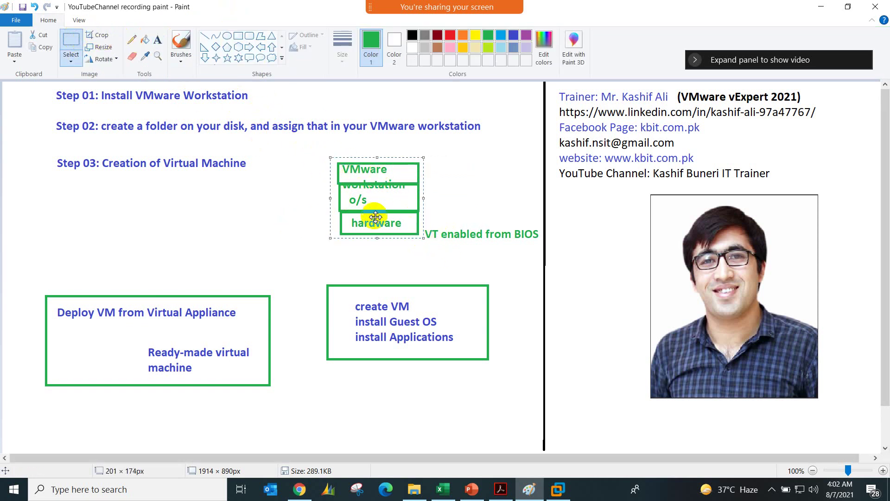
{"action": "left_click_drag", "start_coordinate": [374, 212], "coordinate": [252, 267]}
{"action": "left_click", "coordinate": [278, 153]}
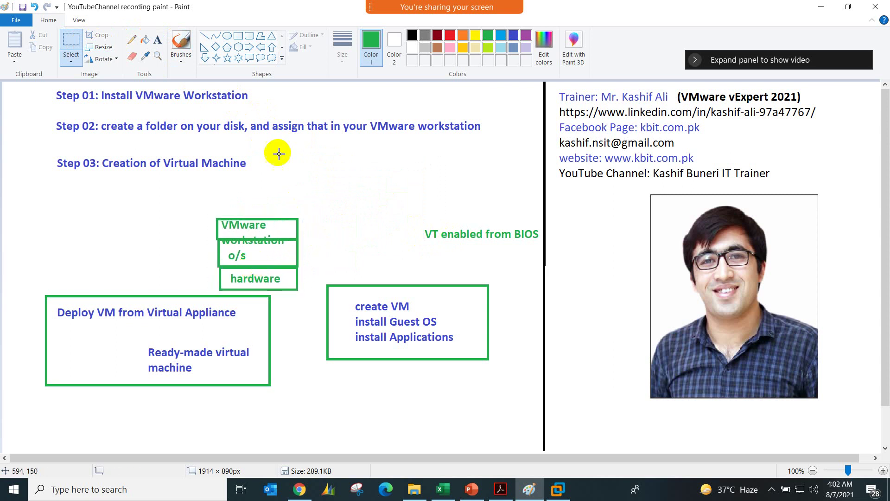
Draw a blue rectangle about 103 × 48 px above the VMware workstation box and label it "vm"
{"action": "left_click", "coordinate": [238, 36]}
{"action": "left_click_drag", "start_coordinate": [264, 194], "coordinate": [312, 216]}
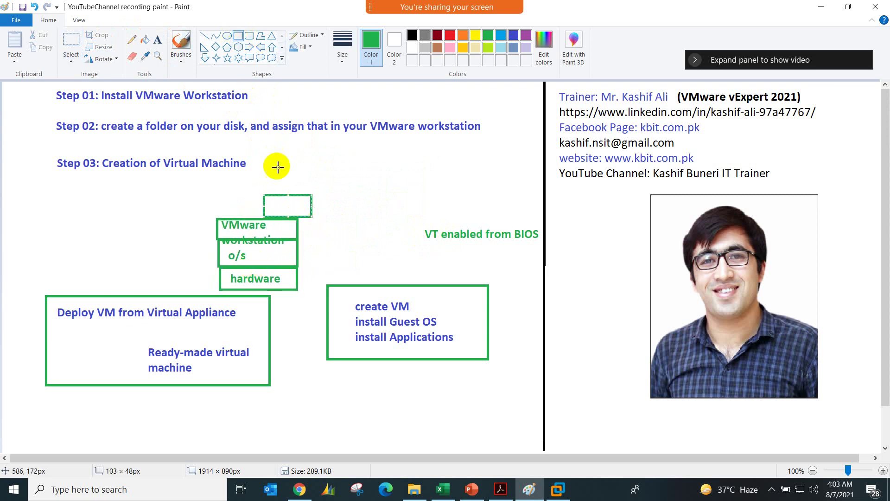
{"action": "left_click", "coordinate": [513, 35]}
{"action": "left_click", "coordinate": [158, 40]}
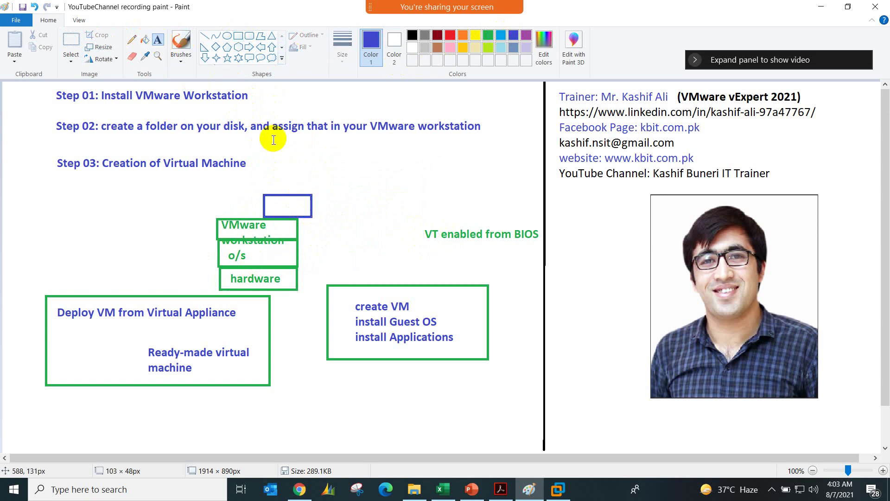
{"action": "left_click", "coordinate": [274, 207]}
{"action": "type", "text": "vm"}
{"action": "left_click", "coordinate": [312, 219]}
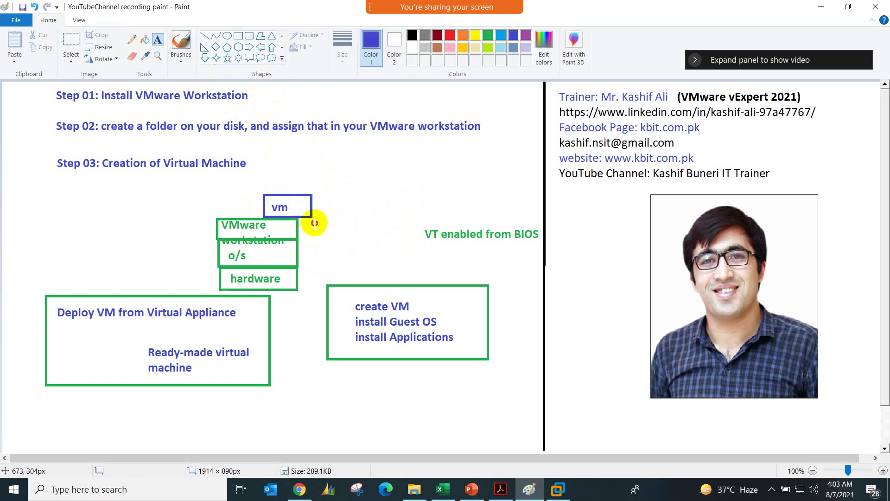
Add the blue text lines vRAM, vCPU, vDisk and vNIC beside the vm box
{"action": "left_click", "coordinate": [318, 200]}
{"action": "type", "text": "v"}
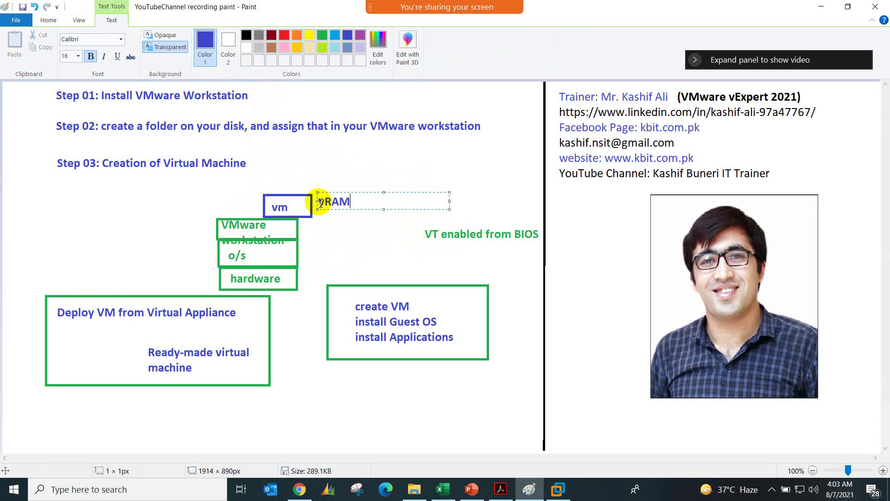
{"action": "type", "text": "RAM"}
{"action": "key", "text": "Return"}
{"action": "type", "text": "sk"}
{"action": "key", "text": "Return"}
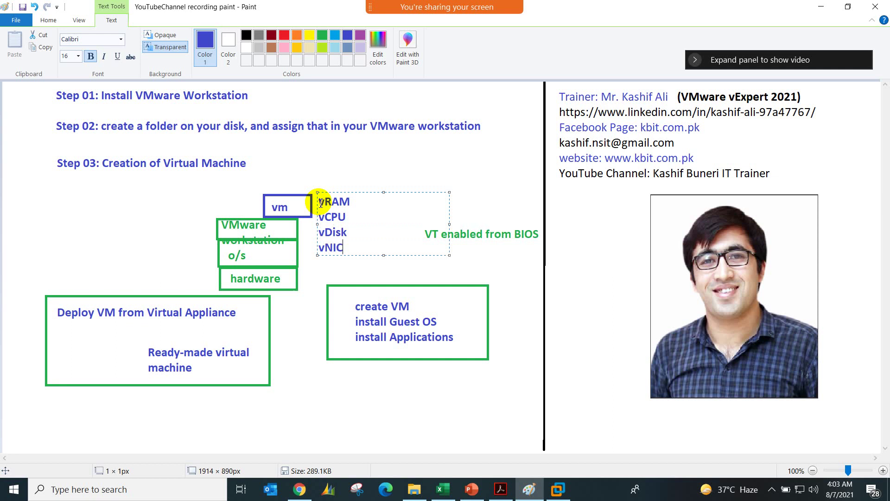
{"action": "left_click", "coordinate": [312, 260]}
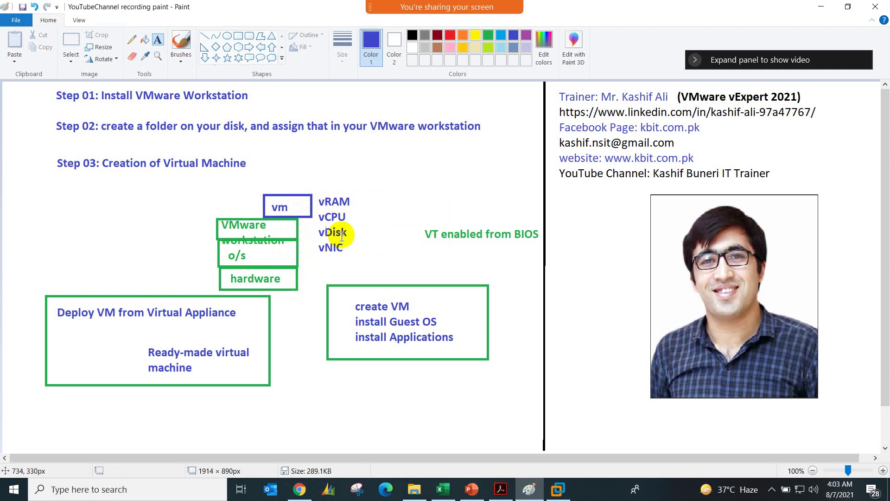
{"action": "left_click", "coordinate": [356, 236]}
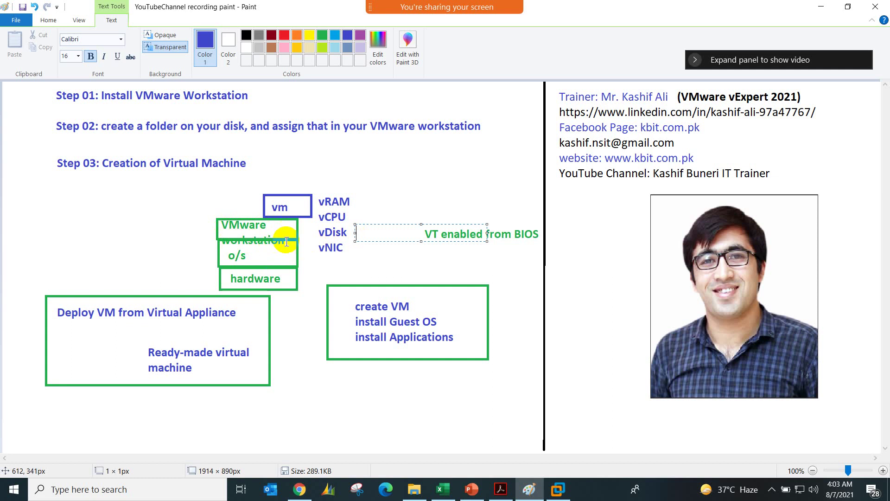
{"action": "left_click", "coordinate": [45, 206]}
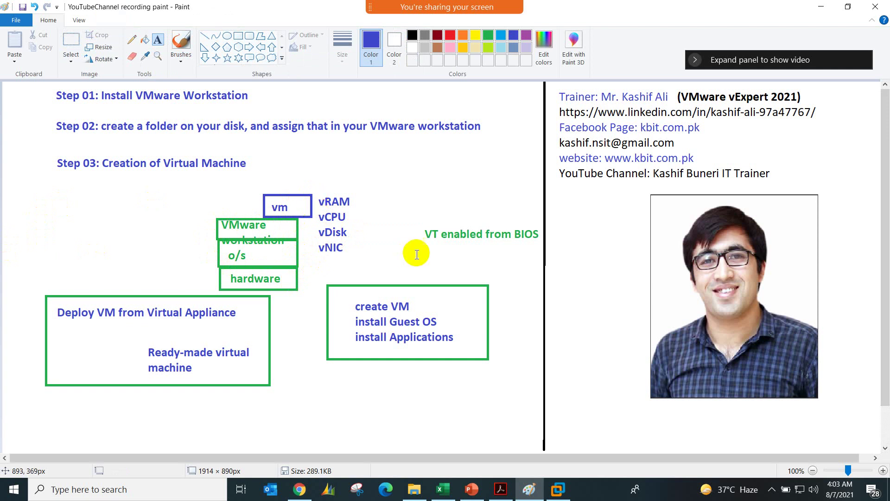
{"action": "left_click", "coordinate": [395, 192]}
{"action": "left_click", "coordinate": [279, 116]}
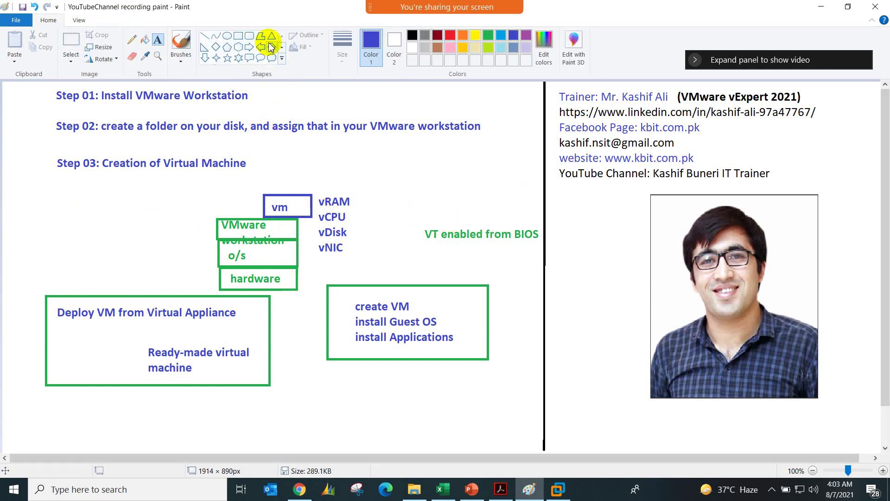
Draw a black rectangle about 105 × 55 px directly above the vm box and label it "win 10"
{"action": "left_click", "coordinate": [412, 35]}
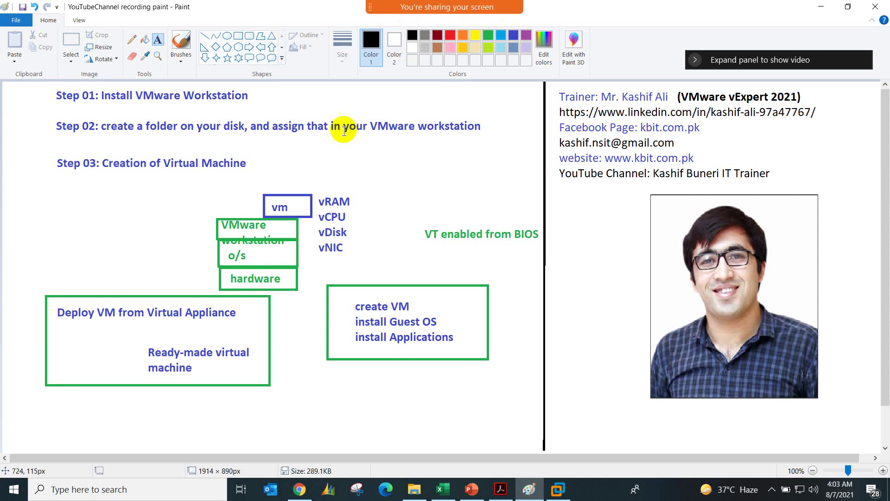
{"action": "left_click", "coordinate": [238, 36]}
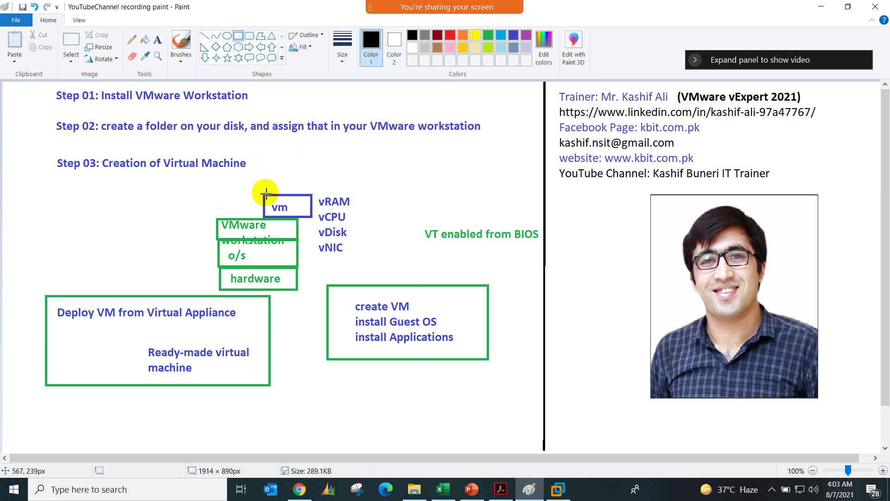
{"action": "left_click_drag", "start_coordinate": [263, 192], "coordinate": [313, 167]}
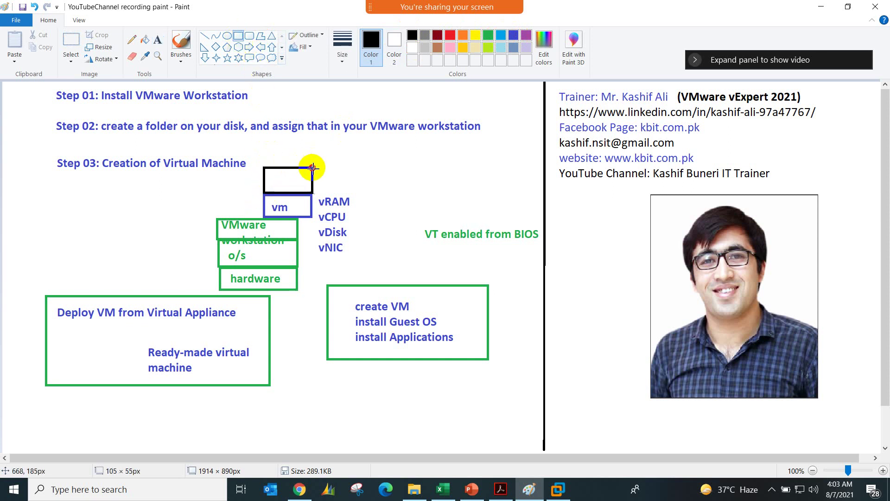
{"action": "left_click", "coordinate": [158, 40]}
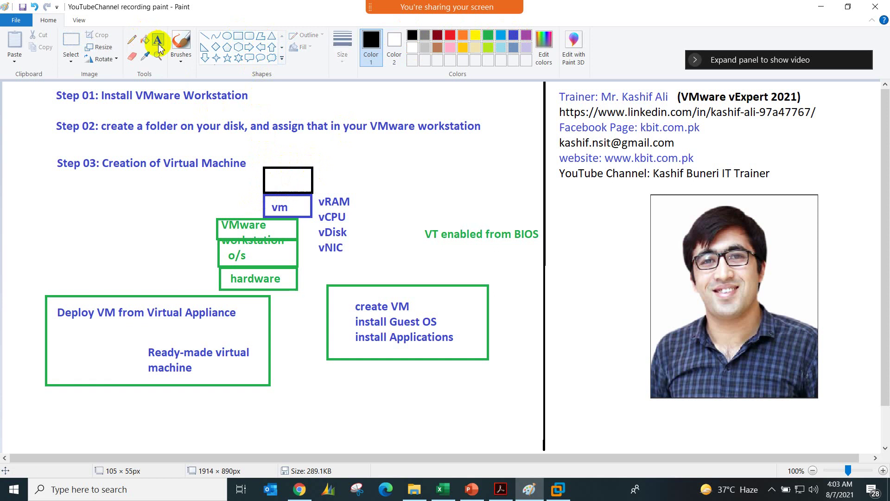
{"action": "left_click", "coordinate": [264, 171]}
{"action": "type", "text": "wind"}
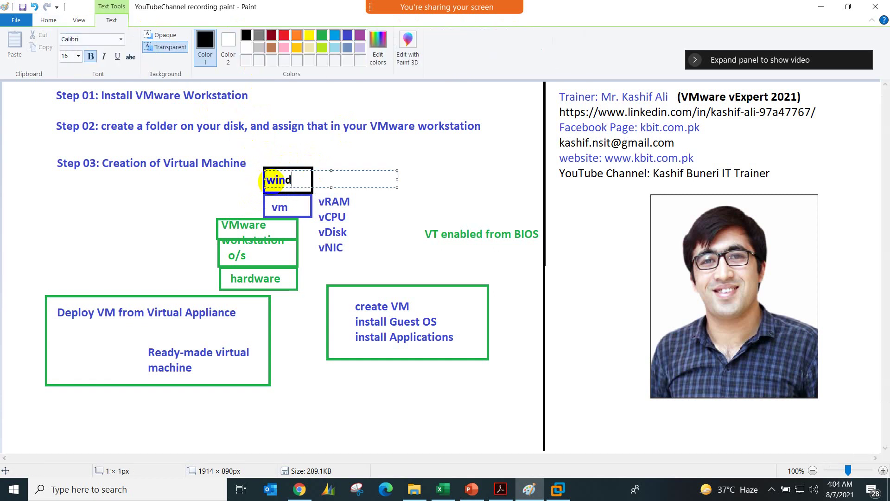
{"action": "key", "text": "BackSpace"}
{"action": "type", "text": "10"}
{"action": "left_click", "coordinate": [353, 234]}
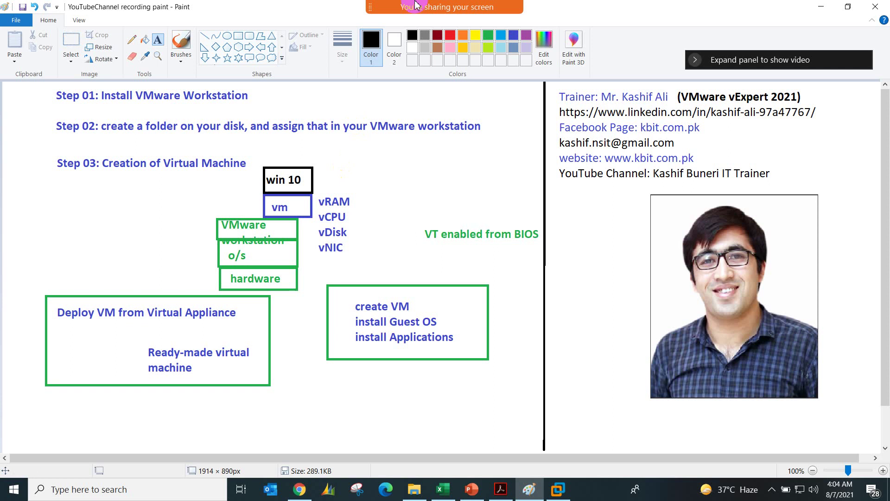
Open the meeting's participants list and chat, and move and enlarge the chat window
{"action": "mouse_move", "coordinate": [417, 7]}
{"action": "left_click", "coordinate": [550, 24]}
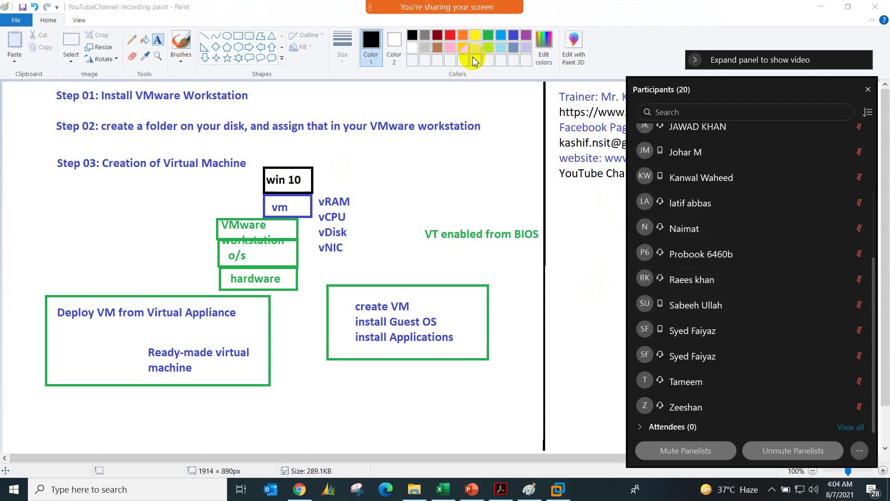
{"action": "mouse_move", "coordinate": [463, 8]}
{"action": "left_click", "coordinate": [593, 29]}
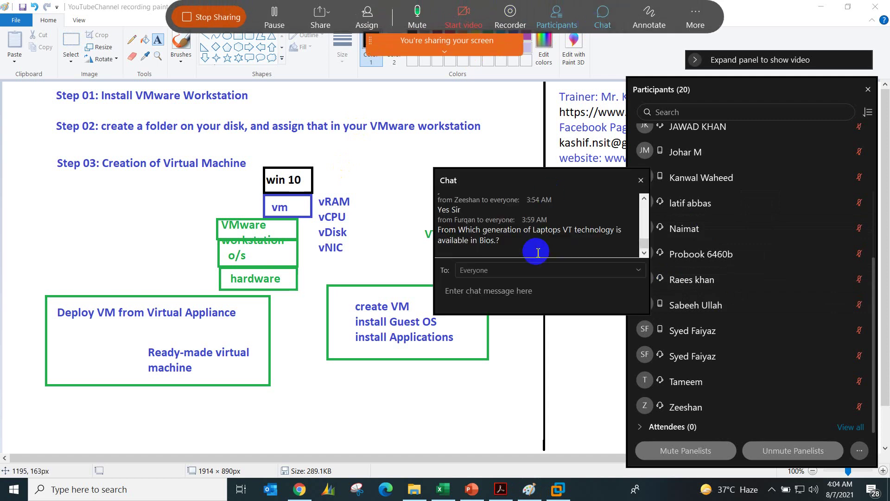
{"action": "left_click_drag", "start_coordinate": [538, 186], "coordinate": [412, 140]}
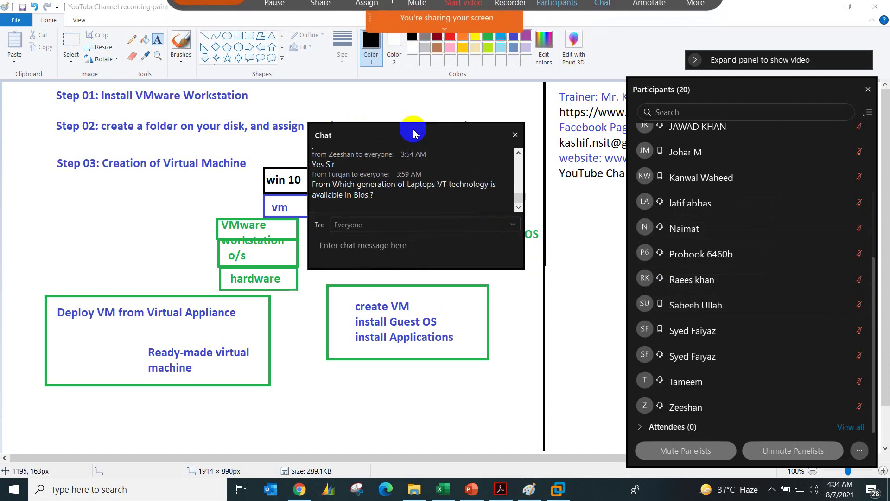
{"action": "left_click_drag", "start_coordinate": [525, 269], "coordinate": [556, 361]}
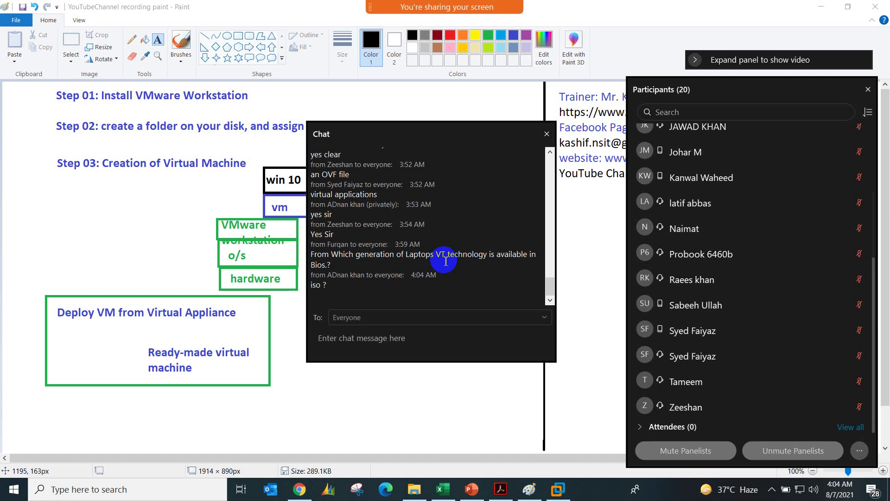
Read the participants' answers in the meeting chat and close the chat window
{"action": "scroll", "coordinate": [663, 290], "scroll_direction": "up", "scroll_amount": 3}
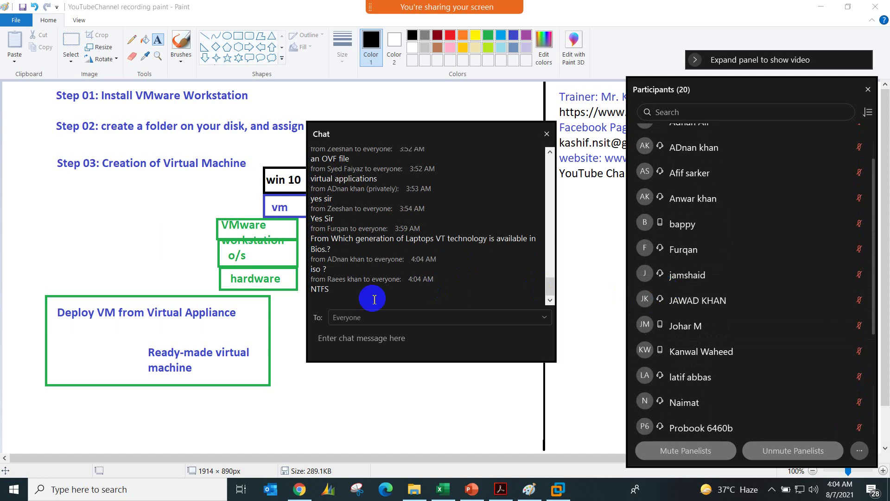
{"action": "left_click", "coordinate": [369, 332]}
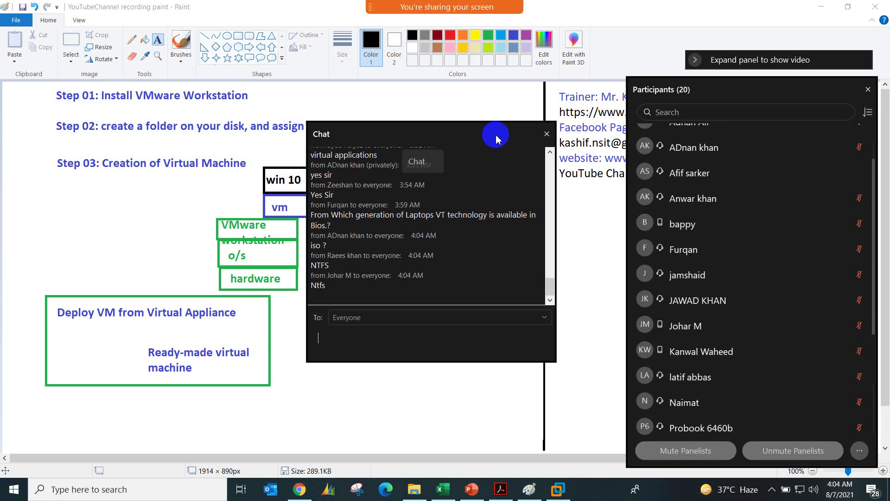
{"action": "left_click", "coordinate": [546, 136]}
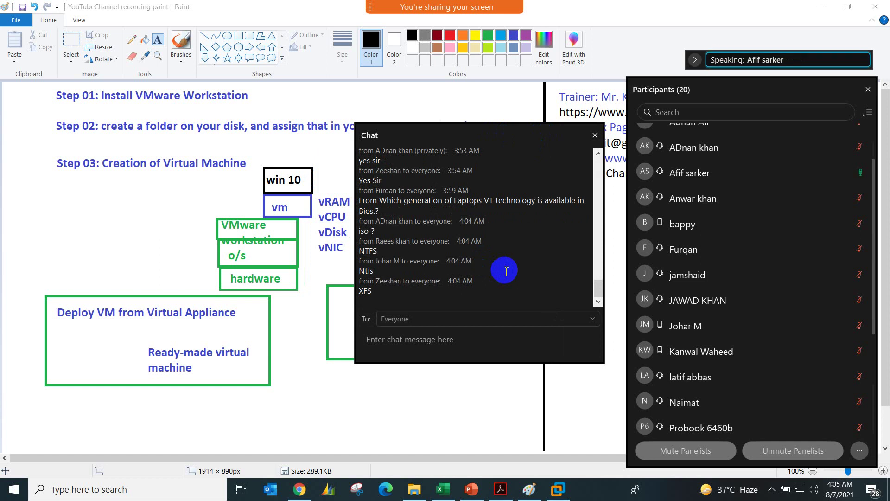
{"action": "left_click", "coordinate": [196, 195]}
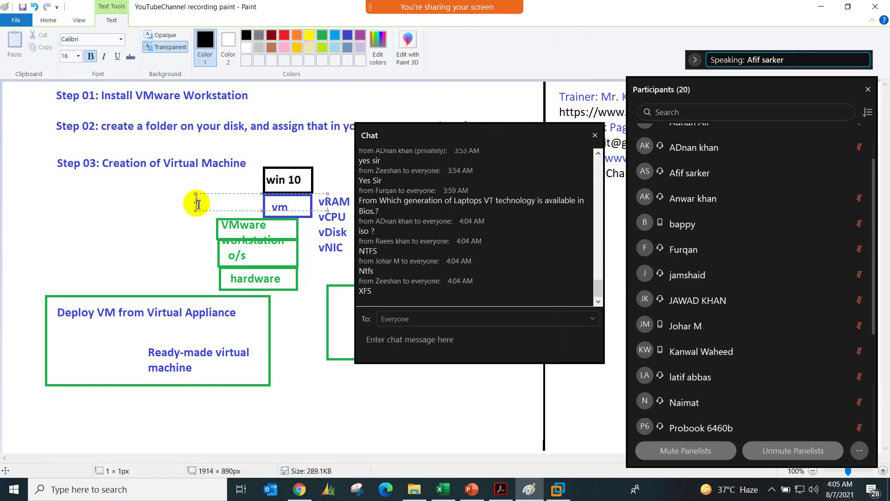
{"action": "left_click", "coordinate": [196, 262]}
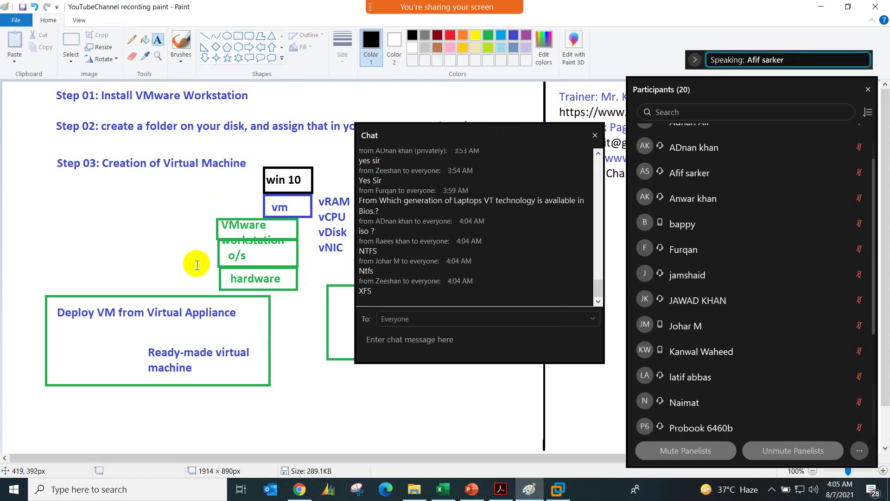
{"action": "left_click", "coordinate": [595, 135]}
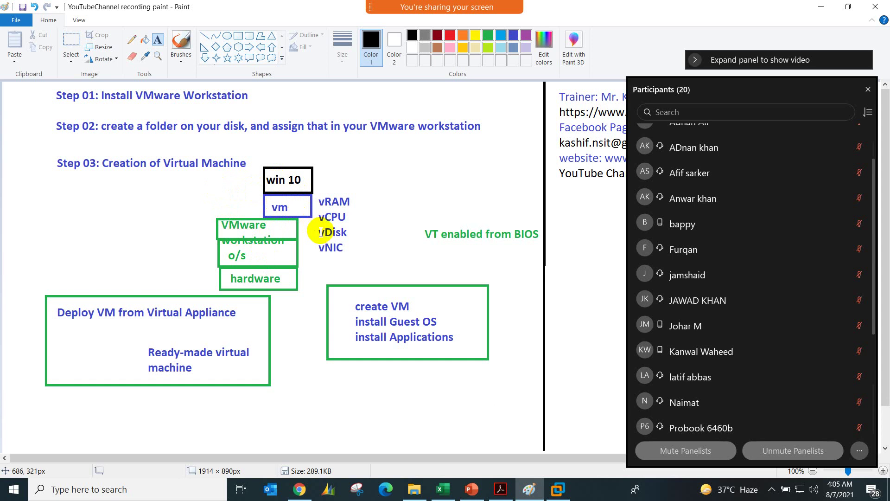
Add the black text "(.vmdk)" beside vDisk and "Guest os" beside the win 10 box
{"action": "left_click", "coordinate": [354, 234]}
{"action": "type", "text": "(.vmdk)"}
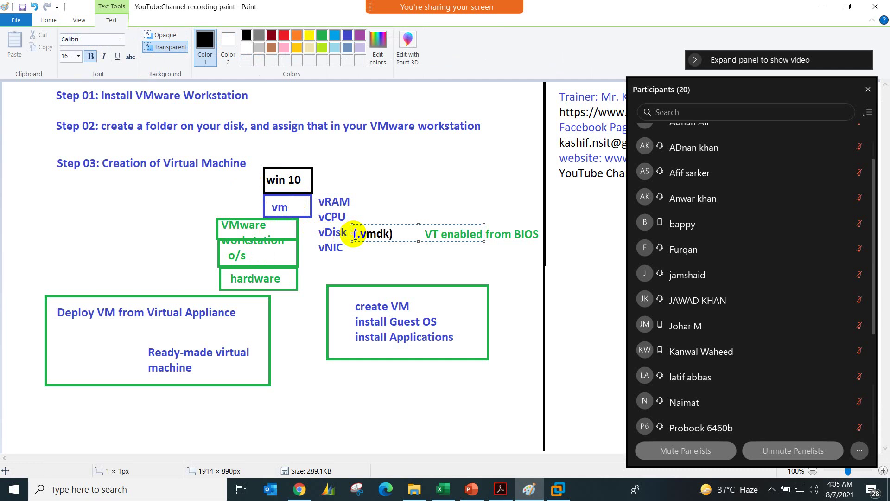
{"action": "left_click", "coordinate": [367, 250]}
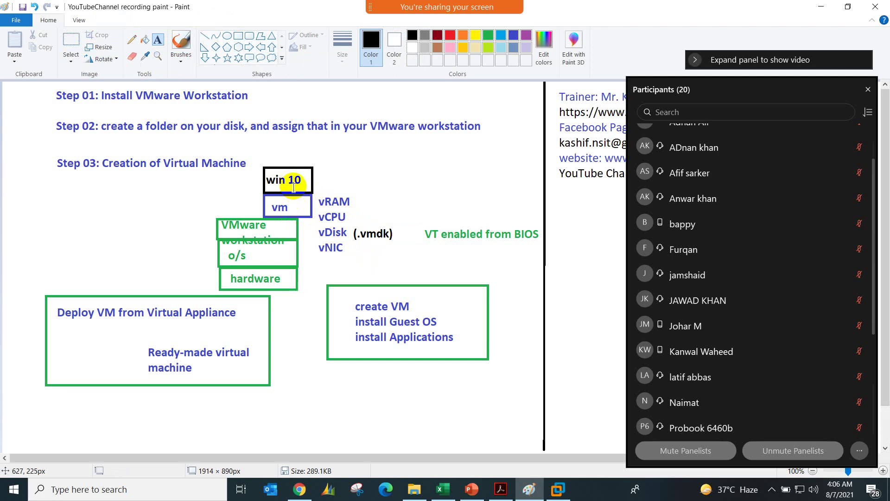
{"action": "left_click", "coordinate": [319, 168]}
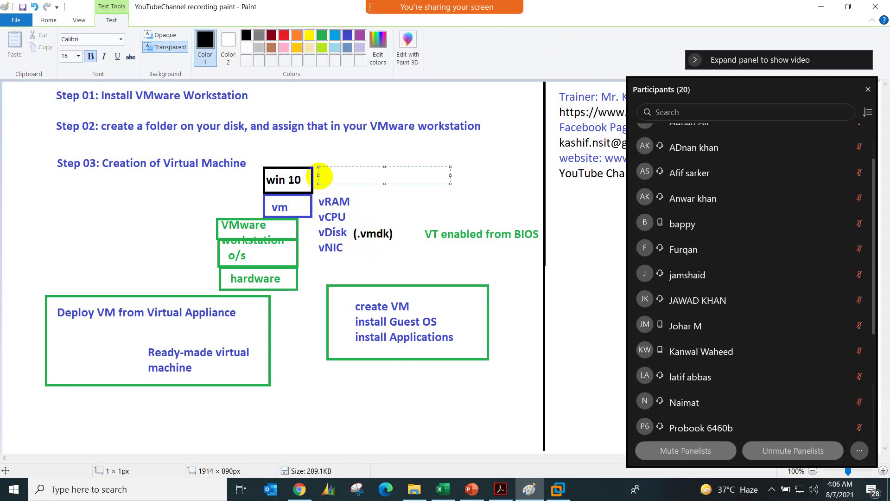
{"action": "type", "text": "Guest os"}
{"action": "left_click", "coordinate": [366, 197]}
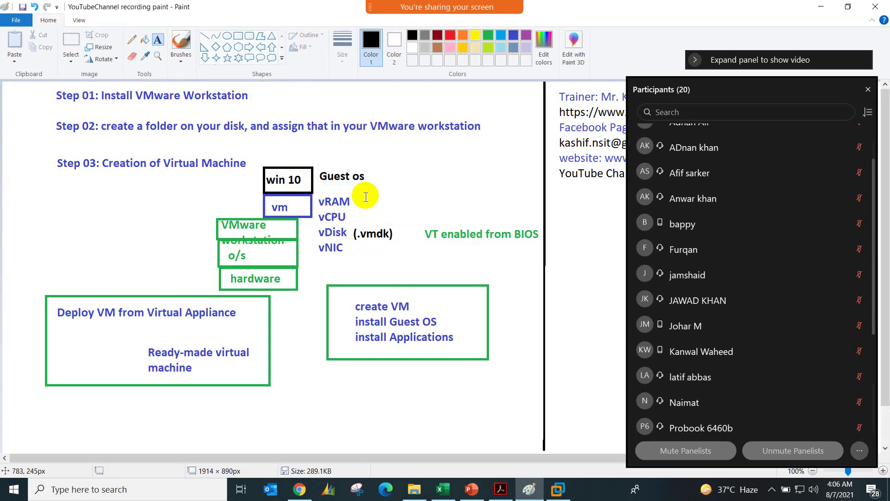
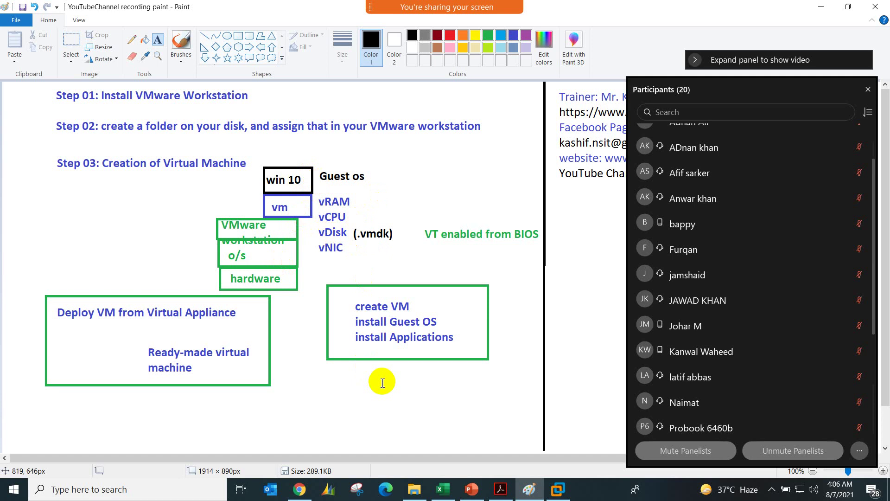
{"action": "scroll", "coordinate": [742, 374], "scroll_direction": "down", "scroll_amount": 4}
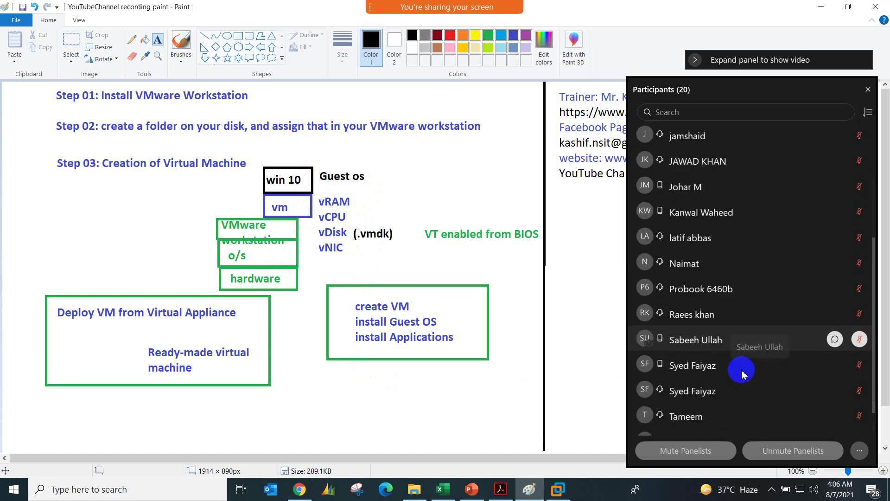
{"action": "scroll", "coordinate": [741, 373], "scroll_direction": "up", "scroll_amount": 5}
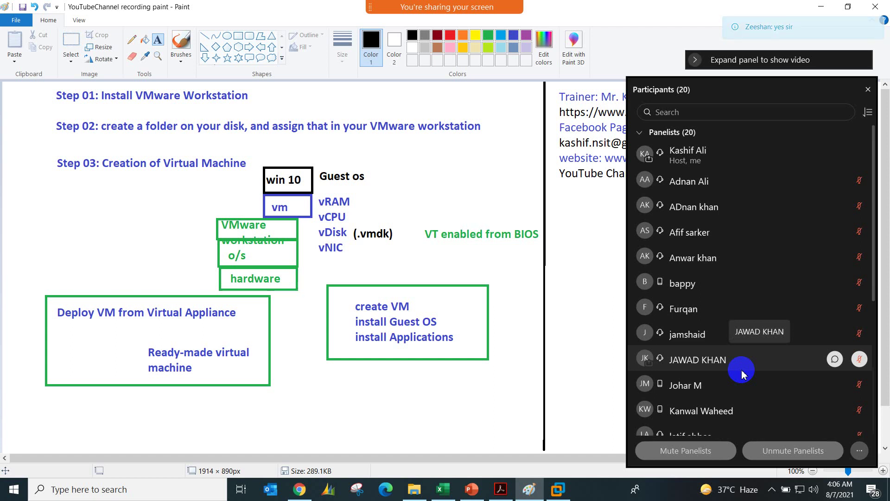
Close the participants list, switch to VMware Workstation and set the new virtual machine's maximum disk size to 10 GB
{"action": "left_click", "coordinate": [868, 89]}
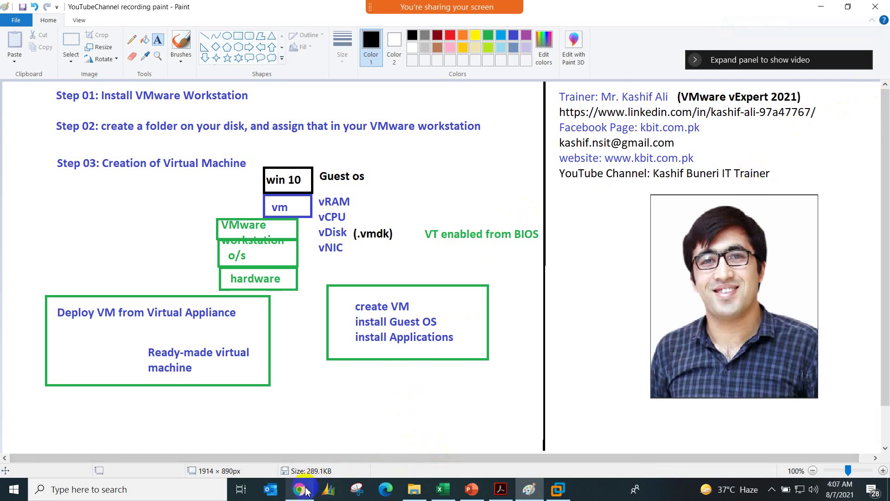
{"action": "left_click", "coordinate": [557, 489]}
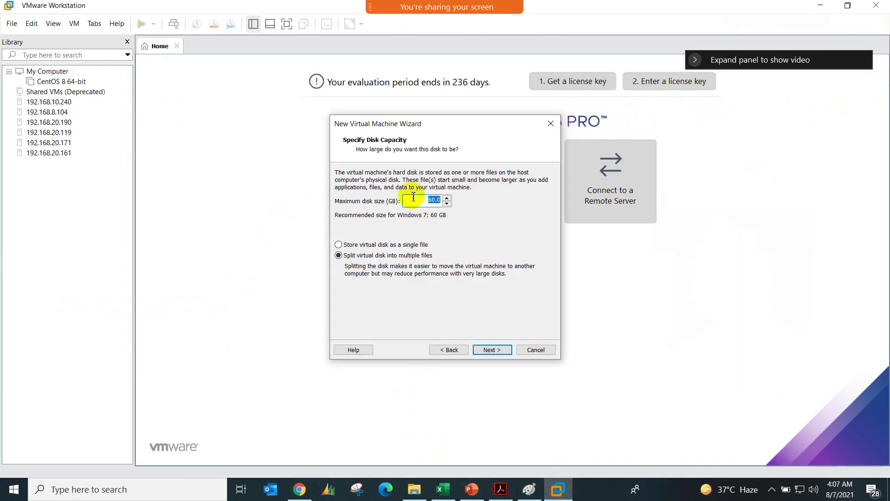
{"action": "type", "text": "10"}
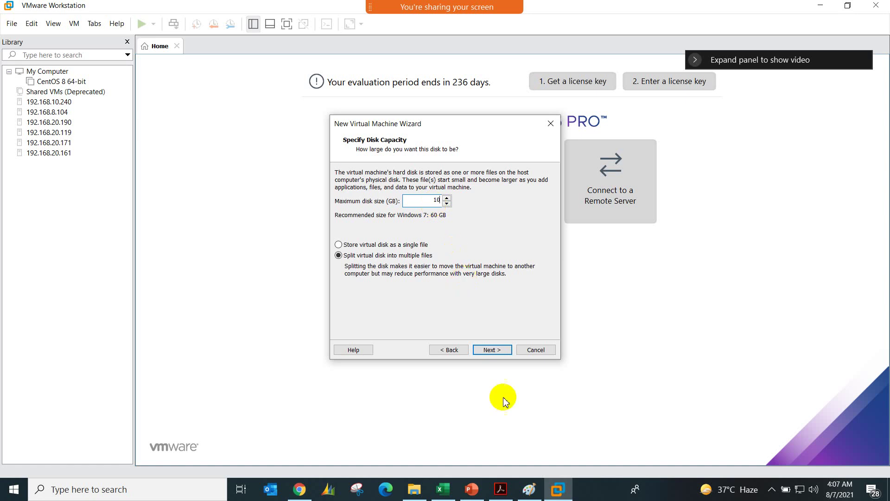
Switch to Paint and add the black text "50GB Free space in your physical disk" just left of the o/s and hardware boxes
{"action": "mouse_move", "coordinate": [528, 487]}
{"action": "left_click", "coordinate": [518, 463]}
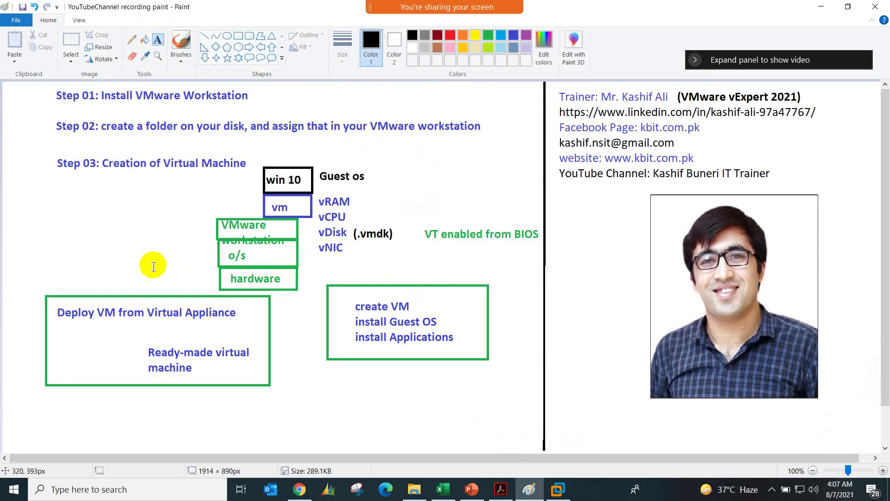
{"action": "left_click", "coordinate": [120, 265]}
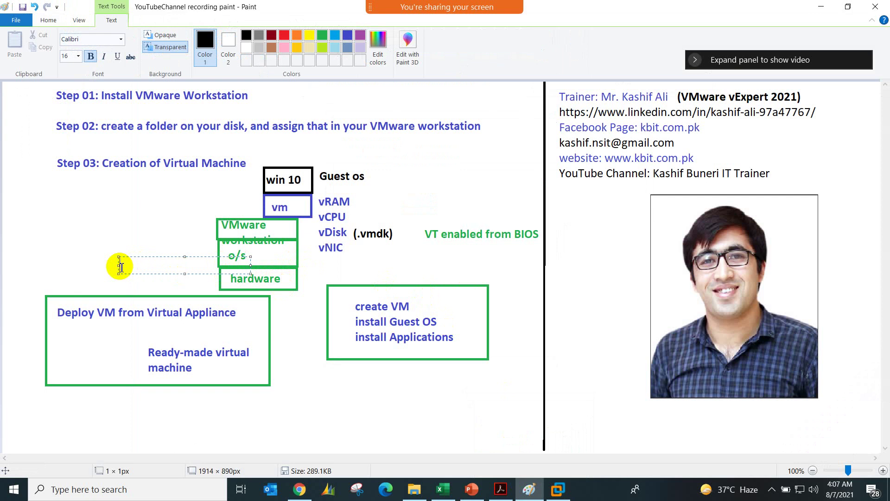
{"action": "type", "text": "50GB Free s"}
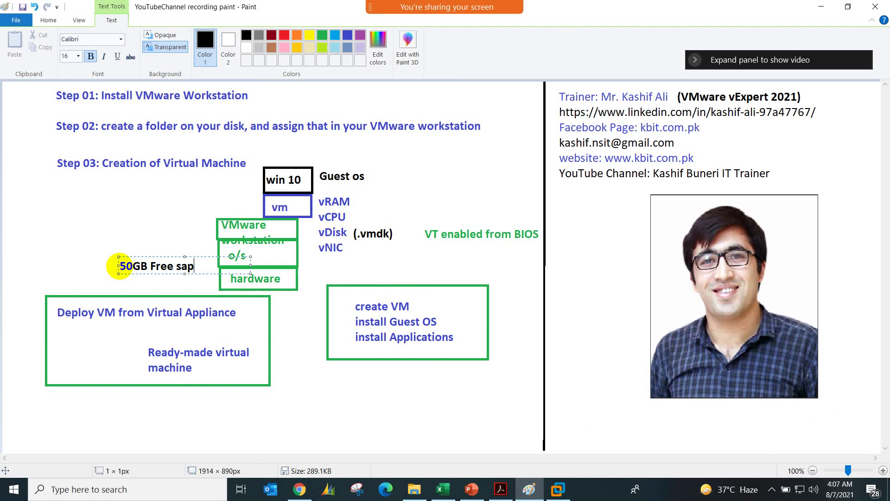
{"action": "type", "text": "pace in your physical disk"}
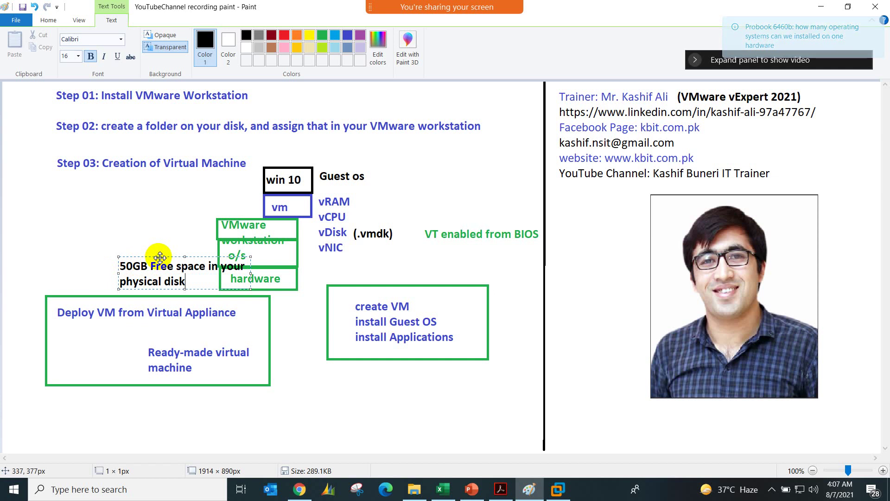
{"action": "left_click_drag", "start_coordinate": [160, 257], "coordinate": [128, 257]}
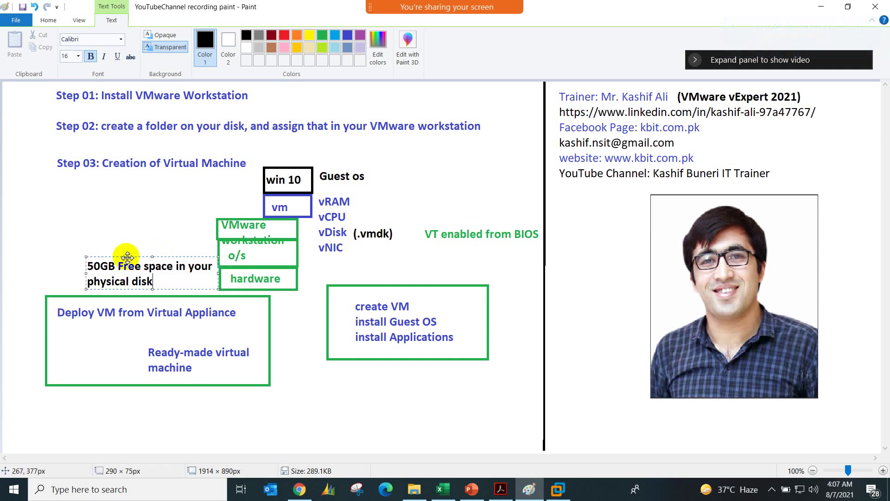
Add the black text "100GB" between the (.vmdk) label and the "VT enabled from BIOS" note
{"action": "left_click", "coordinate": [346, 232]}
{"action": "left_click", "coordinate": [377, 213]}
{"action": "left_click", "coordinate": [360, 226]}
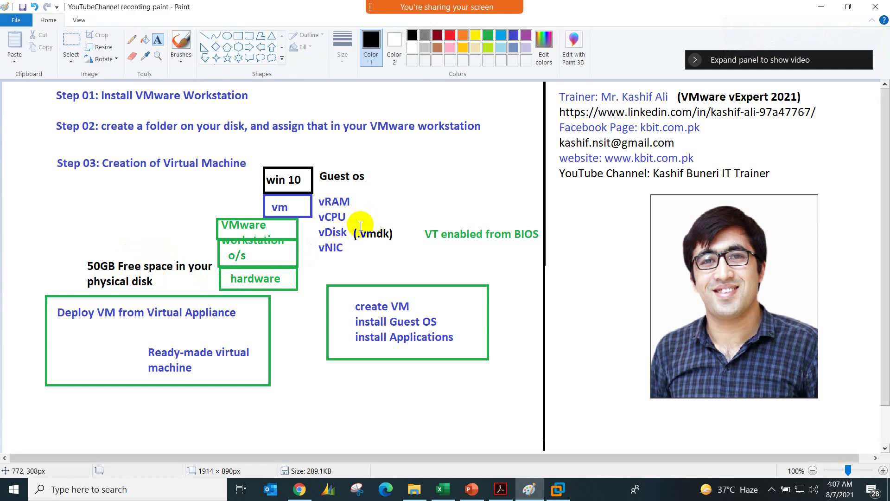
{"action": "left_click", "coordinate": [359, 216]}
{"action": "type", "text": "100G"}
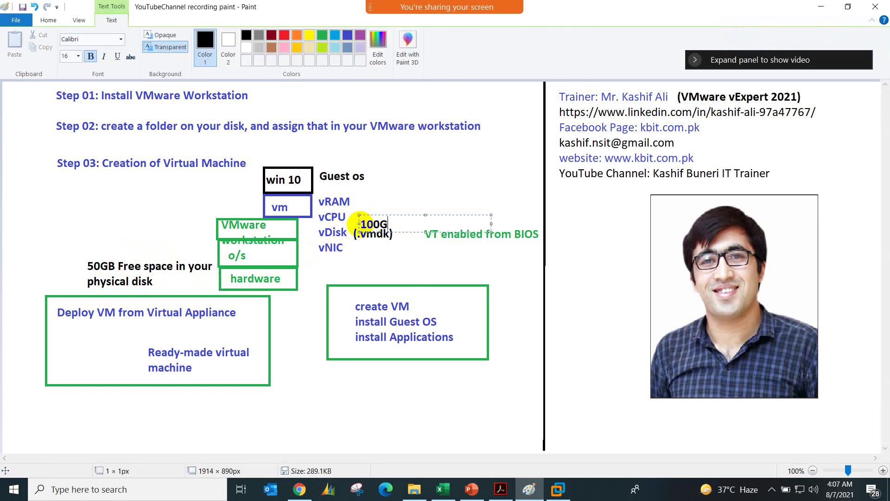
{"action": "type", "text": "B"}
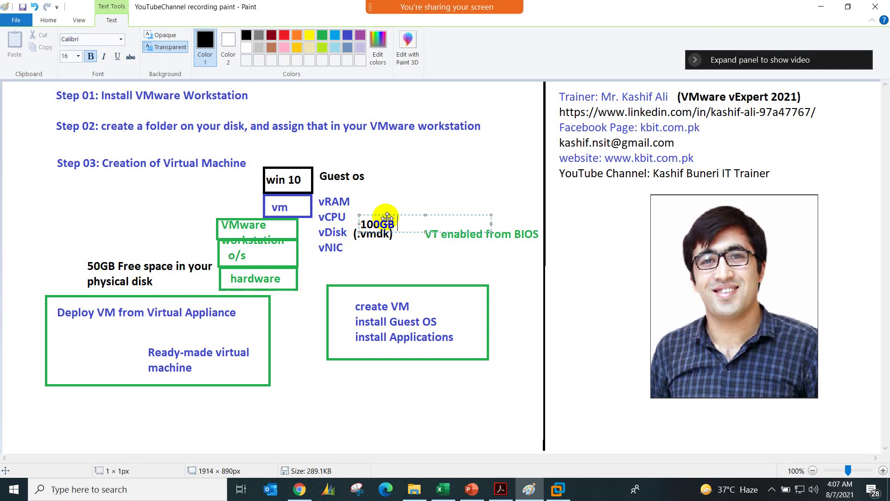
{"action": "left_click_drag", "start_coordinate": [387, 214], "coordinate": [421, 216]}
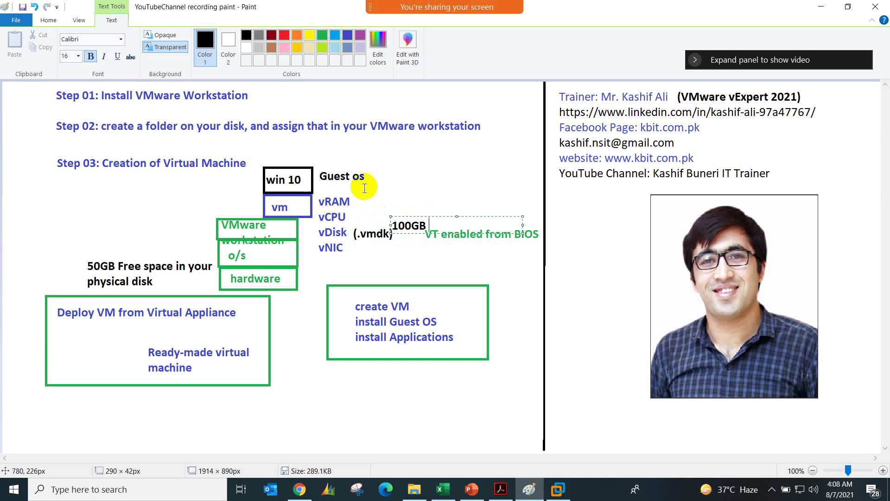
Add the black text "Thin provisioned disk" above the "VT enabled from BIOS" note, near the vertical divider line
{"action": "left_click", "coordinate": [424, 158]}
{"action": "left_click", "coordinate": [425, 159]}
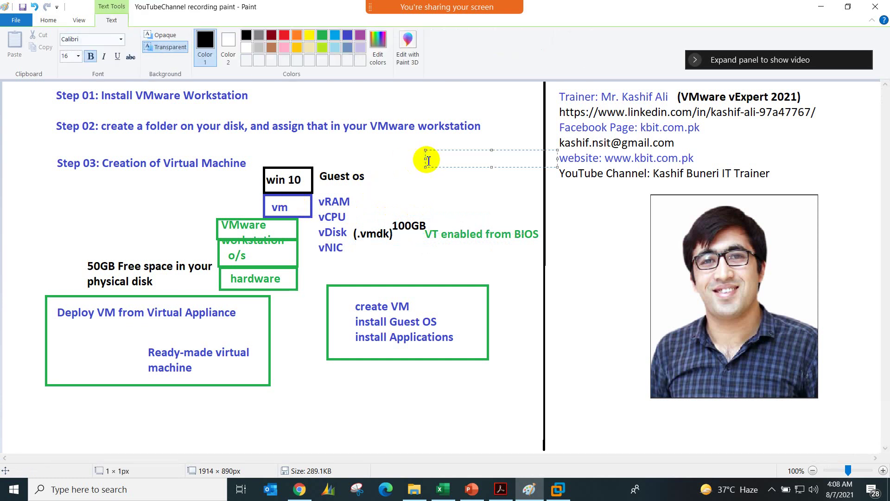
{"action": "type", "text": "This"}
{"action": "key", "text": "BackSpace"}
{"action": "key", "text": "BackSpace"}
{"action": "type", "text": "n provisioned disk"}
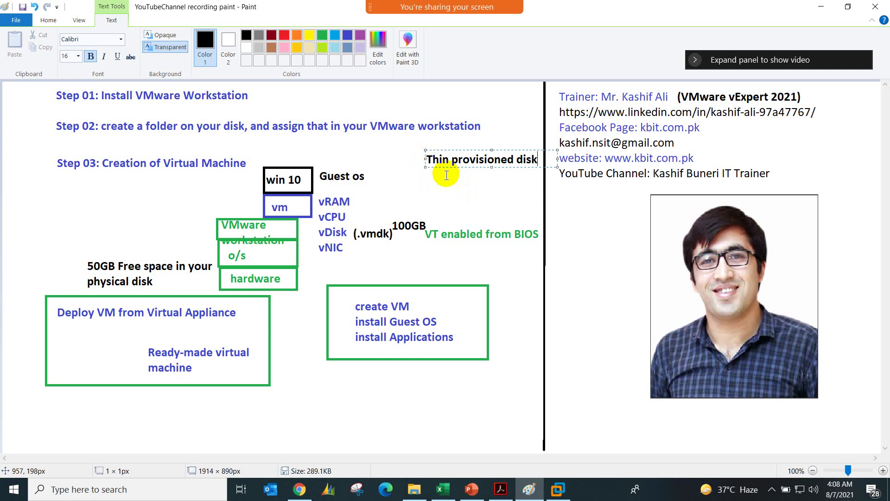
Switch to VMware Workstation, try a maximum disk size of 200 GB and set it back to 10 GB
{"action": "mouse_move", "coordinate": [534, 490]}
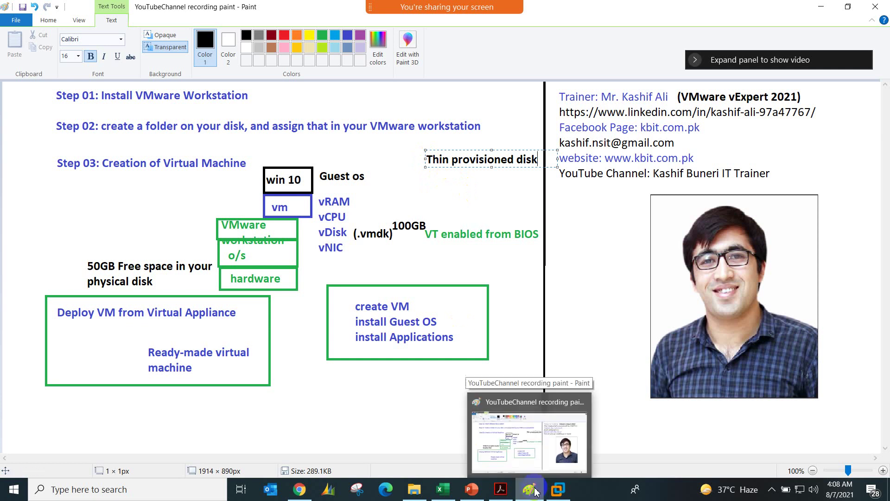
{"action": "left_click", "coordinate": [558, 489]}
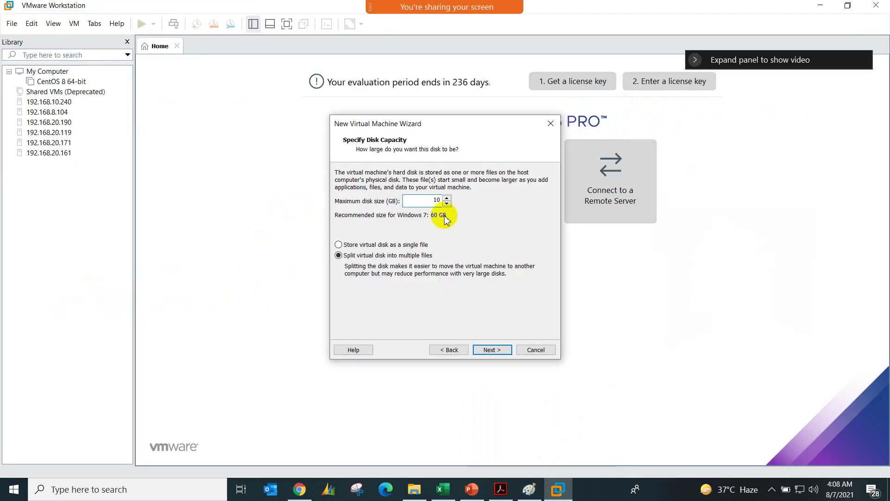
{"action": "double_click", "coordinate": [433, 200]}
{"action": "type", "text": "20"}
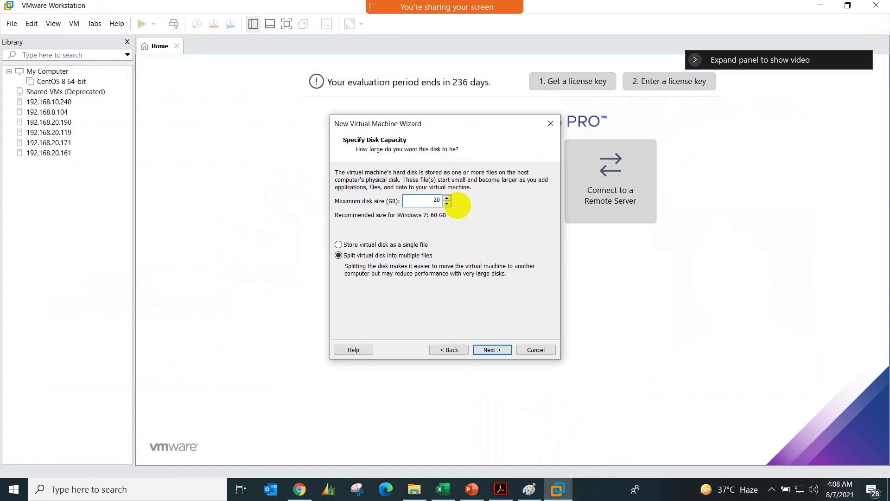
{"action": "type", "text": "0"}
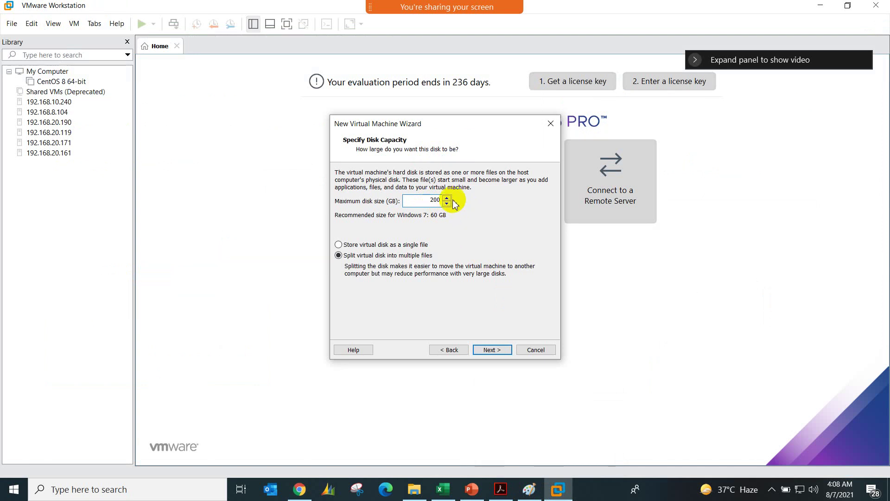
{"action": "double_click", "coordinate": [424, 204]}
{"action": "type", "text": "10"}
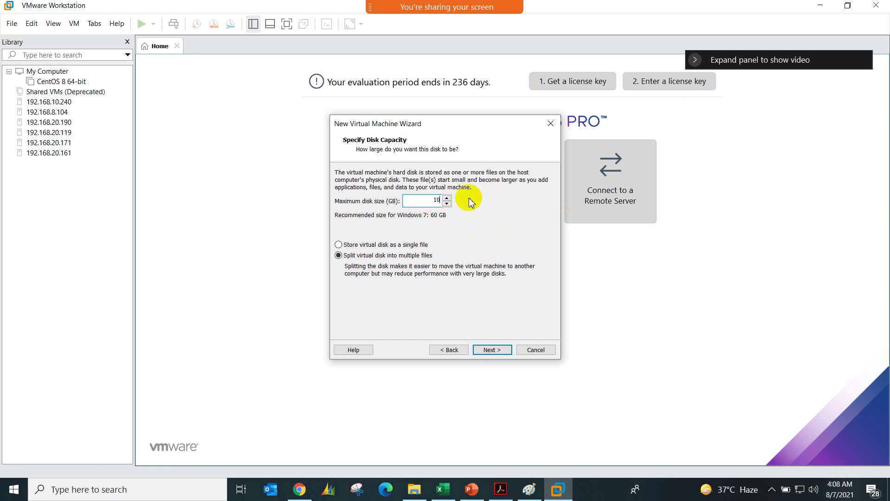
Open the meeting chat, move it beside the wizard, read the participant's latest question and close the chat
{"action": "mouse_move", "coordinate": [417, 7]}
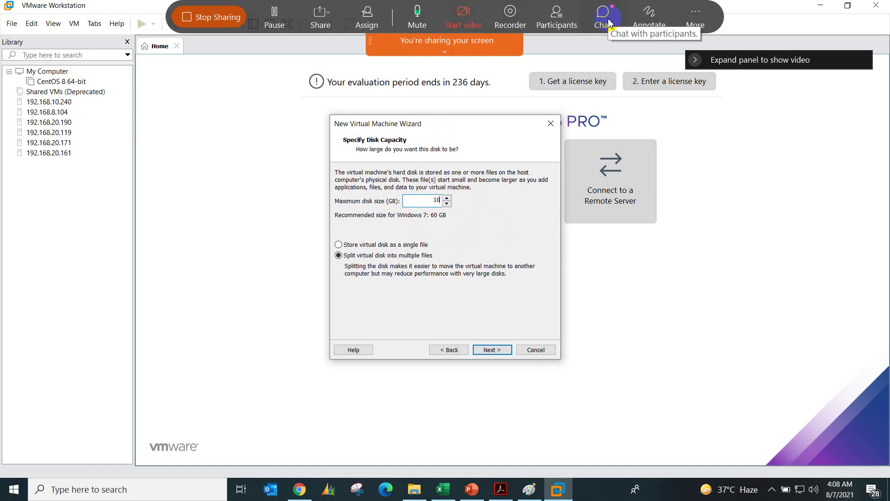
{"action": "left_click", "coordinate": [606, 18]}
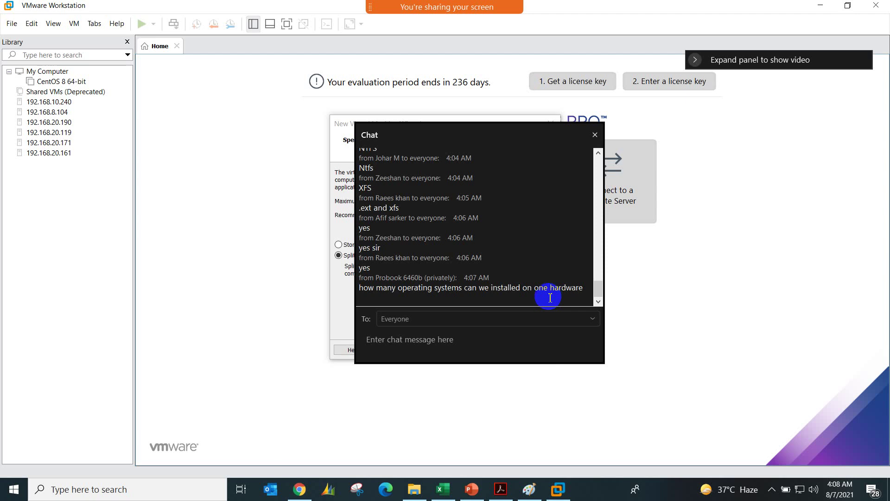
{"action": "left_click_drag", "start_coordinate": [513, 134], "coordinate": [228, 132]}
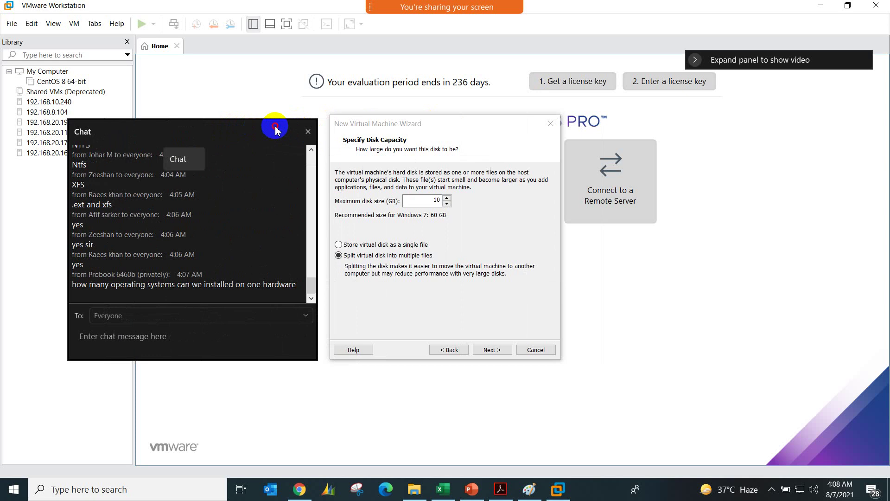
{"action": "left_click_drag", "start_coordinate": [276, 132], "coordinate": [277, 130]}
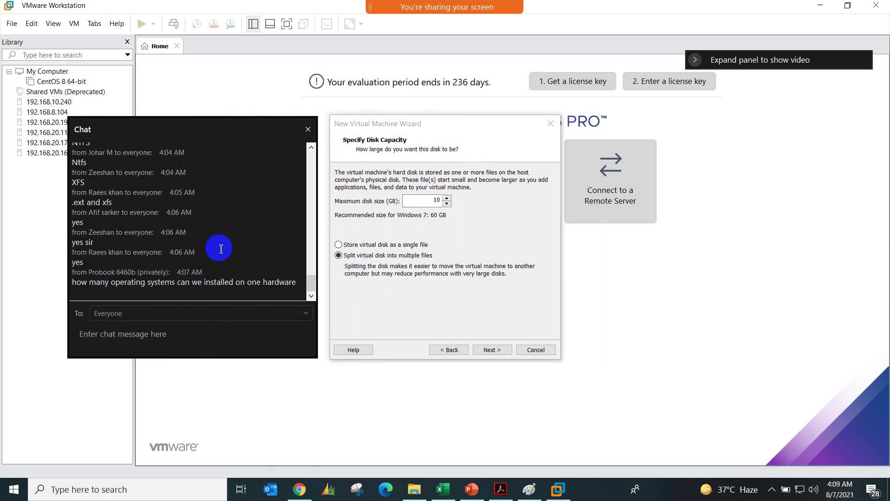
{"action": "left_click", "coordinate": [307, 130]}
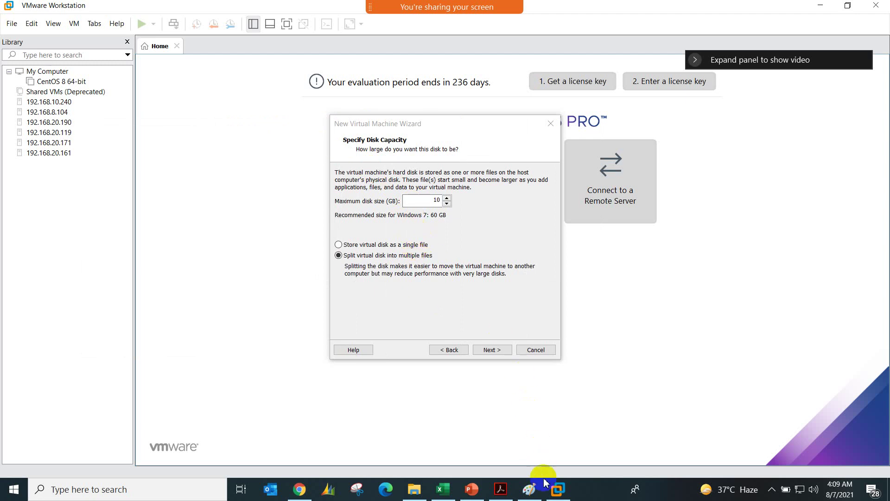
{"action": "mouse_move", "coordinate": [558, 489]}
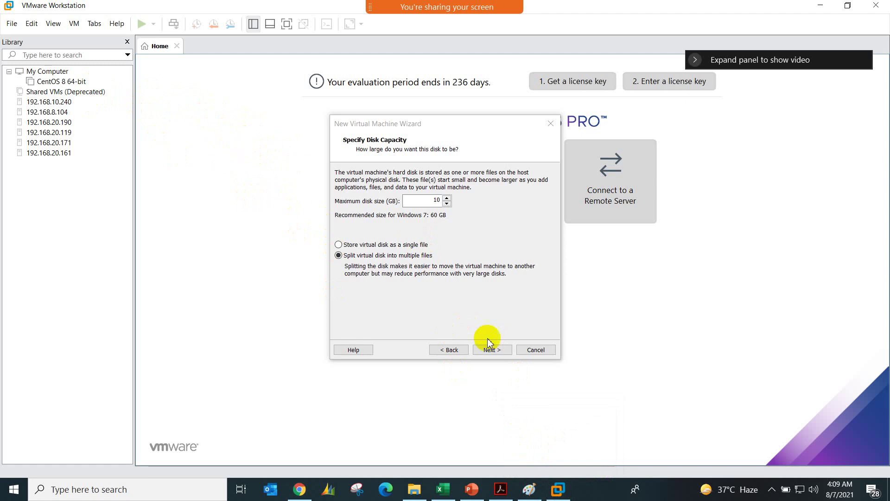
{"action": "left_click", "coordinate": [585, 494]}
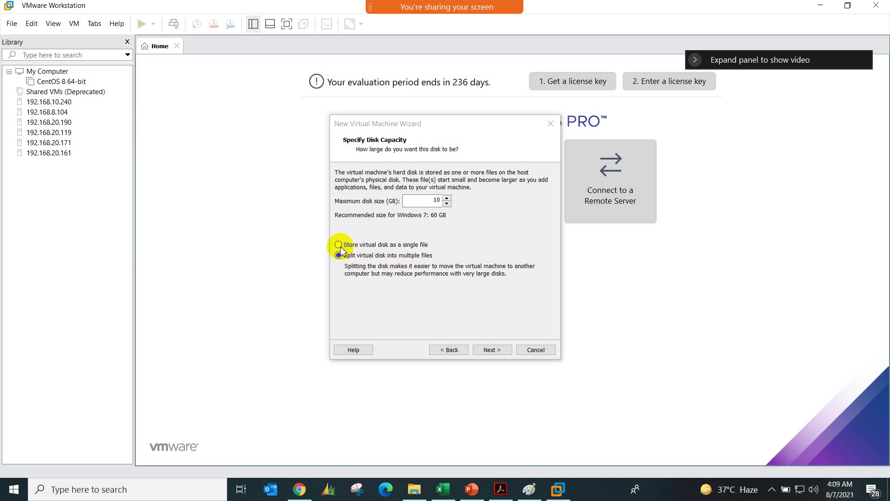
{"action": "double_click", "coordinate": [430, 202]}
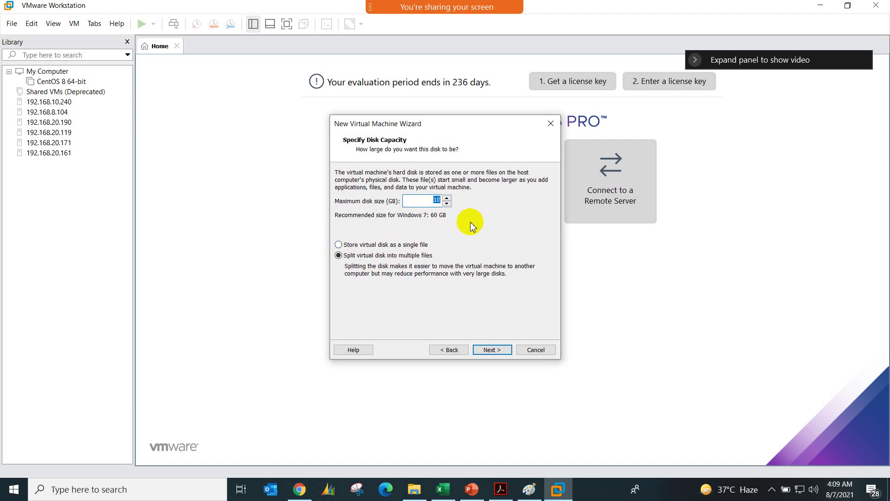
{"action": "left_click", "coordinate": [425, 202]}
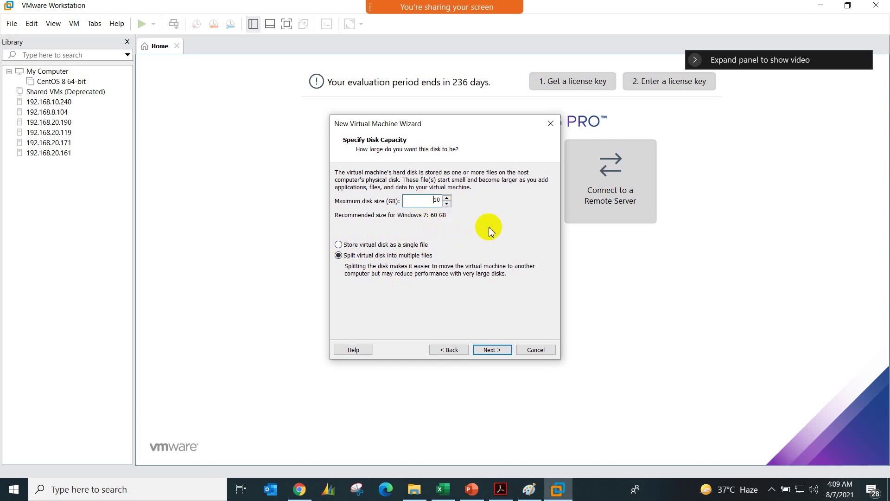
Try storing the virtual disk as a single file, and return to splitting it into multiple files
{"action": "left_click", "coordinate": [366, 246]}
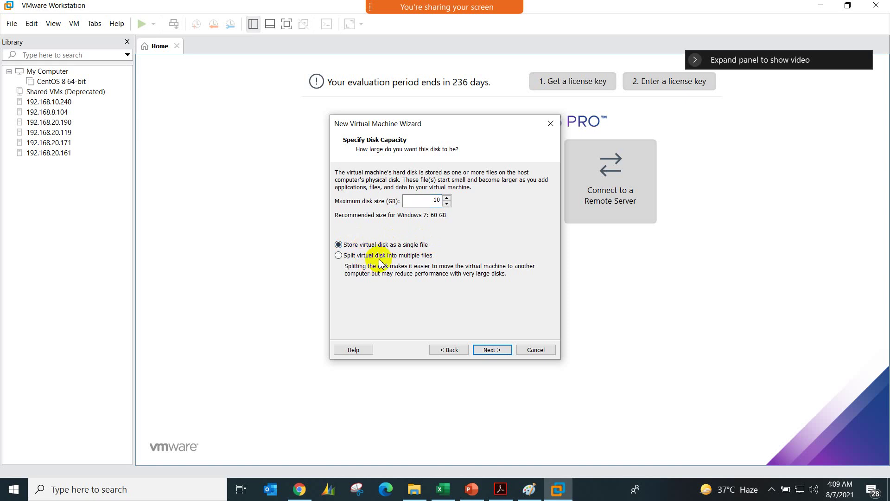
{"action": "left_click", "coordinate": [383, 259]}
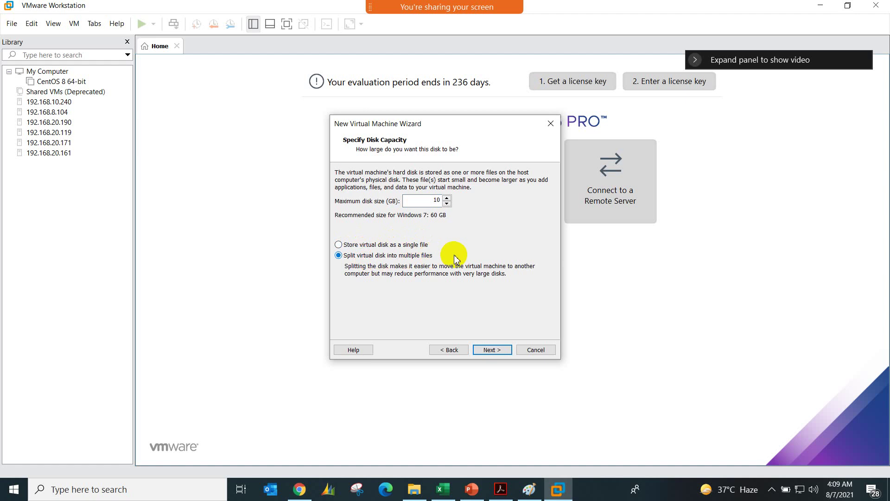
Switch to Paint and add the black text "Virtual machine with 20GB disk" below the green "create VM" box
{"action": "mouse_move", "coordinate": [529, 489]}
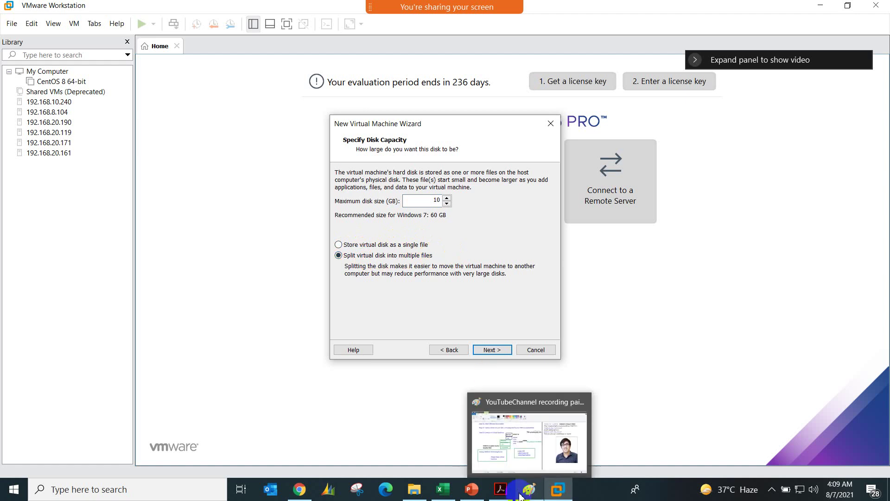
{"action": "left_click", "coordinate": [519, 439]}
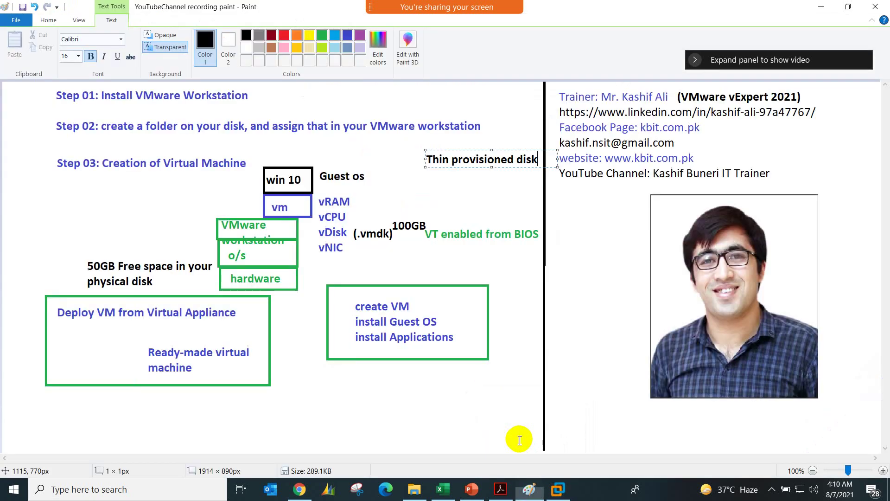
{"action": "left_click", "coordinate": [352, 423]}
{"action": "type", "text": "Virtual mchi"}
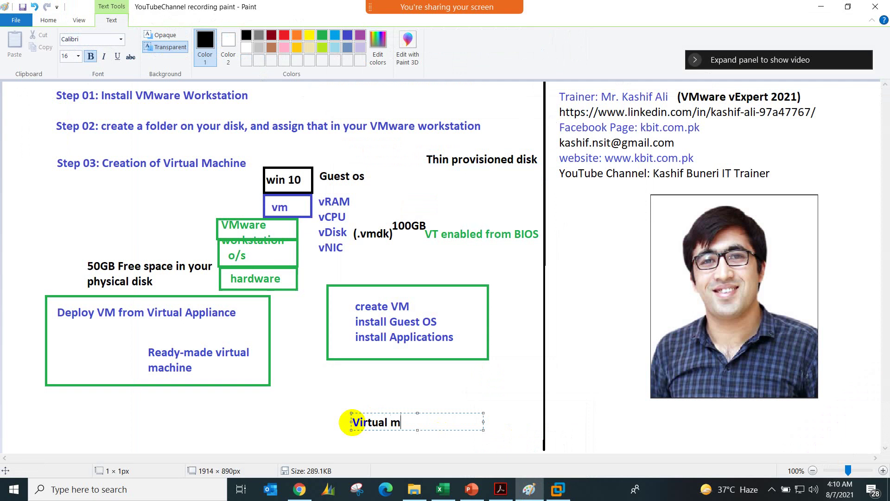
{"action": "key", "text": "BackSpace"}
{"action": "key", "text": "BackSpace"}
{"action": "key", "text": "BackSpace"}
{"action": "type", "text": "ahc"}
{"action": "key", "text": "BackSpace"}
{"action": "key", "text": "BackSpace"}
{"action": "type", "text": "chine with"}
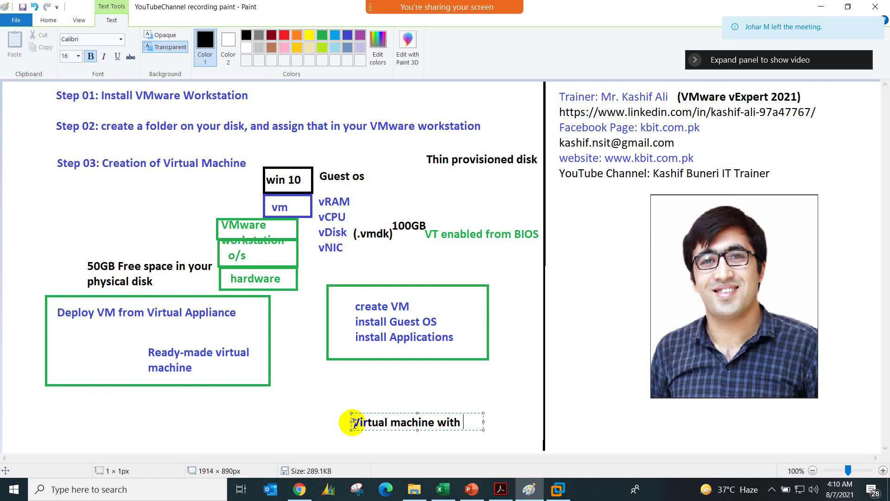
{"action": "type", "text": " 2"}
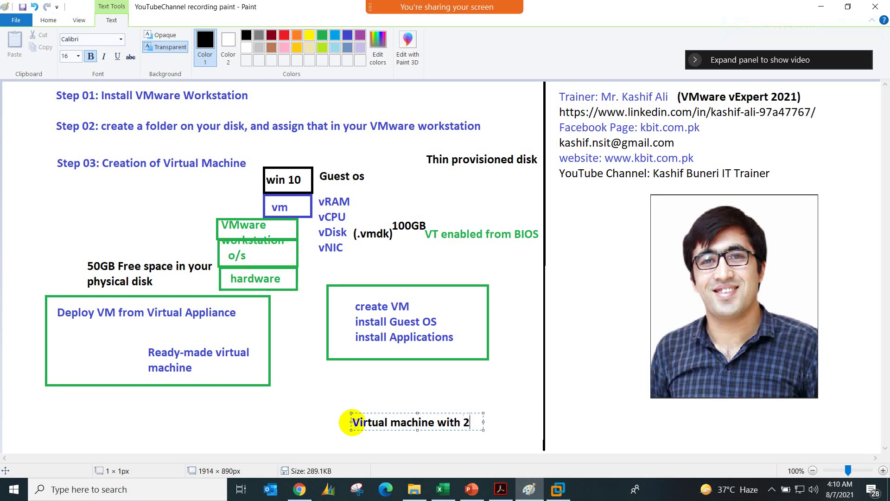
{"action": "type", "text": "0GB virt"}
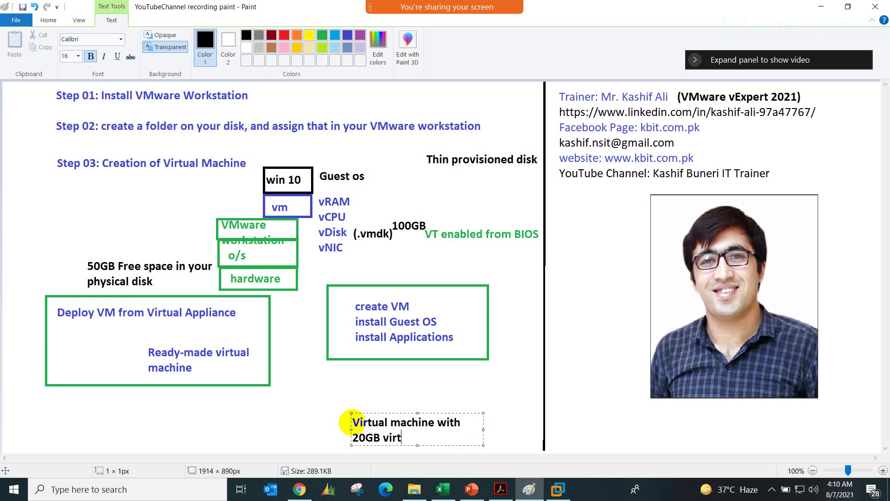
{"action": "key", "text": "BackSpace"}
{"action": "key", "text": "BackSpace"}
{"action": "key", "text": "BackSpace"}
{"action": "key", "text": "BackSpace"}
{"action": "type", "text": "disk"}
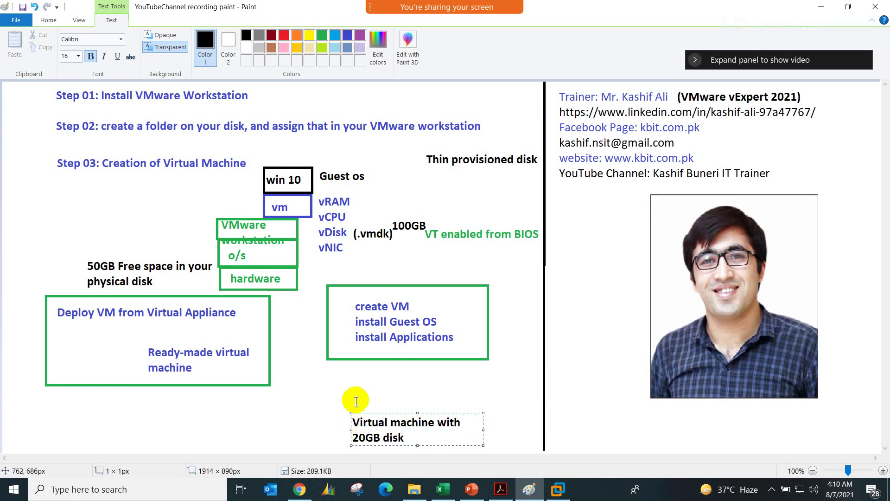
Append "(single file)" to the 20GB disk note and finish the text
{"action": "type", "text": " (win"}
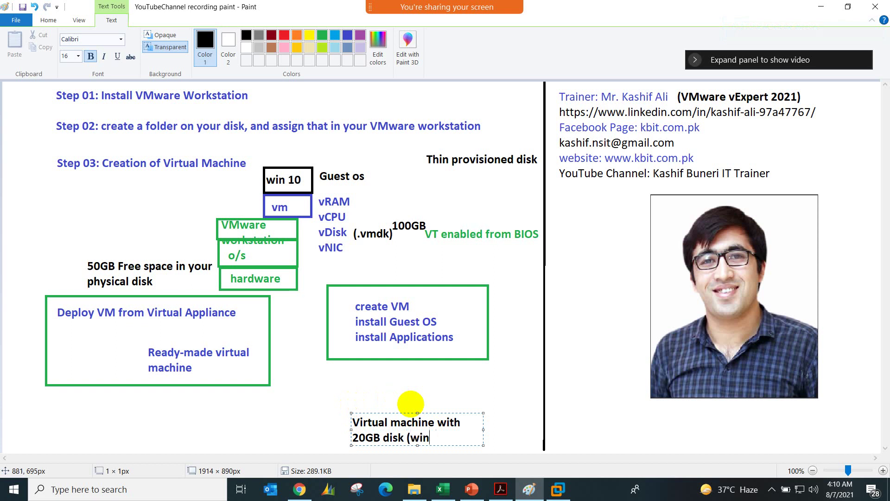
{"action": "key", "text": "BackSpace"}
{"action": "key", "text": "BackSpace"}
{"action": "key", "text": "BackSpace"}
{"action": "type", "text": "sig"}
{"action": "key", "text": "BackSpace"}
{"action": "type", "text": "ngle file)"}
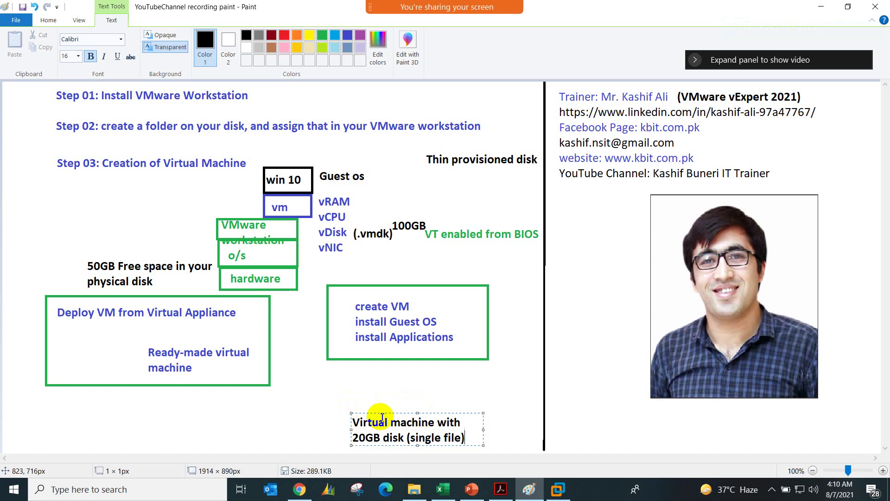
{"action": "left_click", "coordinate": [335, 424]}
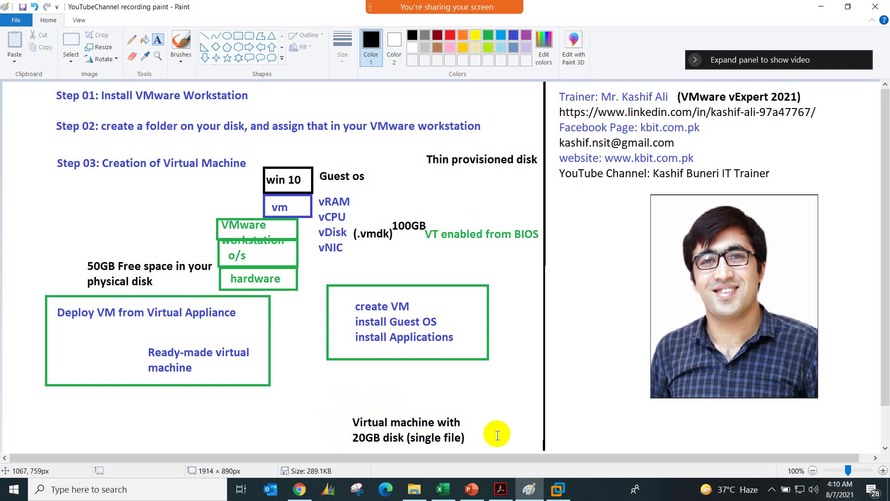
Return to the VMware Workstation wizard, and in File Explorer open the folder C:\myvirtuallabs\CentOS 8 64-bit
{"action": "mouse_move", "coordinate": [558, 489]}
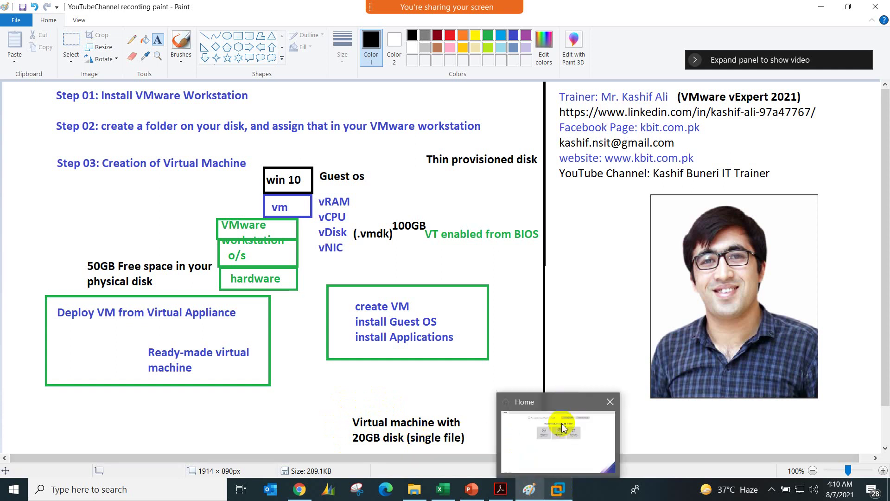
{"action": "left_click", "coordinate": [563, 428]}
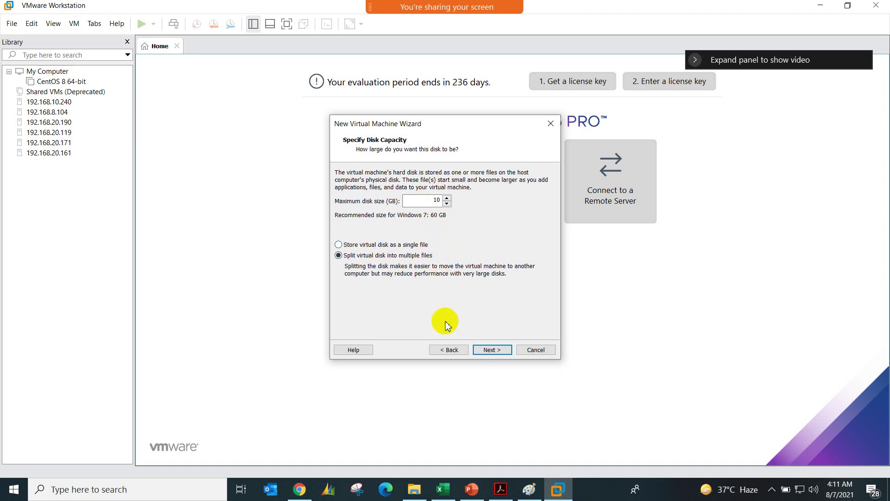
{"action": "left_click", "coordinate": [414, 489]}
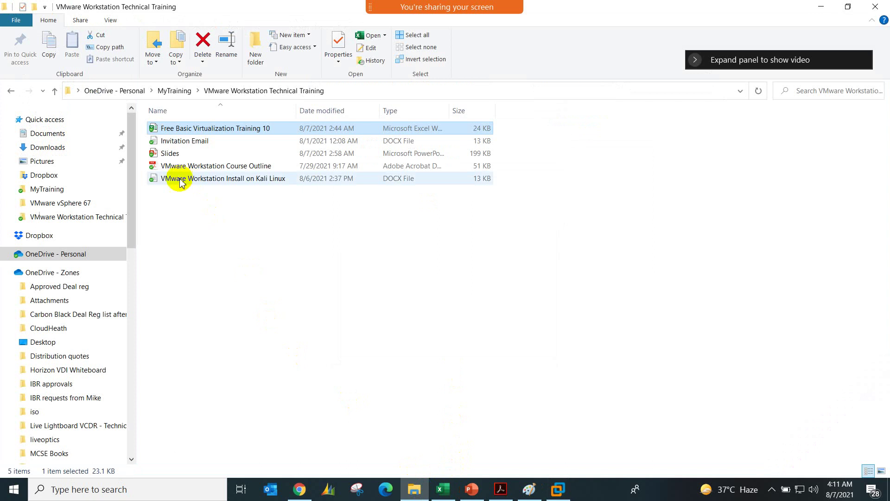
{"action": "scroll", "coordinate": [80, 399], "scroll_direction": "down", "scroll_amount": 7}
{"action": "scroll", "coordinate": [86, 416], "scroll_direction": "down", "scroll_amount": 6}
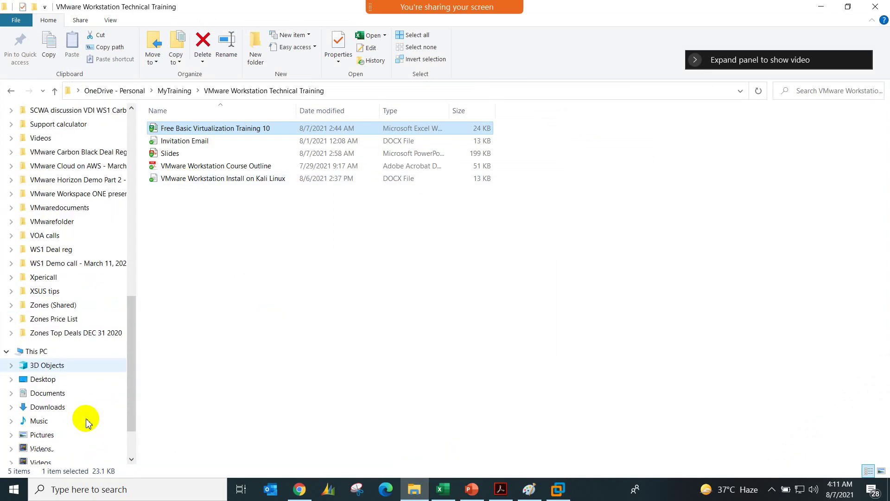
{"action": "left_click", "coordinate": [87, 407]}
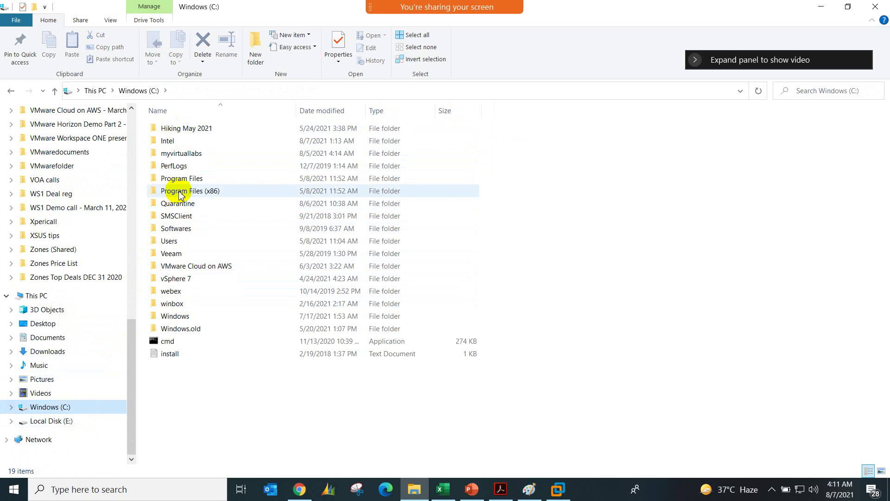
{"action": "double_click", "coordinate": [179, 153]}
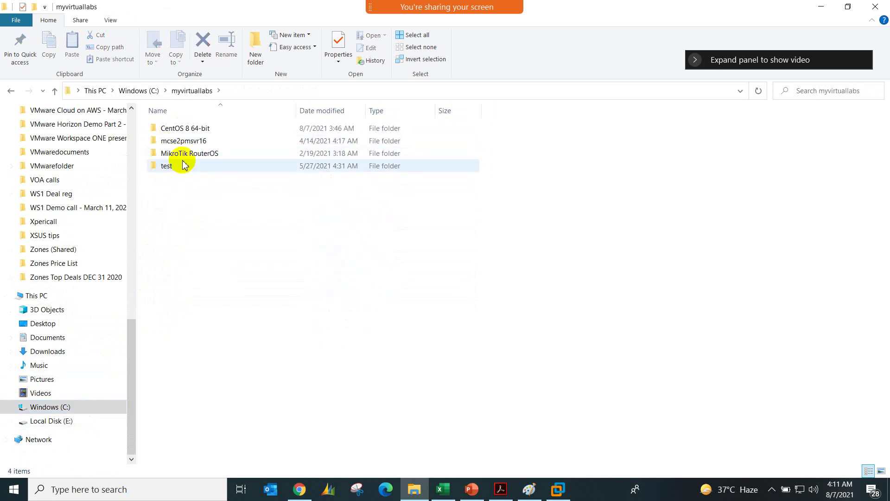
{"action": "double_click", "coordinate": [199, 129]}
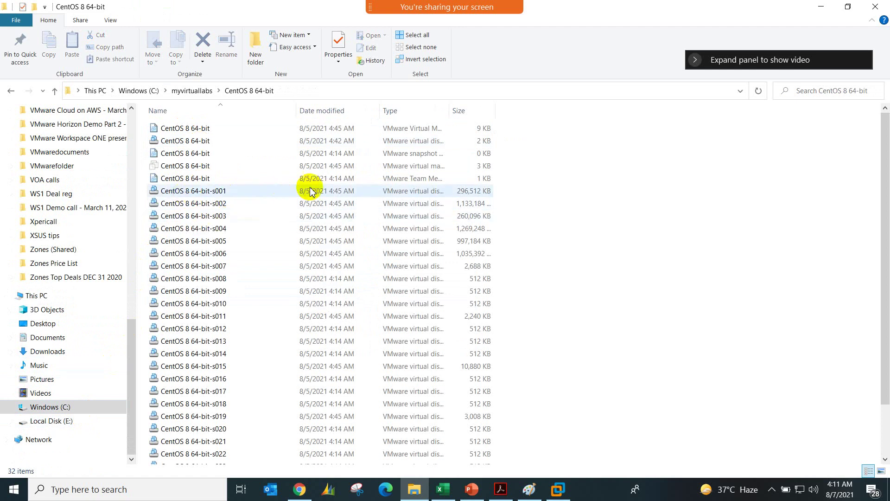
Look through the split virtual disk files and check the file type and size in the properties of CentOS 8 64-bit-s003
{"action": "scroll", "coordinate": [241, 206], "scroll_direction": "down", "scroll_amount": 2}
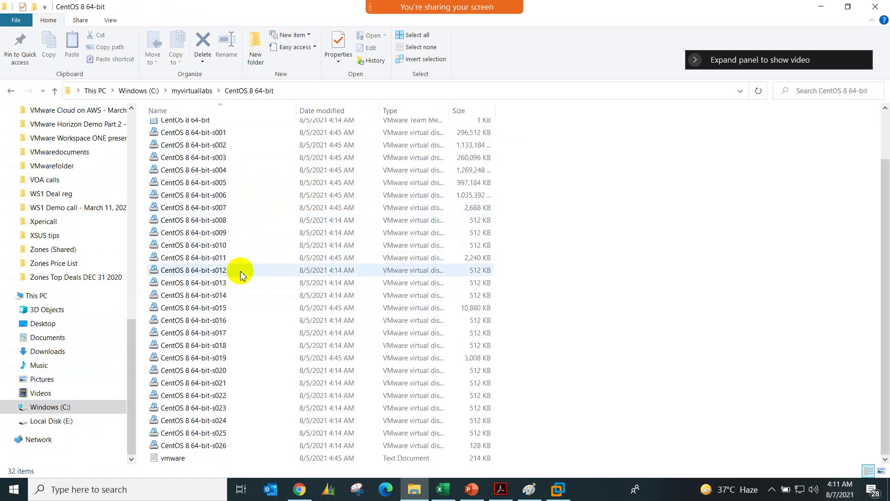
{"action": "scroll", "coordinate": [240, 275], "scroll_direction": "up", "scroll_amount": 2}
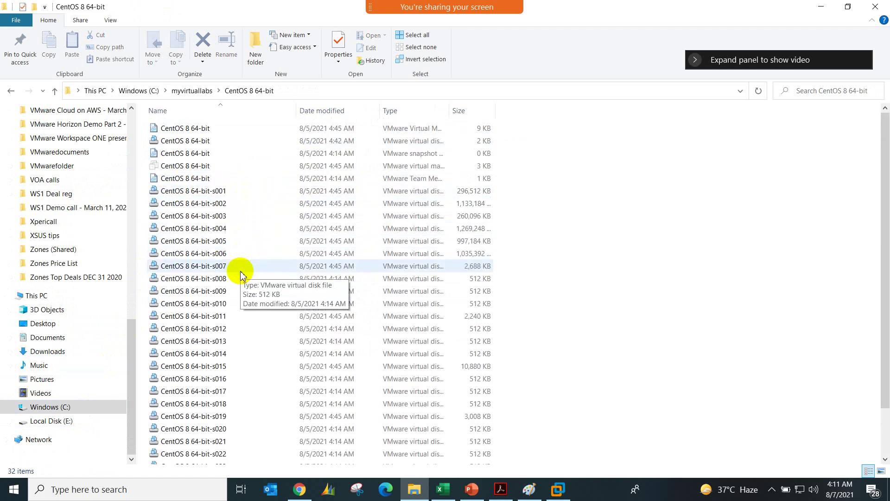
{"action": "left_click", "coordinate": [223, 191]}
{"action": "left_click", "coordinate": [219, 215]}
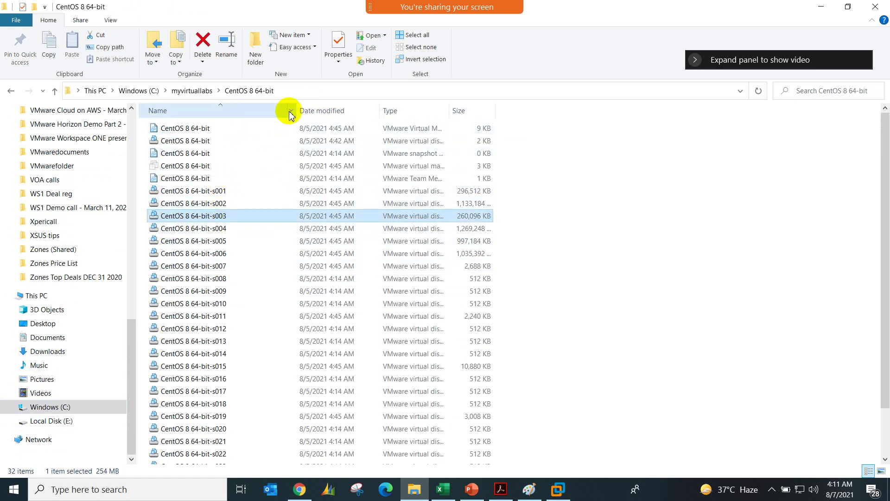
{"action": "double_click", "coordinate": [252, 217]}
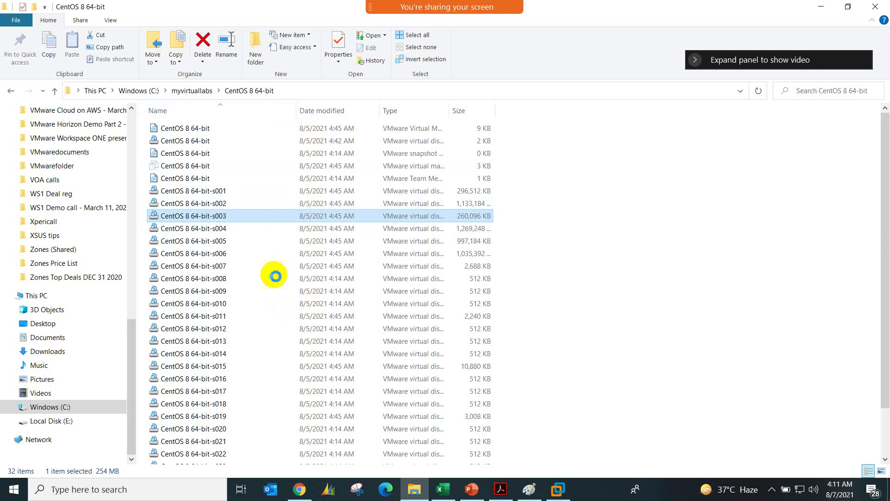
{"action": "right_click", "coordinate": [251, 216]}
{"action": "left_click", "coordinate": [287, 468]}
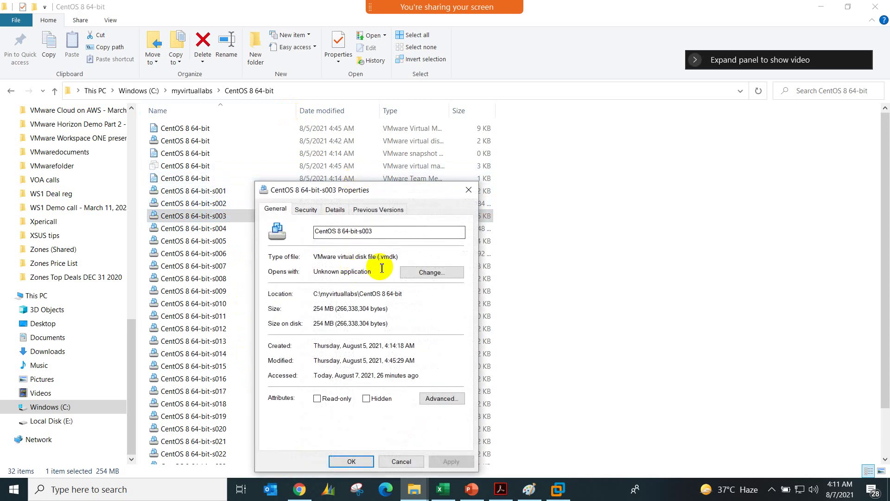
{"action": "left_click", "coordinate": [468, 189]}
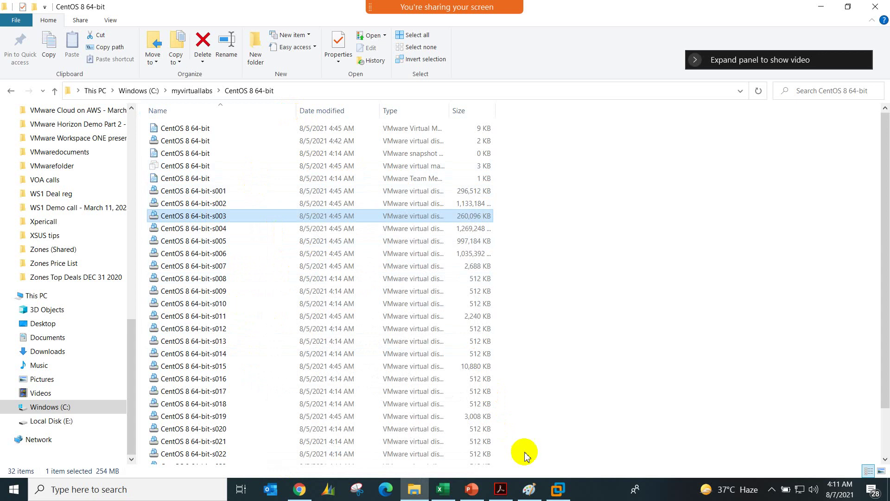
Switch to VMware Workstation, store the 10 GB virtual disk as a single file and finish creating the vm01-win7 virtual machine
{"action": "left_click", "coordinate": [557, 489]}
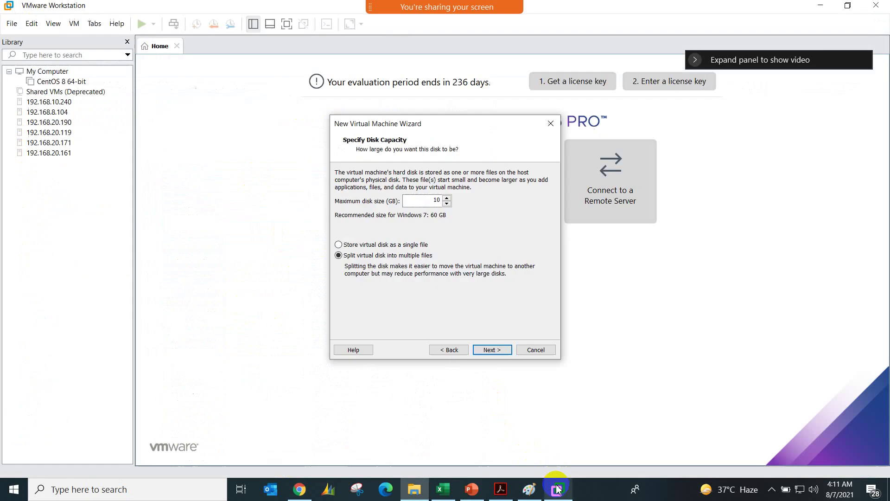
{"action": "left_click", "coordinate": [415, 246]}
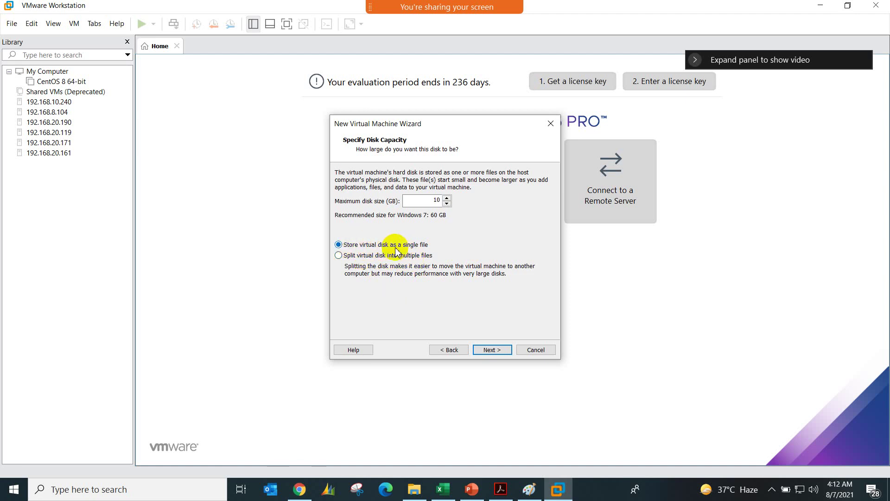
{"action": "double_click", "coordinate": [427, 203]}
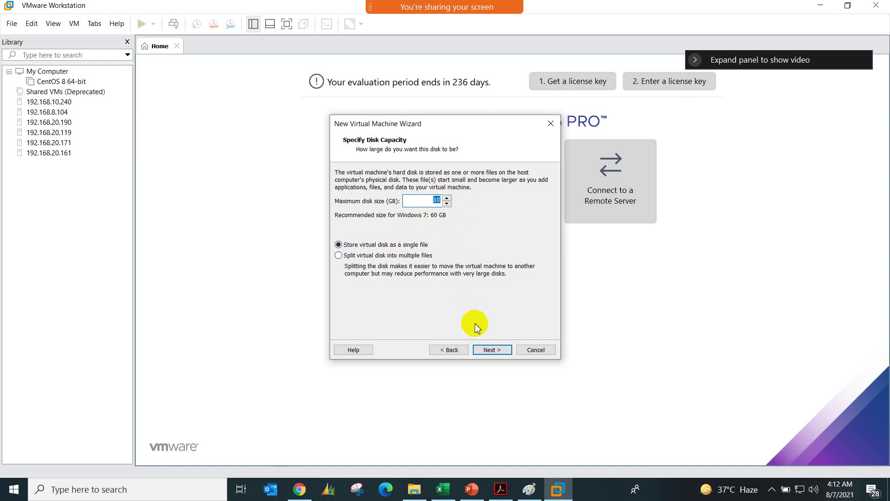
{"action": "left_click", "coordinate": [486, 351]}
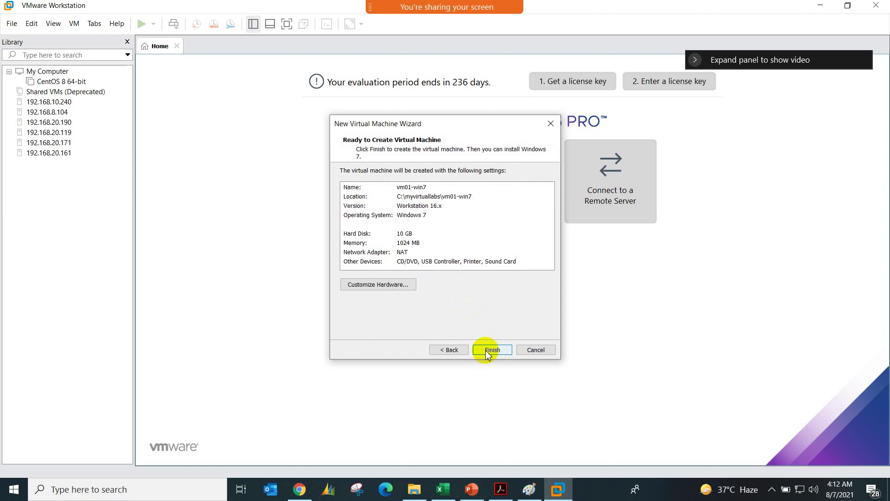
{"action": "left_click", "coordinate": [485, 349]}
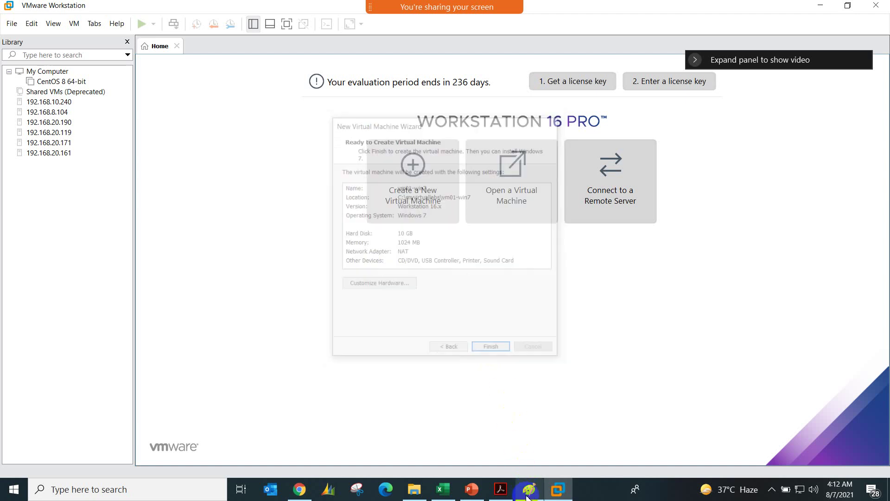
Review the Paint notes and the PowerPoint topics slide, and return to the vm01-win7 page in VMware Workstation
{"action": "left_click", "coordinate": [524, 490]}
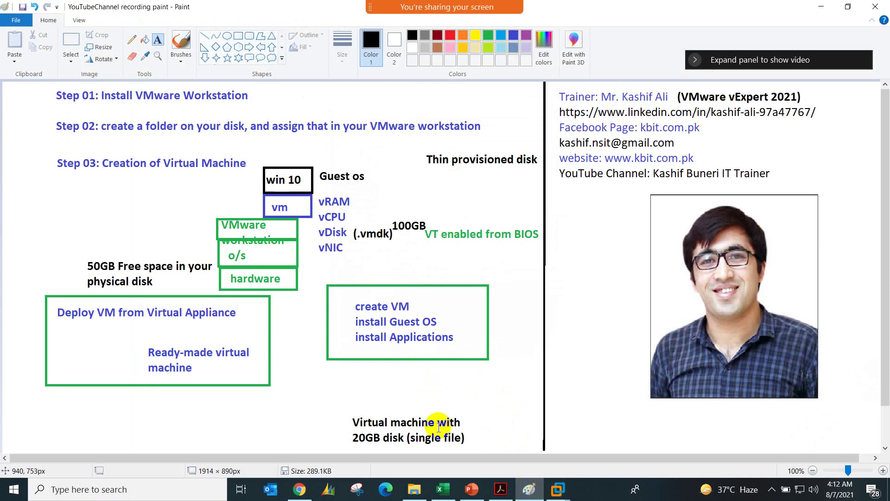
{"action": "left_click", "coordinate": [472, 489]}
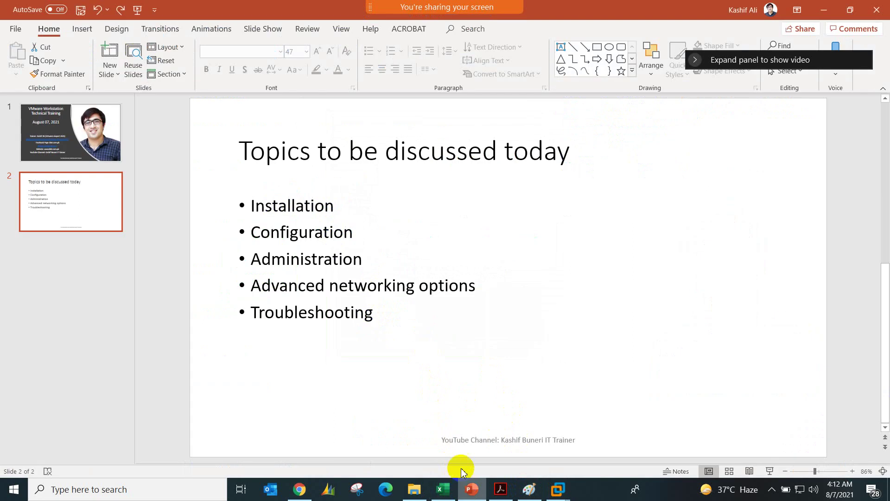
{"action": "left_click", "coordinate": [529, 489]}
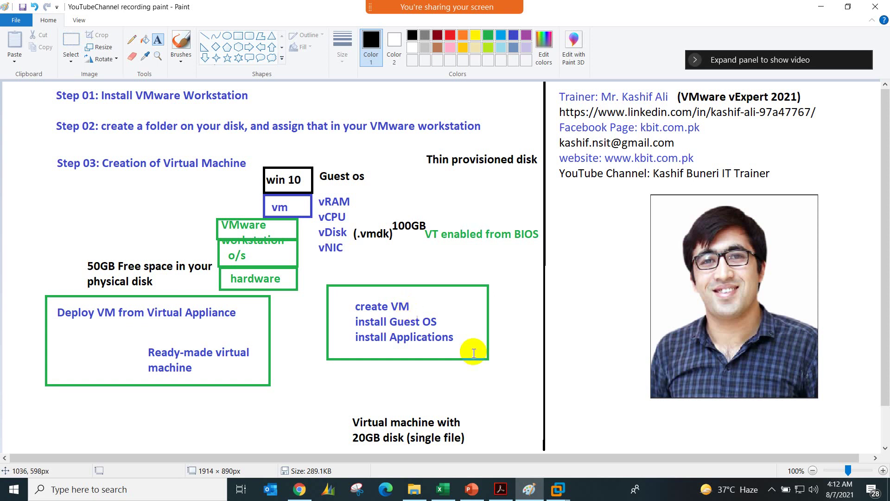
{"action": "mouse_move", "coordinate": [558, 487]}
{"action": "left_click", "coordinate": [573, 428]}
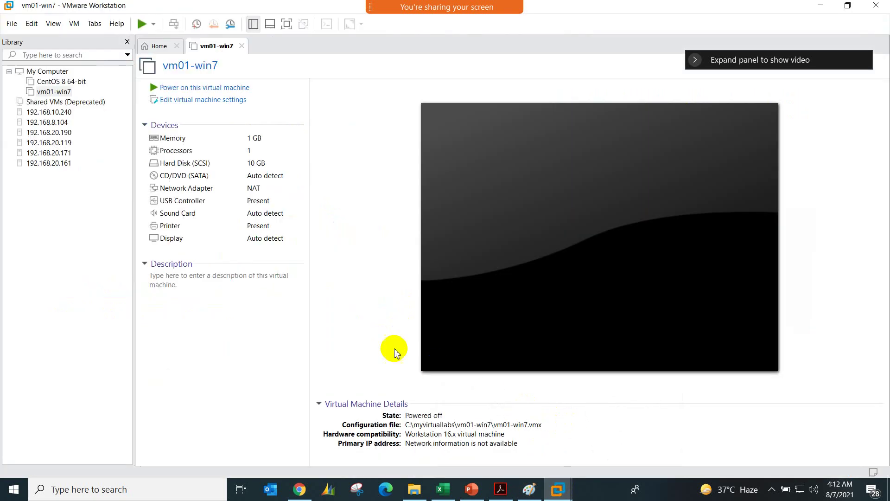
Open the meeting's participants list and look through the panelists
{"action": "mouse_move", "coordinate": [413, 9]}
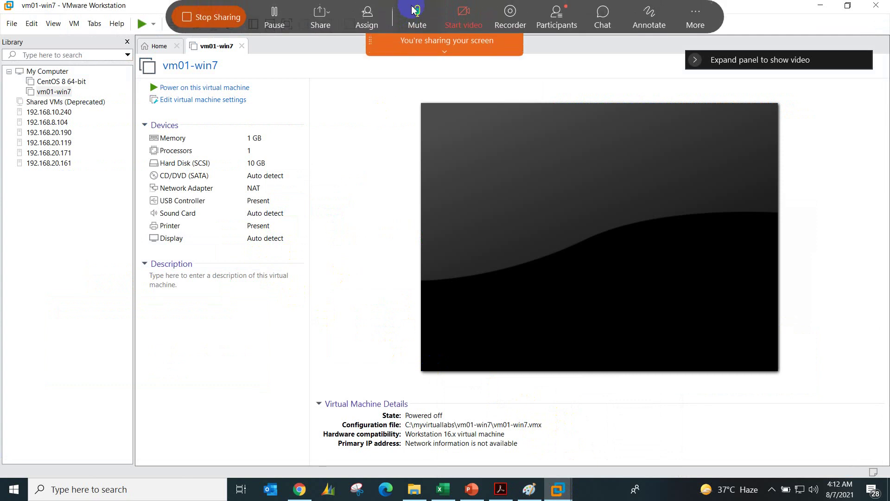
{"action": "left_click", "coordinate": [578, 26]}
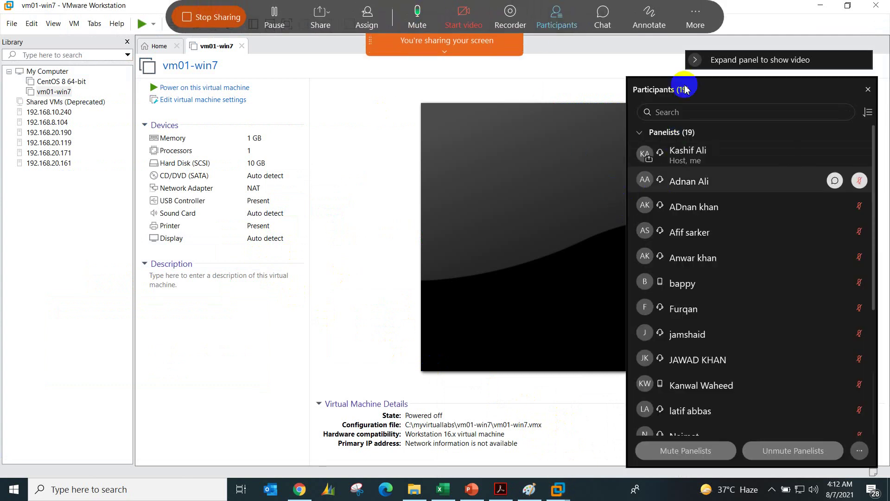
{"action": "scroll", "coordinate": [715, 298], "scroll_direction": "down", "scroll_amount": 4}
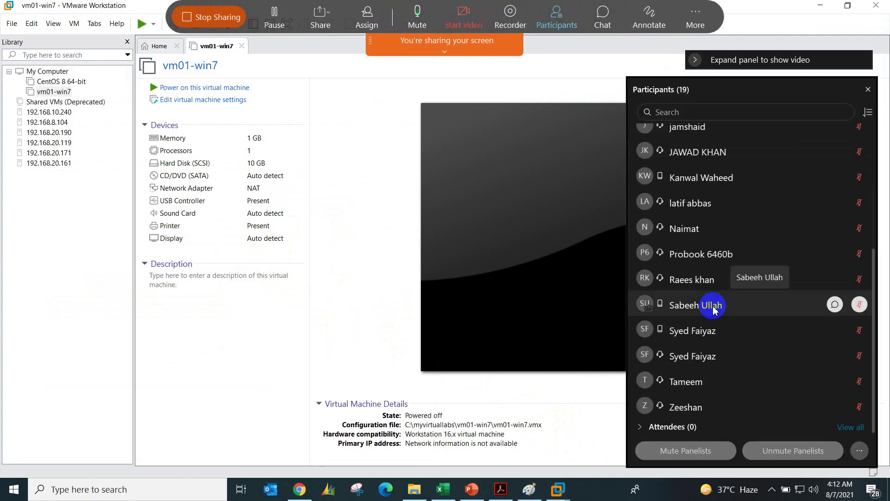
Close the participants list and mark vm01-win7's memory, processor, disk, CD/DVD, network adapter, USB, sound and printer entries with the red annotation pen
{"action": "scroll", "coordinate": [739, 224], "scroll_direction": "up", "scroll_amount": 2}
{"action": "left_click", "coordinate": [868, 90]}
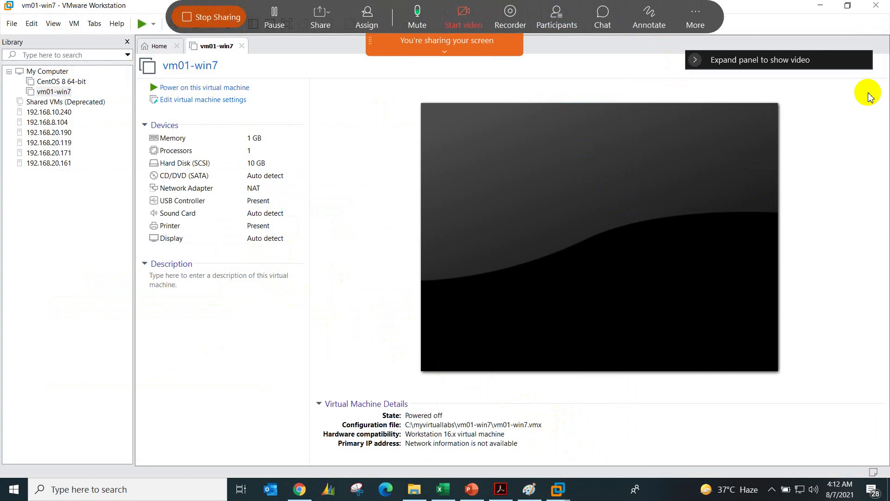
{"action": "left_click", "coordinate": [657, 13]}
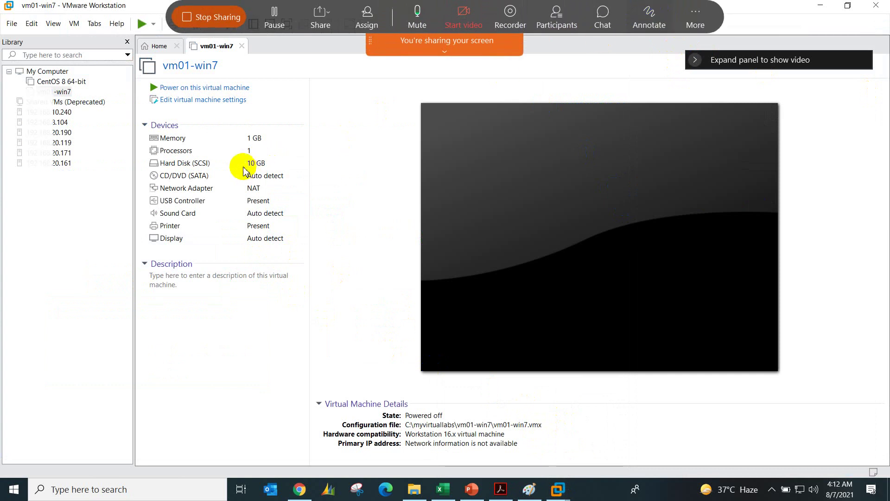
{"action": "mouse_move", "coordinate": [259, 123]}
{"action": "left_mouse_down"}
{"action": "mouse_move", "coordinate": [241, 134]}
{"action": "mouse_move", "coordinate": [270, 140]}
{"action": "mouse_move", "coordinate": [258, 126]}
{"action": "left_mouse_up"}
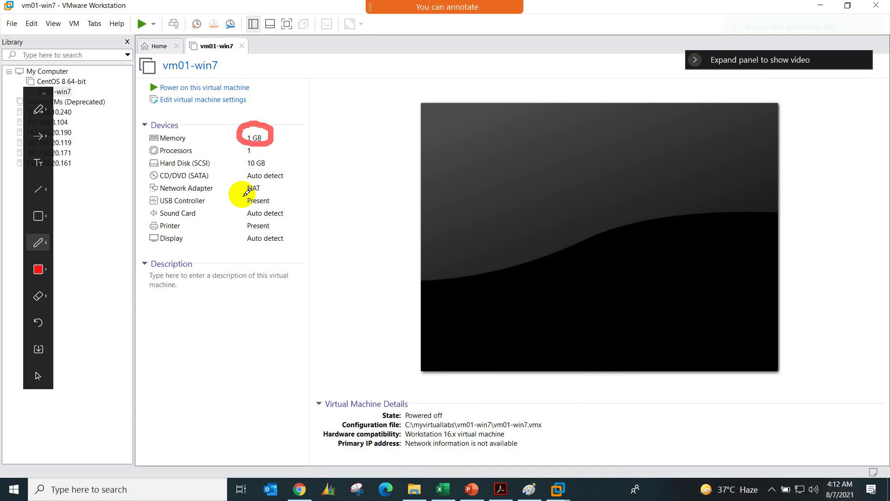
{"action": "mouse_move", "coordinate": [262, 152]}
{"action": "left_mouse_down"}
{"action": "mouse_move", "coordinate": [280, 149]}
{"action": "mouse_move", "coordinate": [307, 170]}
{"action": "left_mouse_up"}
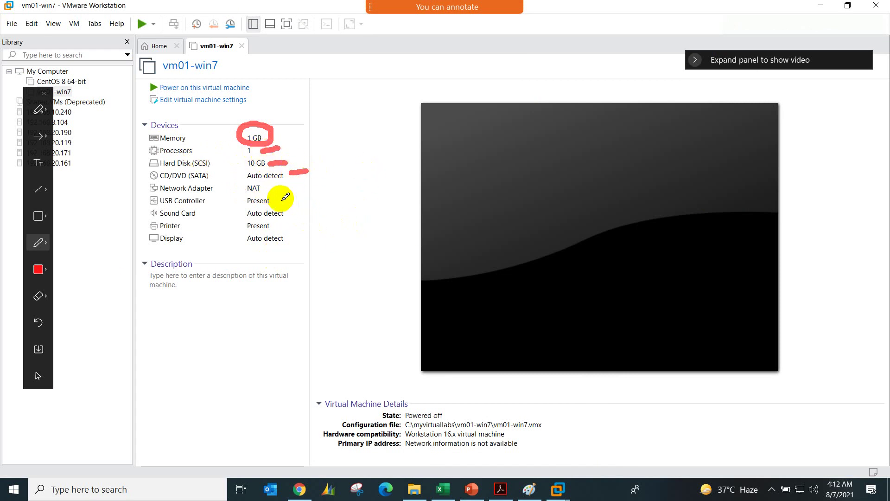
{"action": "mouse_move", "coordinate": [144, 181]}
{"action": "left_mouse_down"}
{"action": "mouse_move", "coordinate": [278, 182]}
{"action": "mouse_move", "coordinate": [249, 192]}
{"action": "mouse_move", "coordinate": [139, 192]}
{"action": "left_mouse_up"}
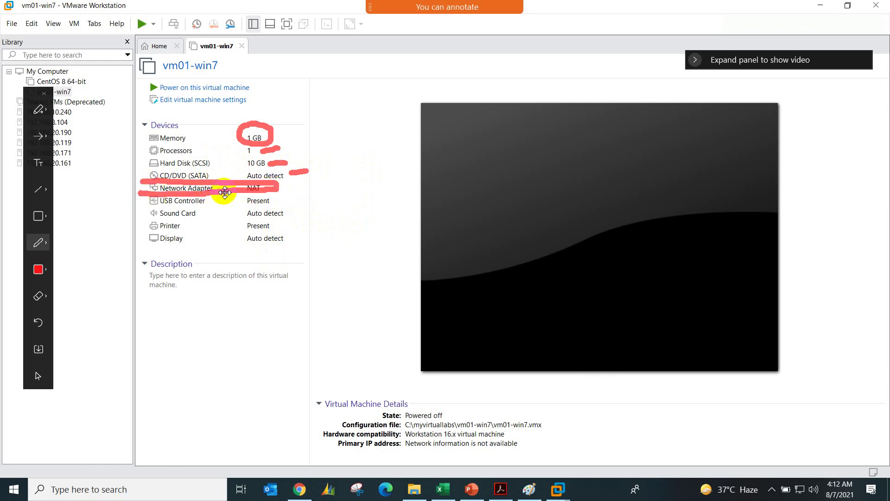
{"action": "left_click_drag", "start_coordinate": [273, 201], "coordinate": [314, 203]}
{"action": "left_click_drag", "start_coordinate": [277, 225], "coordinate": [287, 223]}
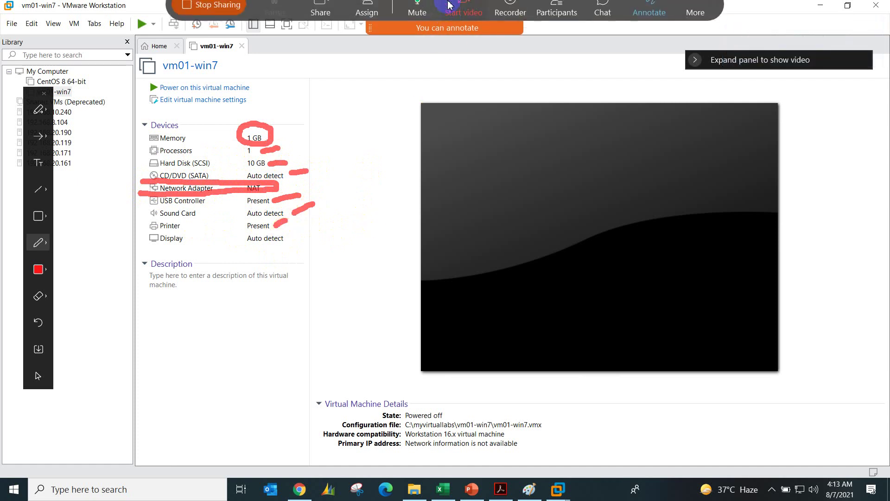
Read the latest question in the meeting chat, close the chat and end the screen annotation
{"action": "left_click", "coordinate": [602, 20]}
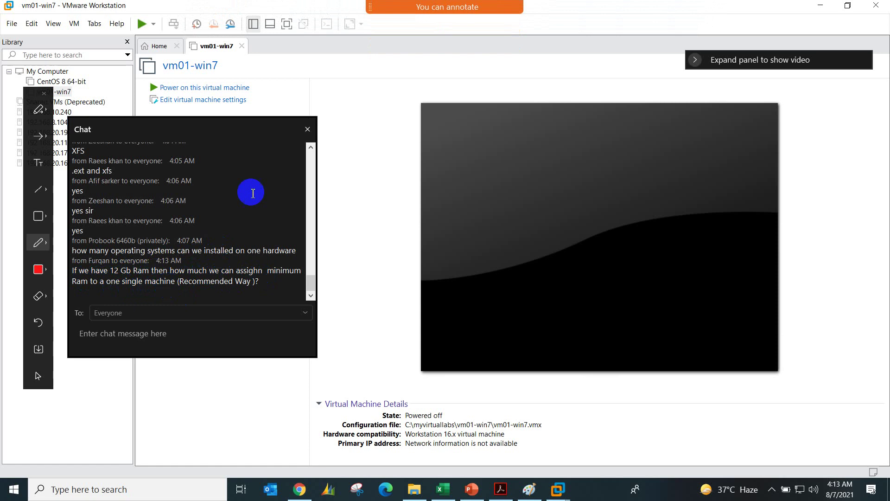
{"action": "left_click", "coordinate": [307, 129]}
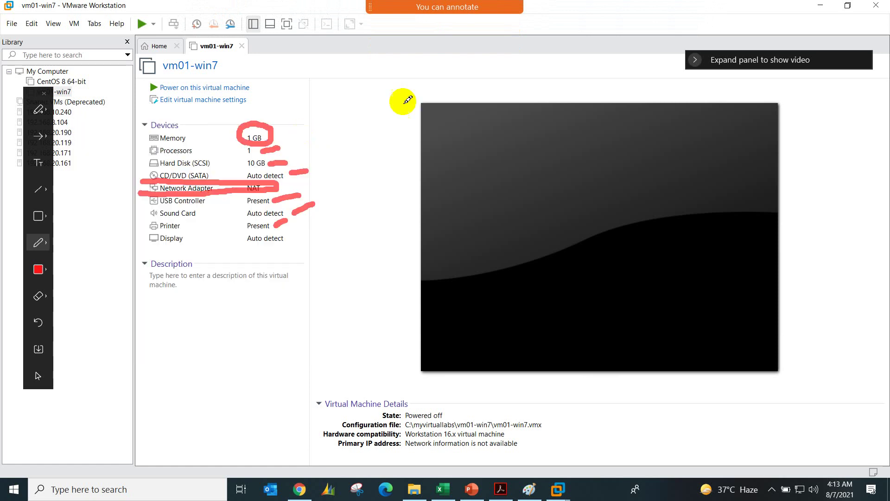
{"action": "mouse_move", "coordinate": [454, 6]}
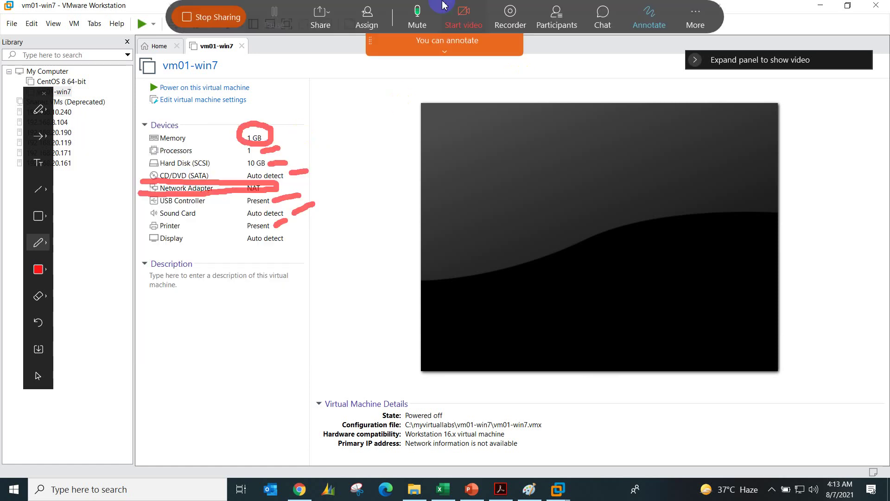
{"action": "left_click", "coordinate": [656, 23]}
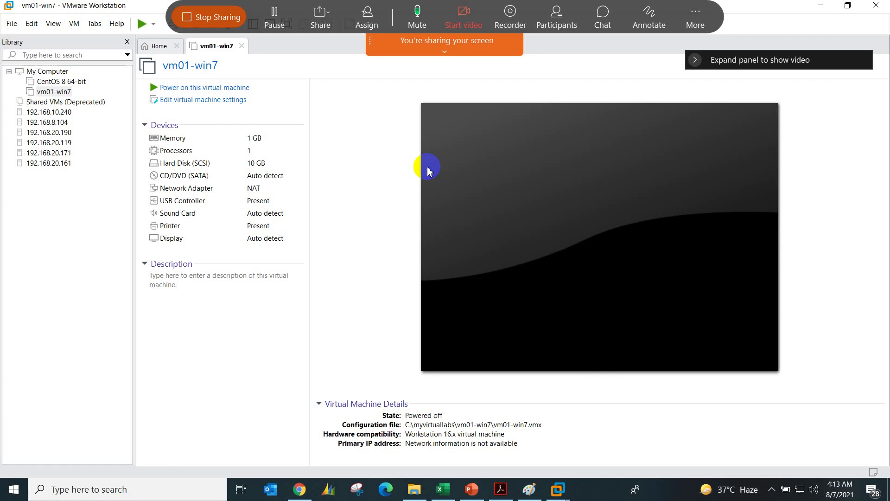
Start a new virtual machine with the Custom (advanced) configuration and examine the Workstation 16.x hardware compatibility options and limitations
{"action": "left_click", "coordinate": [153, 49]}
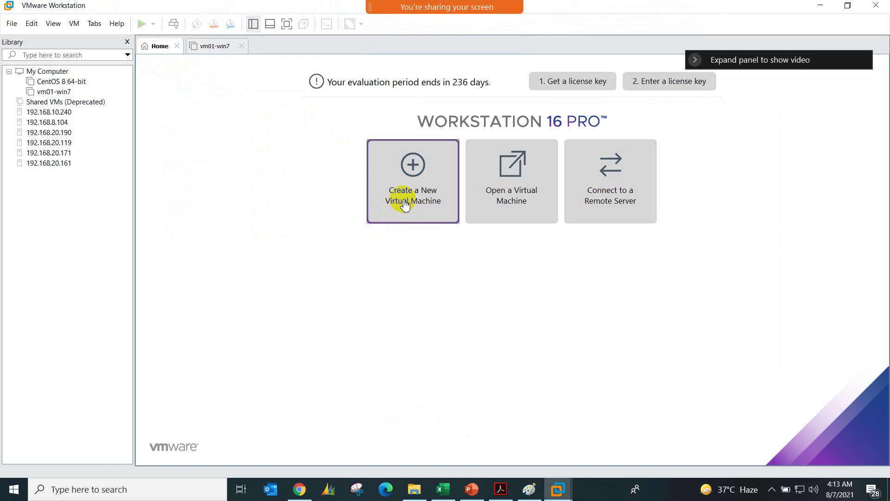
{"action": "left_click", "coordinate": [439, 177]}
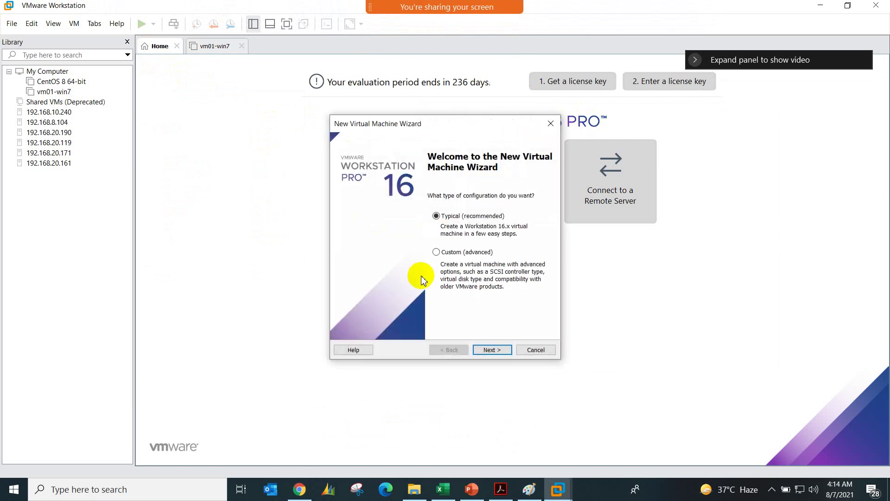
{"action": "left_click", "coordinate": [447, 253]}
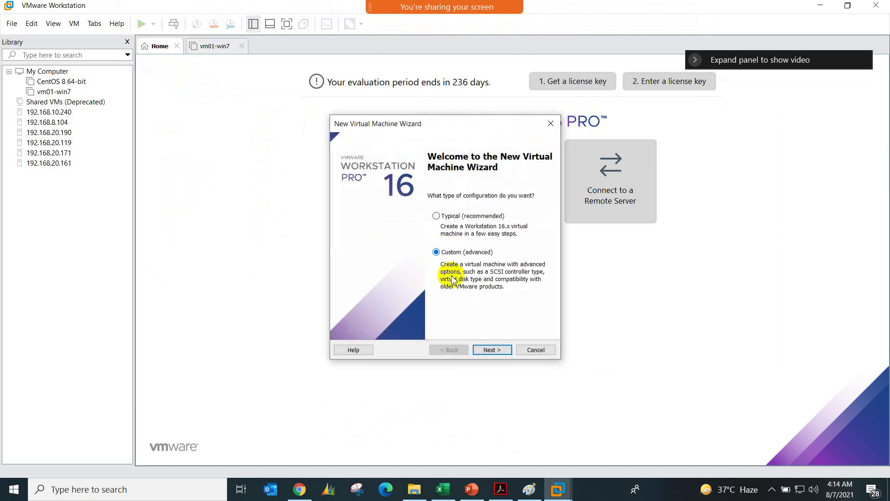
{"action": "left_click", "coordinate": [489, 350]}
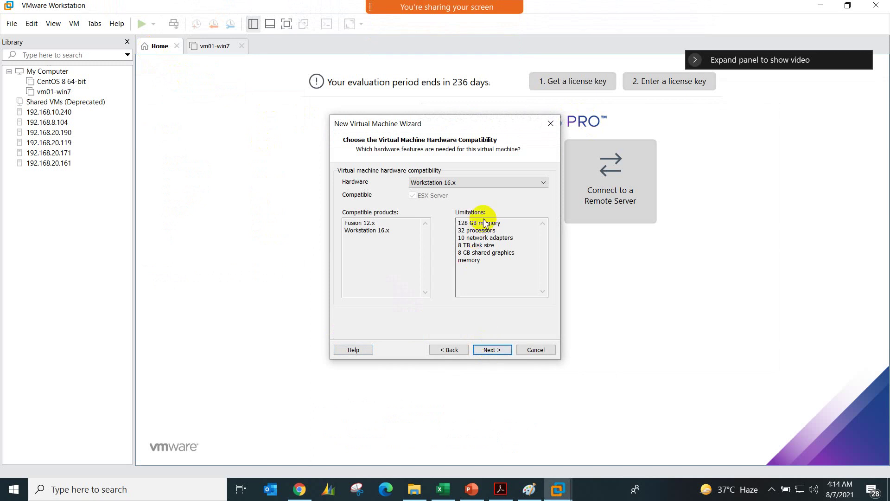
{"action": "left_click", "coordinate": [527, 183]}
{"action": "left_click", "coordinate": [524, 181]}
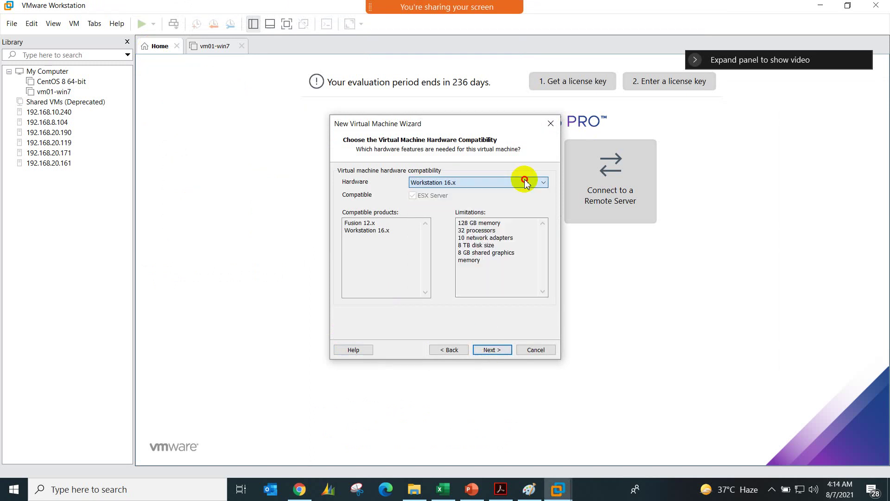
{"action": "mouse_move", "coordinate": [445, 7]}
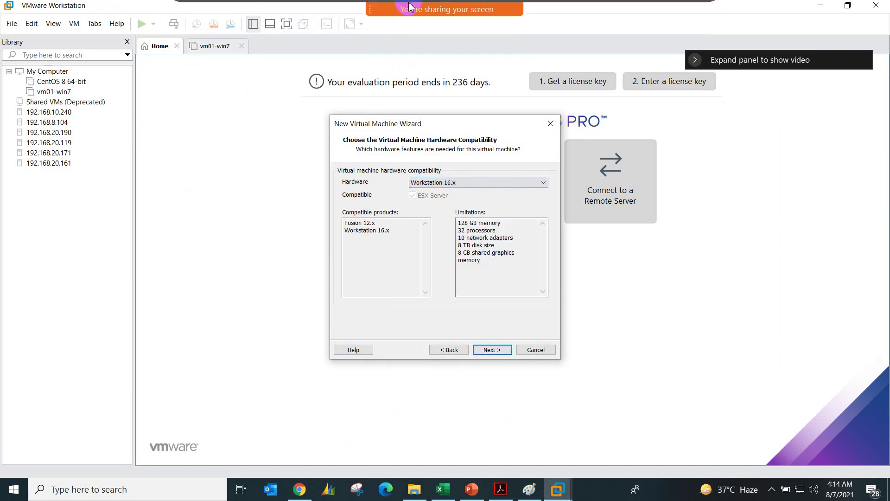
Circle the Workstation 16.x hardware setting and mark the 128 GB memory limit in red, clear the annotations and close the wizard
{"action": "left_click", "coordinate": [648, 24]}
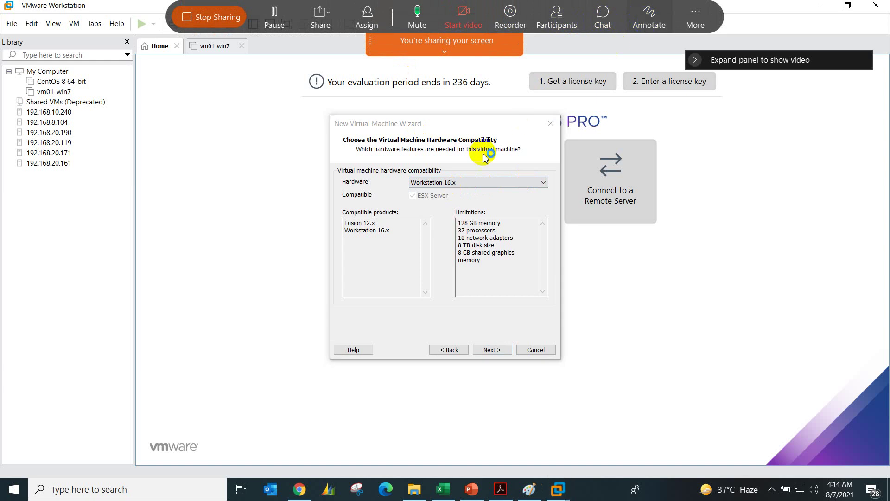
{"action": "mouse_move", "coordinate": [464, 170]}
{"action": "left_mouse_down"}
{"action": "mouse_move", "coordinate": [411, 171]}
{"action": "mouse_move", "coordinate": [408, 185]}
{"action": "mouse_move", "coordinate": [556, 193]}
{"action": "mouse_move", "coordinate": [492, 164]}
{"action": "mouse_move", "coordinate": [431, 168]}
{"action": "left_mouse_up"}
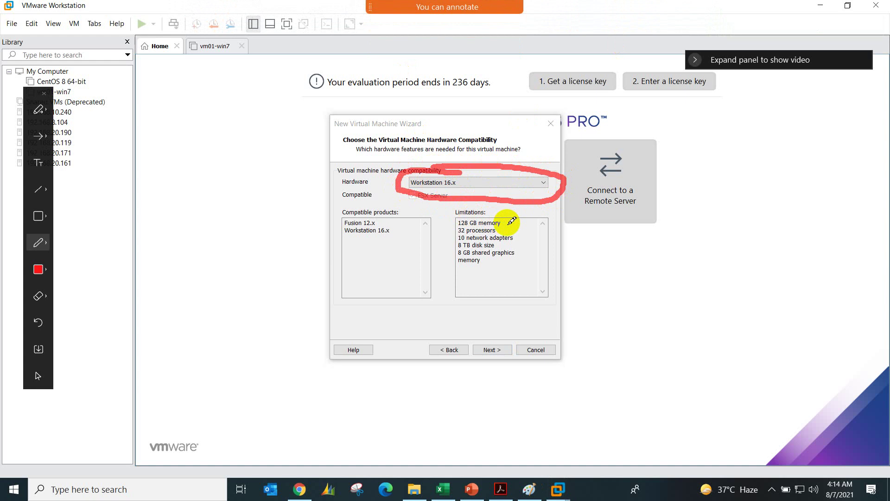
{"action": "left_click_drag", "start_coordinate": [505, 223], "coordinate": [520, 217]}
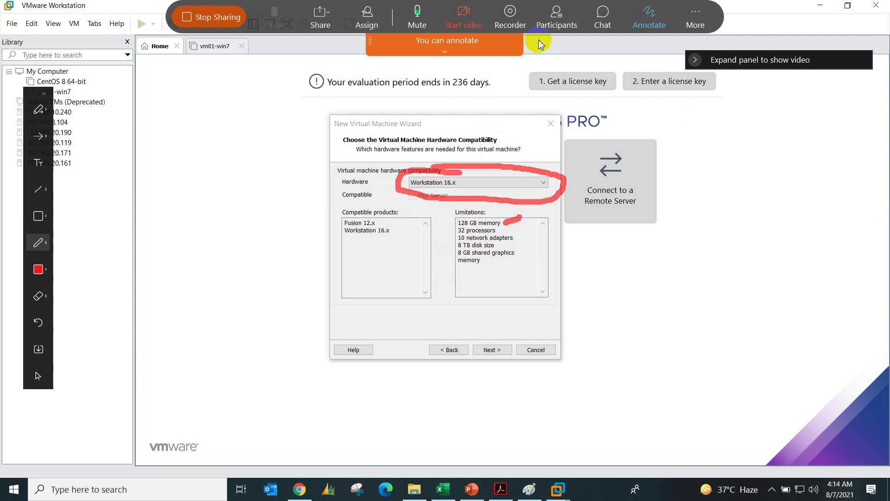
{"action": "left_click", "coordinate": [646, 24]}
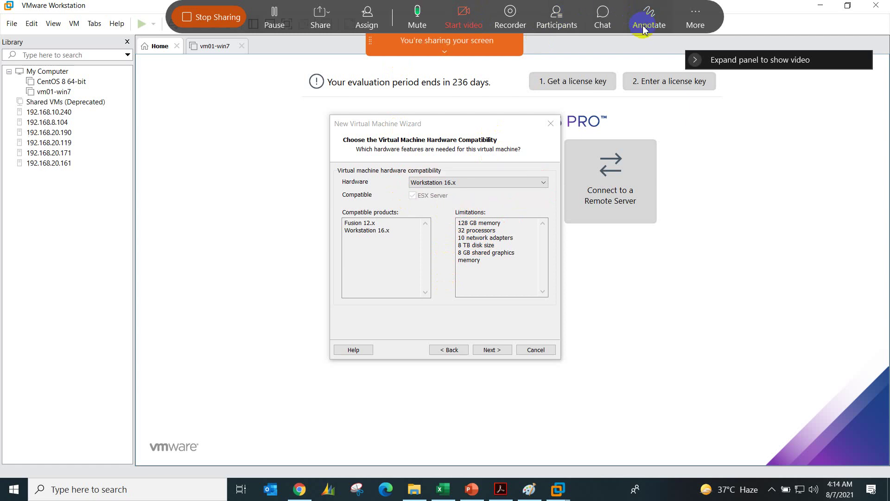
{"action": "left_click", "coordinate": [551, 124]}
Open Task Manager to check the host's memory performance, close it and return to the vm01-win7 page
{"action": "right_click", "coordinate": [601, 495]}
{"action": "left_click", "coordinate": [440, 302]}
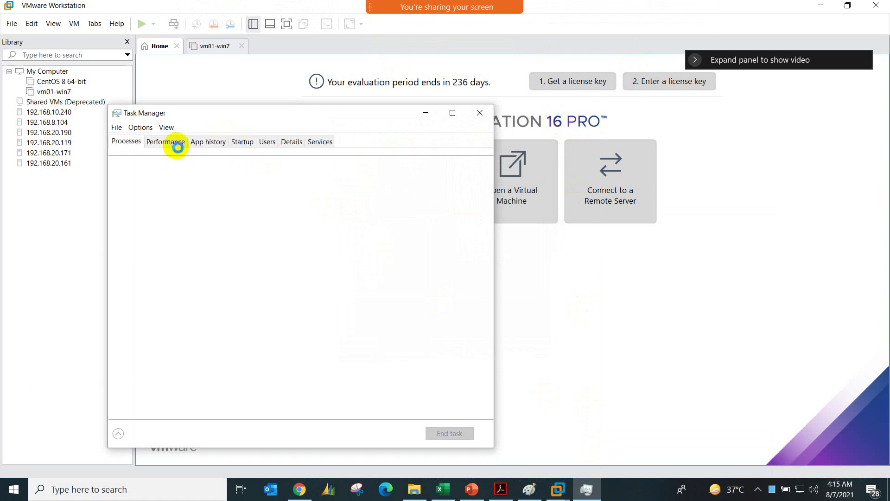
{"action": "left_click", "coordinate": [172, 142]}
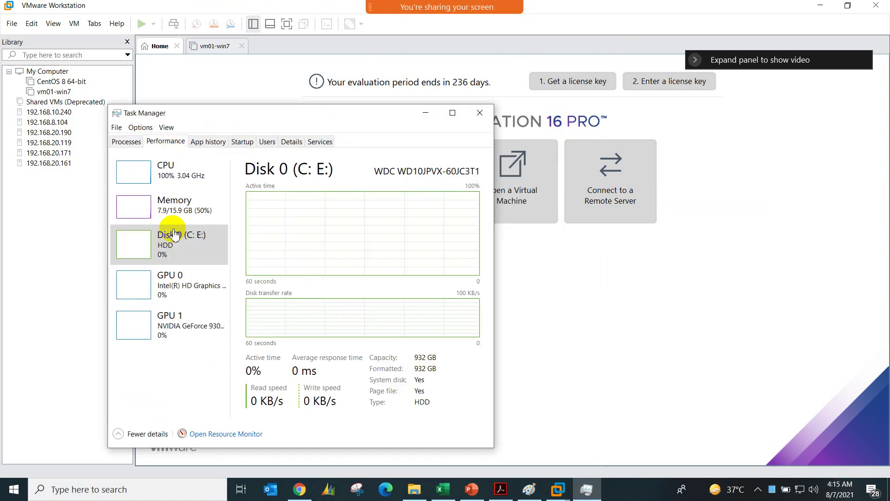
{"action": "left_click", "coordinate": [174, 204]}
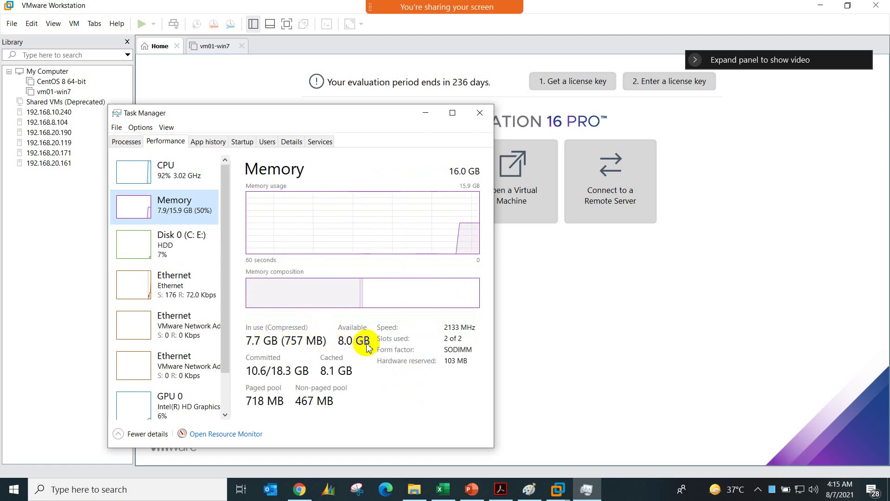
{"action": "left_click", "coordinate": [479, 113]}
{"action": "left_click", "coordinate": [224, 47]}
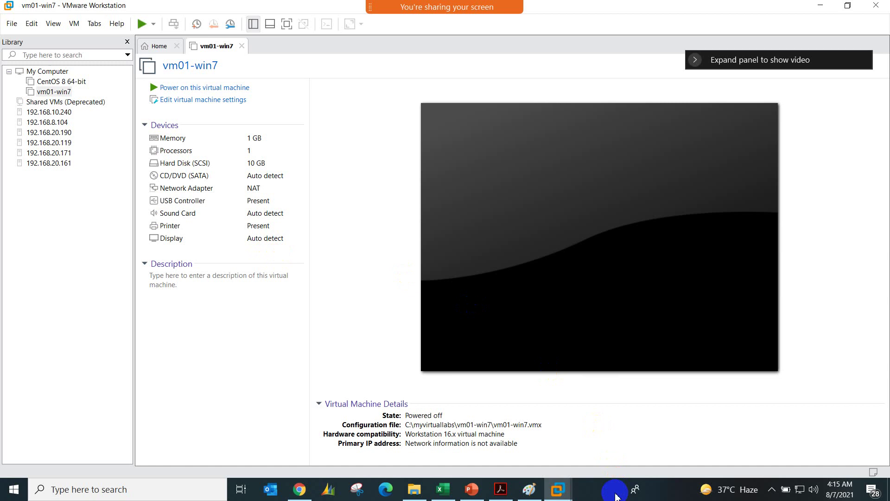
Switch to Paint and delete the old layer diagram, virtual appliance notes and create VM box below Step 03
{"action": "left_click", "coordinate": [529, 488]}
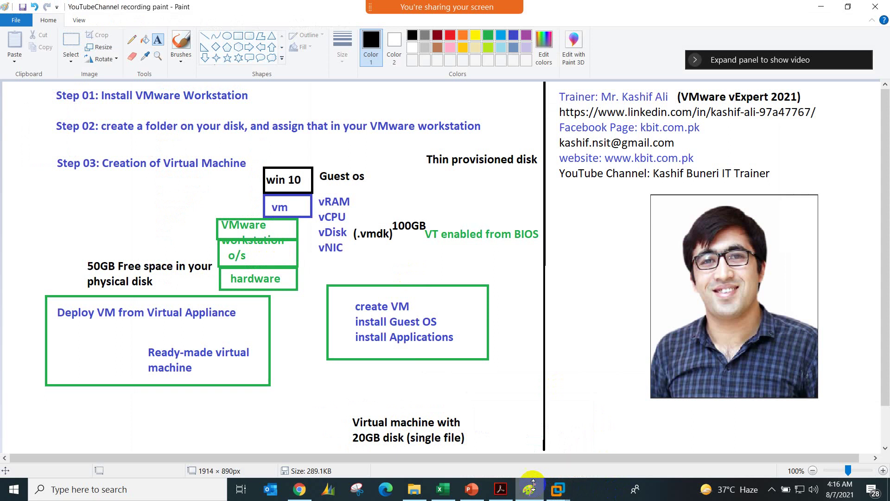
{"action": "left_click", "coordinate": [88, 207]}
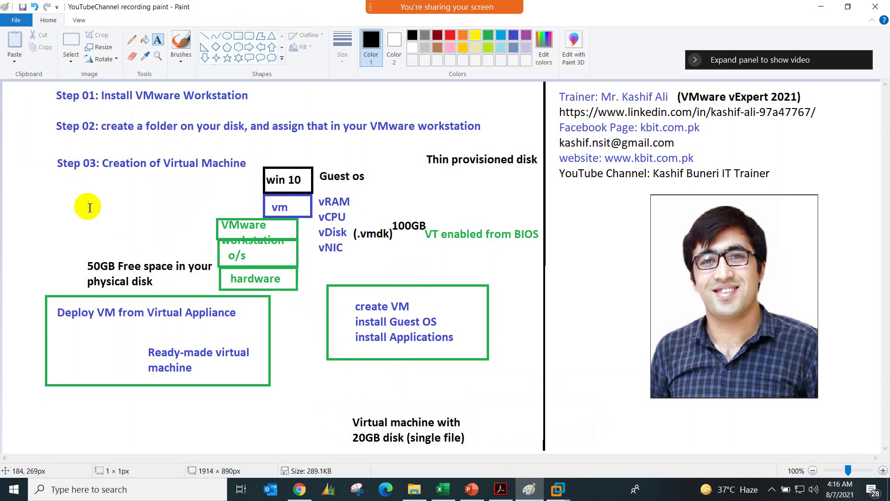
{"action": "left_click", "coordinate": [79, 50]}
{"action": "left_click_drag", "start_coordinate": [27, 216], "coordinate": [302, 388]}
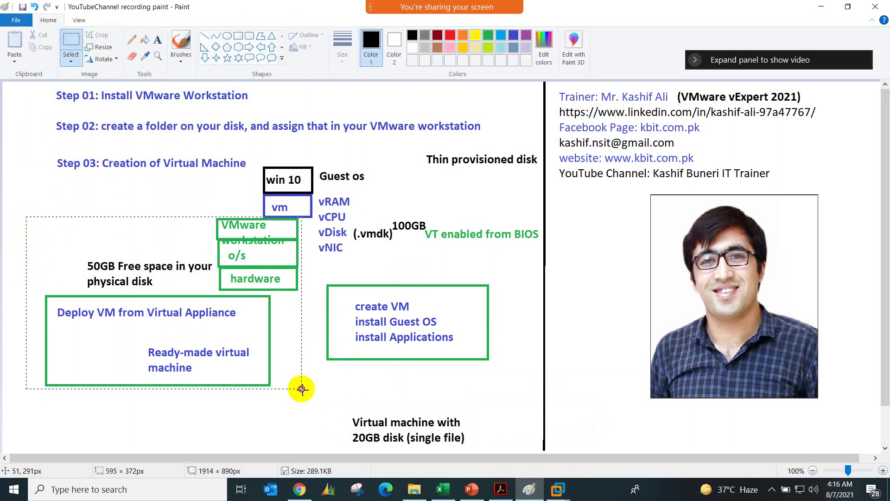
{"action": "key", "text": "Delete"}
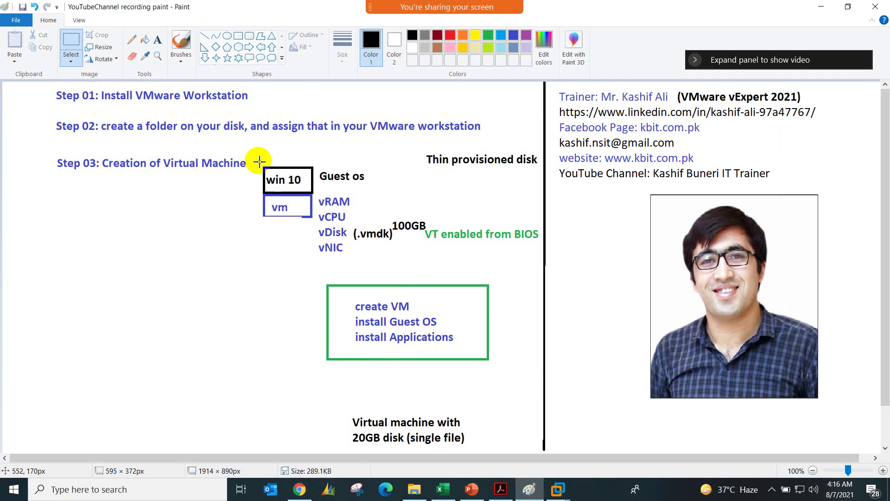
{"action": "mouse_move", "coordinate": [259, 161]}
{"action": "left_mouse_down"}
{"action": "mouse_move", "coordinate": [397, 309]}
{"action": "mouse_move", "coordinate": [540, 383]}
{"action": "left_mouse_up"}
{"action": "key", "text": "Delete"}
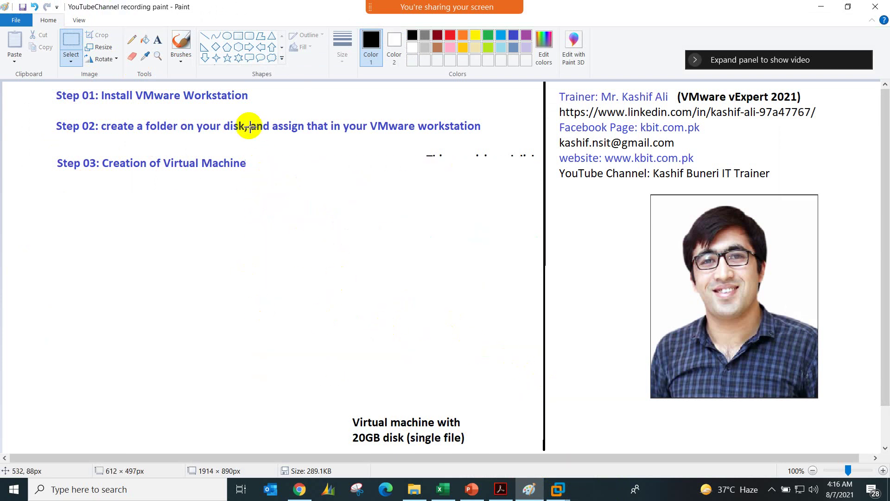
Draw a black rectangle about 185 × 61 px in the cleared area and label it "hardware"
{"action": "left_click", "coordinate": [239, 35]}
{"action": "left_click_drag", "start_coordinate": [248, 328], "coordinate": [335, 356]}
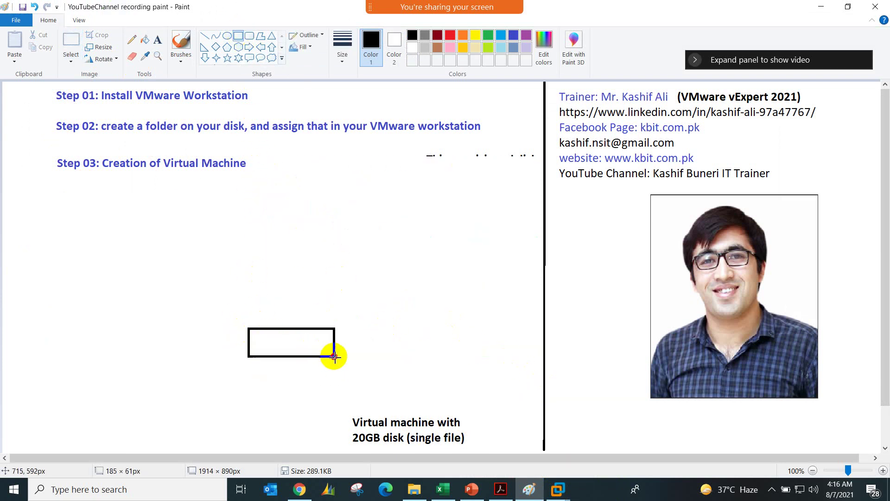
{"action": "left_click", "coordinate": [158, 40]}
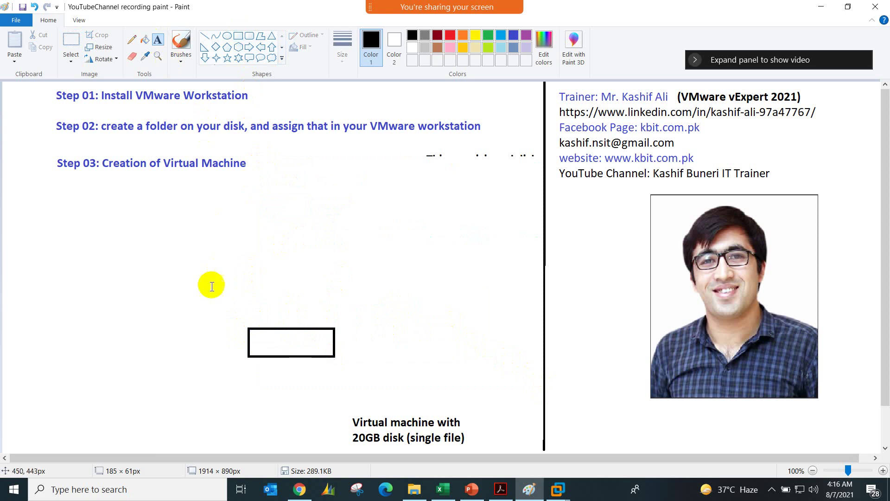
{"action": "left_click", "coordinate": [254, 337]}
{"action": "type", "text": "har"}
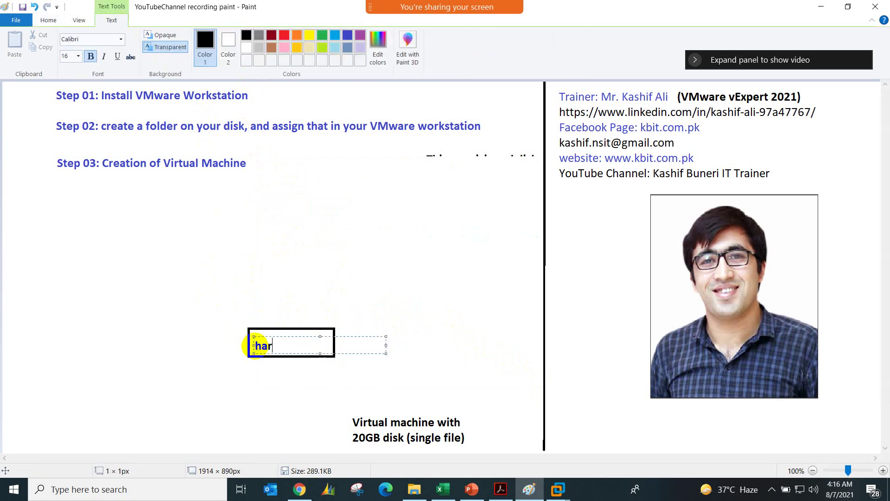
{"action": "type", "text": "dware"}
{"action": "left_click", "coordinate": [356, 372]}
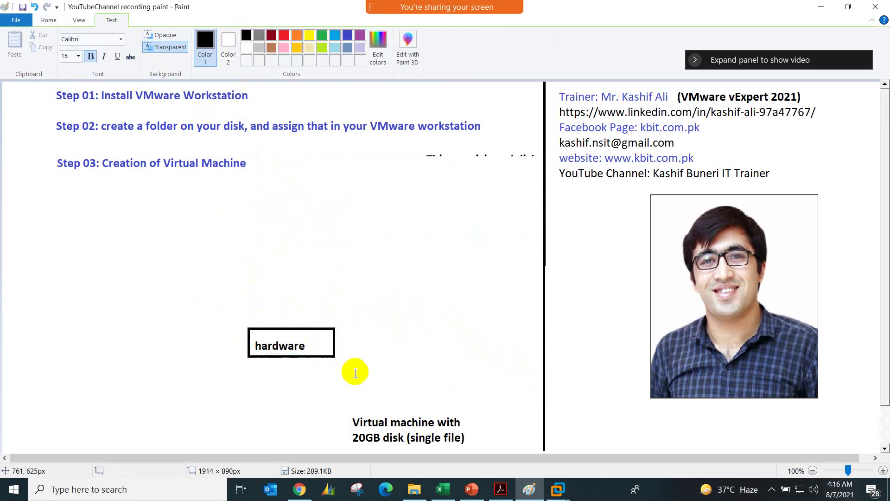
Add the text "12GB RAM" just below and to the right of the hardware box
{"action": "left_click", "coordinate": [349, 364]}
{"action": "type", "text": "12GB R"}
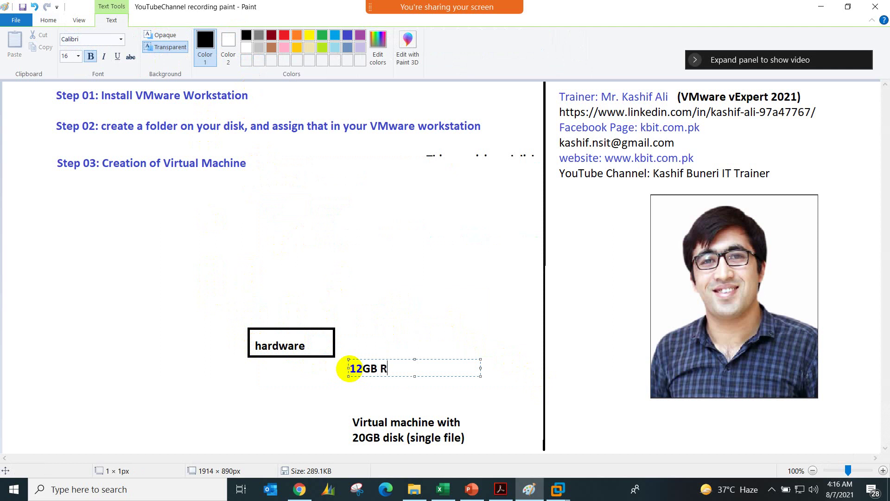
{"action": "type", "text": "AM"}
{"action": "left_click", "coordinate": [359, 323]}
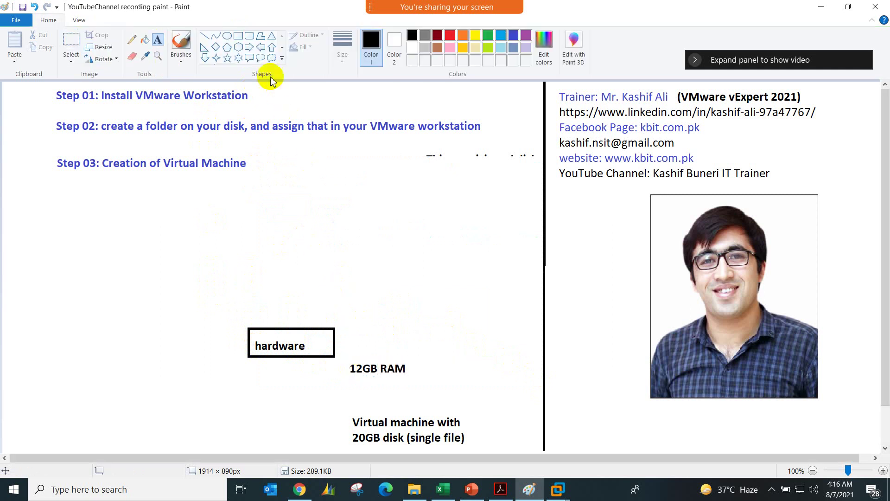
Draw a black rectangle about 107 × 44 px just above the right end of the hardware box and label it "vm"
{"action": "left_click", "coordinate": [238, 36]}
{"action": "left_click_drag", "start_coordinate": [308, 298], "coordinate": [359, 318]}
{"action": "left_click", "coordinate": [158, 40]}
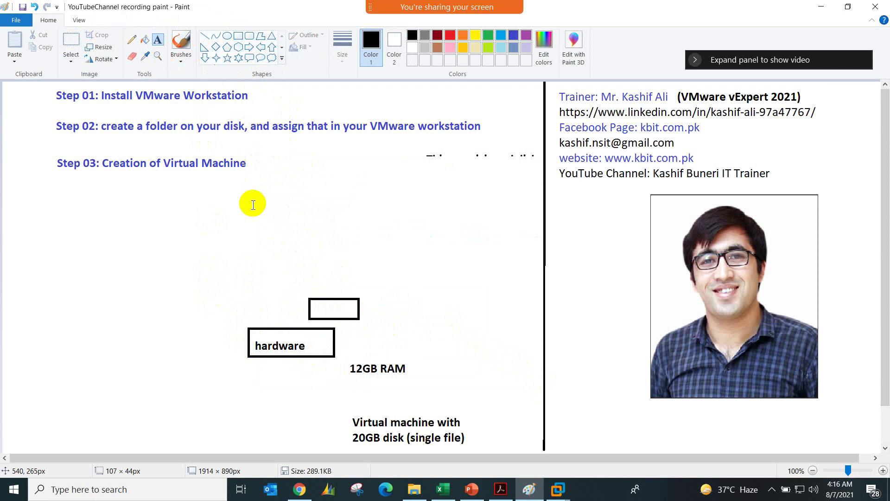
{"action": "left_click", "coordinate": [312, 302]}
{"action": "type", "text": "vm"}
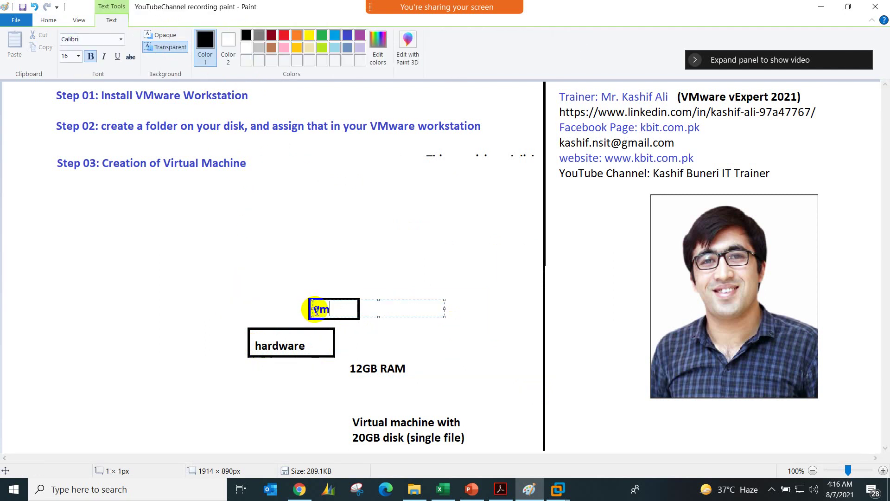
{"action": "left_click", "coordinate": [370, 323]}
Add the text "3GB RAM" just to the right of the vm box
{"action": "left_click", "coordinate": [368, 307]}
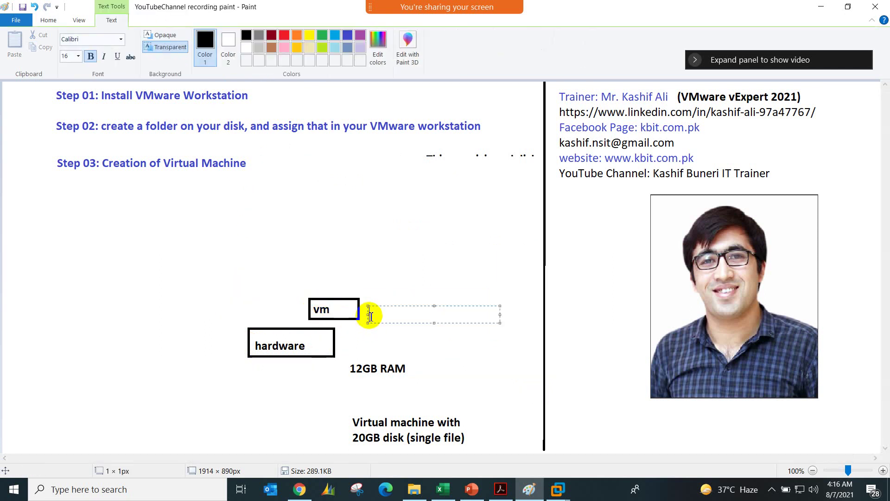
{"action": "type", "text": "3GB RAM"}
{"action": "left_click", "coordinate": [294, 286]}
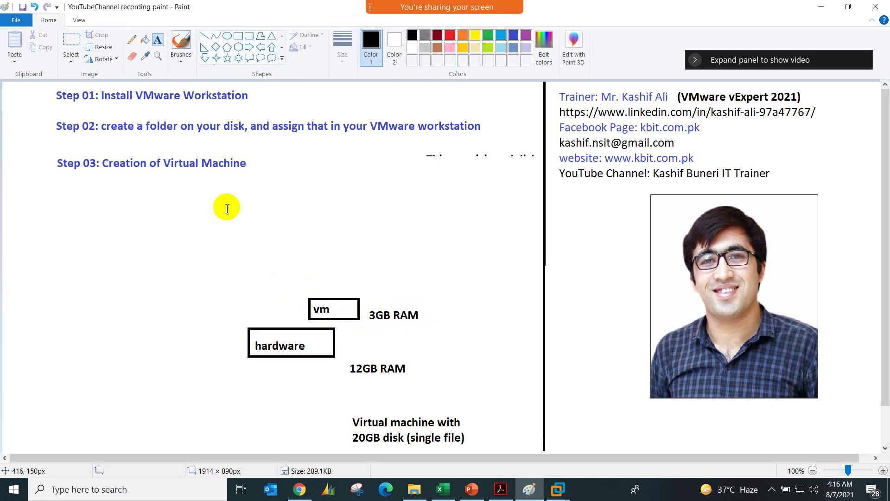
Copy the labelled vm box and place two copies side by side to its left, roughly in the same row
{"action": "left_click", "coordinate": [74, 41]}
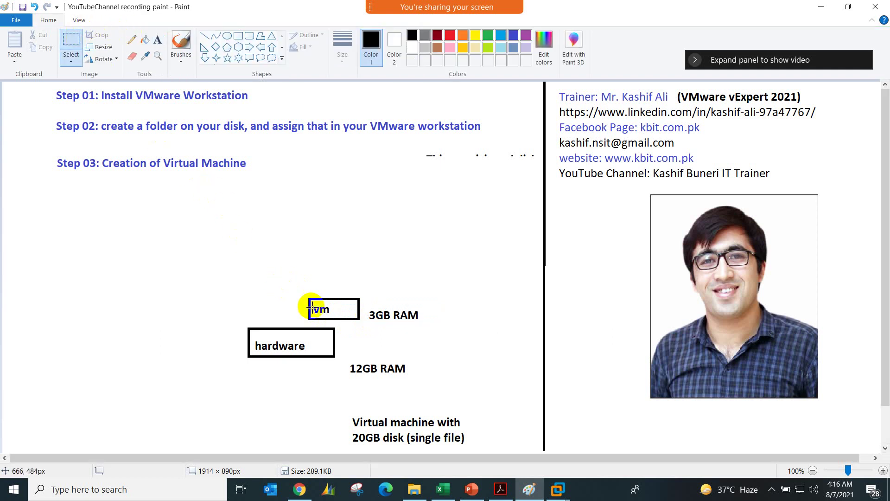
{"action": "left_click_drag", "start_coordinate": [305, 293], "coordinate": [361, 323]}
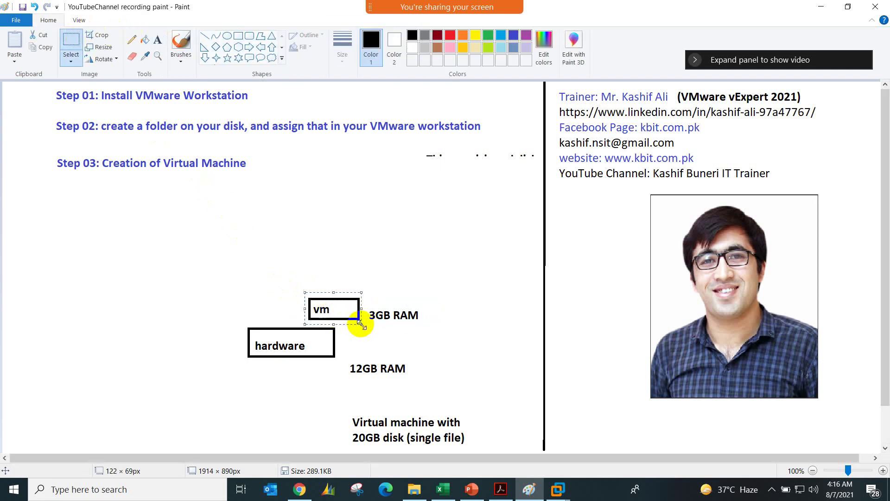
{"action": "key", "text": "ctrl+c"}
{"action": "key", "text": "ctrl+v"}
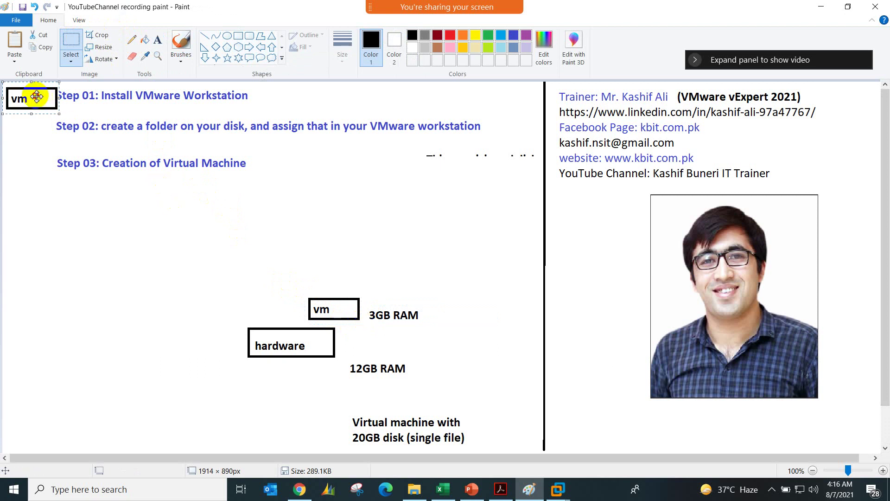
{"action": "left_click_drag", "start_coordinate": [34, 96], "coordinate": [275, 302]}
{"action": "key", "text": "ctrl+v"}
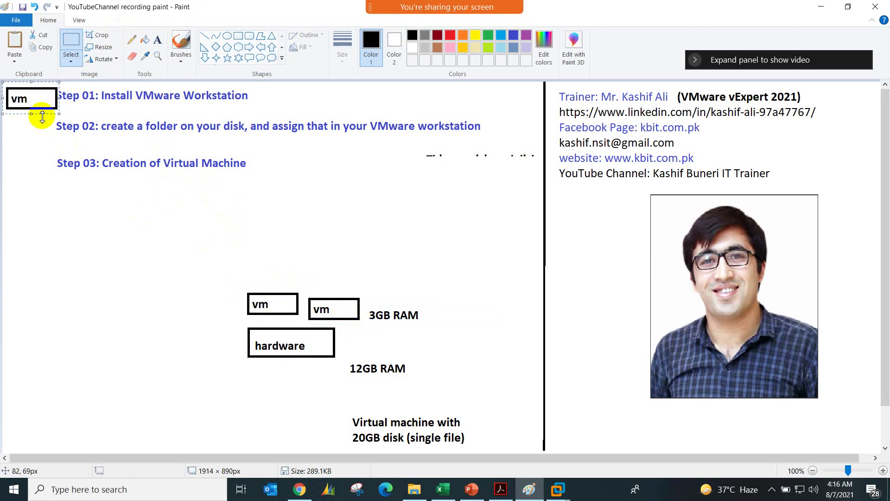
{"action": "left_click_drag", "start_coordinate": [35, 106], "coordinate": [216, 303]}
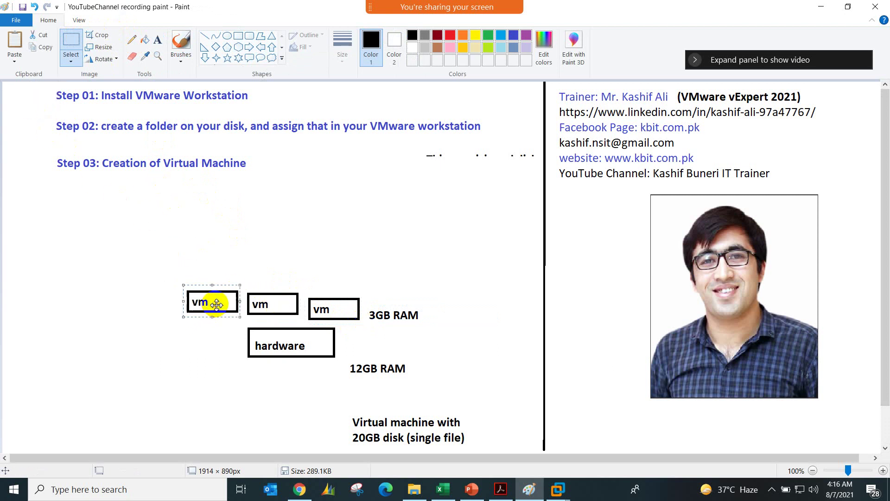
Paste two more copies of the vm box side by side in a second row above the two leftmost vm boxes
{"action": "key", "text": "ctrl+v"}
{"action": "left_click_drag", "start_coordinate": [22, 95], "coordinate": [215, 261]}
{"action": "key", "text": "ctrl+v"}
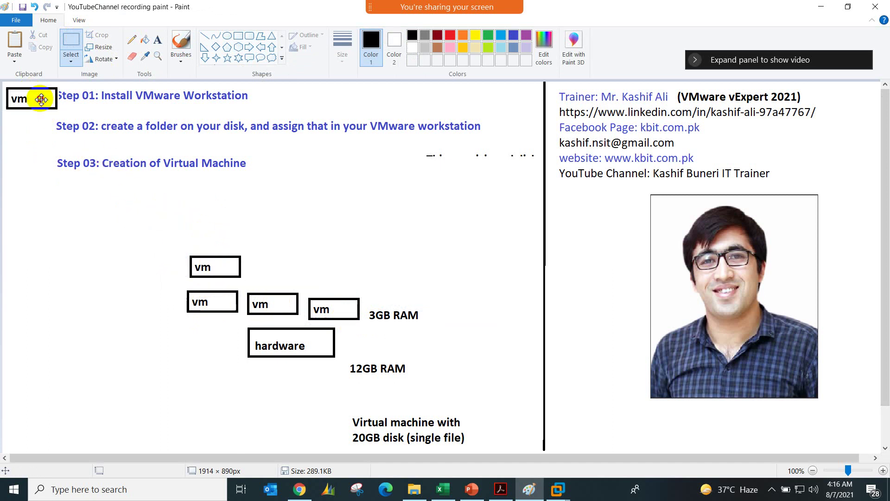
{"action": "left_click_drag", "start_coordinate": [43, 98], "coordinate": [284, 264]}
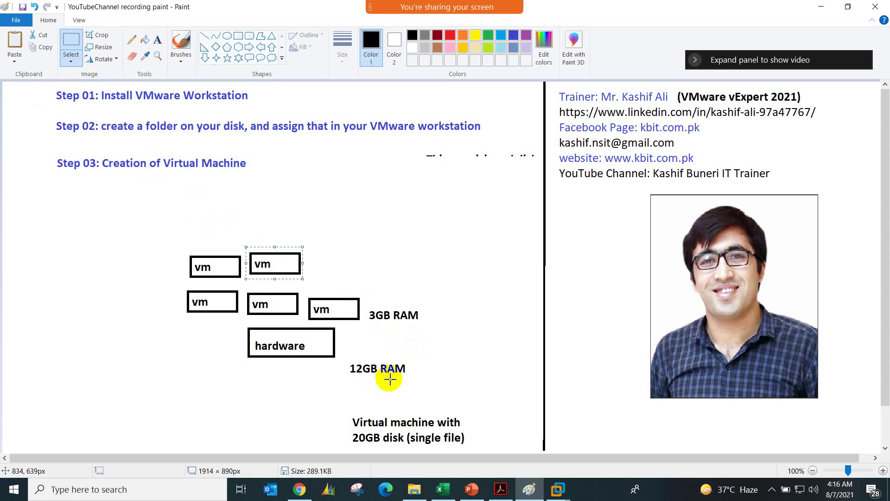
{"action": "left_click", "coordinate": [399, 299]}
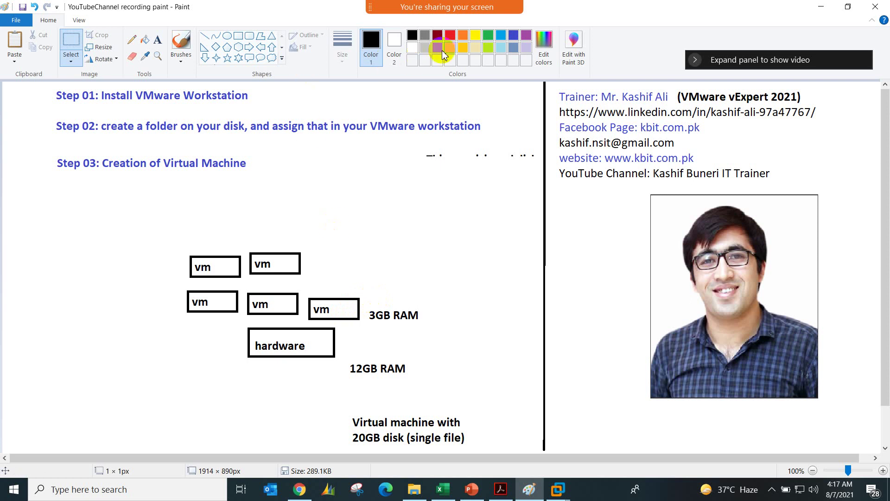
Add the text "1gb ram usage" in green directly above the "3GB RAM" label
{"action": "left_click", "coordinate": [488, 35]}
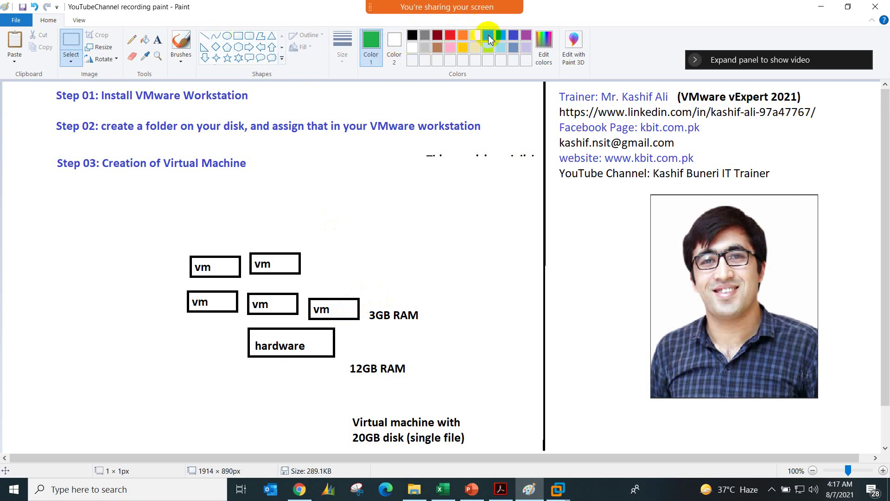
{"action": "left_click", "coordinate": [157, 39]}
{"action": "left_click", "coordinate": [371, 292]}
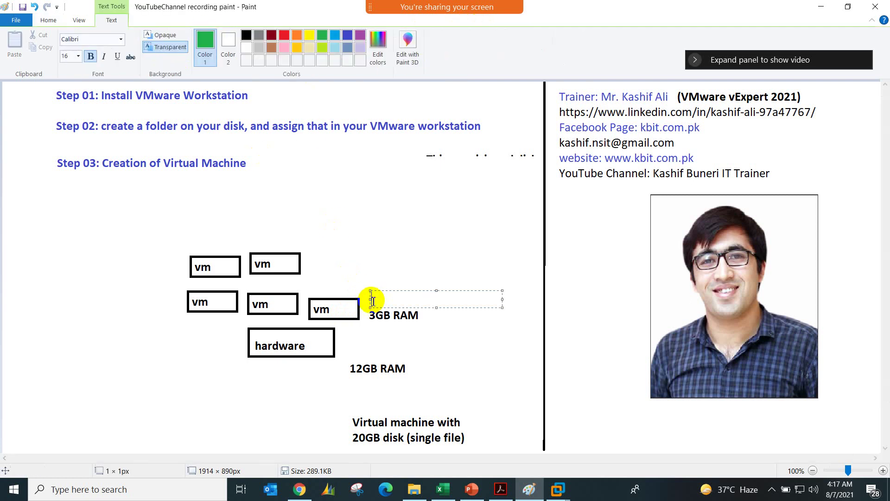
{"action": "type", "text": "1gb ram usage"}
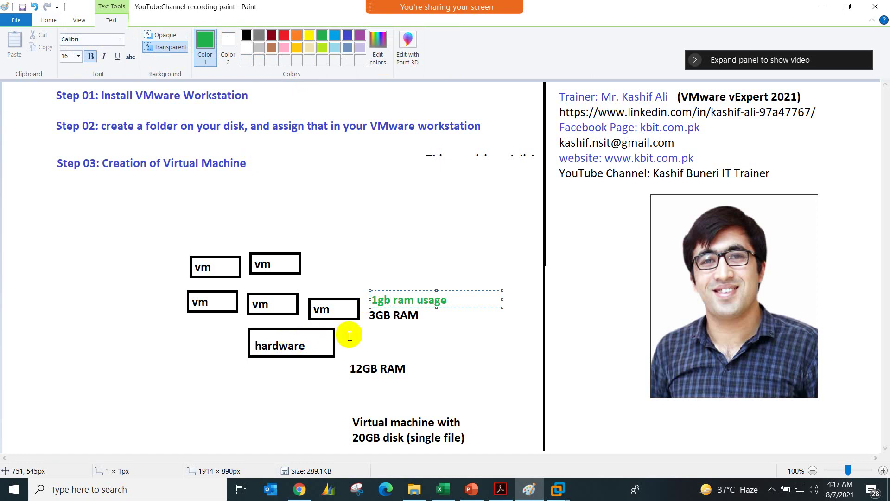
{"action": "left_click", "coordinate": [365, 336]}
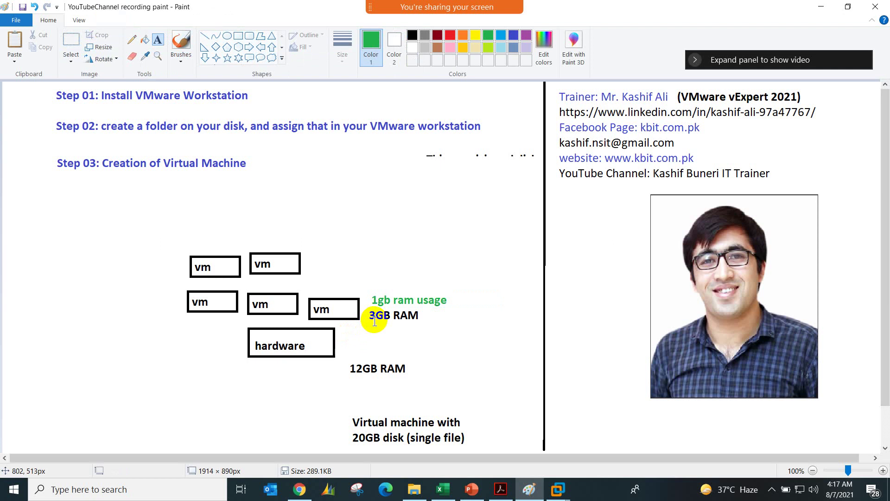